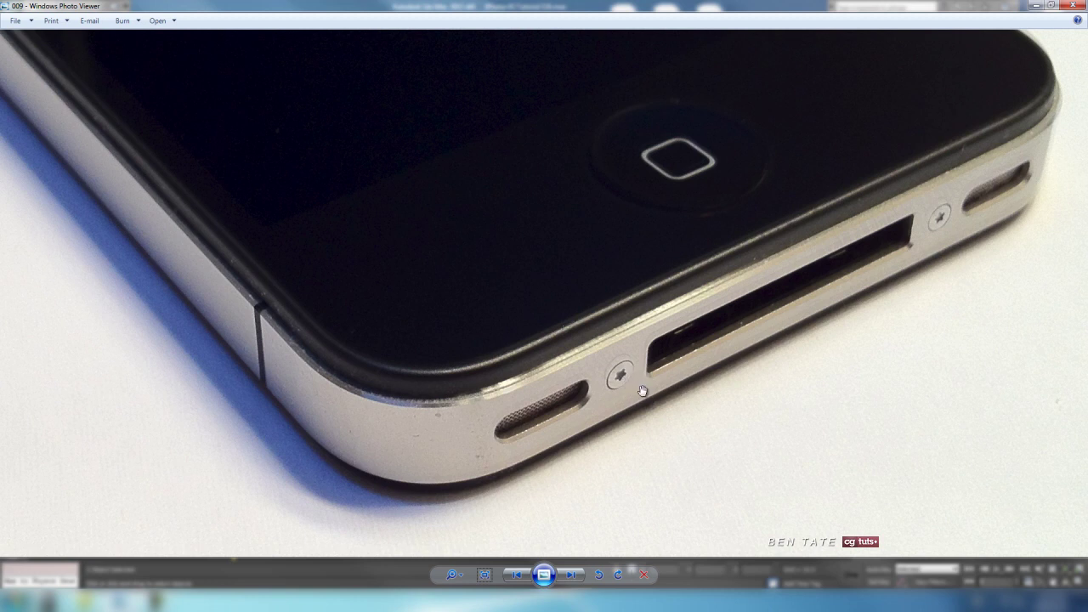
# Switch to 3ds Max and draw a circle spline of about 5.22 radius over the screw hole left of the dock slot
pyautogui.moveTo(46, 606)
pyautogui.click(195, 531)
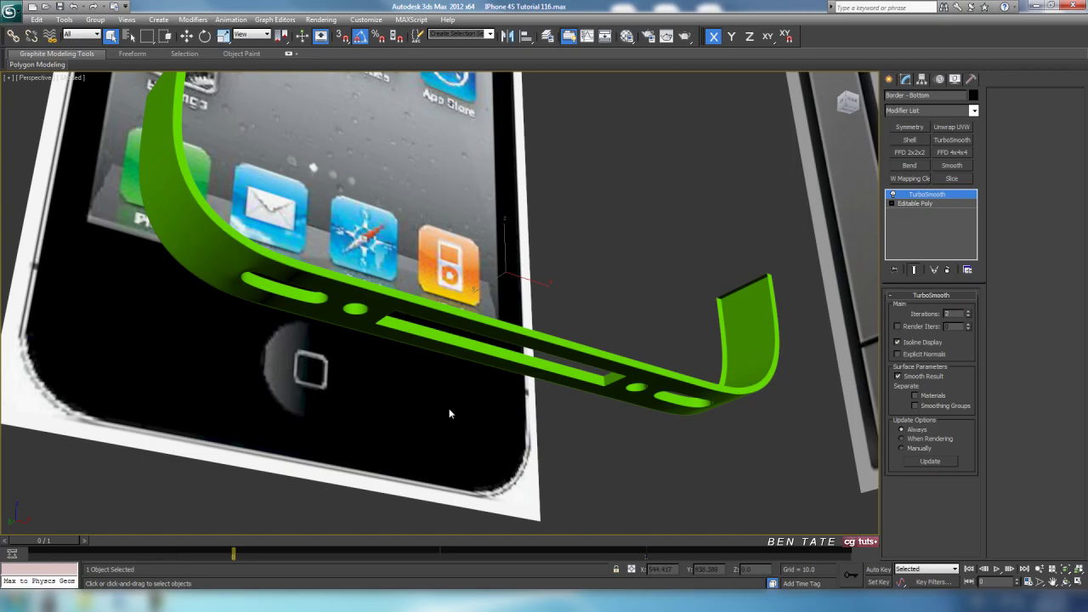
pyautogui.hotkey('alt', 'w')
pyautogui.click(255, 170)
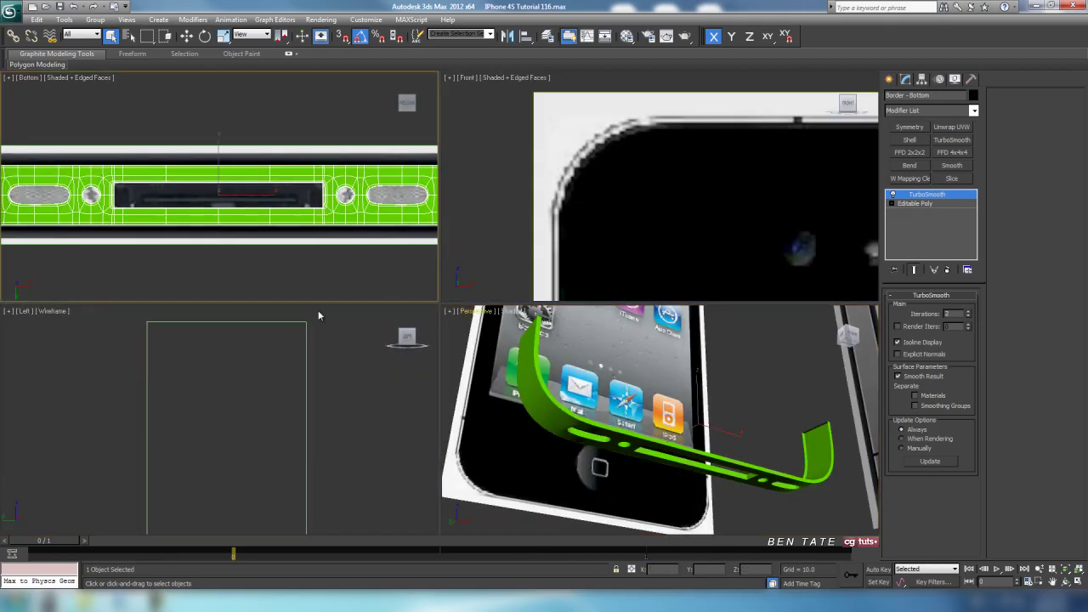
pyautogui.hotkey('alt', 'w')
pyautogui.scroll(-3, 429, 319)
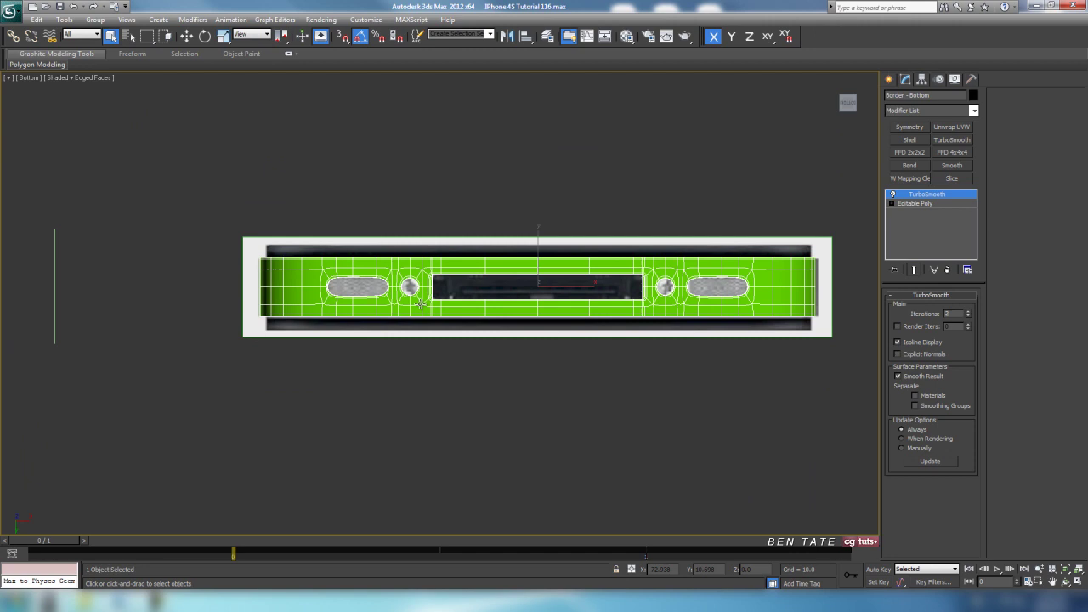
pyautogui.scroll(6, 417, 301)
pyautogui.scroll(10, 417, 302)
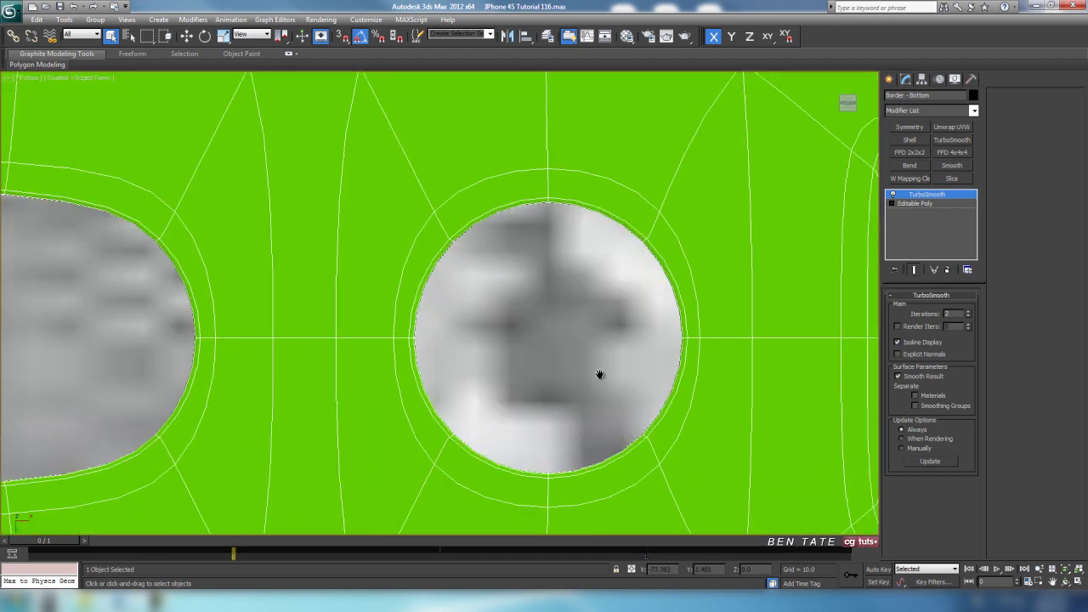
pyautogui.scroll(-3, 569, 348)
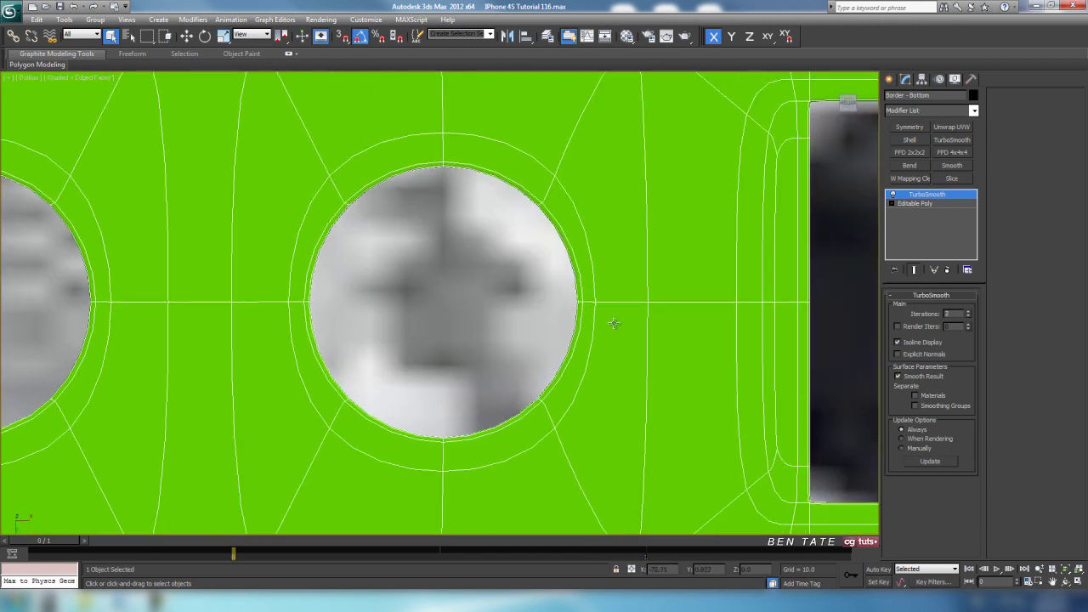
pyautogui.click(889, 79)
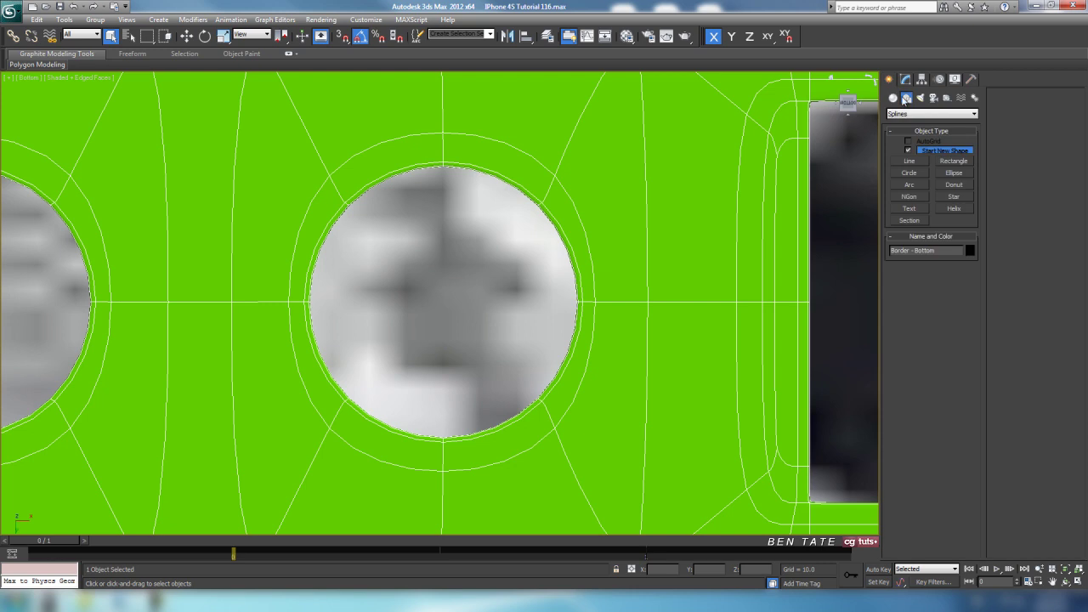
pyautogui.click(909, 173)
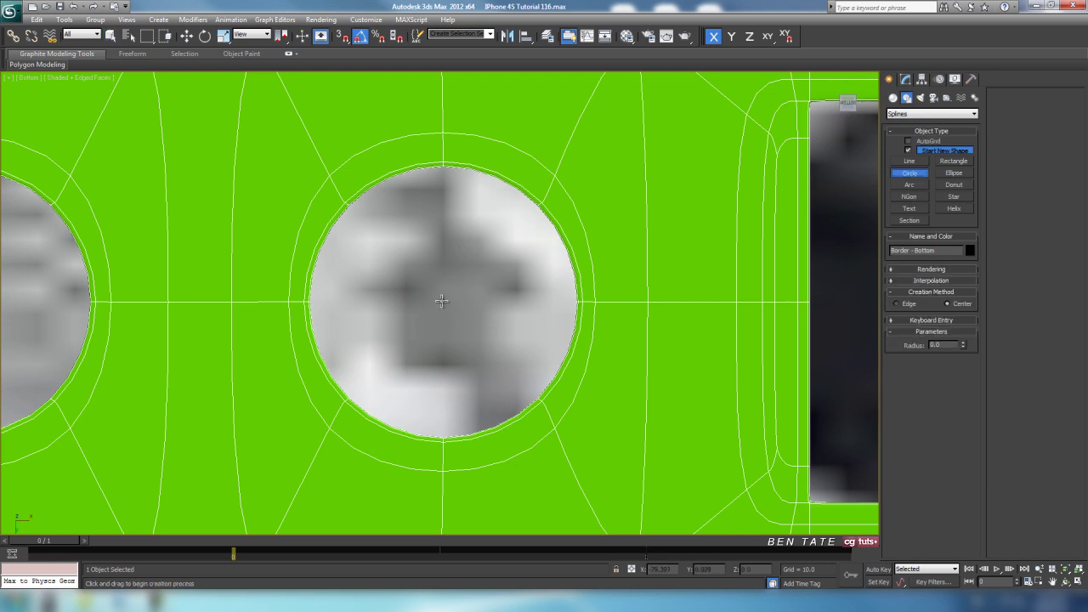
pyautogui.moveTo(441, 300); pyautogui.dragTo(444, 434)
# Nudge the circle along X and Y to centre it inside the screw hole
pyautogui.press('F3')
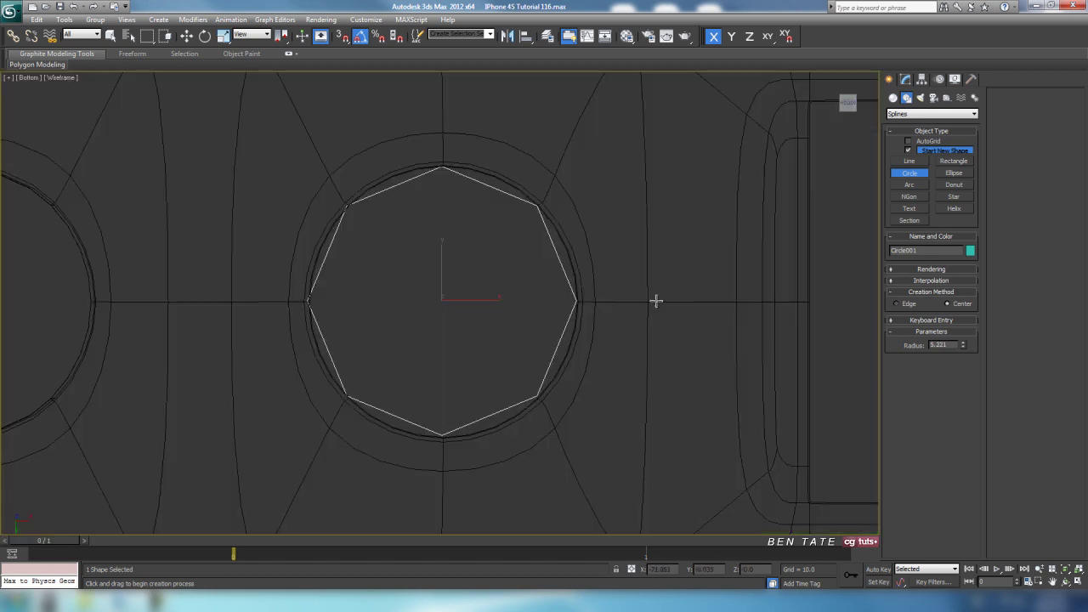
pyautogui.click(186, 36)
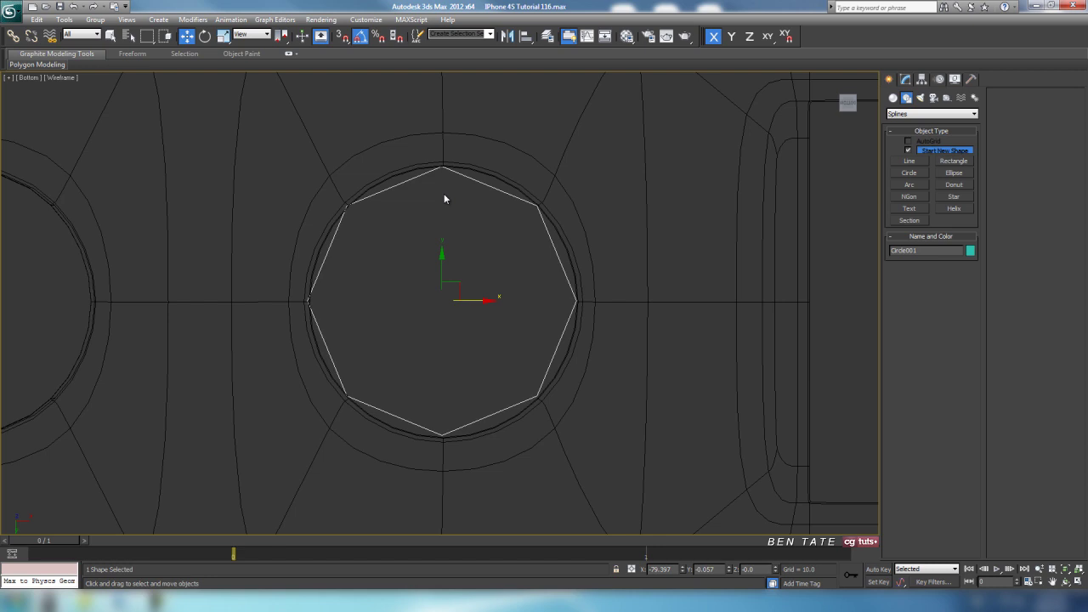
pyautogui.moveTo(484, 301); pyautogui.dragTo(485, 301)
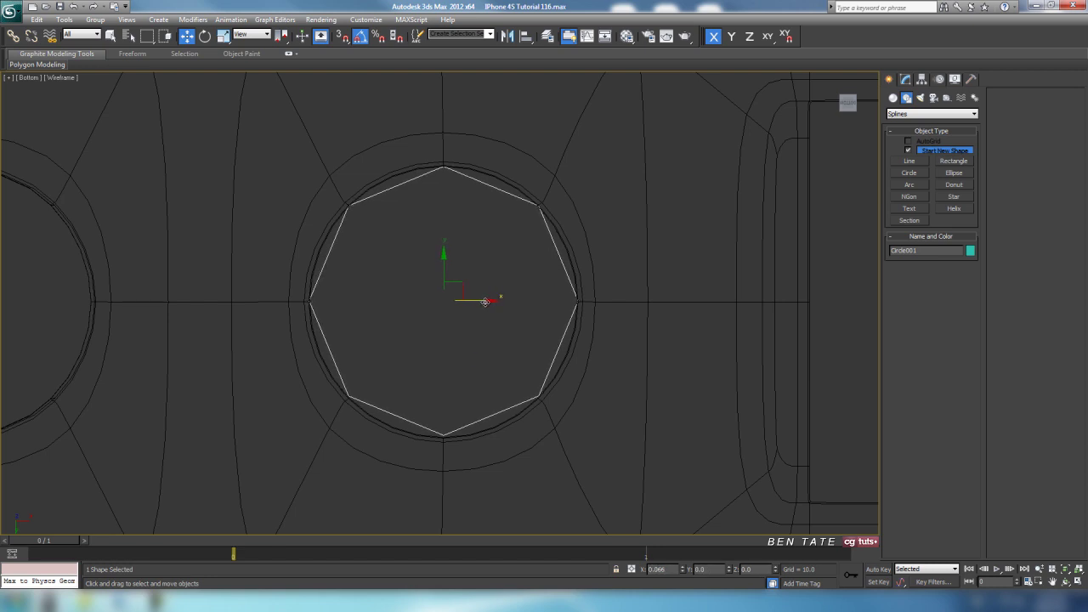
pyautogui.moveTo(445, 255); pyautogui.dragTo(444, 256)
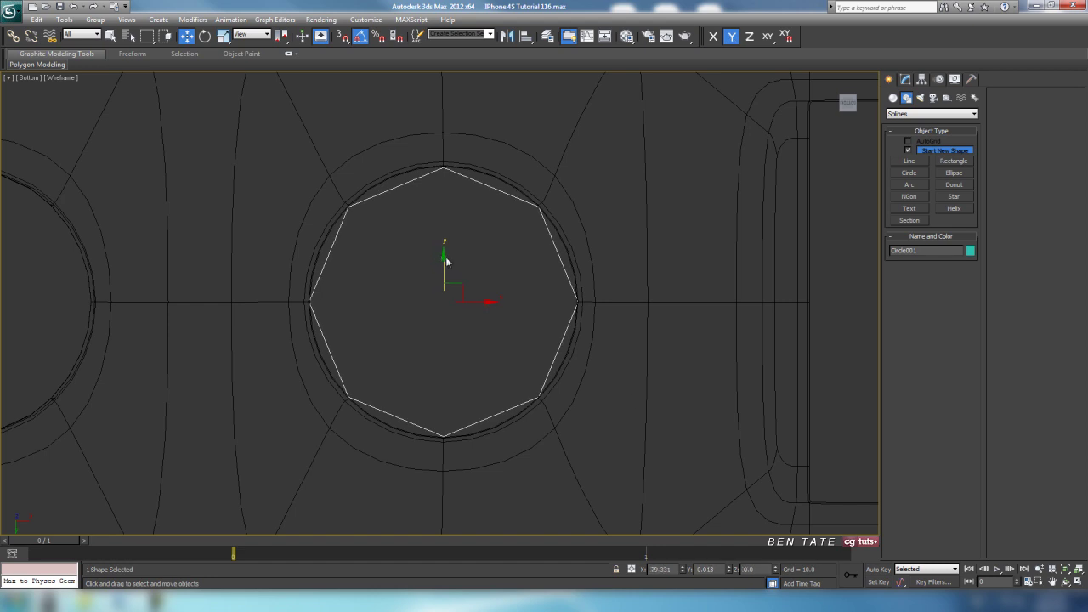
# Change the circle's object colour to black
pyautogui.press('F3')
pyautogui.click(973, 253)
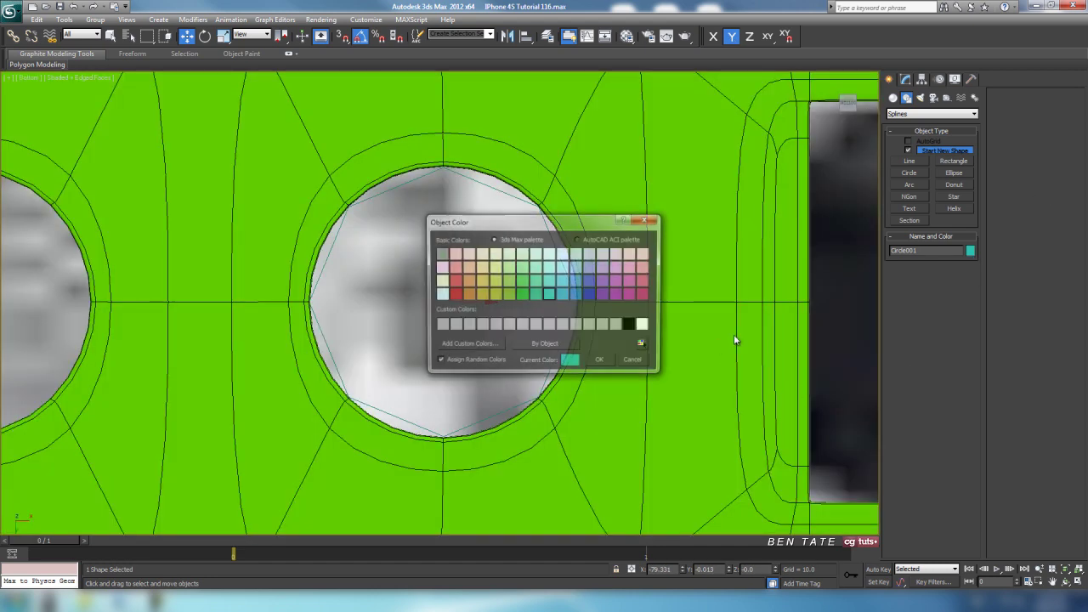
pyautogui.click(627, 325)
pyautogui.click(608, 364)
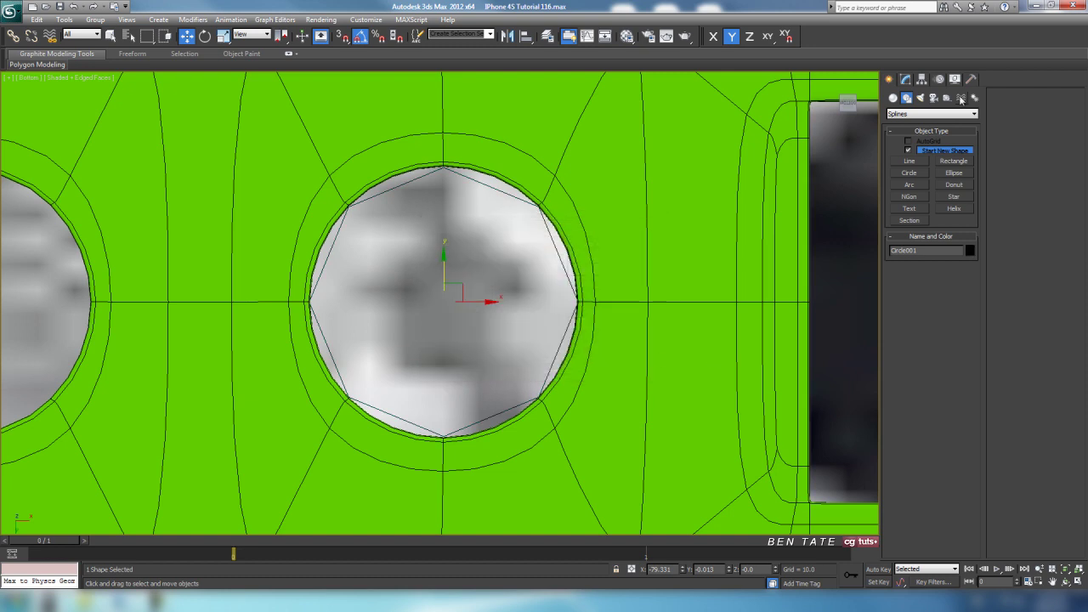
# Enable adaptive interpolation for the circle spline
pyautogui.click(905, 79)
pyautogui.click(906, 307)
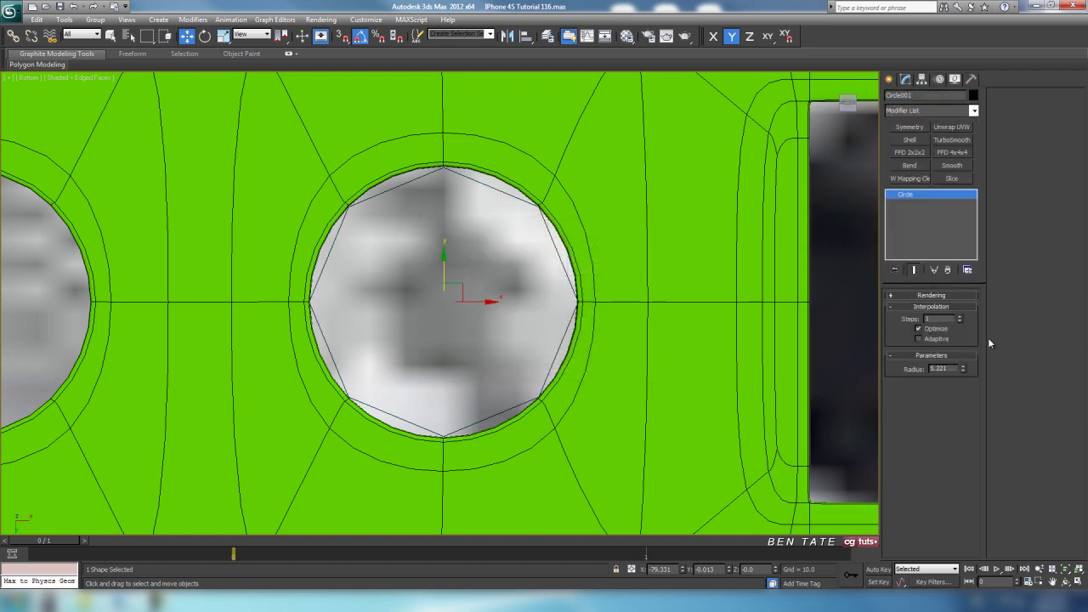
pyautogui.click(937, 340)
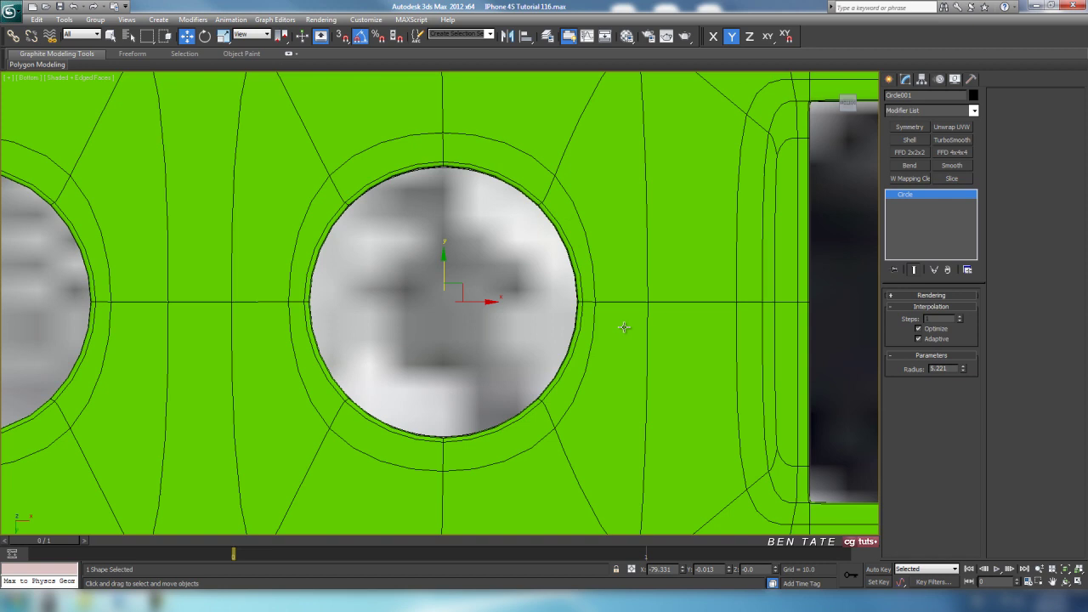
# Shrink the circle slightly inside the screw hole by setting its radius to 5
pyautogui.press('F3')
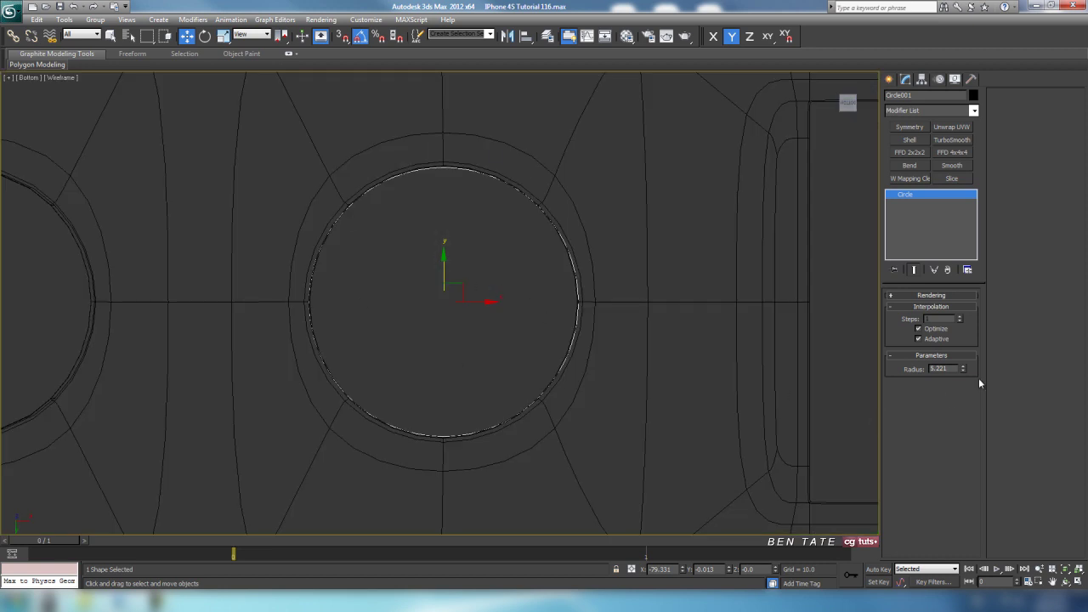
pyautogui.moveTo(965, 371); pyautogui.dragTo(963, 366)
pyautogui.press('F3')
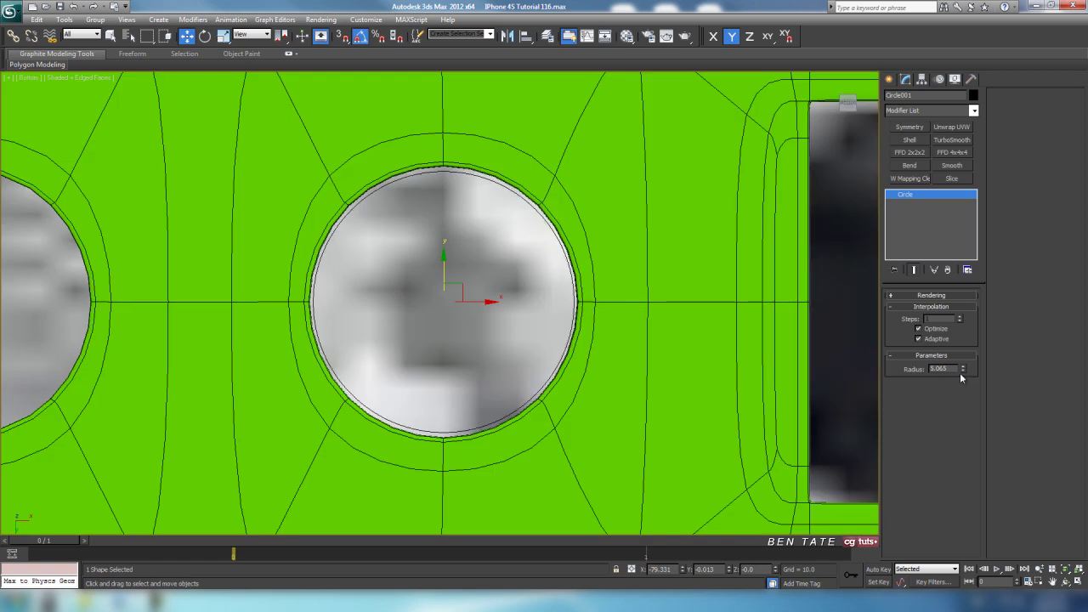
pyautogui.write('5')
pyautogui.press('BackSpace')
pyautogui.write('4.95')
pyautogui.press('Return')
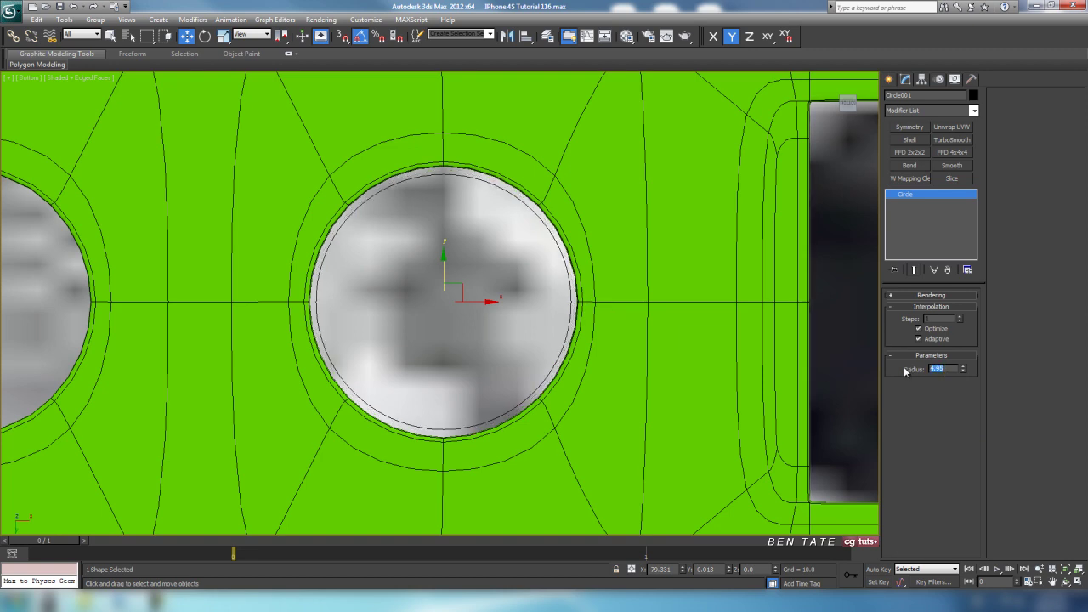
pyautogui.write('5')
pyautogui.press('Return')
# Draw a six-point star spline at the circle's centre, with radii of about 1.9 and 1.1
pyautogui.press('F3')
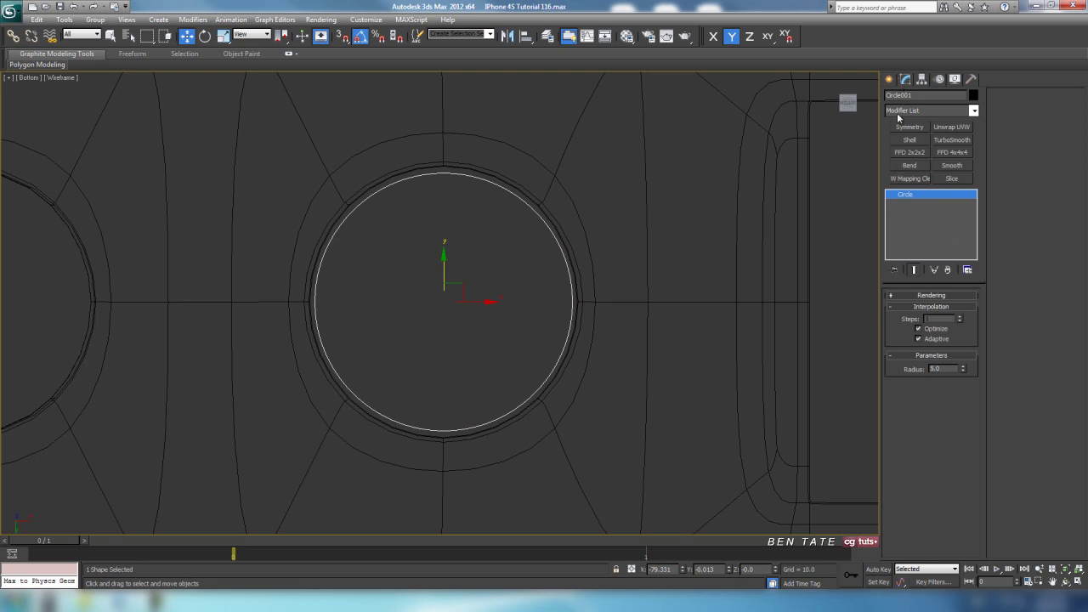
pyautogui.click(888, 79)
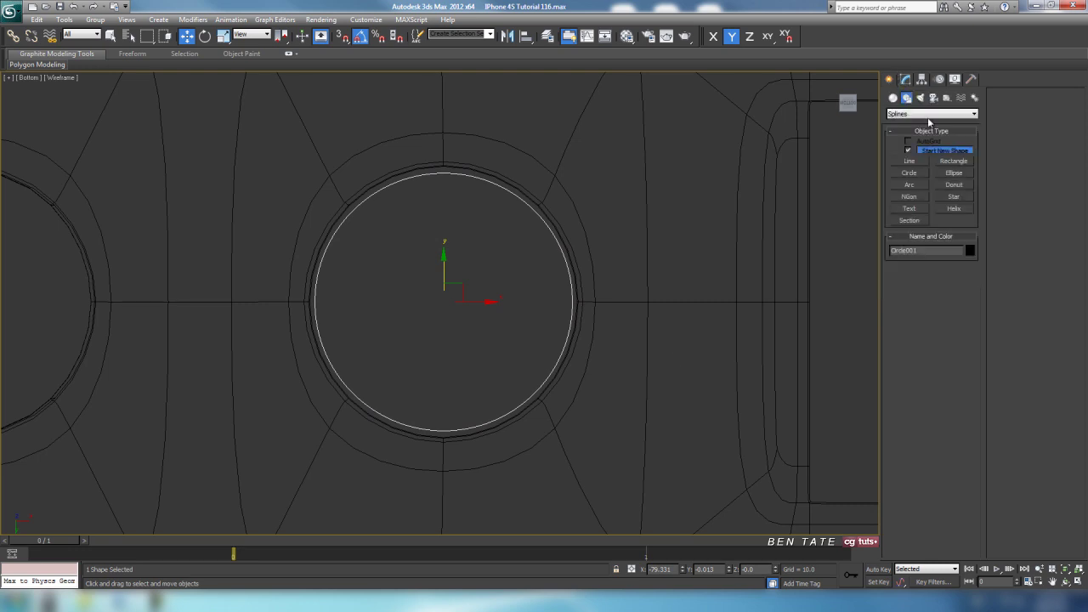
pyautogui.click(956, 198)
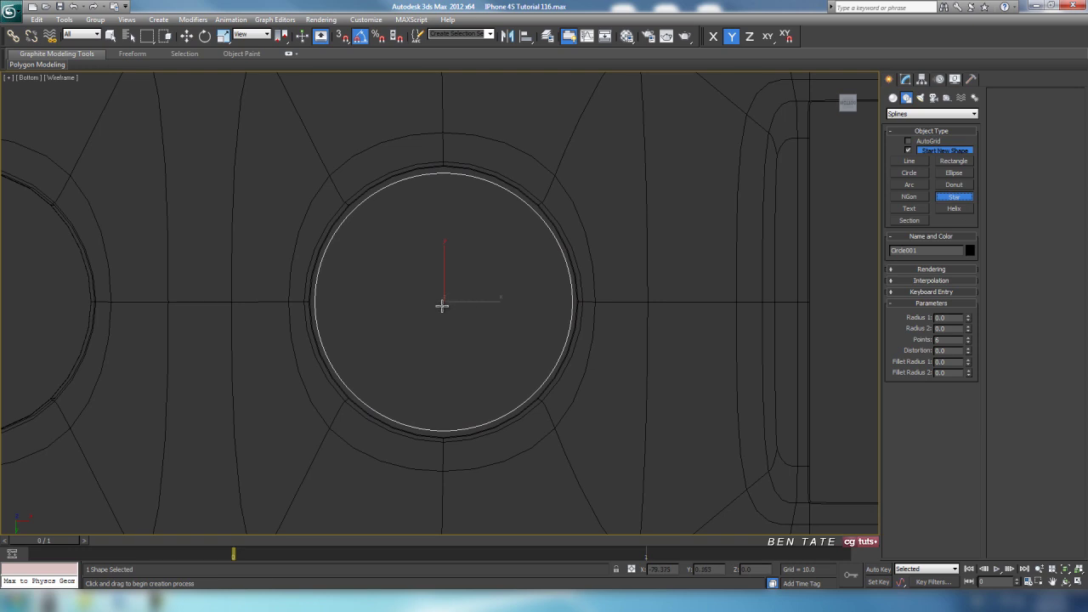
pyautogui.moveTo(444, 301); pyautogui.dragTo(438, 350)
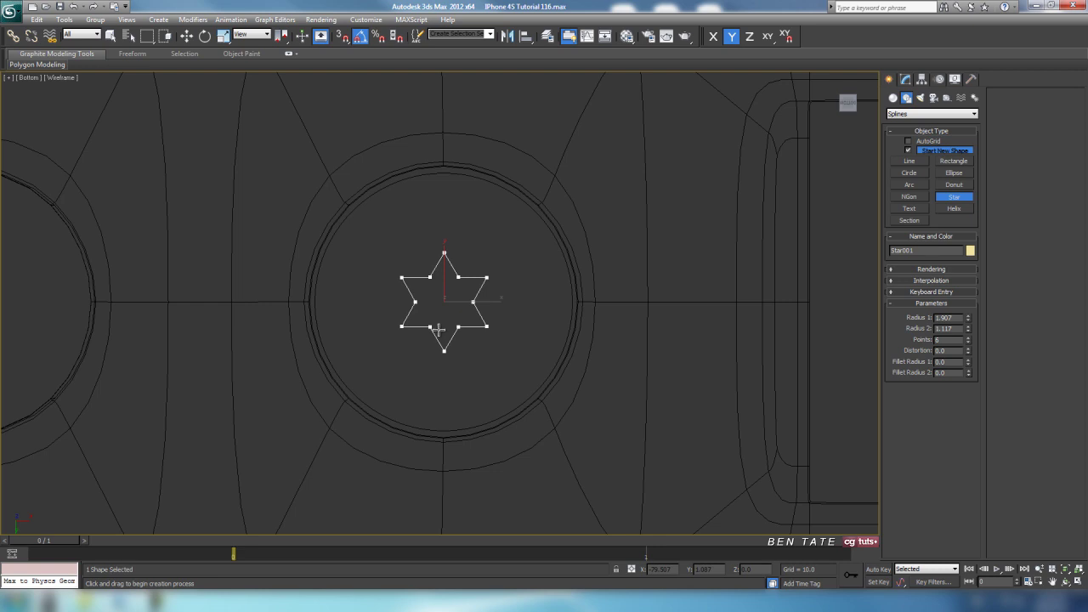
pyautogui.click(438, 330)
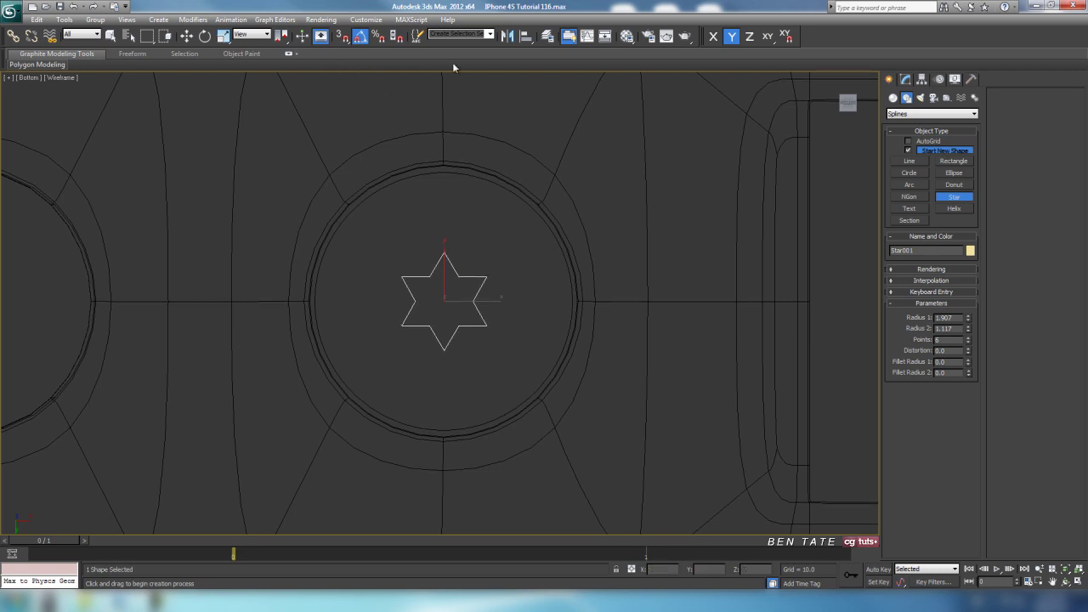
# Align the star to the circle in Y position, centre to centre
pyautogui.click(525, 36)
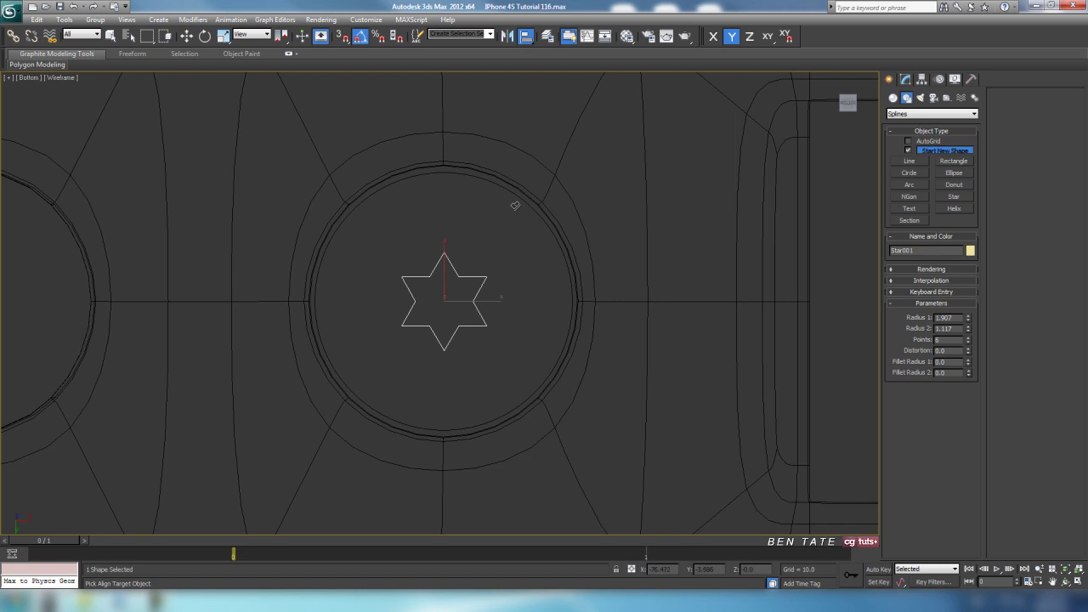
pyautogui.click(470, 180)
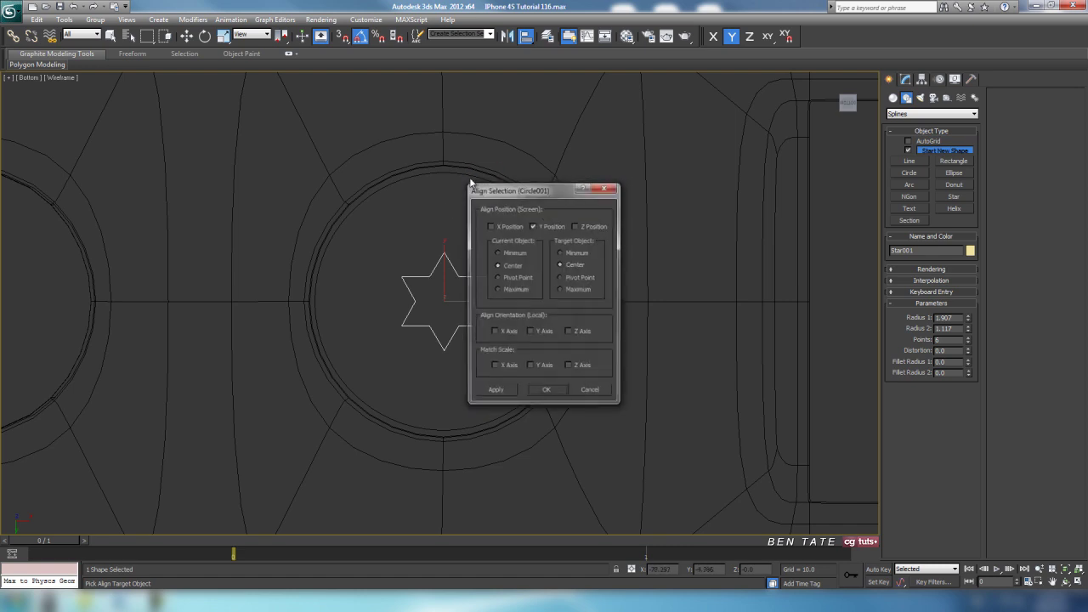
pyautogui.click(547, 392)
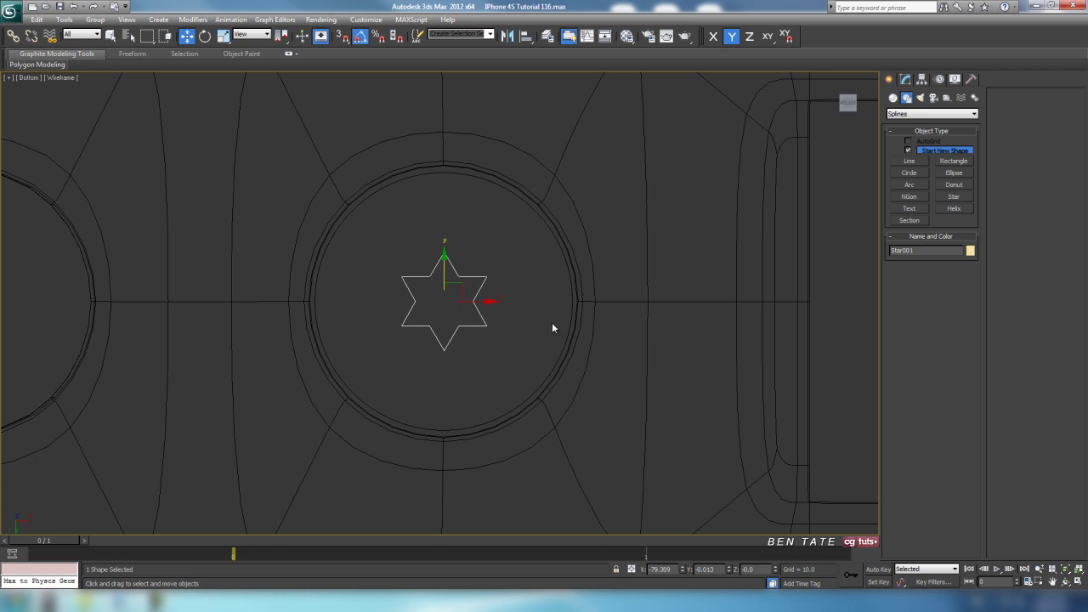
# Hide the bottom border object and change the star's object colour to black
pyautogui.rightClick(646, 230)
pyautogui.click(670, 198)
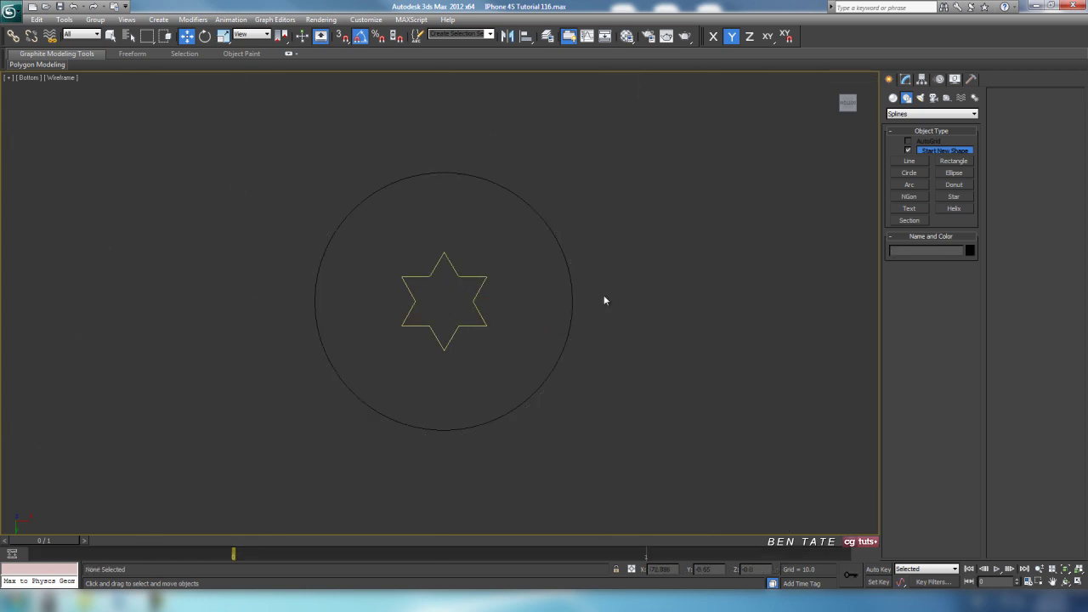
pyautogui.click(481, 281)
pyautogui.click(969, 251)
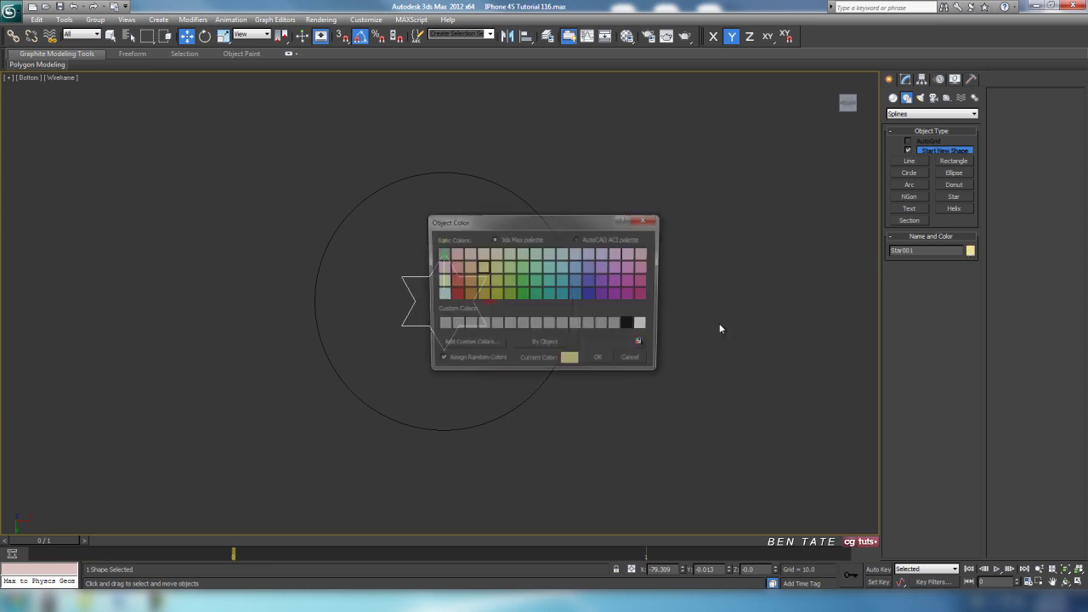
pyautogui.click(630, 320)
pyautogui.click(603, 359)
pyautogui.moveTo(709, 370); pyautogui.dragTo(711, 369, button='middle')
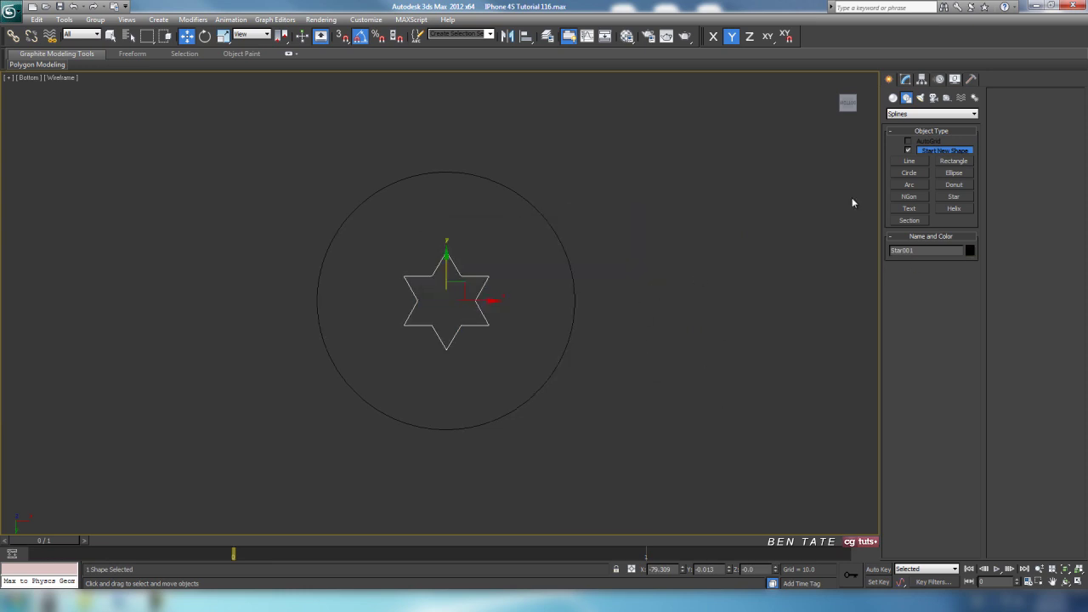
# Convert the circle to an editable spline
pyautogui.click(629, 222)
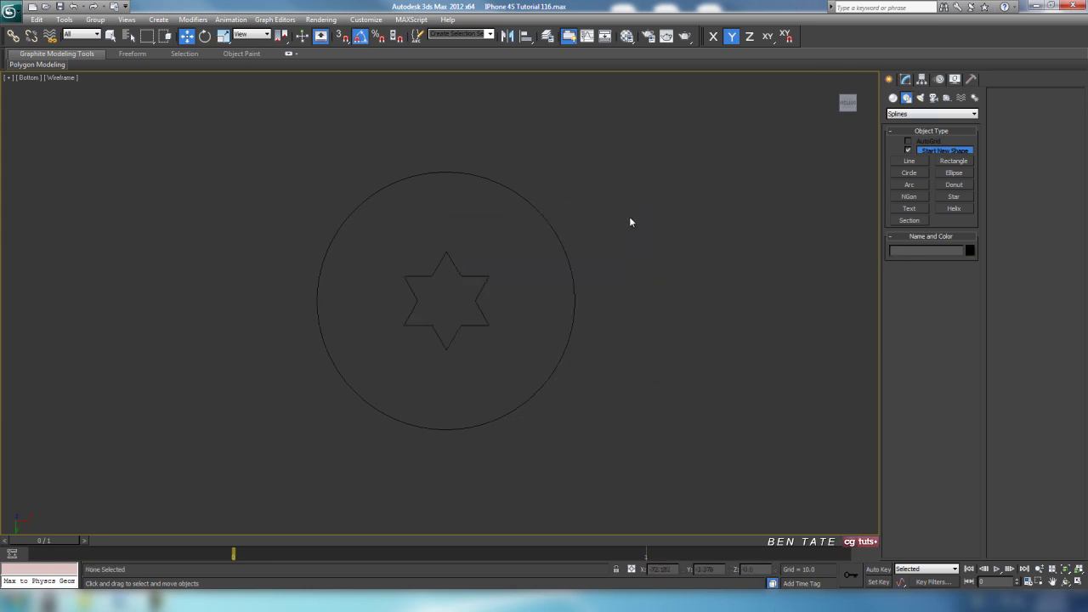
pyautogui.click(560, 239)
pyautogui.click(905, 79)
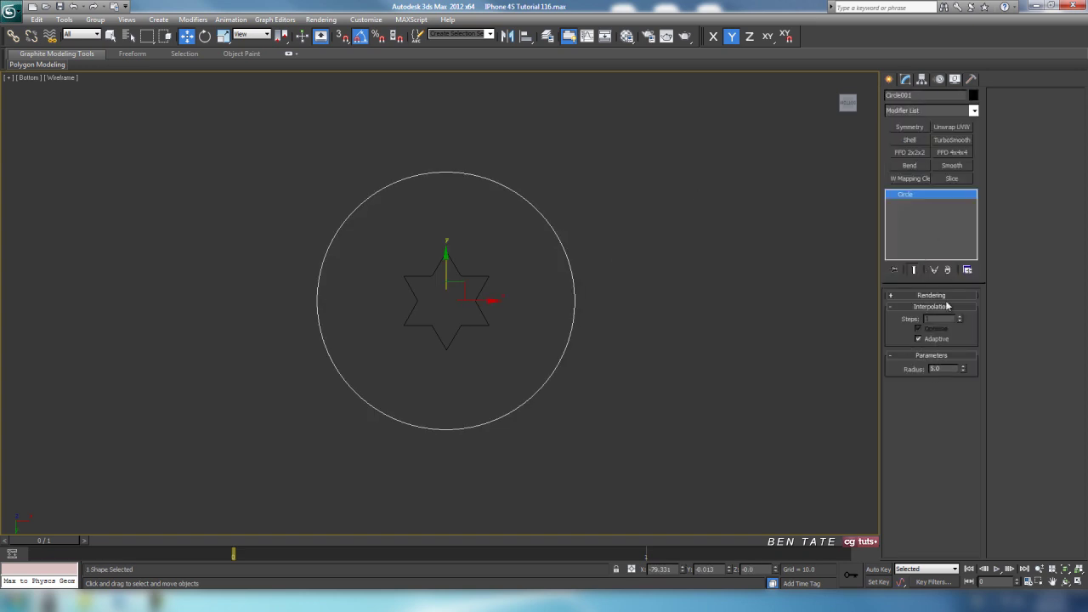
pyautogui.rightClick(561, 232)
pyautogui.moveTo(627, 338)
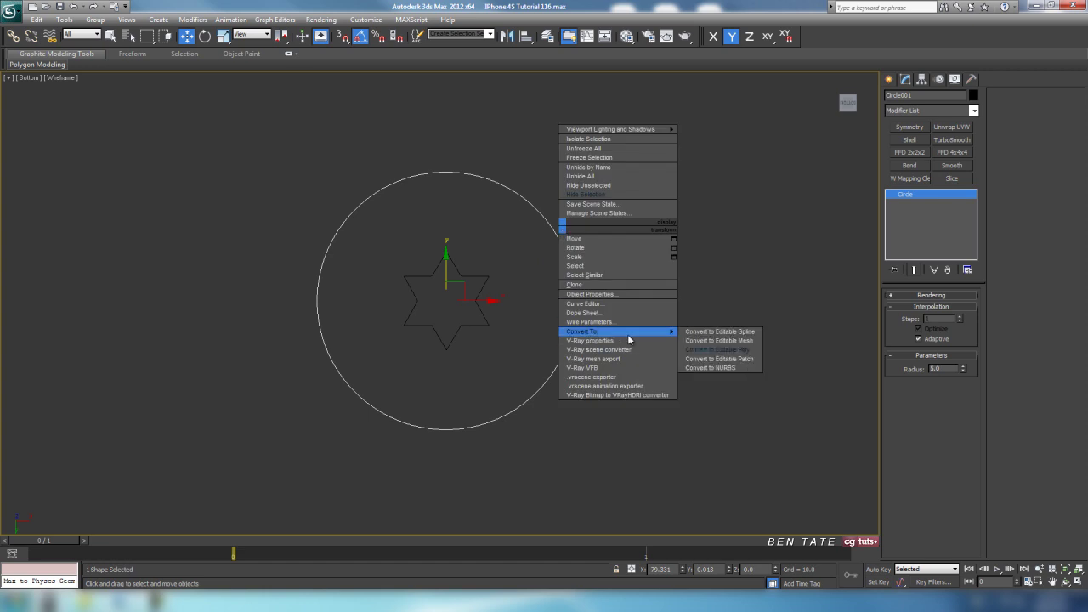
pyautogui.click(702, 337)
# Attach the star to the circle so both belong to one editable spline
pyautogui.click(1011, 154)
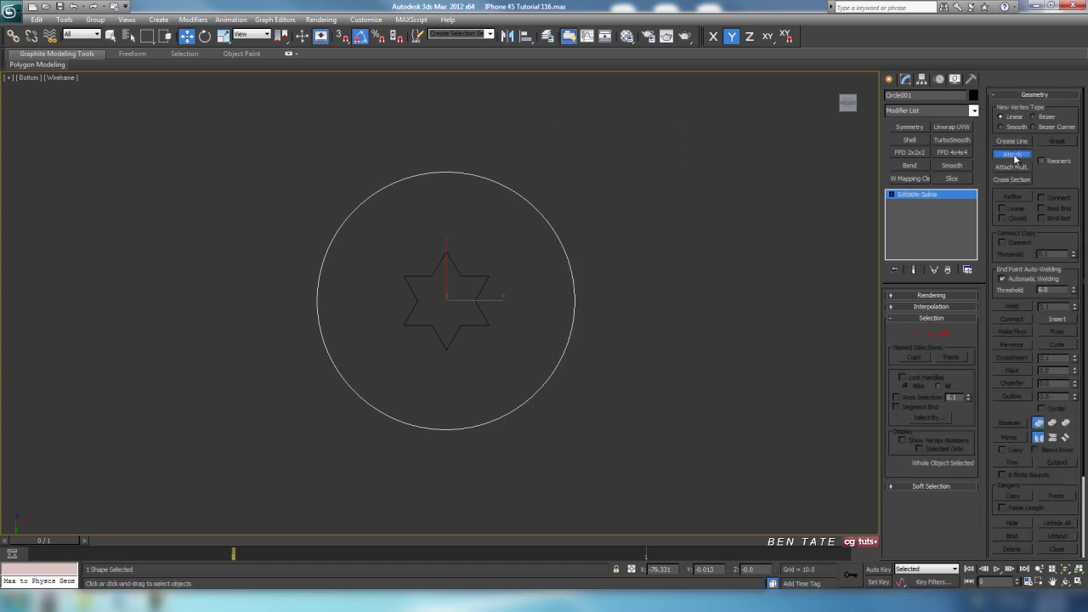
pyautogui.click(474, 274)
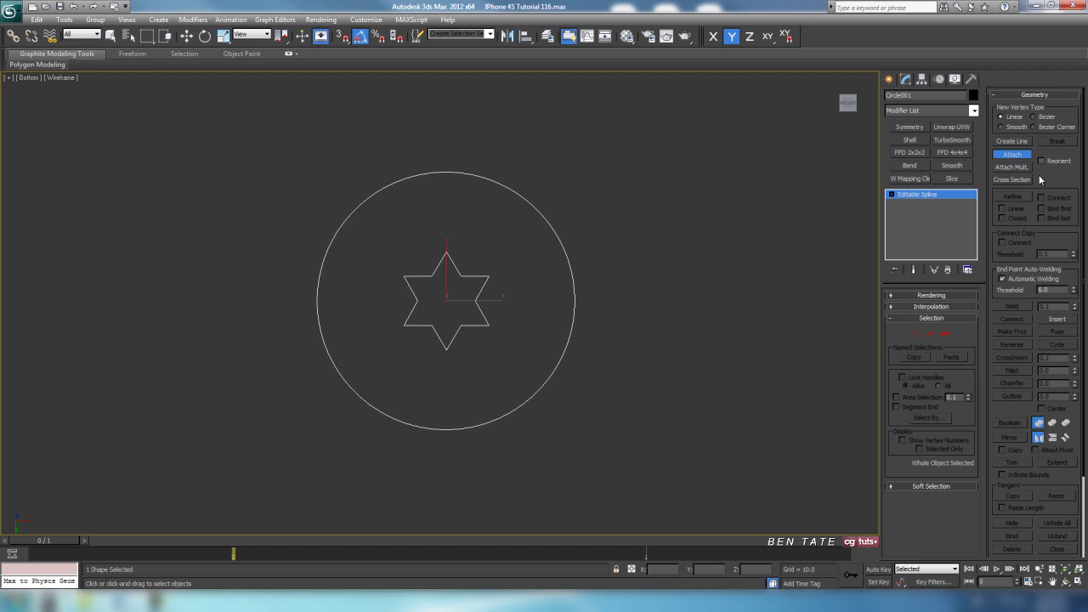
pyautogui.click(1017, 159)
pyautogui.press('w')
pyautogui.moveTo(659, 230); pyautogui.dragTo(668, 238, button='middle')
pyautogui.hotkey('alt', 'w')
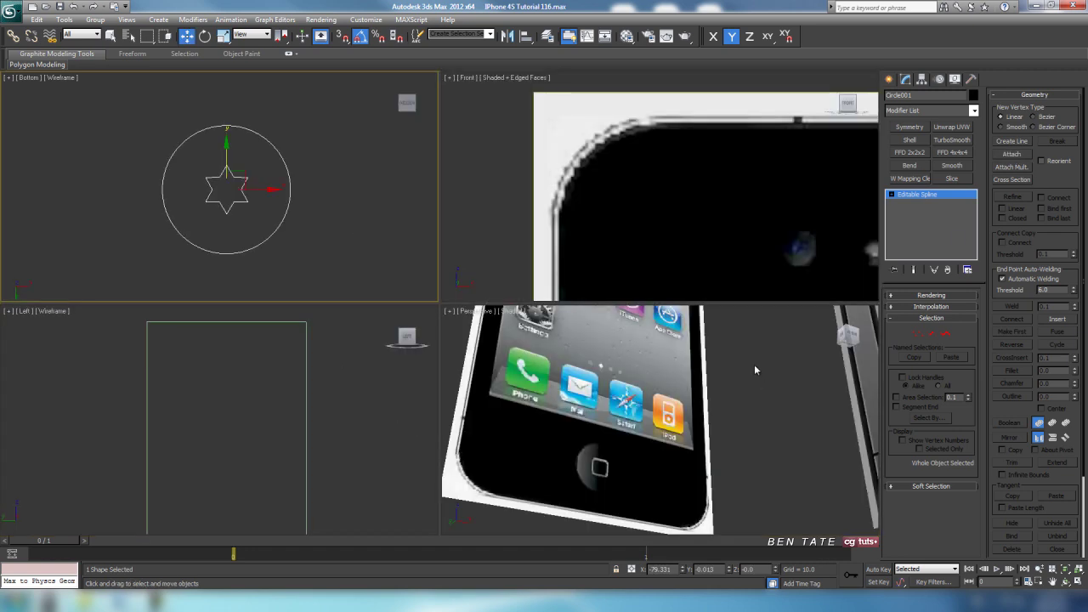
# Apply a Shell modifier to the combined circle and star spline
pyautogui.middleClick(754, 368)
pyautogui.hotkey('alt', 'w')
pyautogui.press('z')
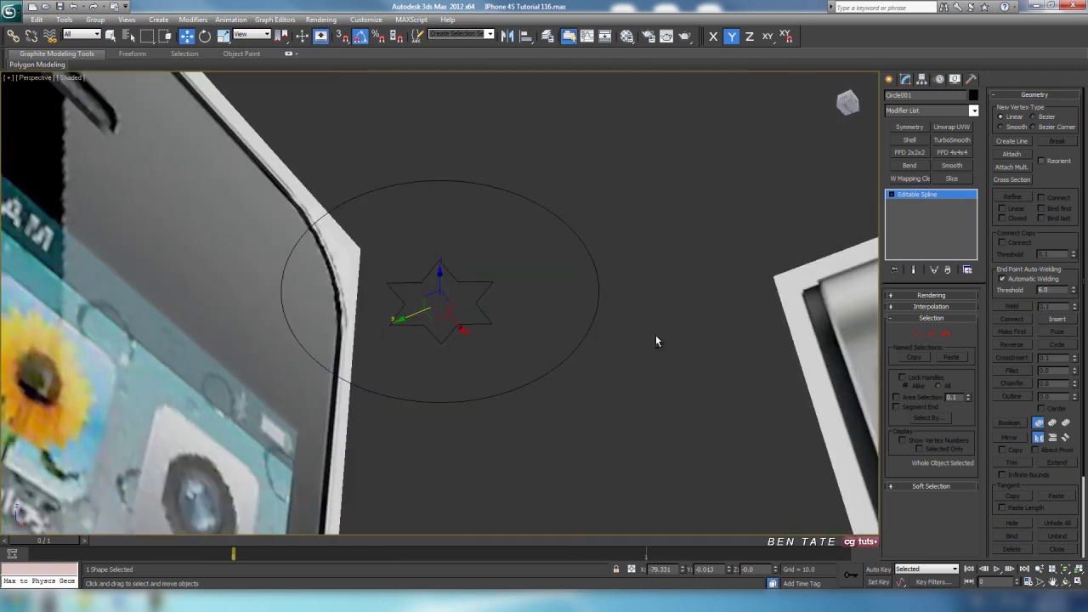
pyautogui.click(973, 110)
pyautogui.moveTo(974, 137); pyautogui.dragTo(970, 355)
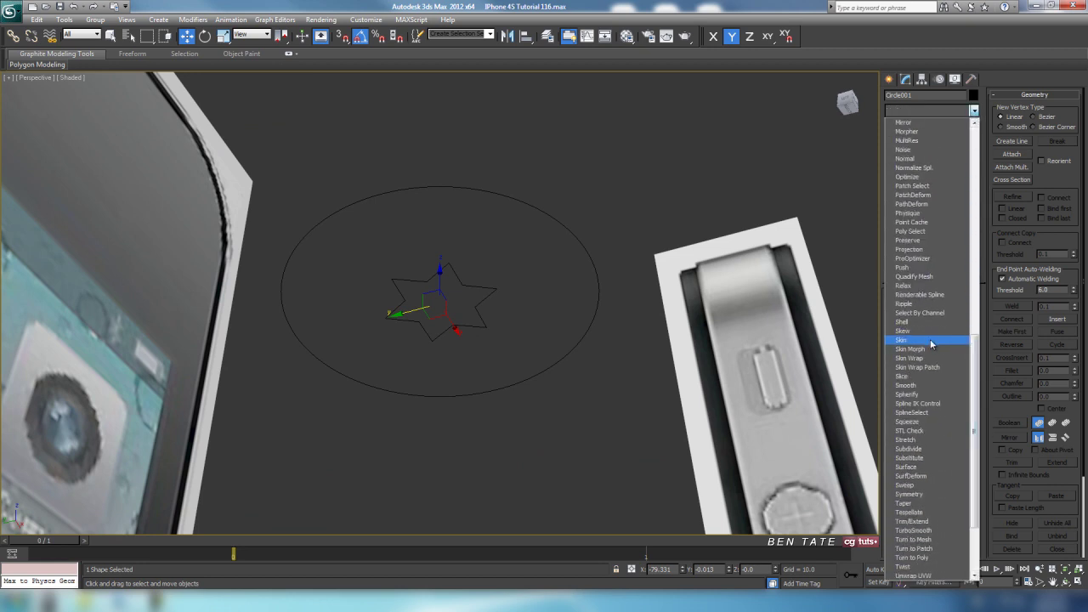
pyautogui.click(909, 322)
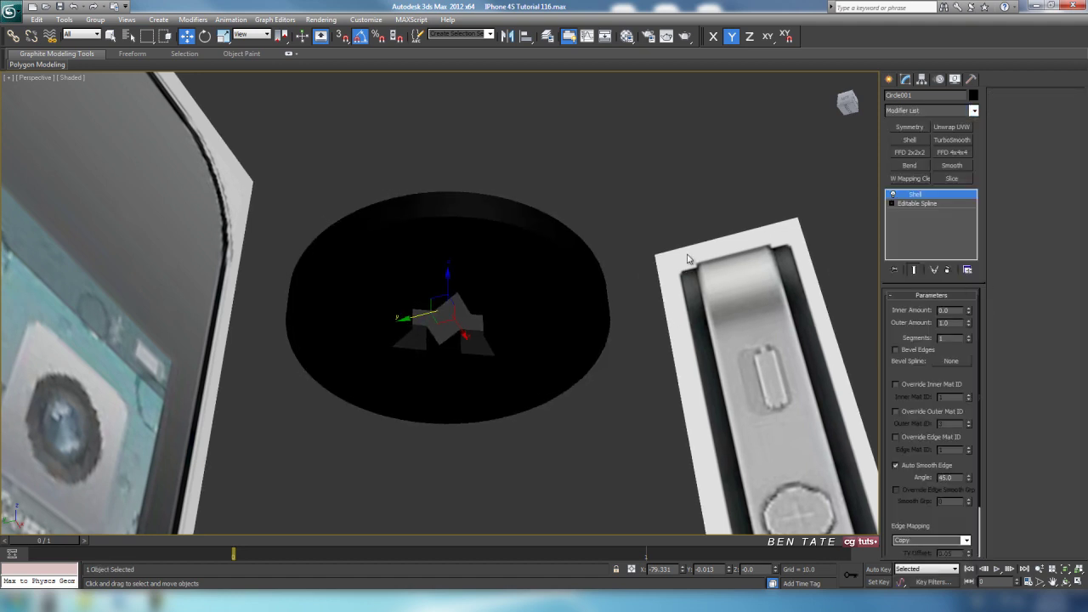
# Change the shelled disc's object colour to blue and show edged faces in the perspective view
pyautogui.click(972, 95)
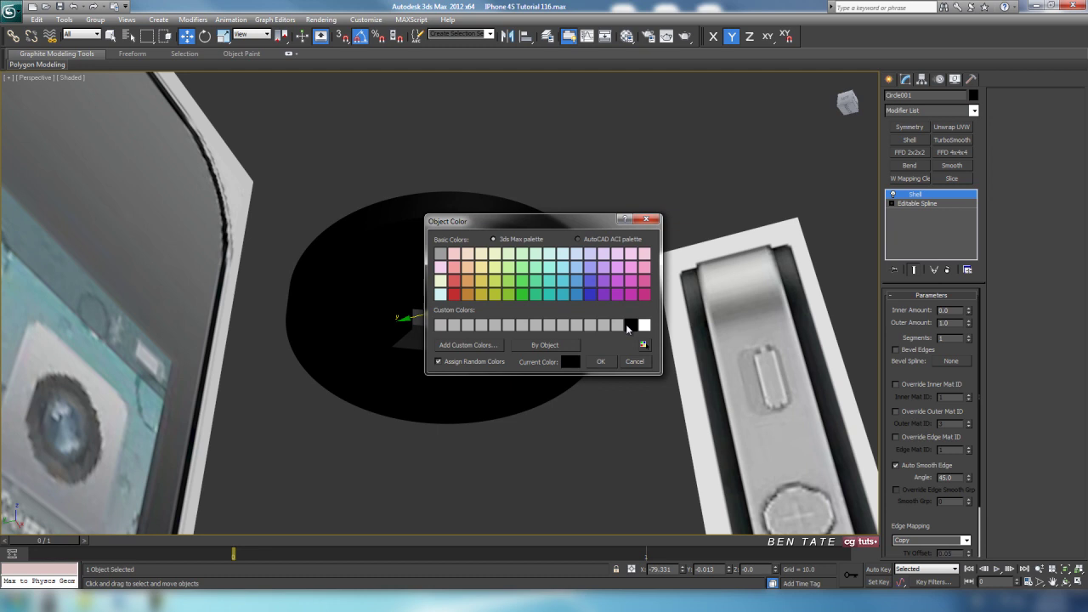
pyautogui.click(605, 362)
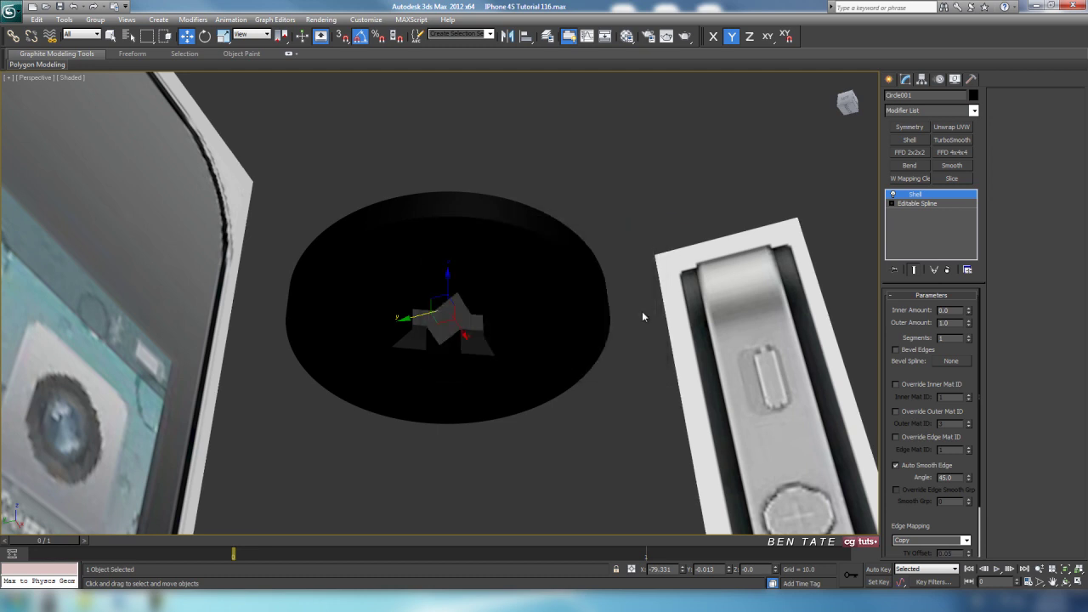
pyautogui.click(972, 95)
pyautogui.click(577, 282)
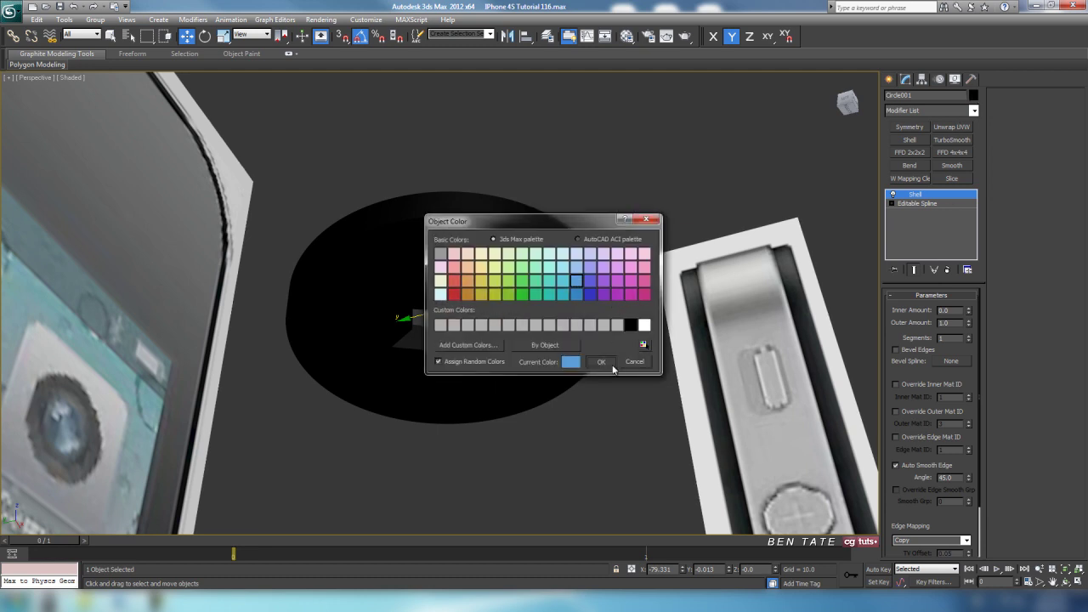
pyautogui.click(601, 361)
pyautogui.press('F4')
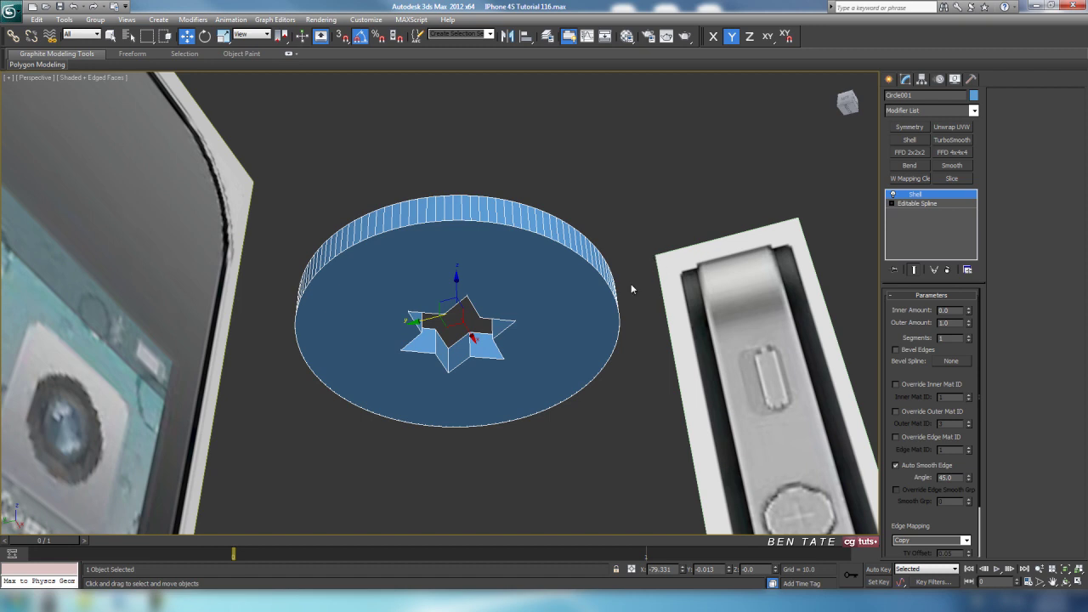
# Convert the shelled disc to an editable poly
pyautogui.rightClick(503, 265)
pyautogui.moveTo(552, 366)
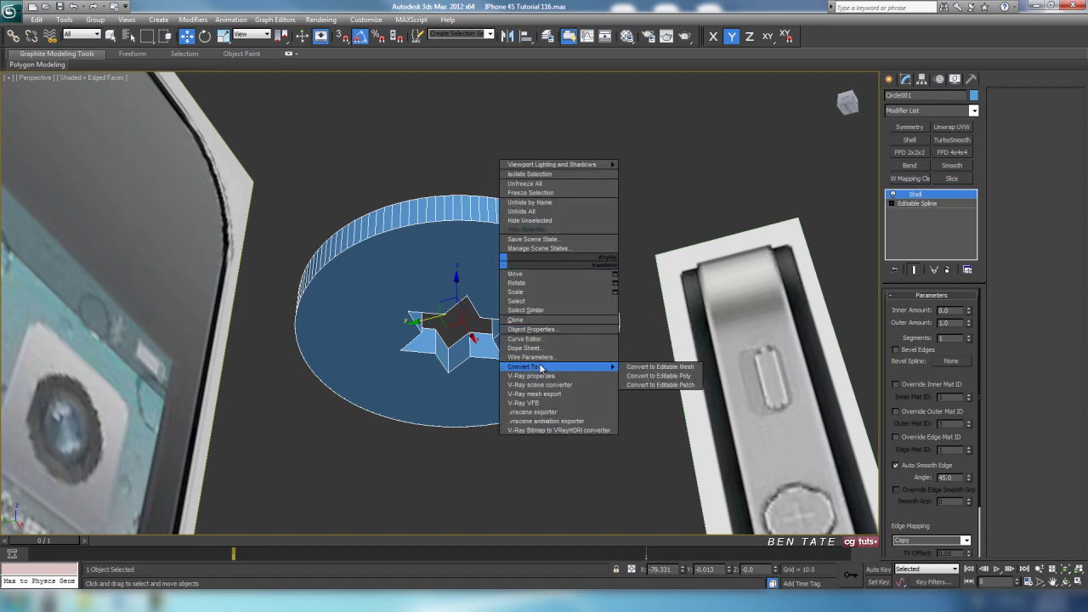
pyautogui.click(641, 375)
# Delete the disc's upper row of vertices in the left view, keeping only the flat lower face
pyautogui.click(902, 313)
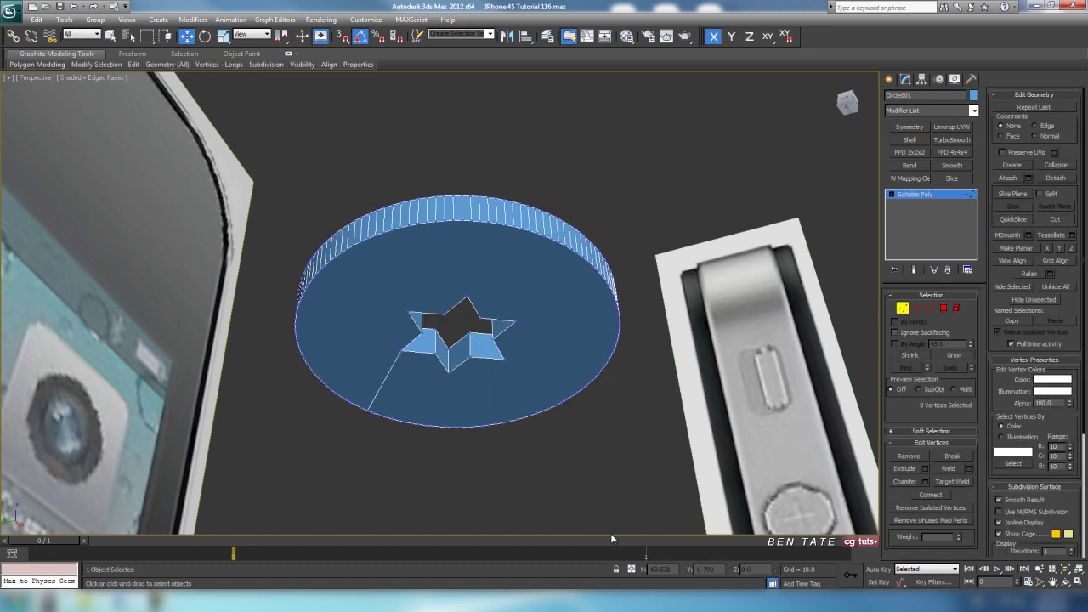
pyautogui.hotkey('alt', 'w')
pyautogui.click(321, 403)
pyautogui.hotkey('alt', 'w')
pyautogui.press('z')
pyautogui.scroll(-4, 569, 408)
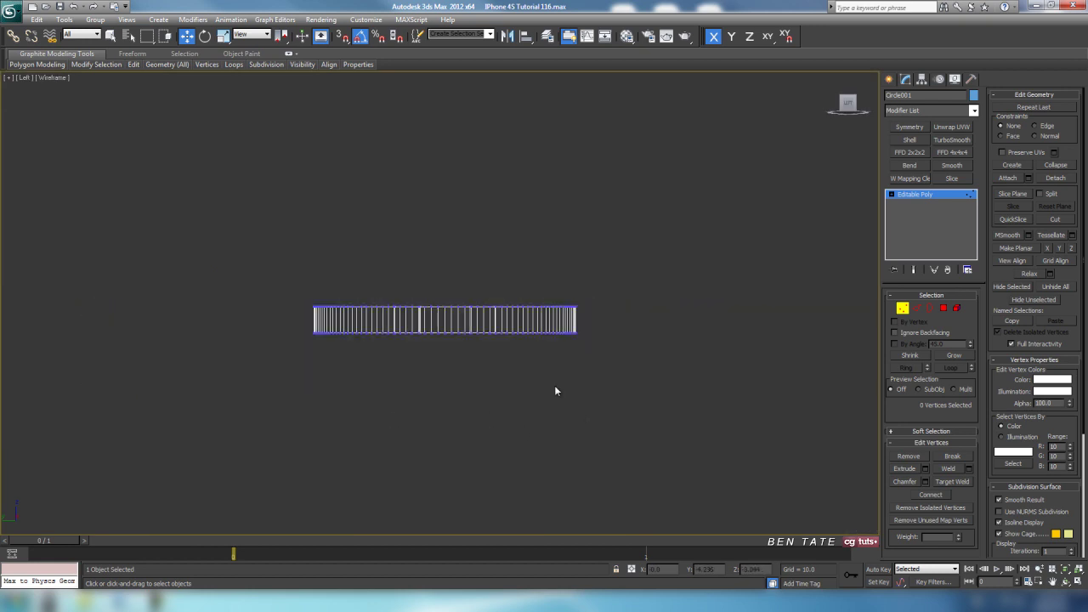
pyautogui.moveTo(752, 318); pyautogui.dragTo(752, 319)
pyautogui.press('Delete')
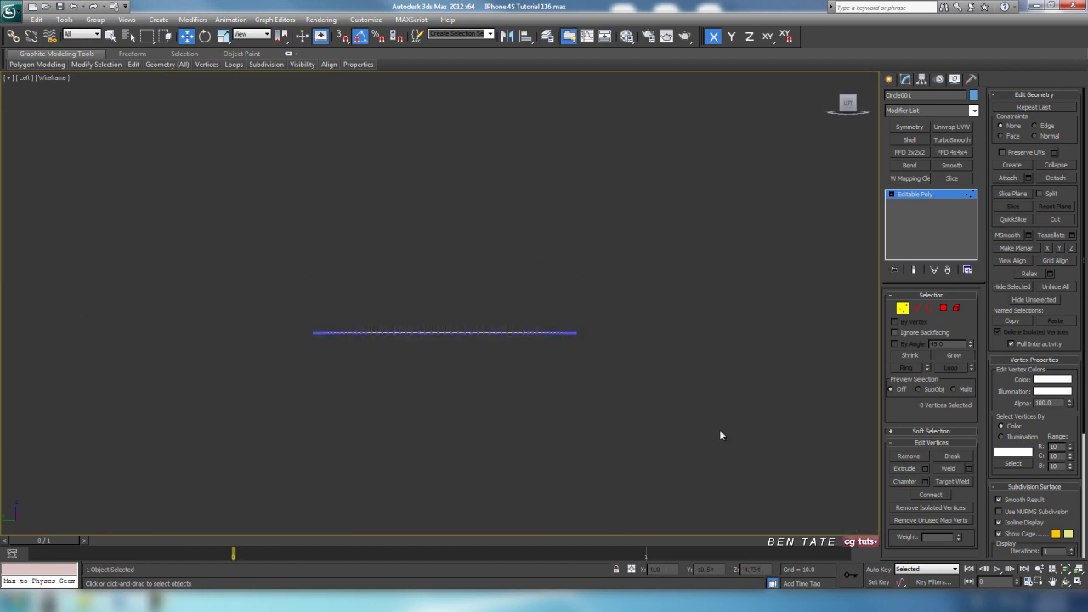
# Examine the flat face and how the star's vertices line up with the circle's in the perspective and bottom views
pyautogui.hotkey('alt', 'w')
pyautogui.rightClick(746, 420)
pyautogui.hotkey('alt', 'w')
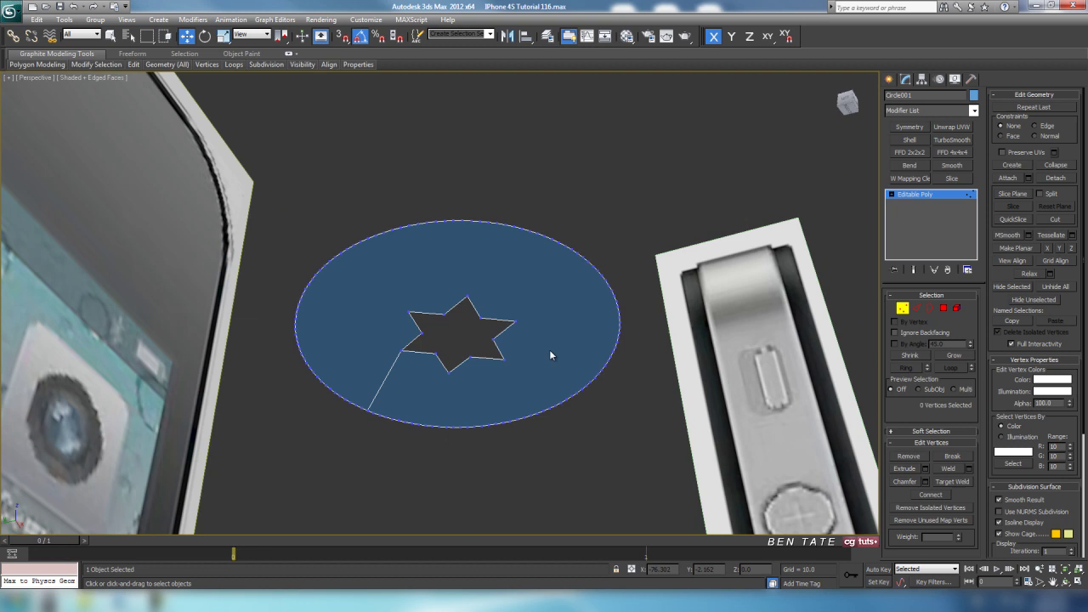
pyautogui.moveTo(546, 352); pyautogui.dragTo(517, 352, button='middle')
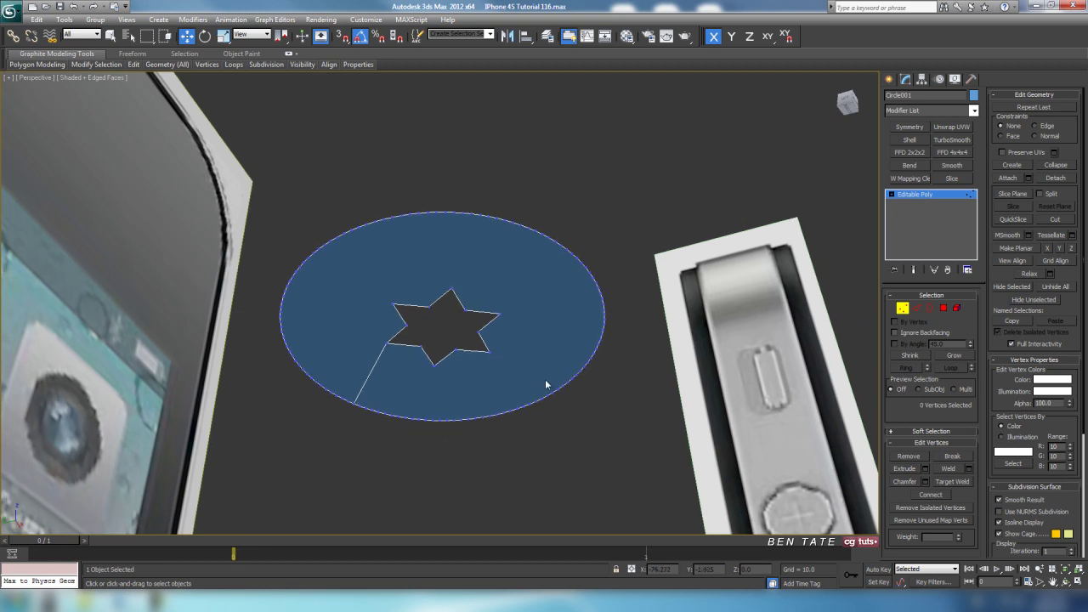
pyautogui.hotkey('alt', 'w')
pyautogui.rightClick(314, 199)
pyautogui.hotkey('alt', 'w')
pyautogui.scroll(2, 486, 282)
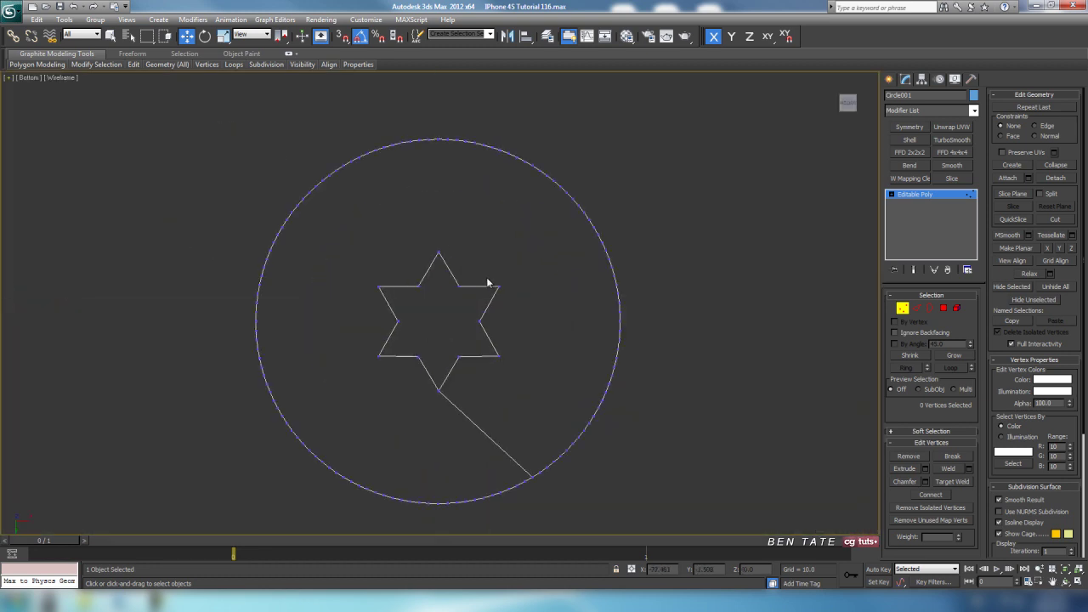
pyautogui.moveTo(481, 328); pyautogui.dragTo(485, 306, button='middle')
pyautogui.moveTo(569, 408); pyautogui.dragTo(524, 287, button='middle')
pyautogui.scroll(3, 523, 280)
pyautogui.moveTo(552, 203); pyautogui.dragTo(547, 321, button='middle')
pyautogui.scroll(-2, 549, 310)
pyautogui.moveTo(555, 273); pyautogui.dragTo(543, 337, button='middle')
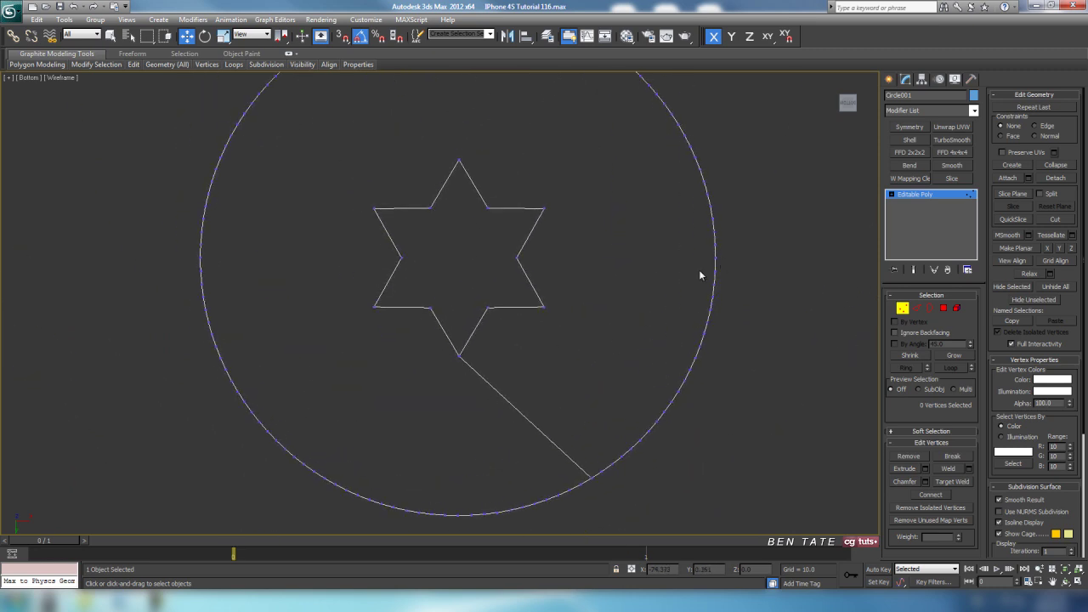
pyautogui.moveTo(636, 279); pyautogui.dragTo(610, 354, button='middle')
pyautogui.moveTo(573, 300); pyautogui.dragTo(618, 392, button='middle')
pyautogui.scroll(2, 519, 276)
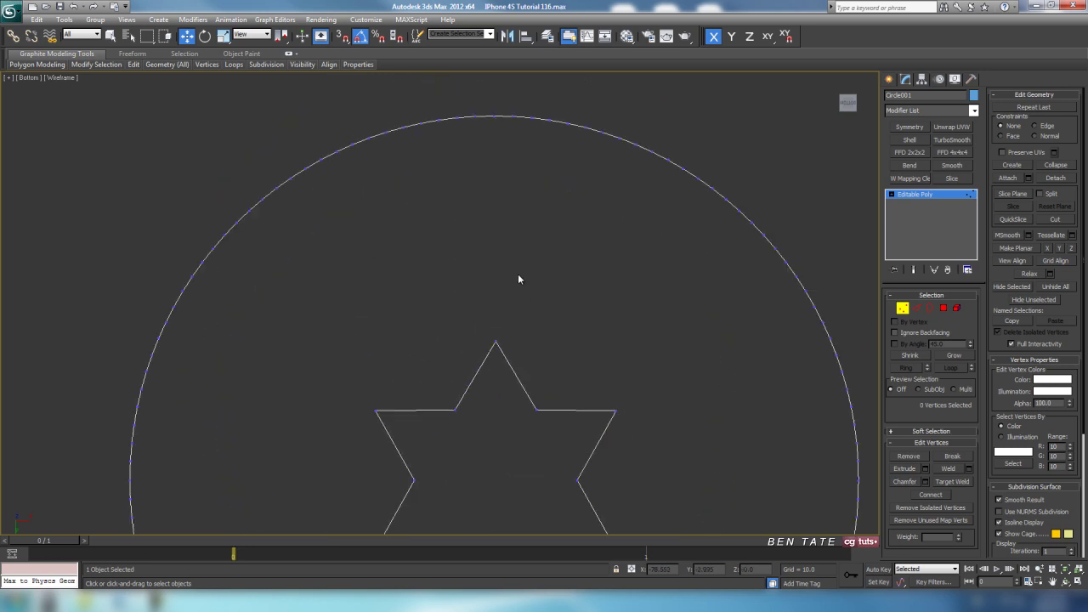
# Connect the star's top tip to the circle's top vertex with an edge
pyautogui.moveTo(517, 269); pyautogui.dragTo(504, 324, button='middle')
pyautogui.moveTo(541, 395)
pyautogui.mouseDown(button='middle')
pyautogui.moveTo(535, 235)
pyautogui.moveTo(546, 374)
pyautogui.mouseUp(button='middle')
pyautogui.moveTo(491, 162); pyautogui.dragTo(492, 163)
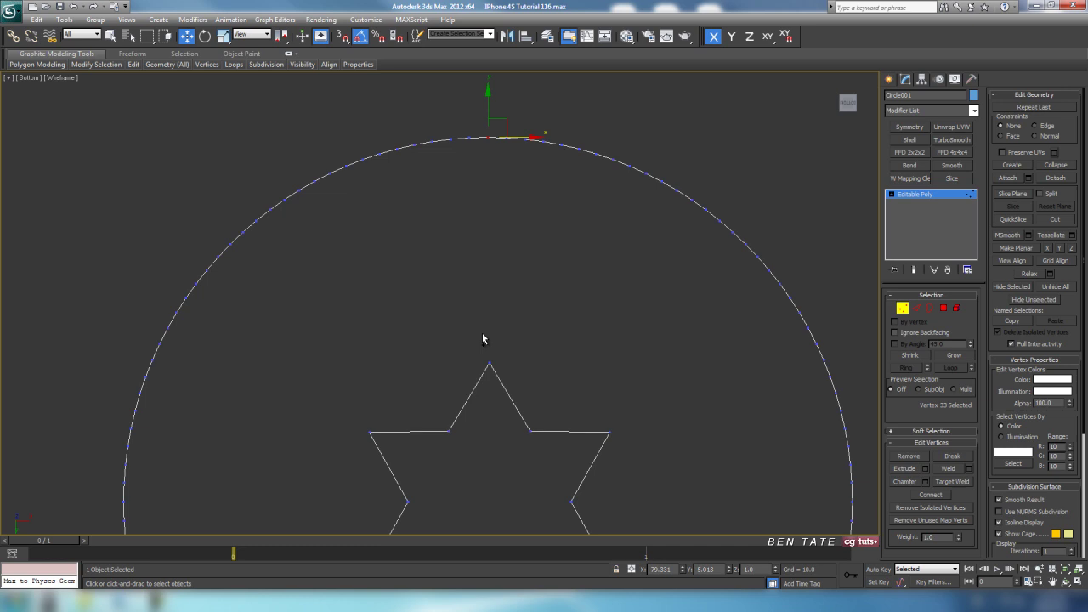
pyautogui.keyDown('ctrl'); pyautogui.moveTo(482, 335); pyautogui.dragTo(552, 400); pyautogui.keyUp('ctrl')
pyautogui.moveTo(575, 346); pyautogui.dragTo(528, 146, button='middle')
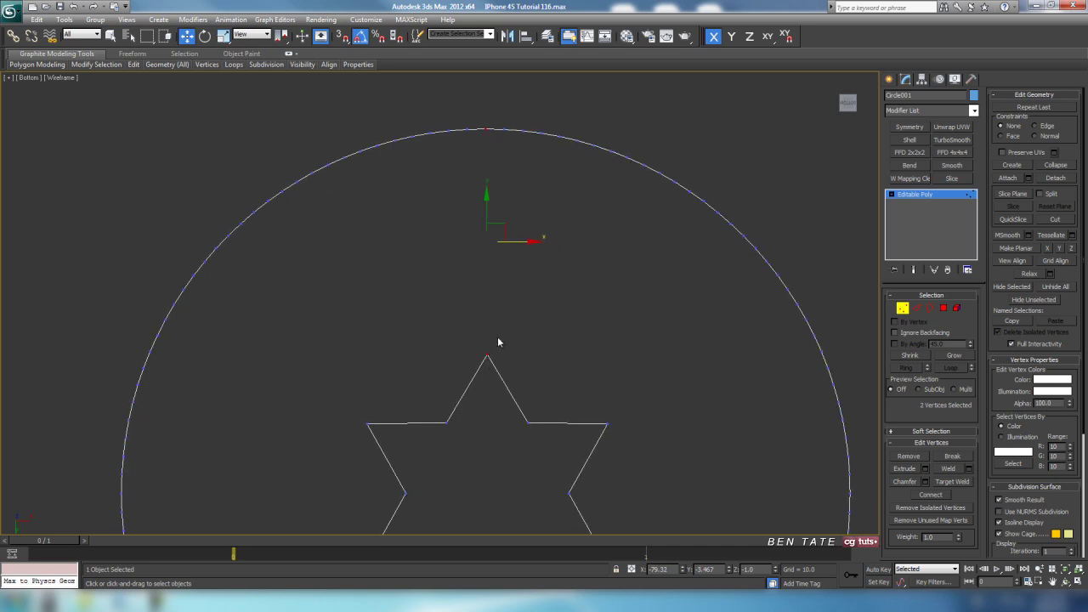
pyautogui.click(929, 494)
pyautogui.moveTo(567, 382); pyautogui.dragTo(590, 362, button='middle')
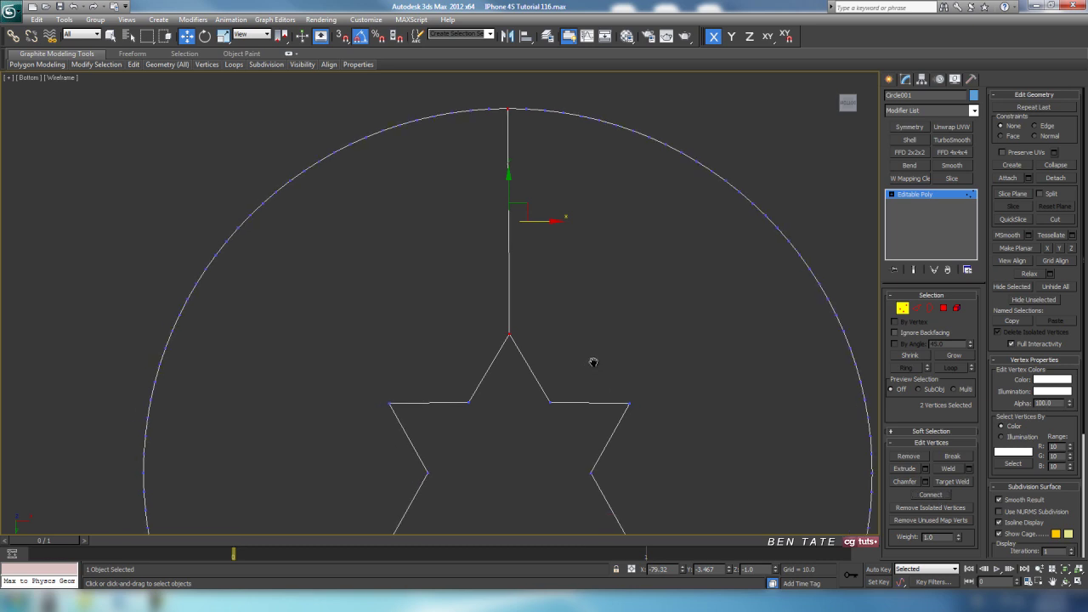
# Connect the star's upper-left inner corner and upper-left tip to the circle vertices radially outward from them
pyautogui.moveTo(429, 383); pyautogui.dragTo(482, 417)
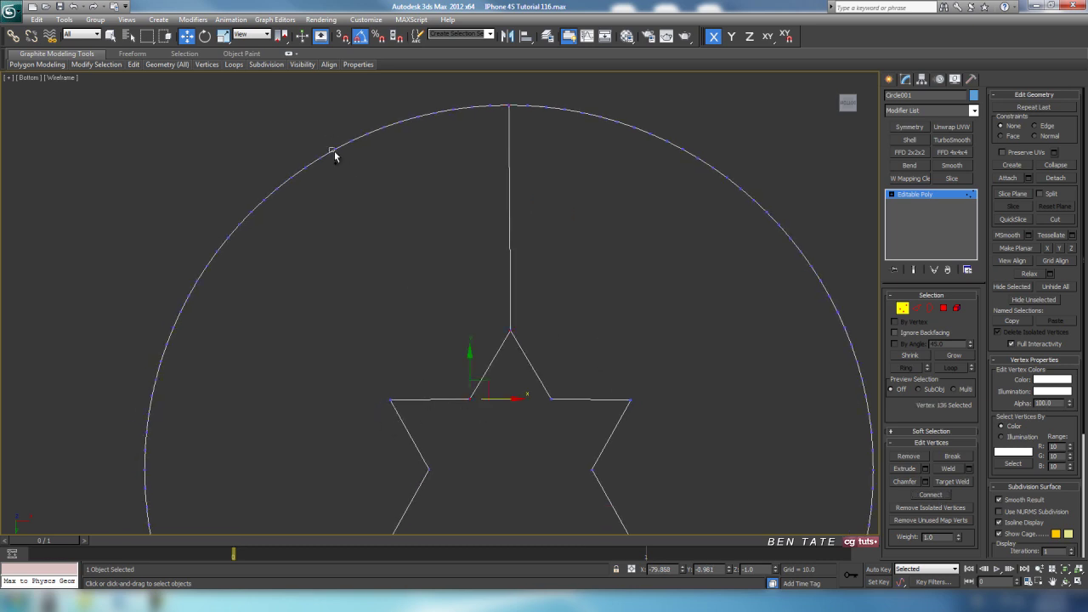
pyautogui.keyDown('ctrl'); pyautogui.click(334, 151); pyautogui.keyUp('ctrl')
pyautogui.hotkey('ctrl', 'shift', 'e')
pyautogui.click(390, 399)
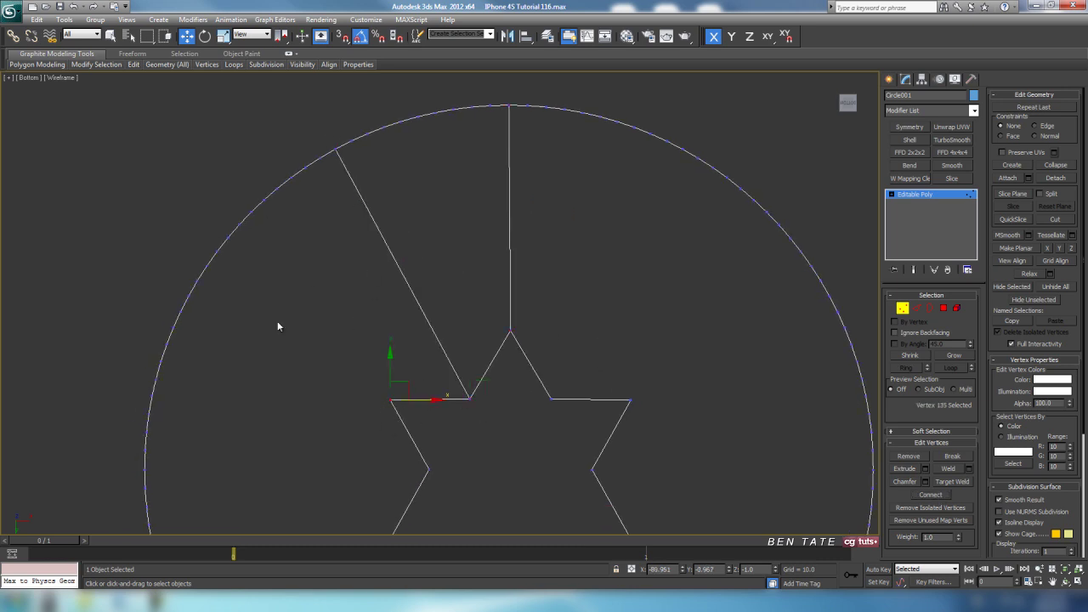
pyautogui.keyDown('ctrl'); pyautogui.click(197, 281); pyautogui.keyUp('ctrl')
pyautogui.hotkey('ctrl', 'shift', 'e')
# Connect the star's upper-right inner corner and upper-right tip to vertices on the circle's upper-right arc
pyautogui.moveTo(337, 383); pyautogui.dragTo(237, 403, button='middle')
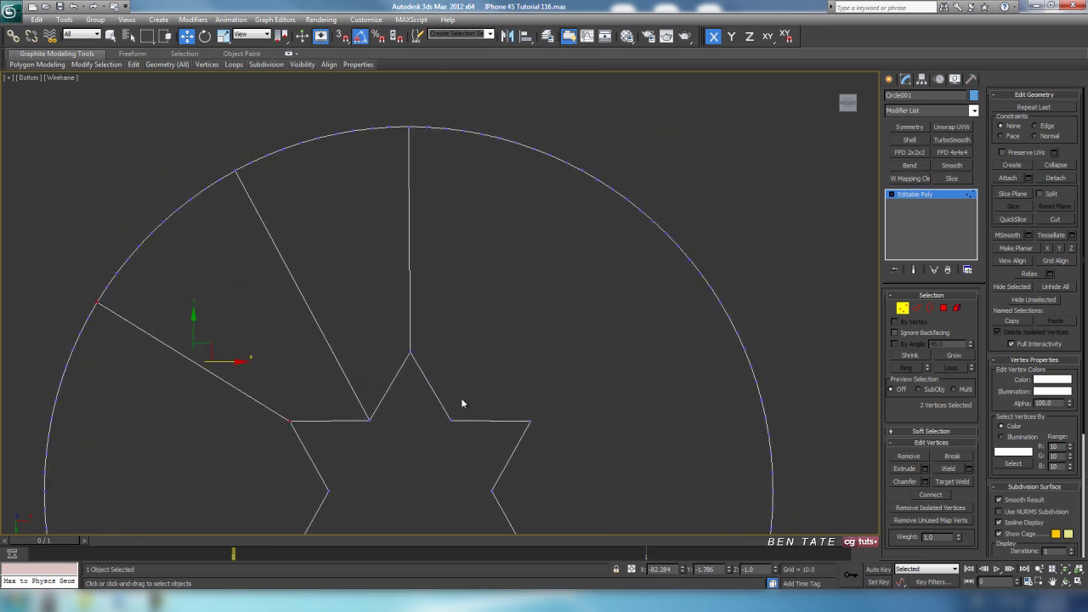
pyautogui.click(450, 419)
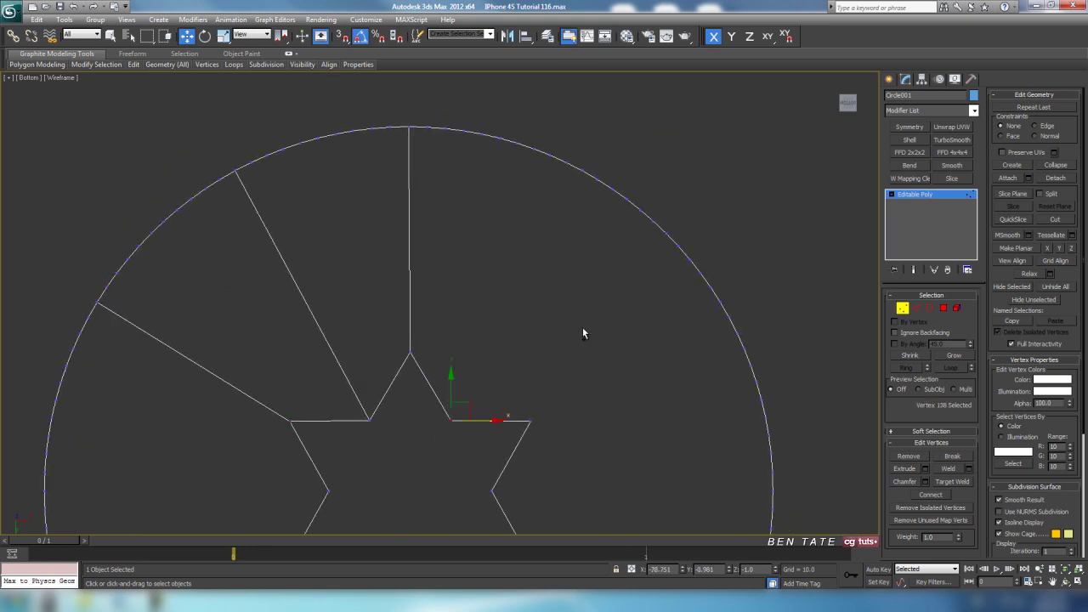
pyautogui.keyDown('ctrl'); pyautogui.click(611, 189); pyautogui.keyUp('ctrl')
pyautogui.hotkey('ctrl', 'shift', 'e')
pyautogui.click(529, 419)
pyautogui.keyDown('ctrl'); pyautogui.click(711, 273); pyautogui.keyUp('ctrl')
pyautogui.hotkey('ctrl', 'shift', 'e')
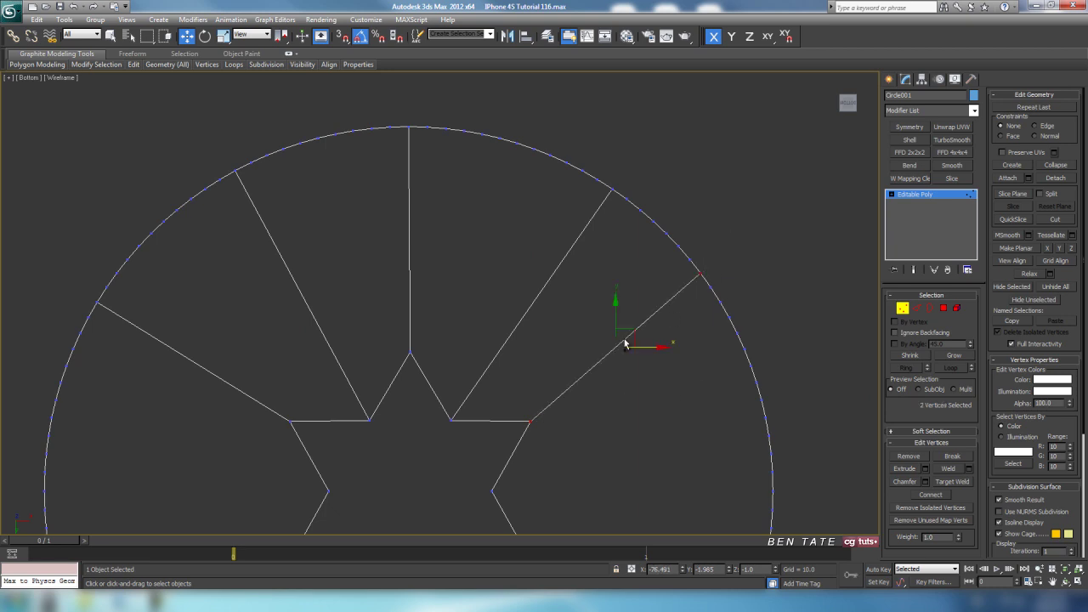
# Connect the star's right and left inner corners horizontally to the circle's outermost side vertices
pyautogui.moveTo(569, 372); pyautogui.dragTo(619, 226, button='middle')
pyautogui.moveTo(537, 342); pyautogui.dragTo(829, 348)
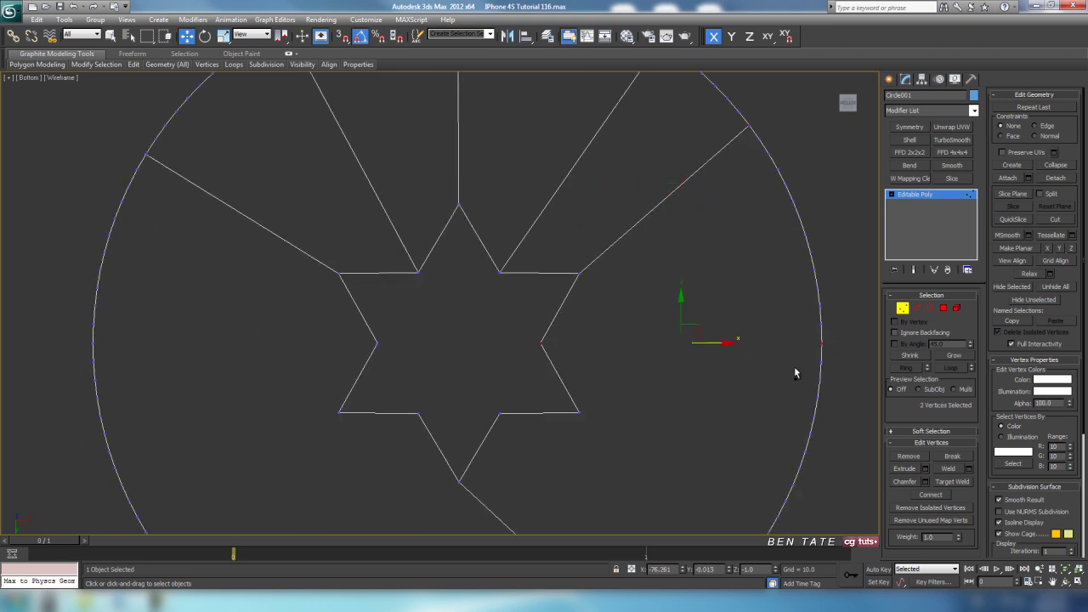
pyautogui.hotkey('ctrl', 'shift', 'e')
pyautogui.moveTo(392, 338); pyautogui.dragTo(83, 347)
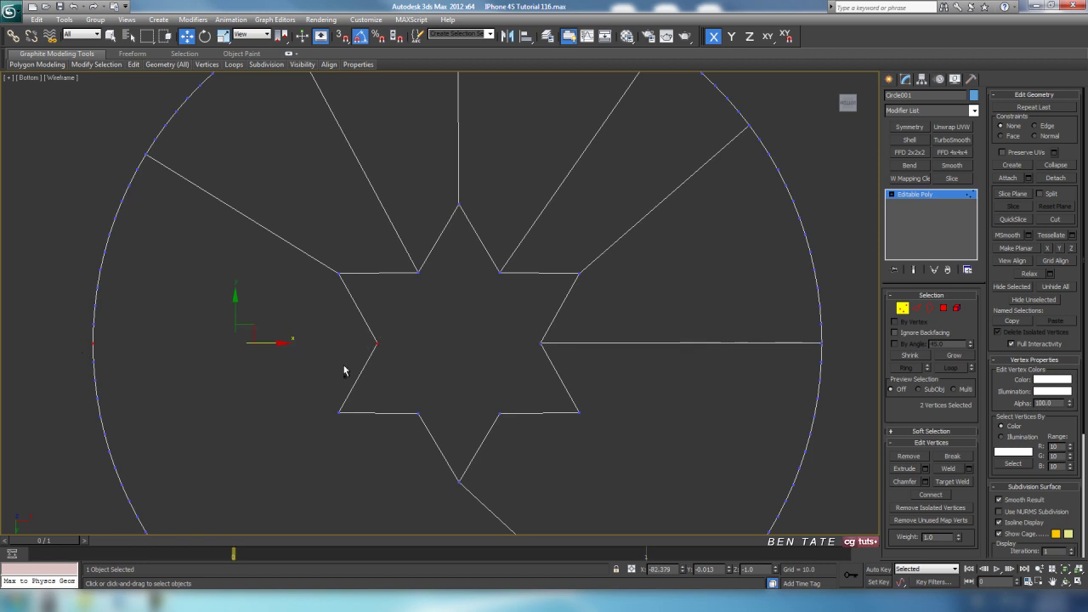
pyautogui.hotkey('ctrl', 'shift', 'e')
# Connect the star's lower-left and lower-right tips to the circle vertices outward from them
pyautogui.moveTo(422, 337); pyautogui.dragTo(454, 202, button='middle')
pyautogui.moveTo(385, 267); pyautogui.dragTo(324, 299)
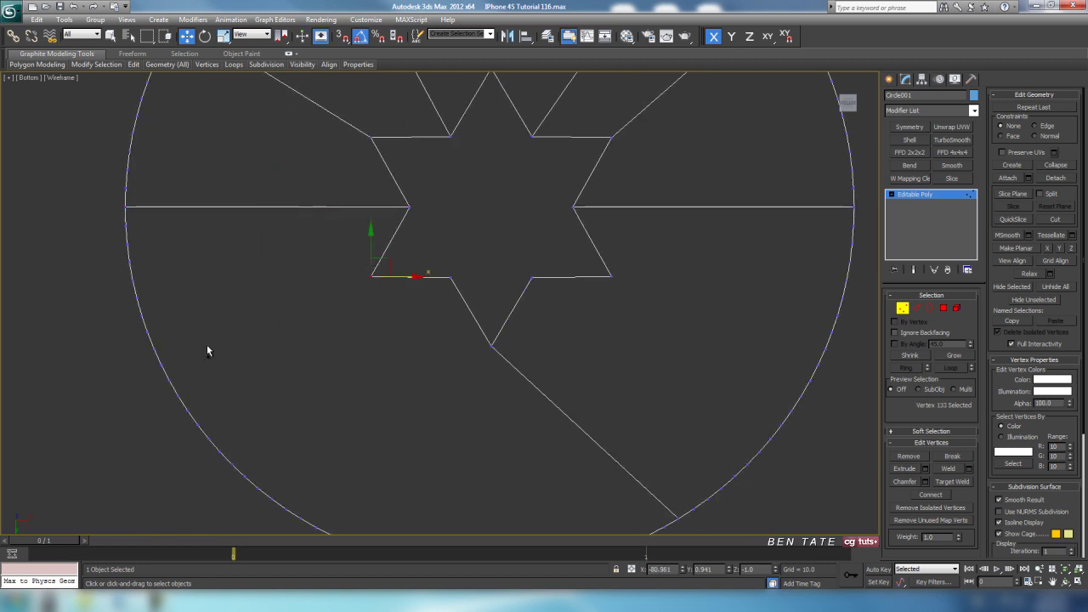
pyautogui.keyDown('ctrl'); pyautogui.click(170, 380); pyautogui.keyUp('ctrl')
pyautogui.hotkey('ctrl', 'shift', 'e')
pyautogui.click(603, 270)
pyautogui.keyDown('ctrl'); pyautogui.moveTo(822, 394); pyautogui.dragTo(821, 394); pyautogui.keyUp('ctrl')
pyautogui.hotkey('ctrl', 'shift', 'e')
# Connect the star's two lower inner corners to vertices on the circle's lower arc
pyautogui.moveTo(632, 383); pyautogui.dragTo(666, 311, button='middle')
pyautogui.click(484, 204)
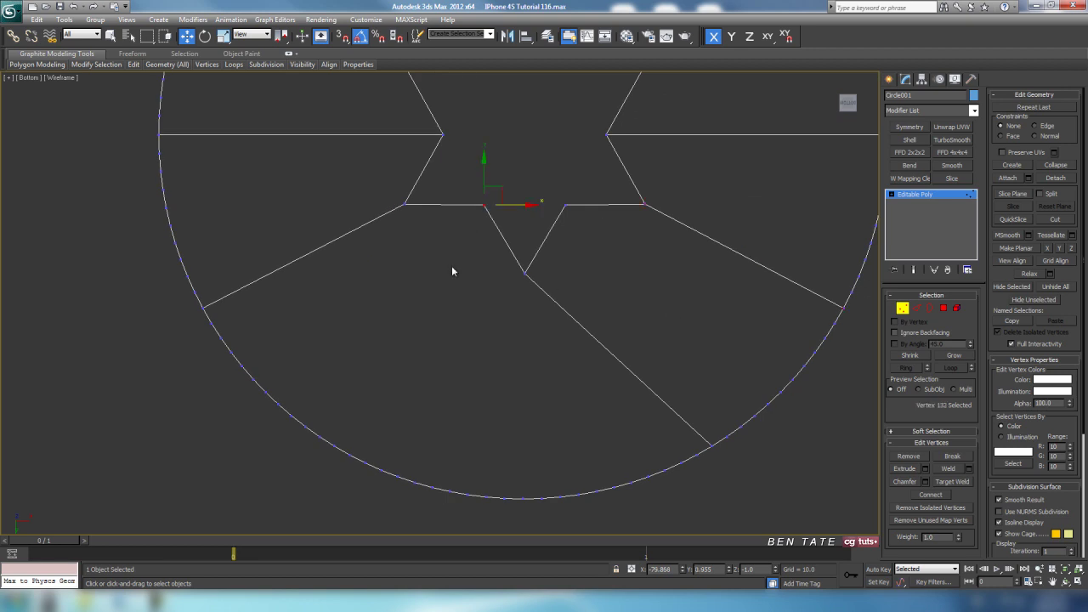
pyautogui.keyDown('ctrl'); pyautogui.click(337, 445); pyautogui.keyUp('ctrl')
pyautogui.hotkey('ctrl', 'shift', 'e')
pyautogui.click(550, 183)
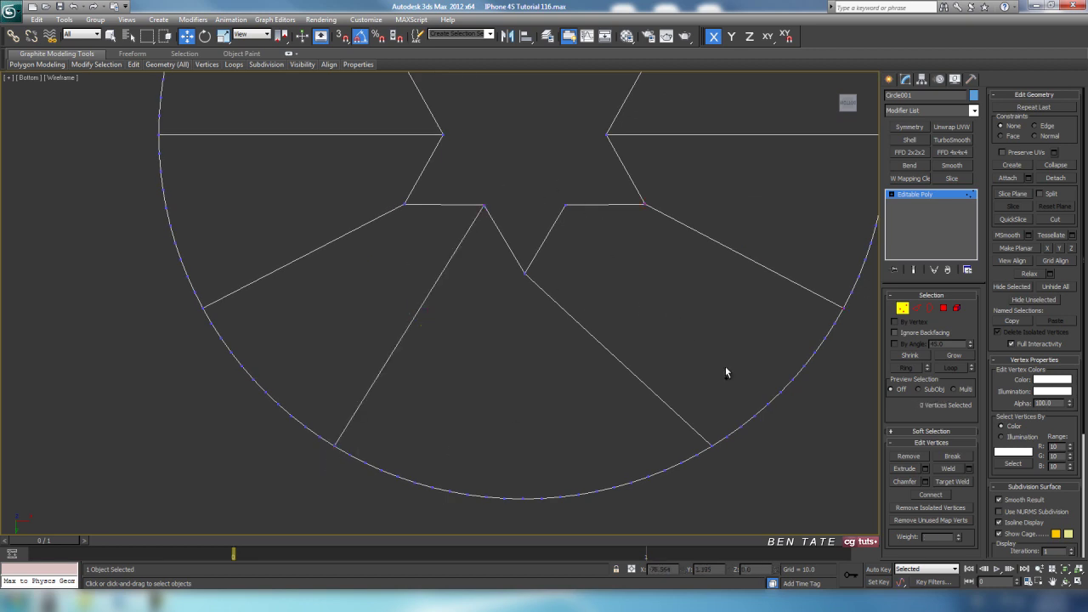
pyautogui.click(561, 205)
pyautogui.keyDown('ctrl'); pyautogui.click(724, 433); pyautogui.keyUp('ctrl')
pyautogui.hotkey('ctrl', 'shift', 'e')
# Connect the star's bottom tip to the circle's bottom vertex with an edge
pyautogui.moveTo(753, 467); pyautogui.dragTo(582, 400, button='middle')
pyautogui.click(463, 301)
pyautogui.moveTo(488, 380); pyautogui.dragTo(488, 300, button='middle')
pyautogui.keyDown('ctrl'); pyautogui.click(463, 446); pyautogui.keyUp('ctrl')
pyautogui.hotkey('ctrl', 'shift', 'e')
pyautogui.moveTo(578, 353); pyautogui.dragTo(579, 402, button='middle')
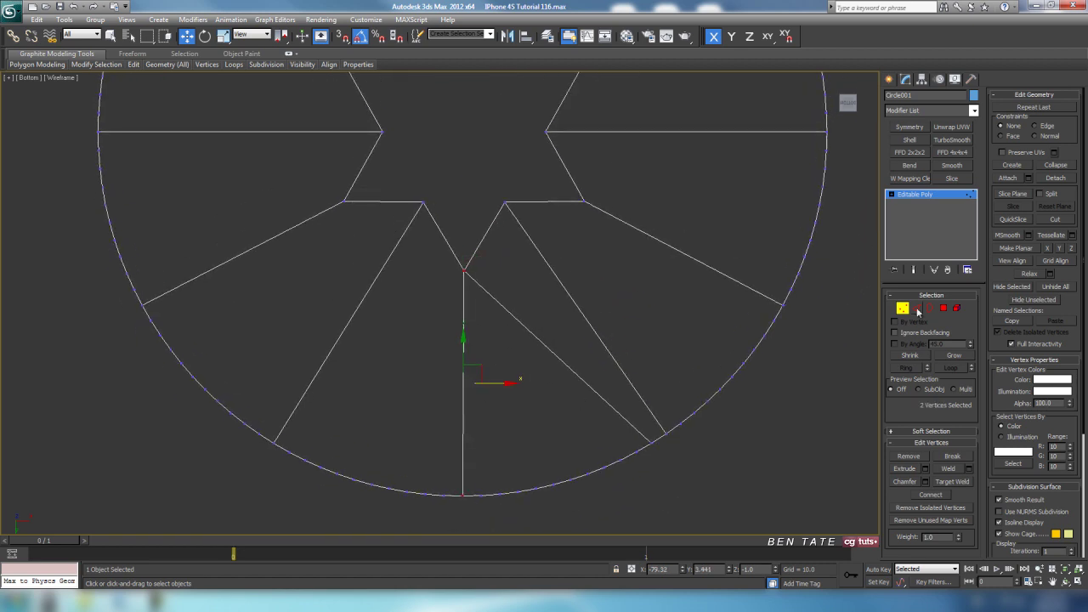
# Remove the original diagonal edge running from the star's bottom tip to the circle's lower-right arc
pyautogui.click(916, 309)
pyautogui.click(592, 388)
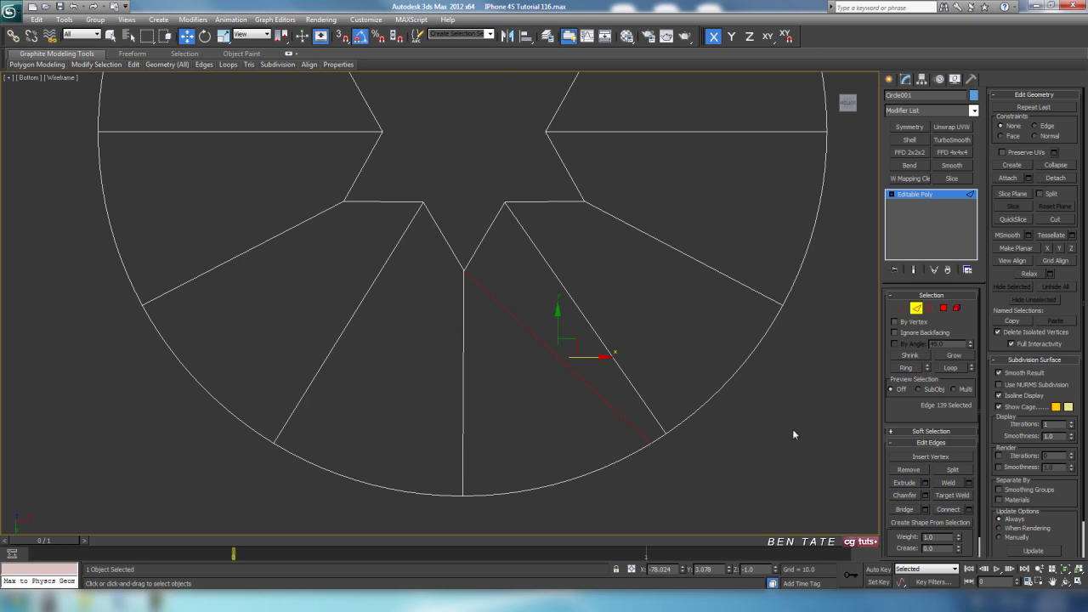
pyautogui.click(908, 469)
pyautogui.moveTo(674, 291); pyautogui.dragTo(677, 342, button='middle')
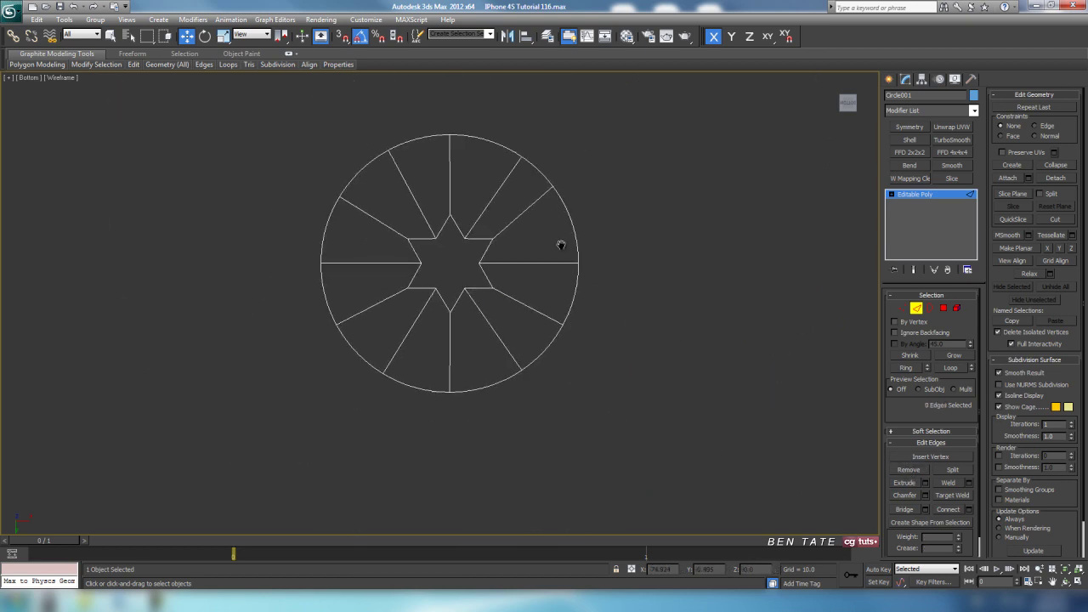
# Inspect the disc's radial edge layout in the bottom and perspective views
pyautogui.scroll(3, 565, 272)
pyautogui.moveTo(647, 304); pyautogui.dragTo(649, 311, button='middle')
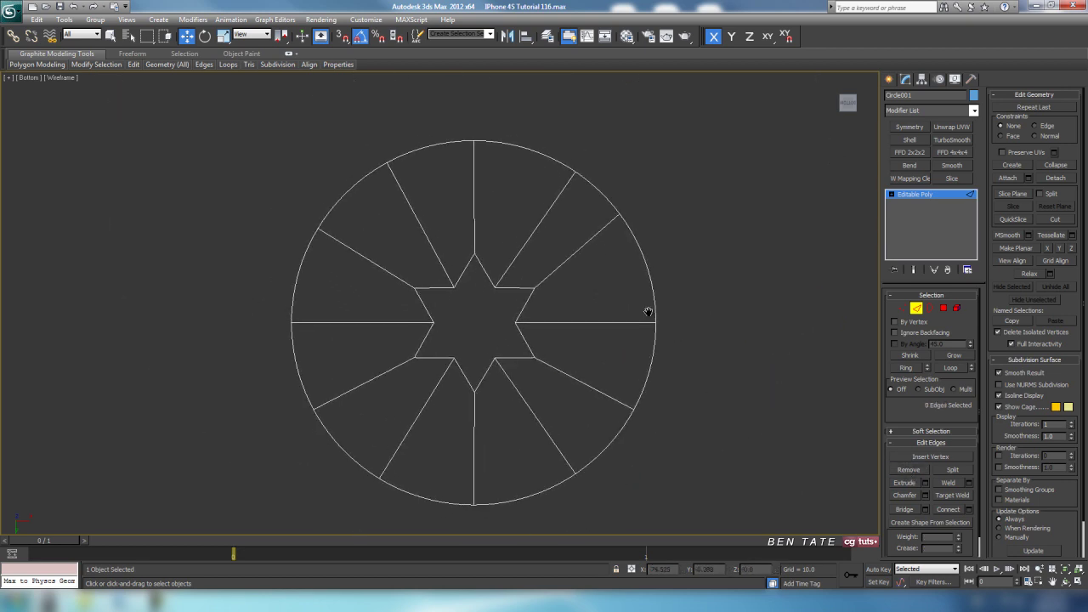
pyautogui.hotkey('alt', 'w')
pyautogui.click(743, 463)
pyautogui.hotkey('alt', 'w')
pyautogui.keyDown('alt'); pyautogui.moveTo(719, 456); pyautogui.dragTo(633, 431, button='middle'); pyautogui.keyUp('alt')
pyautogui.hotkey('alt', 'w')
pyautogui.middleClick(362, 248)
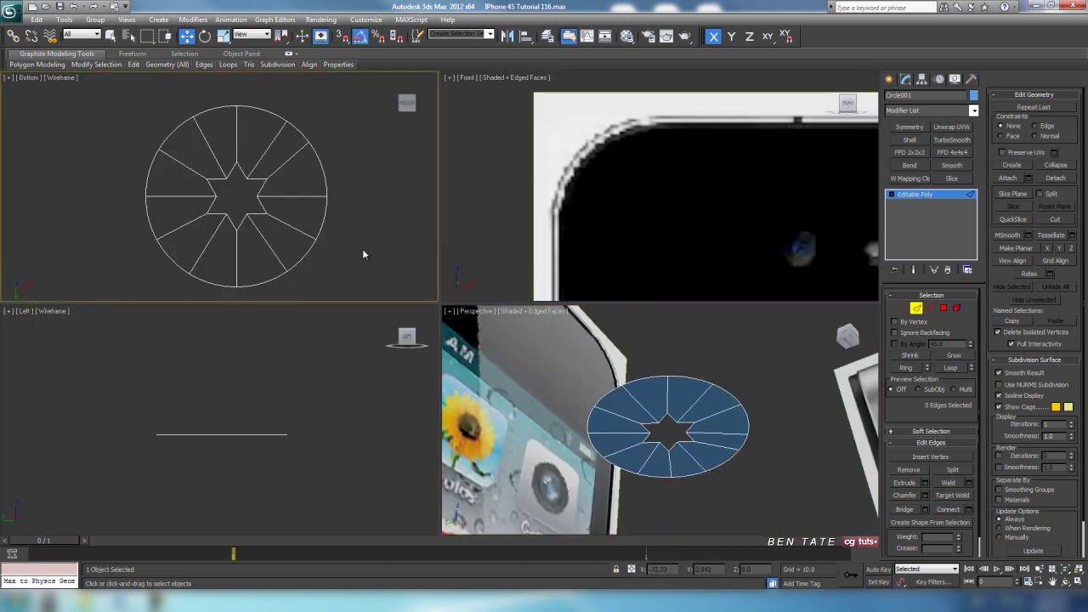
pyautogui.hotkey('alt', 'w')
pyautogui.scroll(1, 661, 329)
pyautogui.moveTo(708, 349); pyautogui.dragTo(715, 358, button='middle')
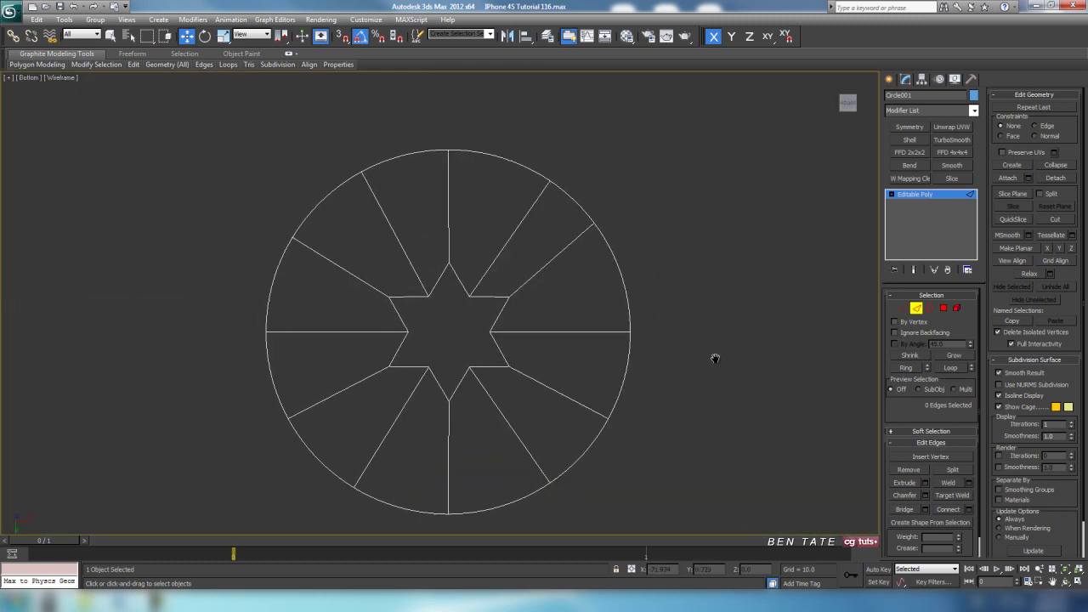
# Select the disc's outer border and scale out copies of it at about 102% to add two thin concentric rim rings
pyautogui.moveTo(713, 282); pyautogui.dragTo(721, 291, button='middle')
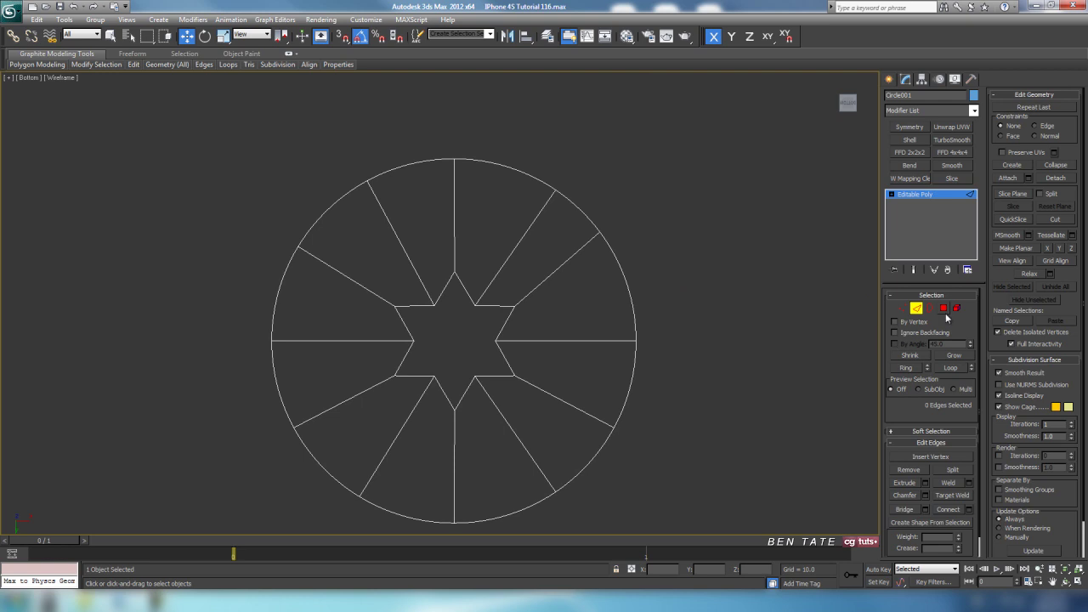
pyautogui.click(929, 308)
pyautogui.click(563, 192)
pyautogui.moveTo(646, 271); pyautogui.dragTo(650, 269, button='middle')
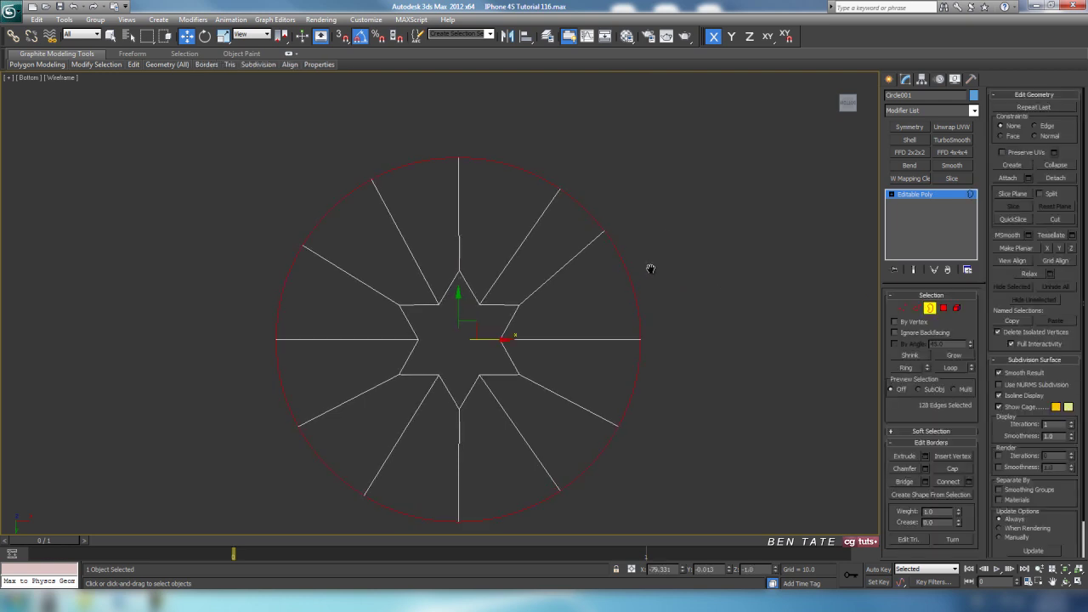
pyautogui.click(223, 36)
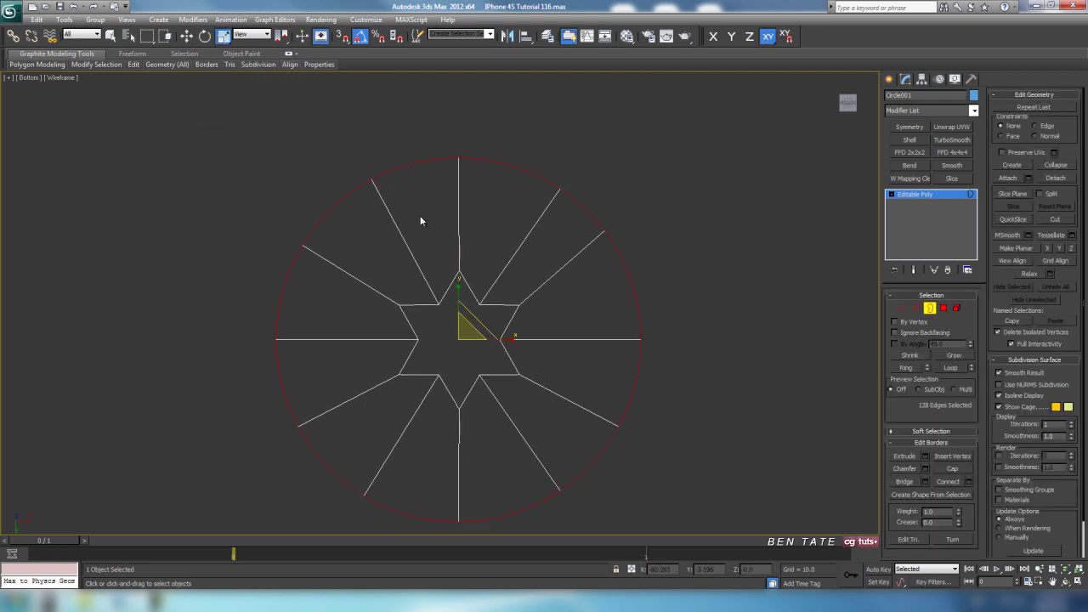
pyautogui.keyDown('shift'); pyautogui.moveTo(464, 329); pyautogui.dragTo(469, 330); pyautogui.keyUp('shift')
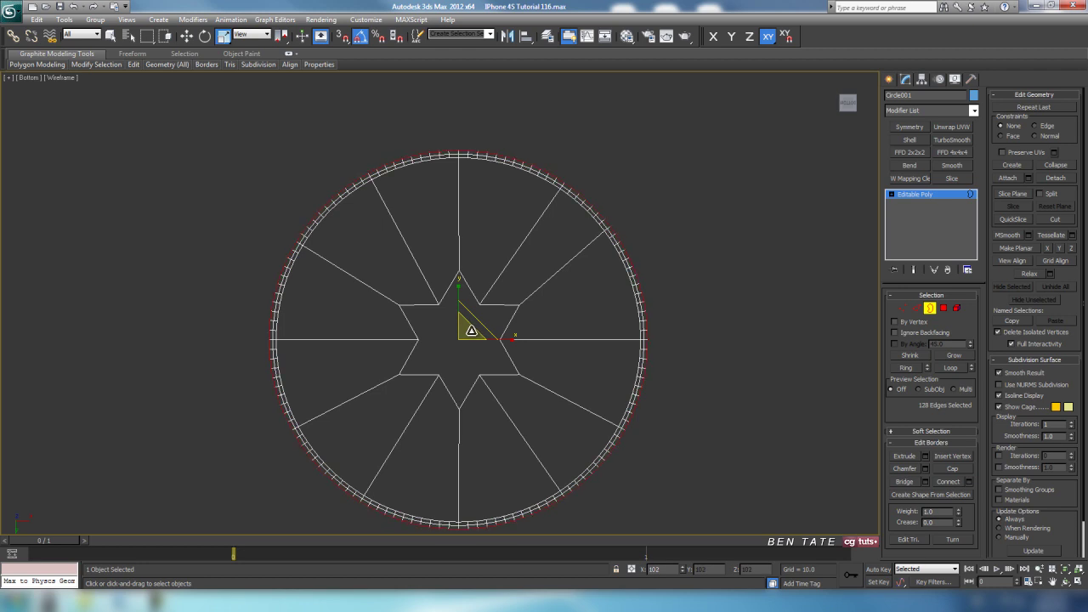
# Select the star hole's border and scale a copy of it inward to about 96% as a thin inner ring
pyautogui.moveTo(577, 320); pyautogui.dragTo(567, 311, button='middle')
pyautogui.hotkey('alt', 'w')
pyautogui.middleClick(725, 462)
pyautogui.hotkey('alt', 'w')
pyautogui.keyDown('alt'); pyautogui.moveTo(632, 396); pyautogui.dragTo(618, 344, button='middle'); pyautogui.keyUp('alt')
pyautogui.scroll(6, 632, 368)
pyautogui.hotkey('alt', 'w')
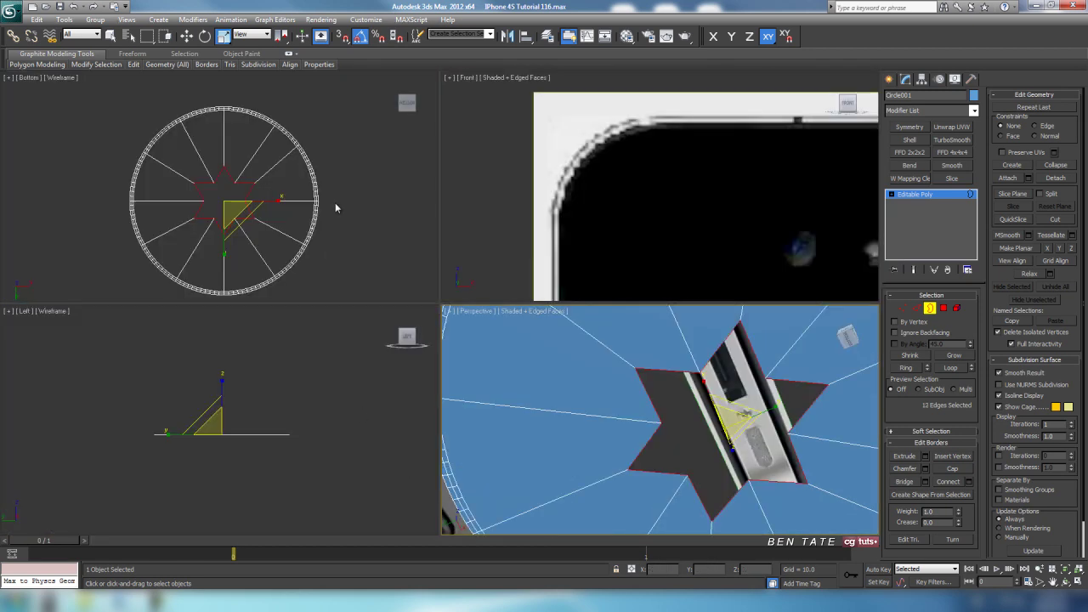
pyautogui.hotkey('alt', 'w')
pyautogui.scroll(4, 510, 327)
pyautogui.moveTo(510, 327); pyautogui.dragTo(448, 299, button='middle')
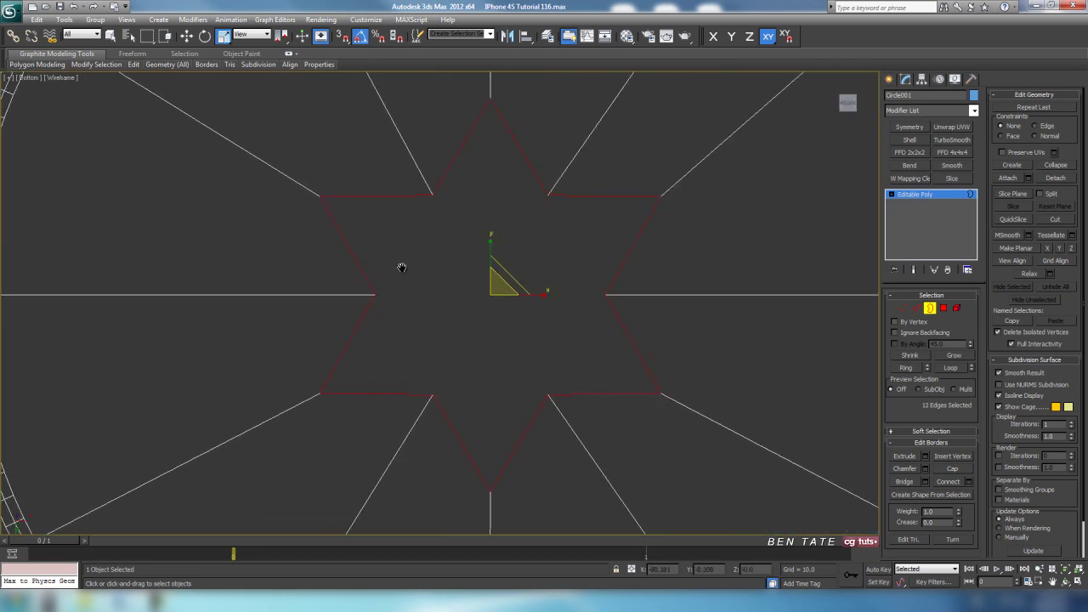
pyautogui.moveTo(401, 267); pyautogui.dragTo(411, 287, button='middle')
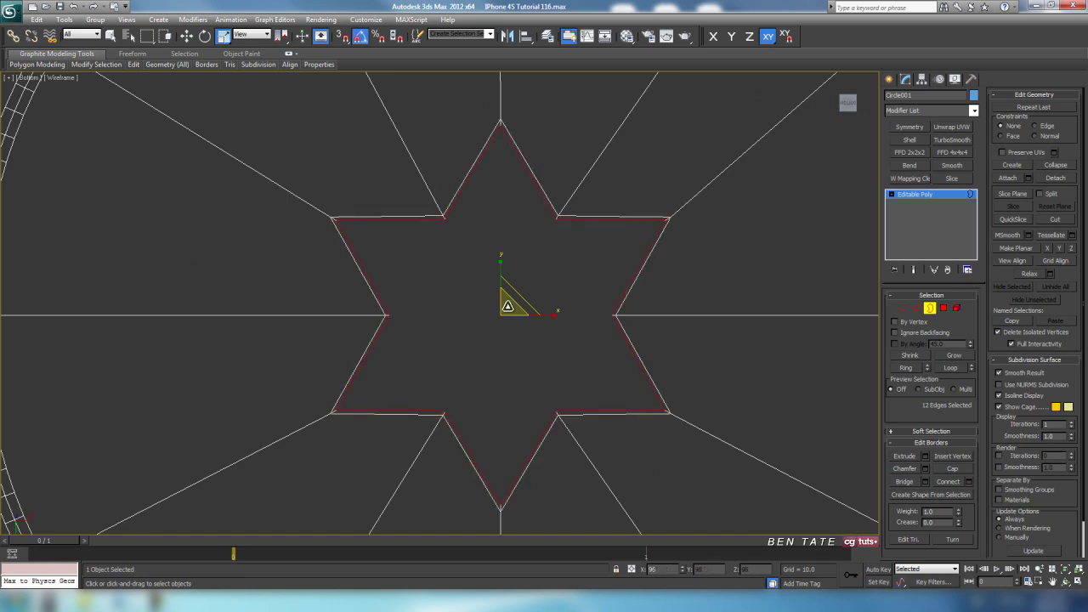
# Add a second thin ring inside the star hole by scaling another border copy inward to about 95%
pyautogui.moveTo(557, 309); pyautogui.dragTo(557, 418, button='middle')
pyautogui.scroll(2, 546, 289)
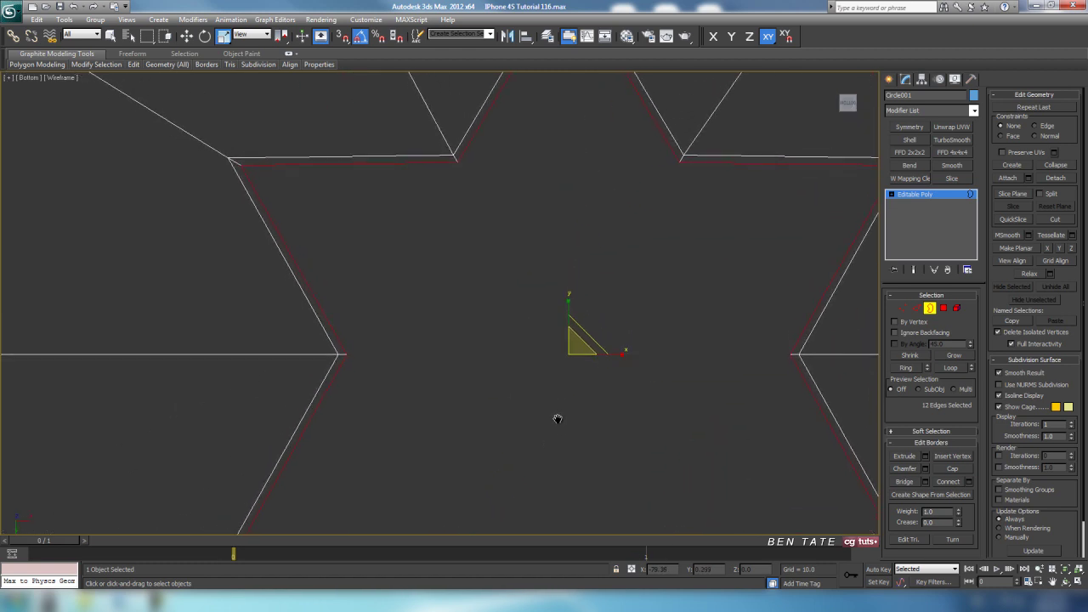
pyautogui.keyDown('shift'); pyautogui.moveTo(573, 339); pyautogui.dragTo(573, 342); pyautogui.keyUp('shift')
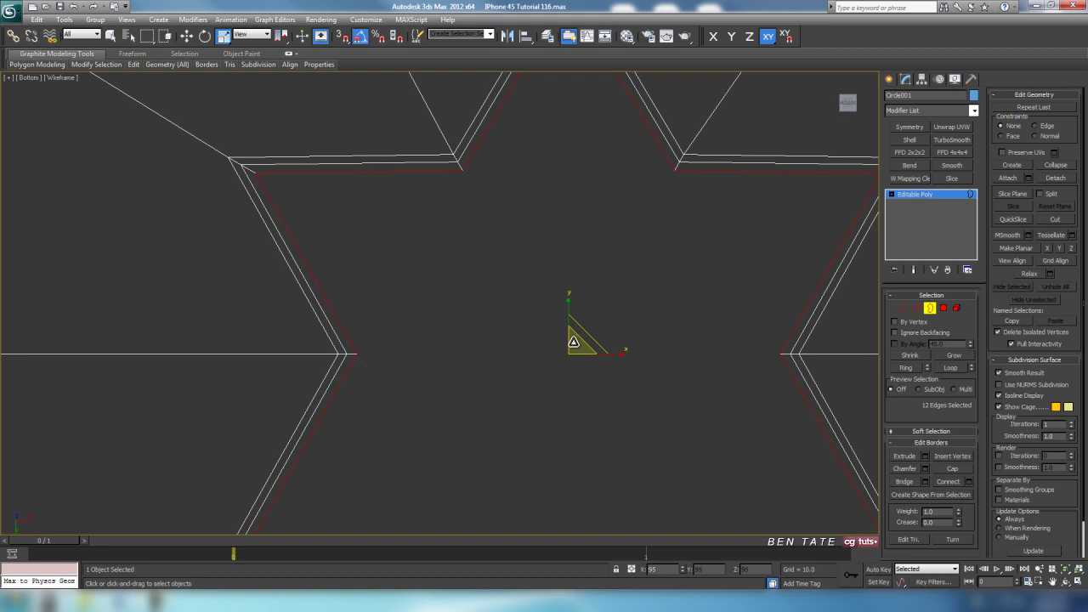
pyautogui.scroll(-8, 497, 362)
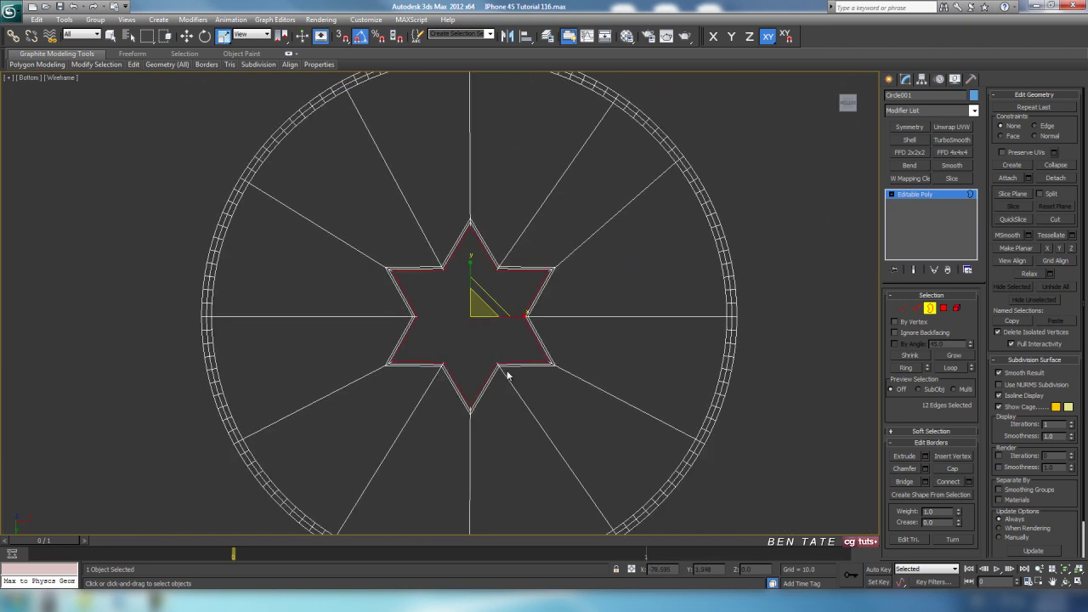
# Select the disc's outer border and extend a copy of it along Z into a tall cylindrical side wall
pyautogui.moveTo(622, 378); pyautogui.dragTo(719, 395, button='middle')
pyautogui.click(929, 312)
pyautogui.hotkey('alt', 'w')
pyautogui.middleClick(641, 340)
pyautogui.hotkey('alt', 'w')
pyautogui.scroll(-5, 636, 387)
pyautogui.click(928, 310)
pyautogui.press('3')
pyautogui.keyDown('alt'); pyautogui.moveTo(731, 345); pyautogui.dragTo(560, 230, button='middle'); pyautogui.keyUp('alt')
pyautogui.press('w')
pyautogui.moveTo(497, 142); pyautogui.dragTo(492, 187, button='middle')
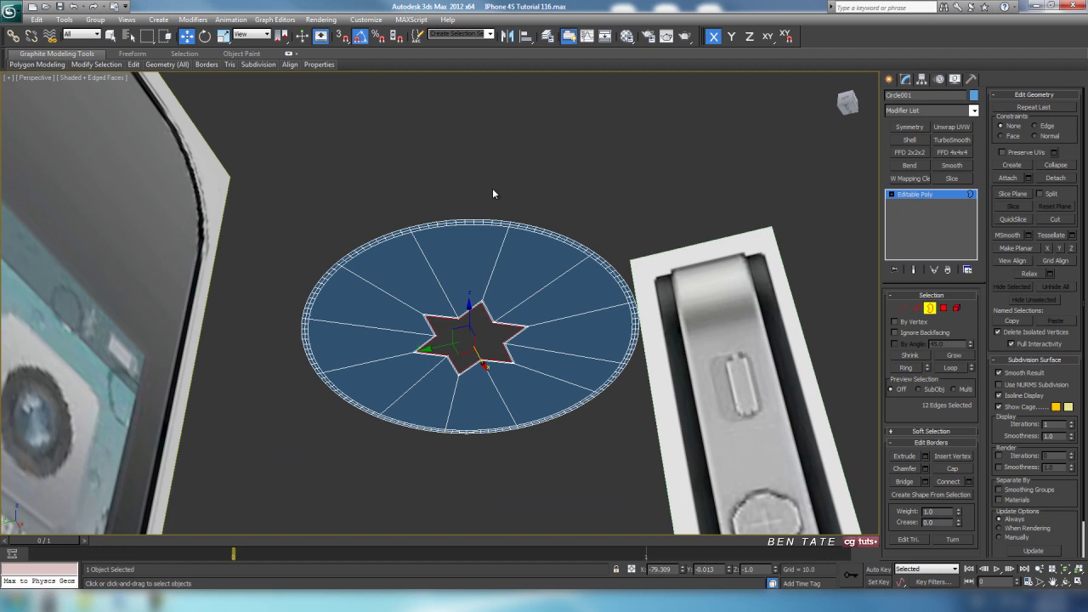
pyautogui.scroll(3, 510, 182)
pyautogui.click(521, 170)
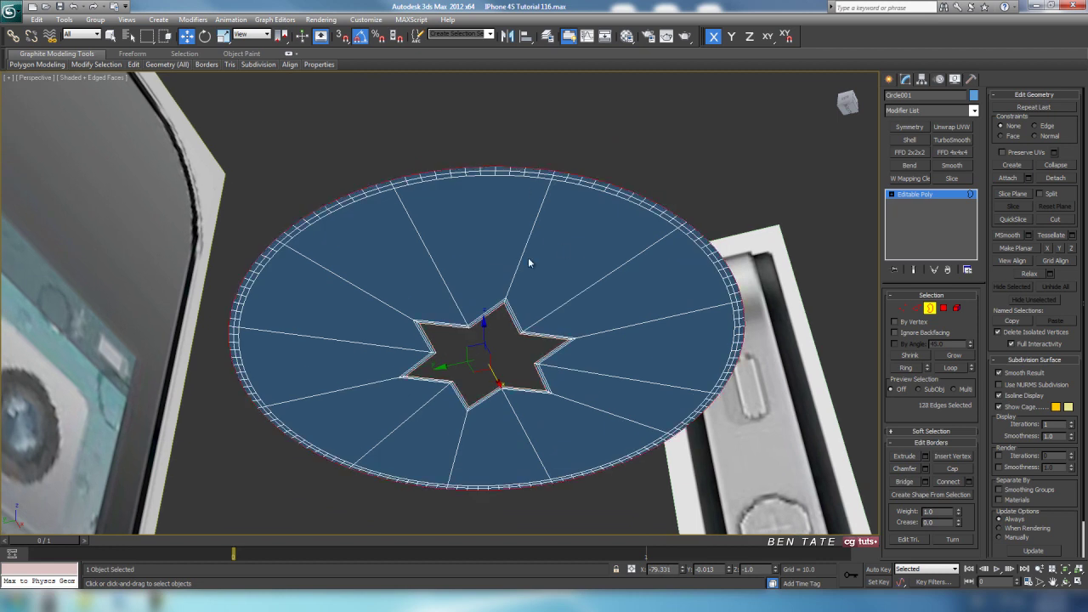
pyautogui.keyDown('alt'); pyautogui.moveTo(527, 263); pyautogui.dragTo(594, 235, button='middle'); pyautogui.keyUp('alt')
pyautogui.keyDown('alt'); pyautogui.moveTo(482, 212); pyautogui.dragTo(514, 284, button='middle'); pyautogui.keyUp('alt')
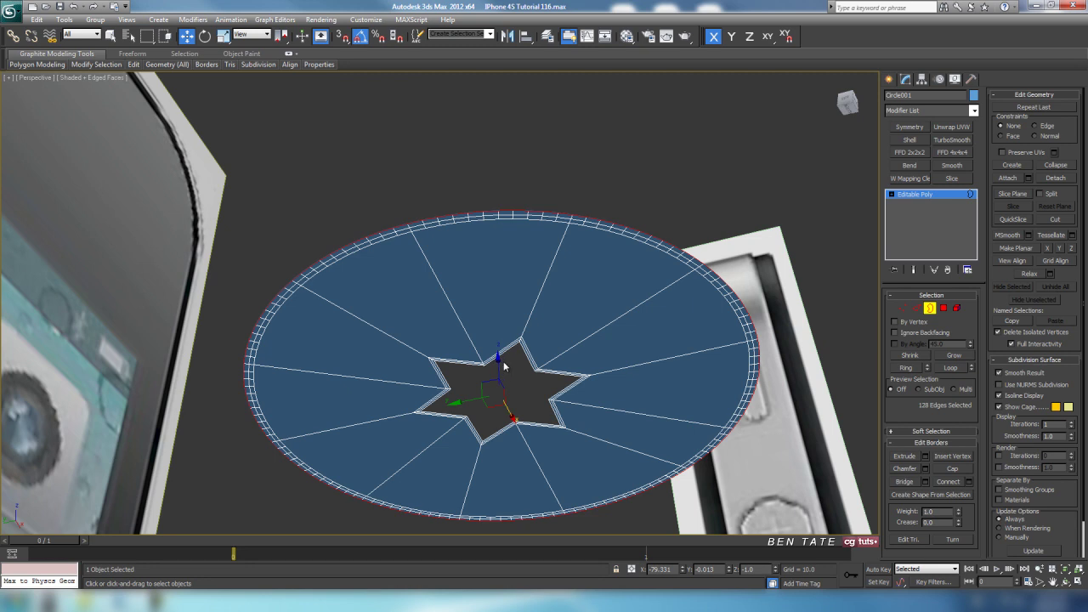
pyautogui.keyDown('shift'); pyautogui.moveTo(497, 358); pyautogui.dragTo(514, 221); pyautogui.keyUp('shift')
# Select the star hole's border and extend a copy of it a short distance along Z to start the recess walls
pyautogui.moveTo(581, 306); pyautogui.dragTo(578, 272, button='middle')
pyautogui.moveTo(579, 357); pyautogui.dragTo(568, 294, button='middle')
pyautogui.scroll(3, 568, 295)
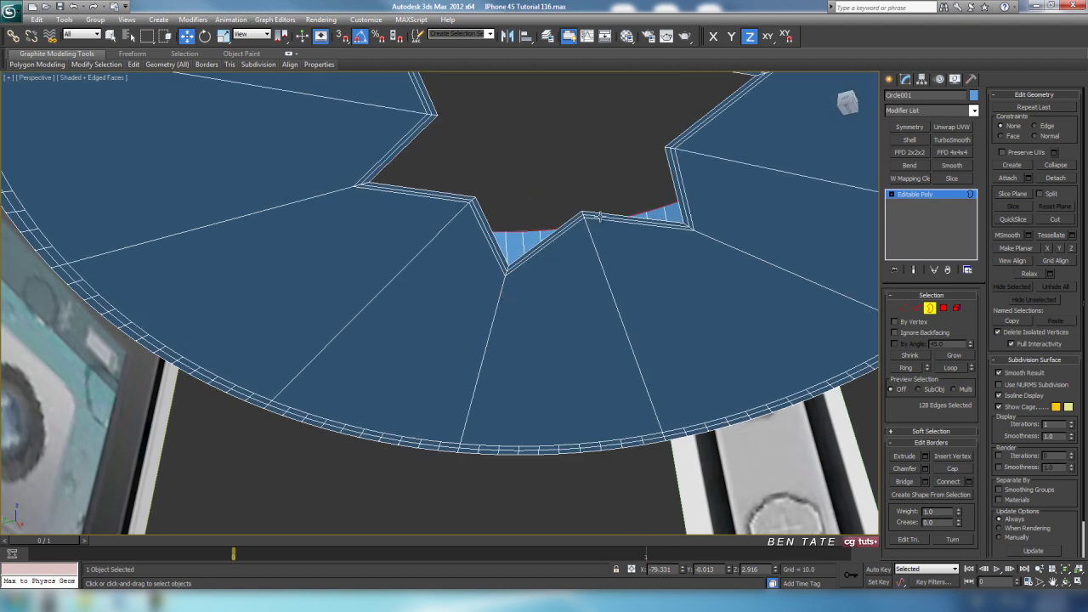
pyautogui.click(600, 216)
pyautogui.keyDown('alt'); pyautogui.moveTo(607, 234); pyautogui.dragTo(548, 364, button='middle'); pyautogui.keyUp('alt')
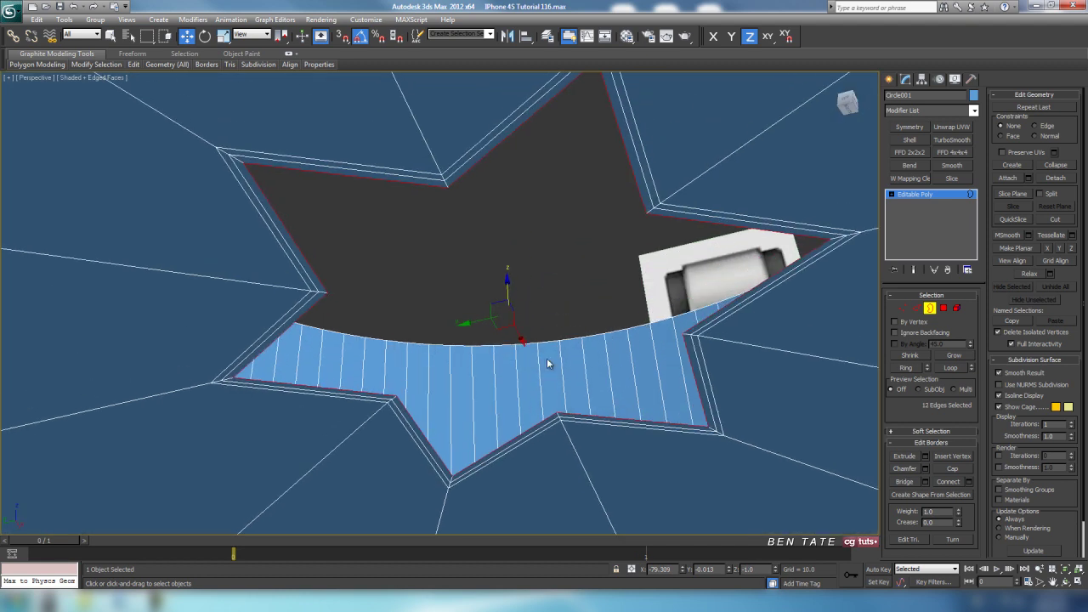
pyautogui.scroll(-2, 548, 364)
pyautogui.hotkey('alt', 'w')
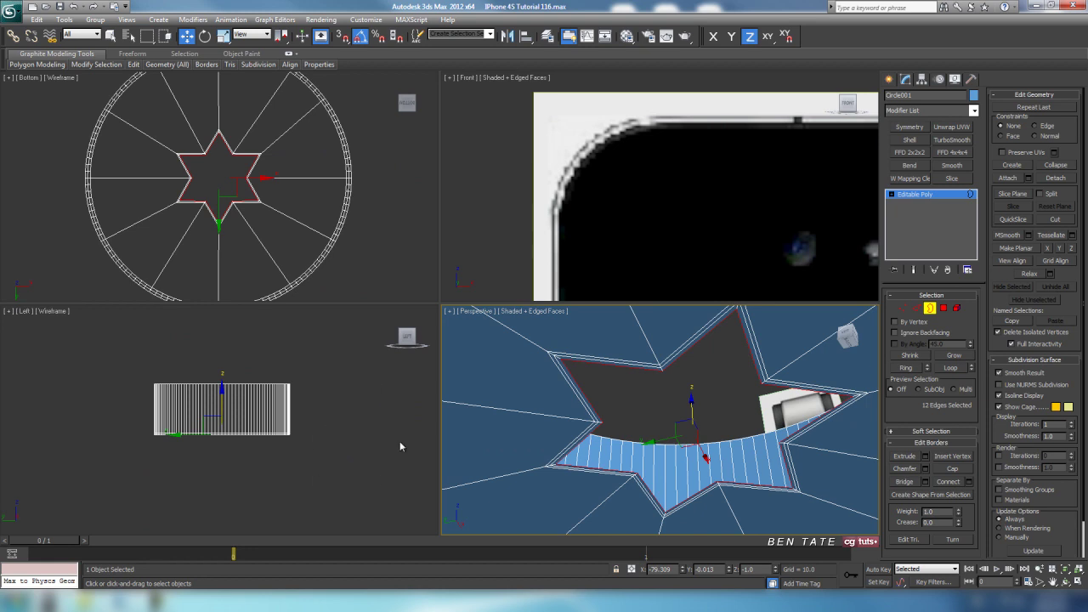
pyautogui.hotkey('alt', 'w')
pyautogui.moveTo(644, 433); pyautogui.dragTo(577, 463, button='middle')
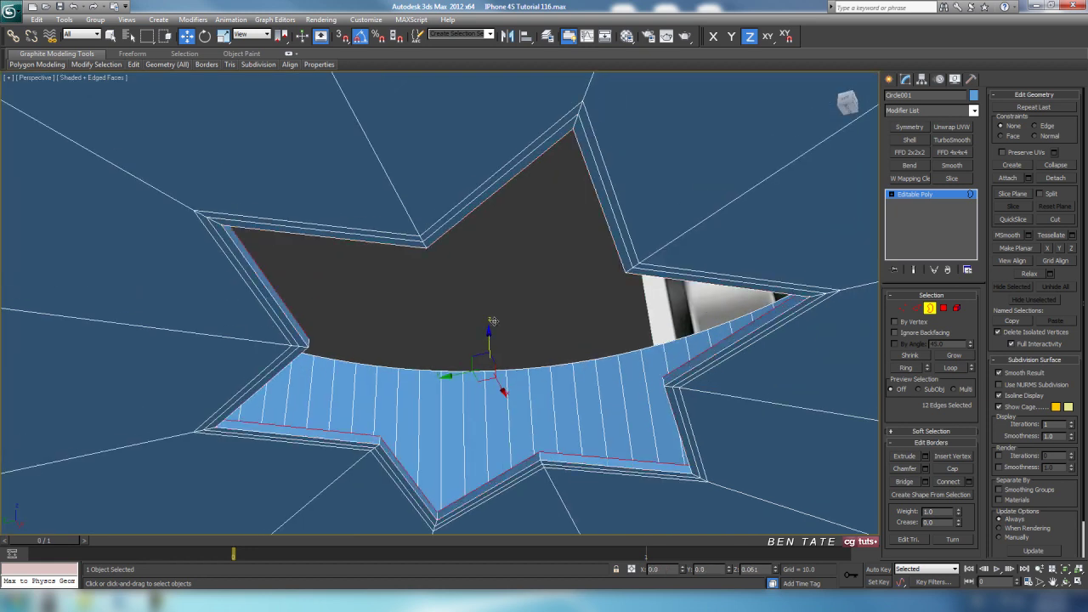
pyautogui.keyDown('alt'); pyautogui.moveTo(495, 337); pyautogui.dragTo(505, 190, button='middle'); pyautogui.keyUp('alt')
pyautogui.scroll(-6, 514, 341)
# Deepen the star recess by moving its inner border farther into the cylinder, to about Z 0.946
pyautogui.hotkey('alt', 'w')
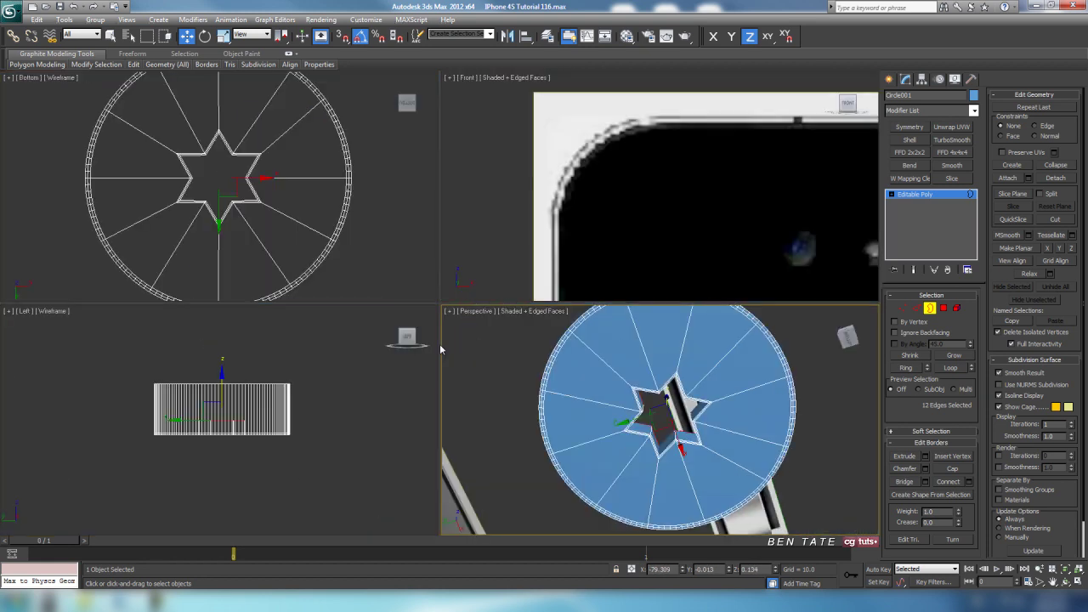
pyautogui.rightClick(348, 258)
pyautogui.hotkey('alt', 'w')
pyautogui.press('F3')
pyautogui.moveTo(534, 379); pyautogui.dragTo(544, 396, button='middle')
pyautogui.scroll(4, 544, 396)
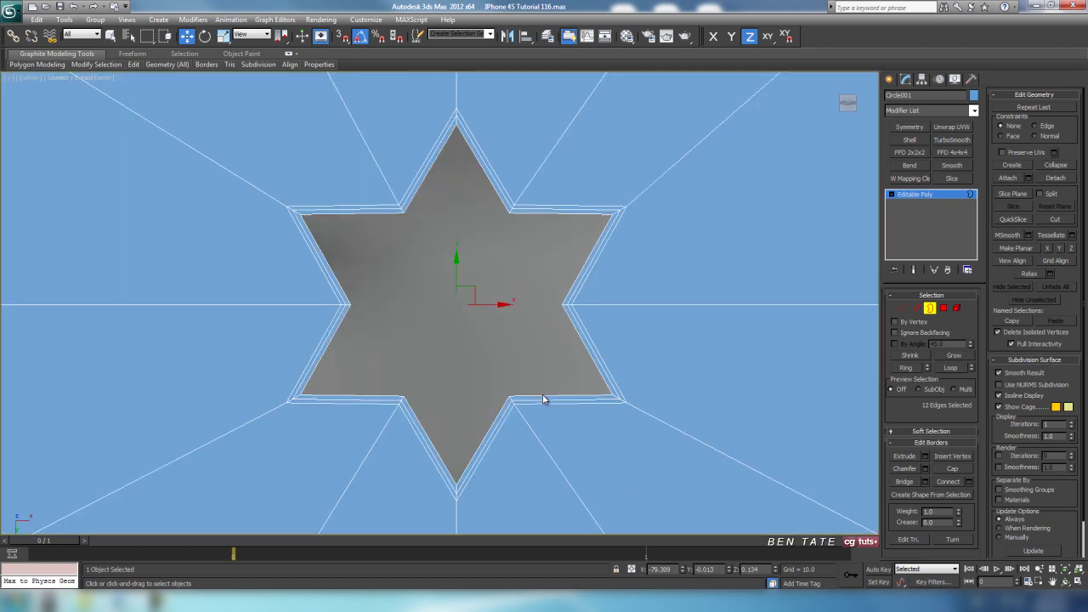
pyautogui.press('F3')
pyautogui.hotkey('alt', 'w')
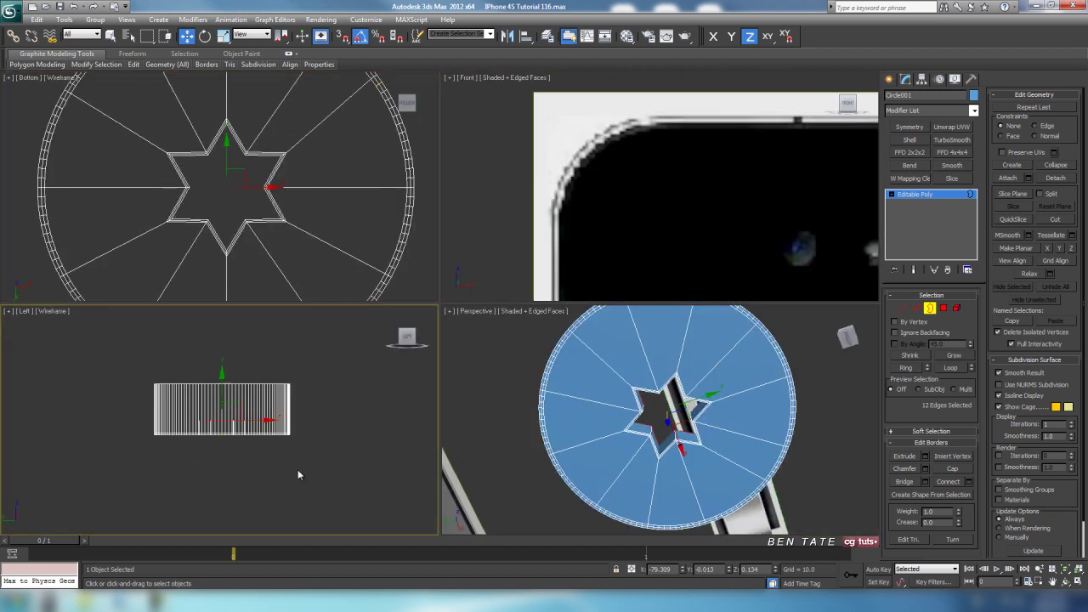
pyautogui.scroll(6, 314, 417)
pyautogui.moveTo(240, 447); pyautogui.dragTo(241, 426)
# Scale the recess's inner star border down to taper the walls, and cap it to form a floor
pyautogui.rightClick(301, 244)
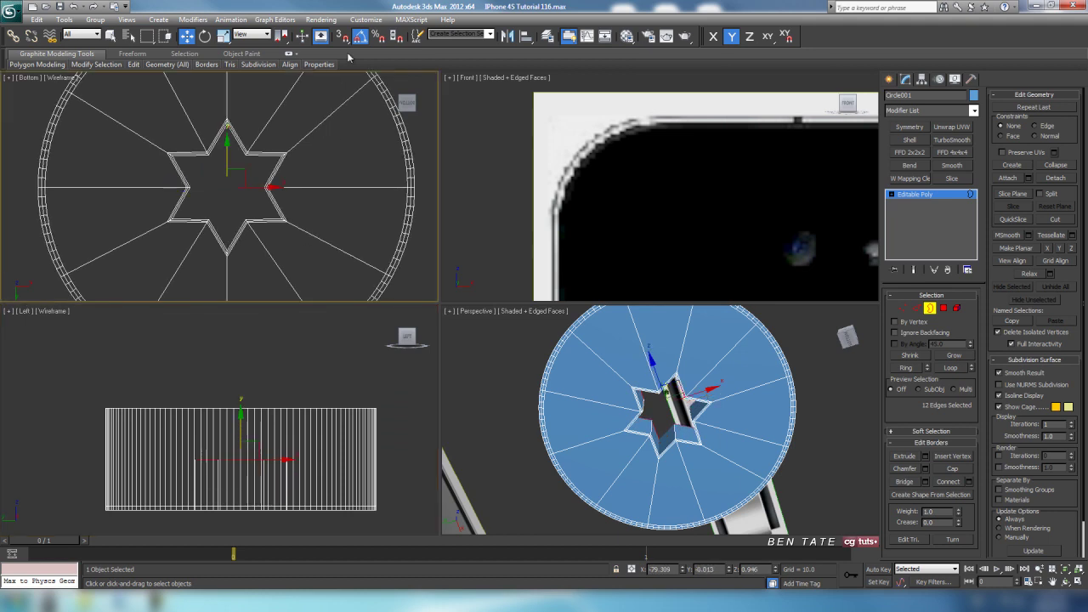
pyautogui.click(221, 37)
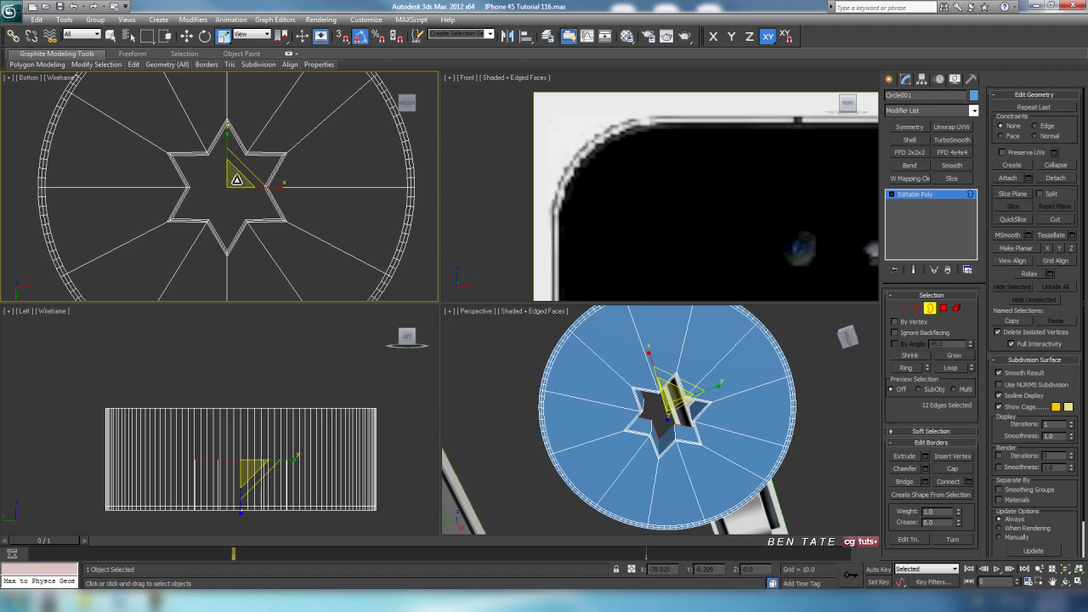
pyautogui.moveTo(237, 180); pyautogui.dragTo(233, 194)
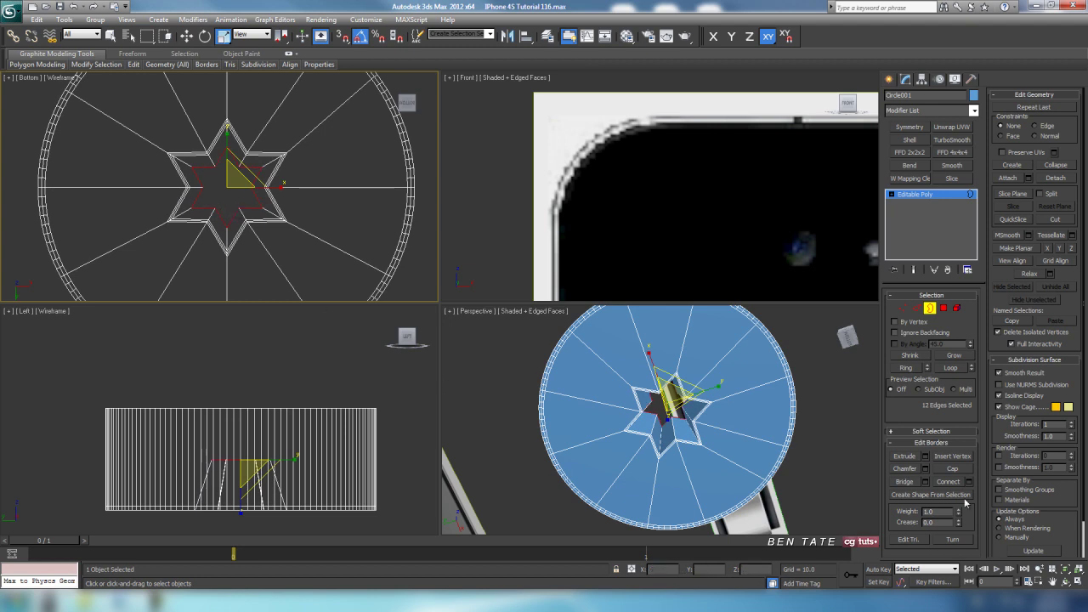
pyautogui.middleClick(634, 449)
pyautogui.hotkey('alt', 'w')
pyautogui.keyDown('alt'); pyautogui.moveTo(544, 417); pyautogui.dragTo(483, 383, button='middle'); pyautogui.keyUp('alt')
pyautogui.hotkey('alt', 'w')
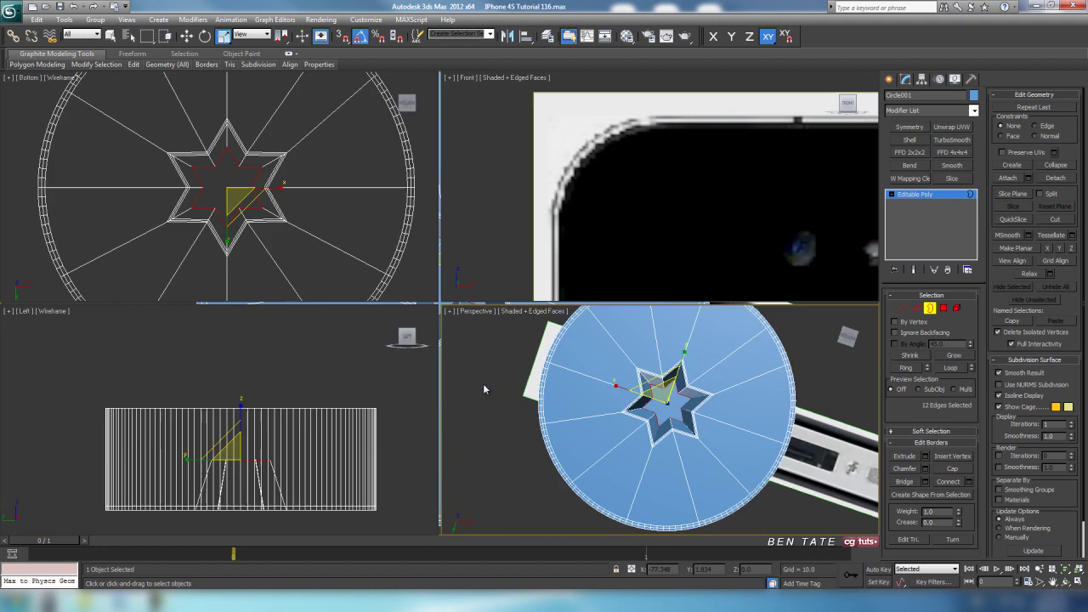
# Connect the two opposite side inner-corner vertices of the star with a horizontal edge across the recess floor
pyautogui.rightClick(263, 243)
pyautogui.hotkey('alt', 'w')
pyautogui.click(902, 308)
pyautogui.scroll(5, 517, 276)
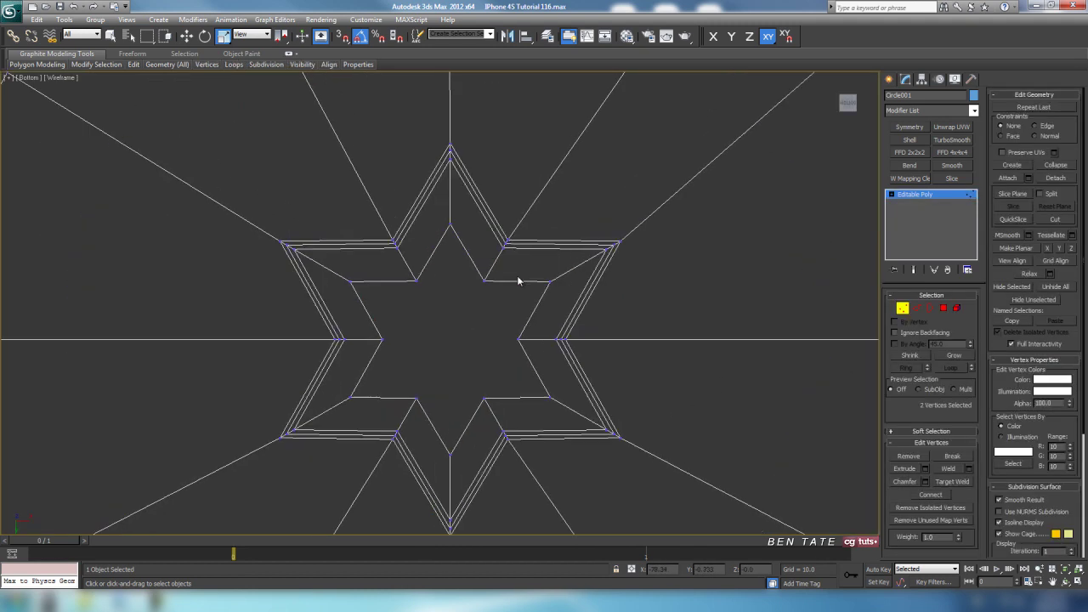
pyautogui.moveTo(454, 281); pyautogui.dragTo(456, 286, button='middle')
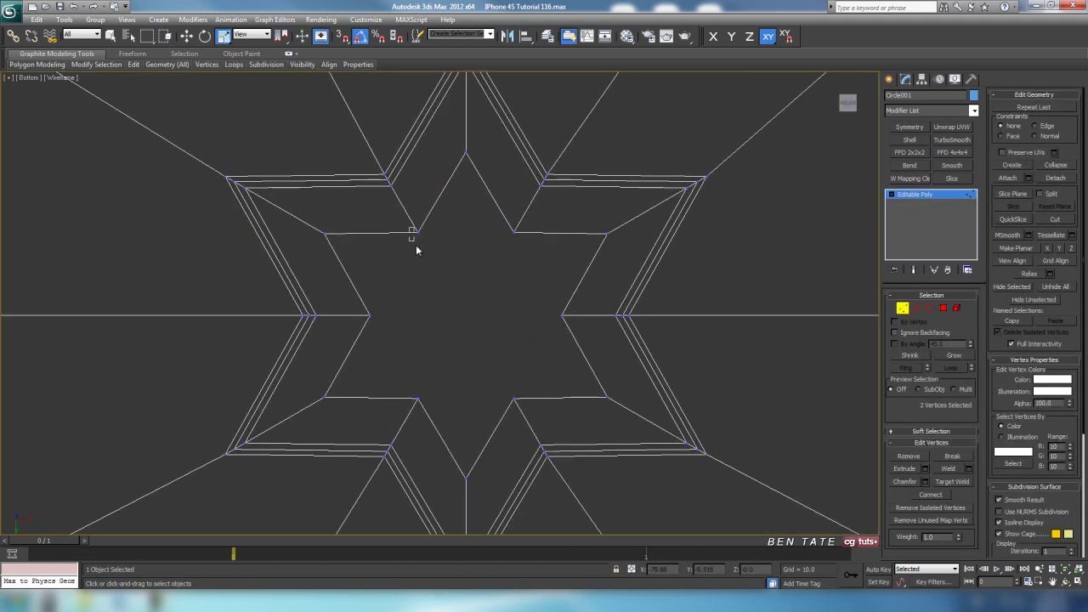
pyautogui.moveTo(429, 417); pyautogui.dragTo(430, 418)
pyautogui.moveTo(479, 379)
pyautogui.mouseDown(button='middle')
pyautogui.moveTo(502, 338)
pyautogui.moveTo(496, 391)
pyautogui.mouseUp(button='middle')
pyautogui.scroll(2, 498, 370)
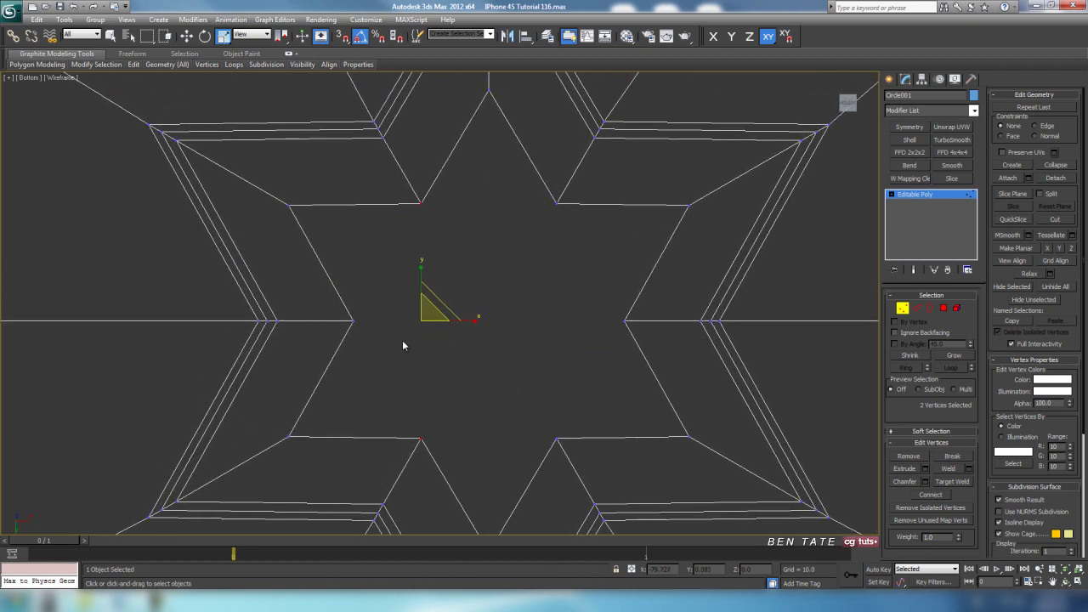
pyautogui.moveTo(609, 343); pyautogui.dragTo(649, 345)
pyautogui.moveTo(648, 345); pyautogui.dragTo(579, 342, button='middle')
pyautogui.scroll(-2, 599, 299)
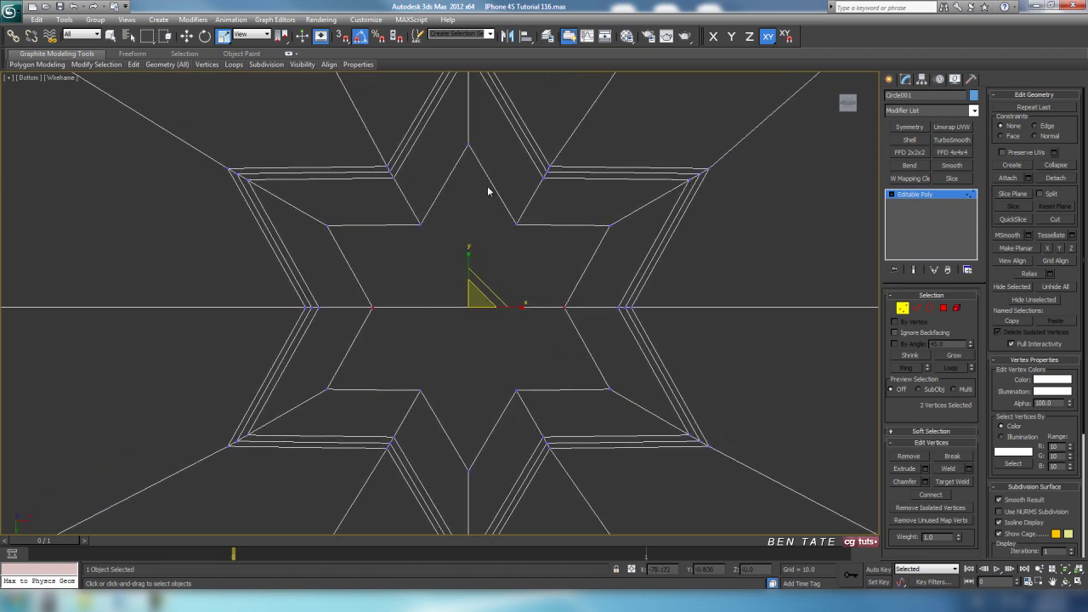
# Cut vertical edges across the recess floor between the opposite star tips and the facing inner corners, snapping to vertices
pyautogui.click(902, 307)
pyautogui.click(1055, 219)
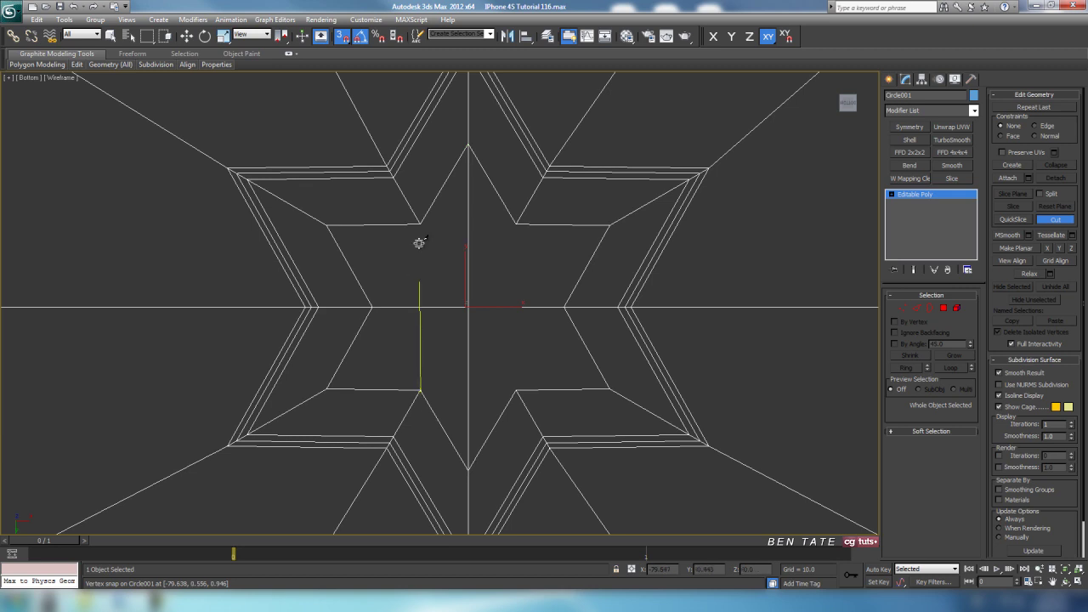
pyautogui.click(514, 223)
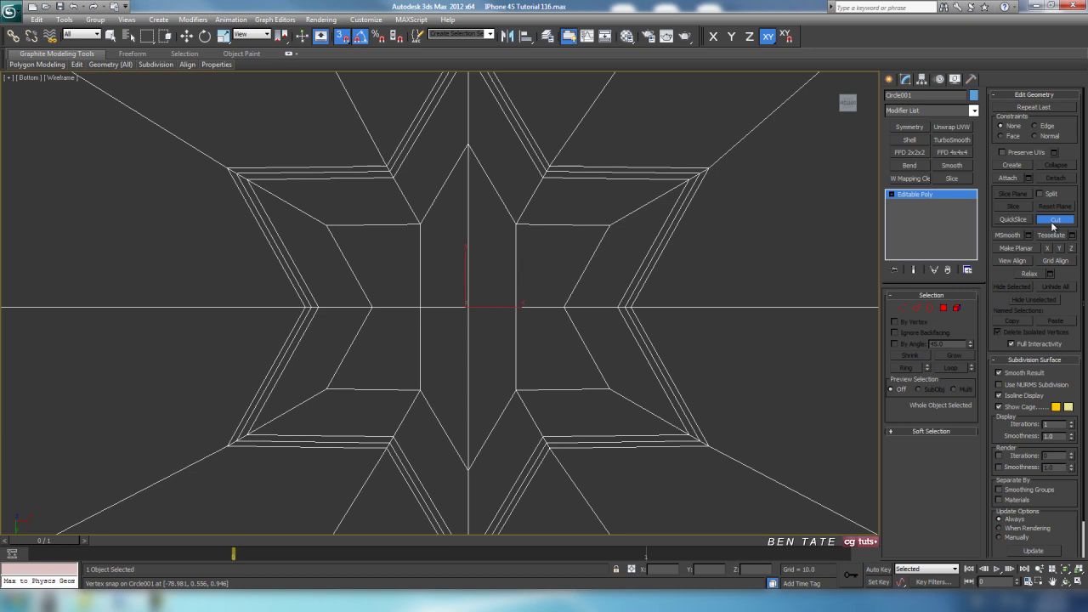
pyautogui.press('r')
pyautogui.scroll(2, 746, 446)
# Connect the ring of slanted recess wall edges with 2 segments, pinched apart toward the walls' upper and lower edges
pyautogui.hotkey('alt', 'w')
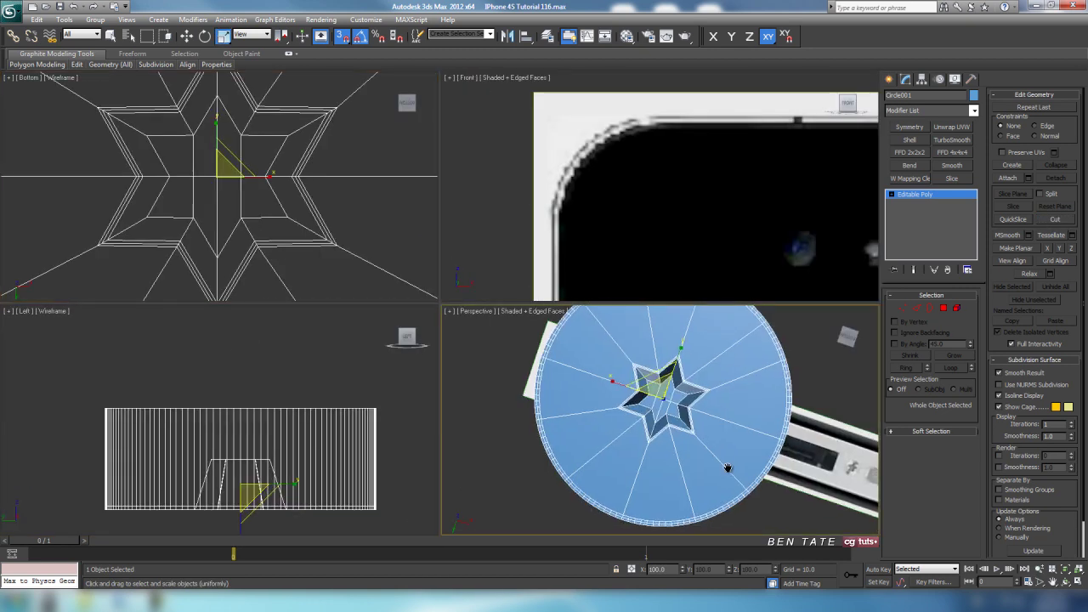
pyautogui.hotkey('alt', 'w')
pyautogui.keyDown('alt'); pyautogui.moveTo(667, 434); pyautogui.dragTo(574, 463, button='middle'); pyautogui.keyUp('alt')
pyautogui.scroll(5, 578, 361)
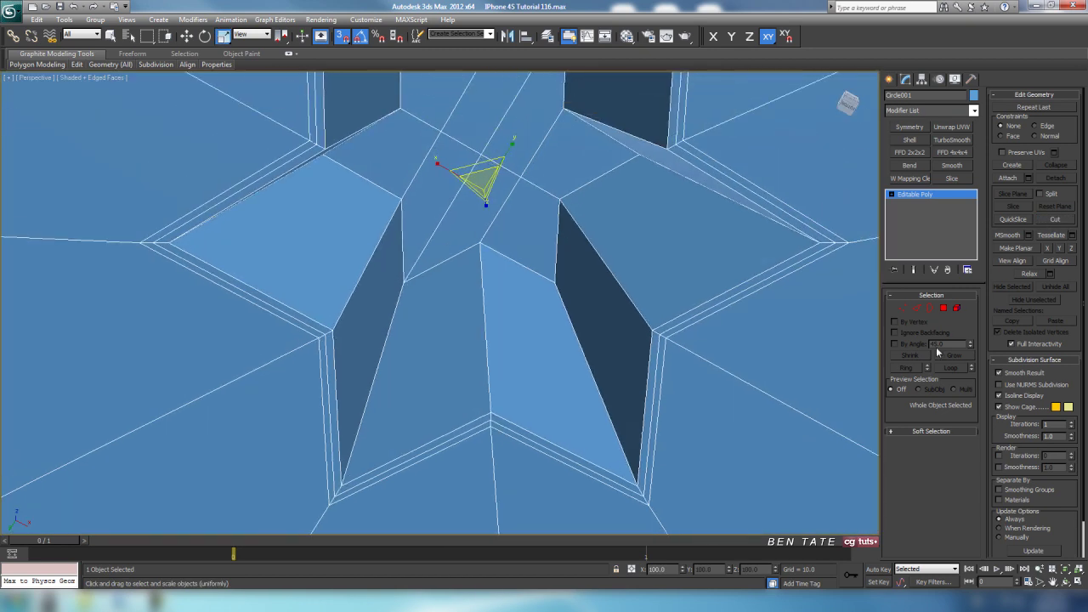
pyautogui.click(918, 310)
pyautogui.click(634, 307)
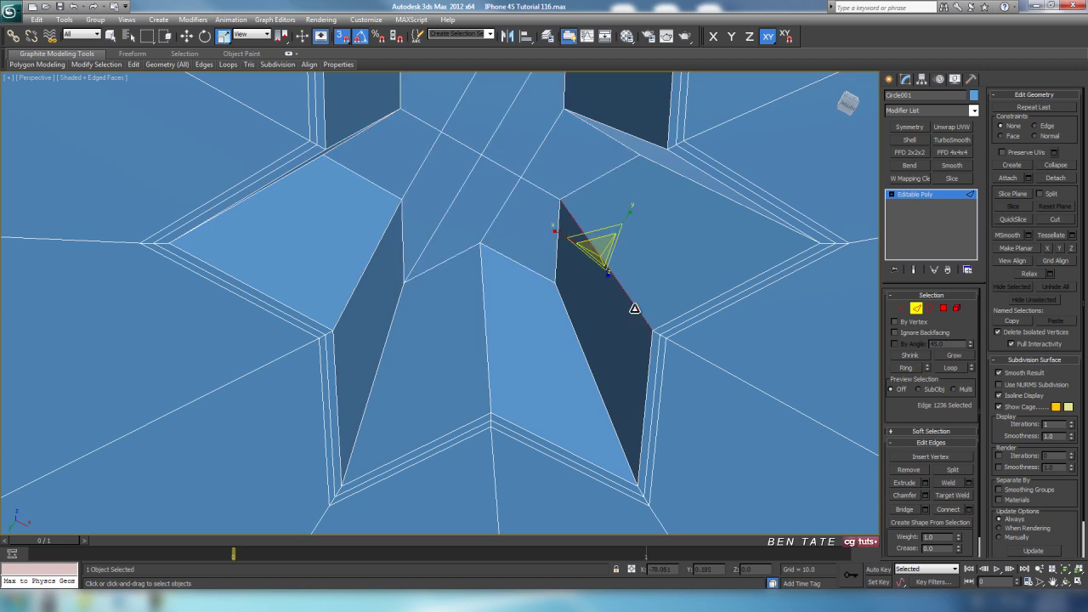
pyautogui.click(906, 369)
pyautogui.click(969, 510)
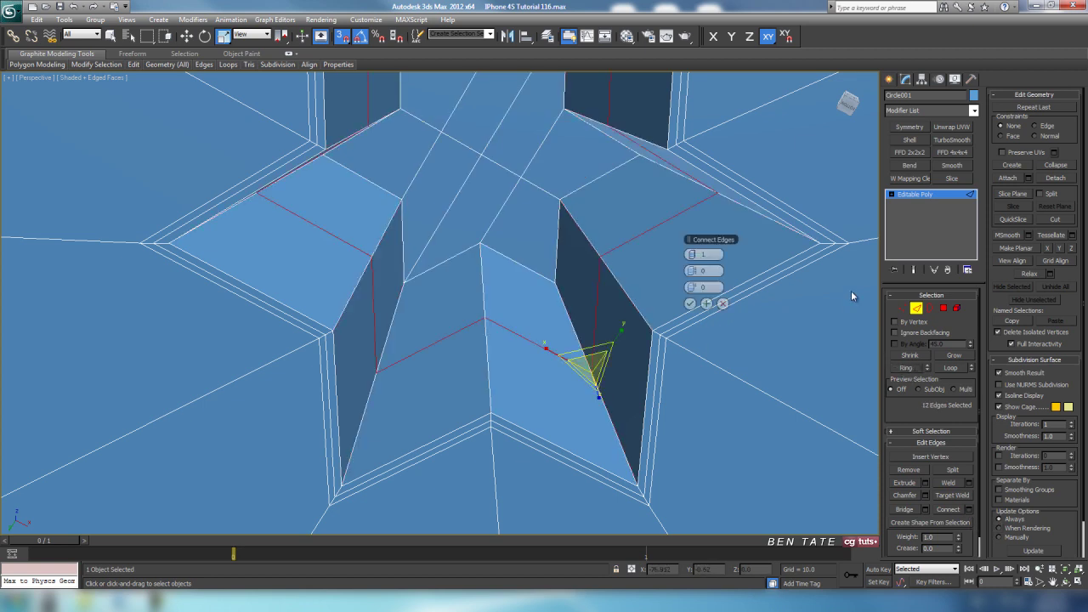
pyautogui.click(695, 255)
pyautogui.moveTo(695, 271); pyautogui.dragTo(893, 304)
pyautogui.click(690, 304)
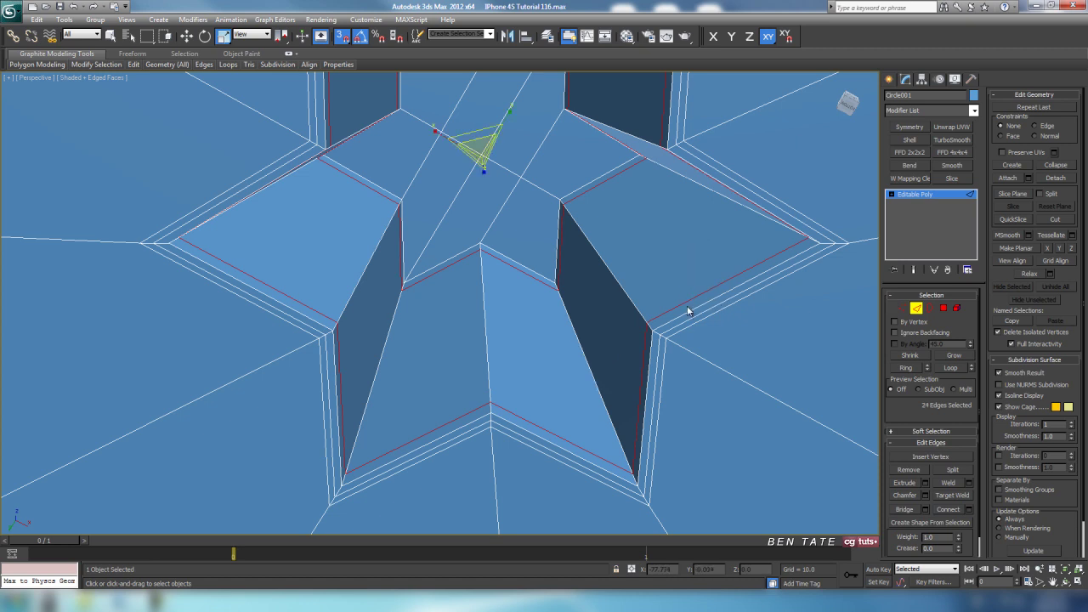
# Window-select the star recess's floor polygons together with the thin wall strip around them in the Left view
pyautogui.moveTo(686, 308); pyautogui.dragTo(672, 354, button='middle')
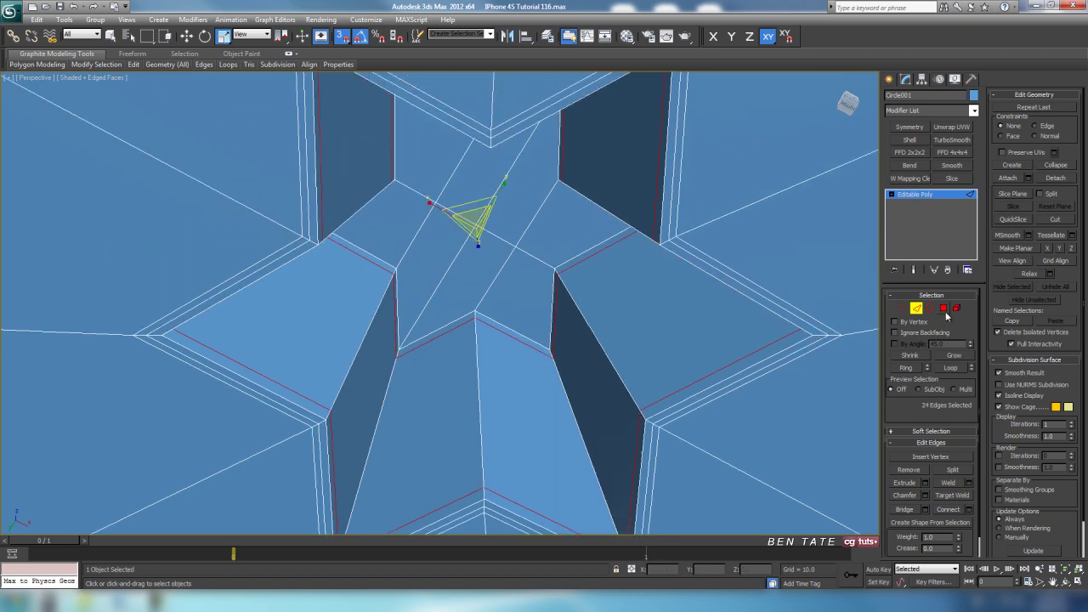
pyautogui.scroll(-6, 620, 273)
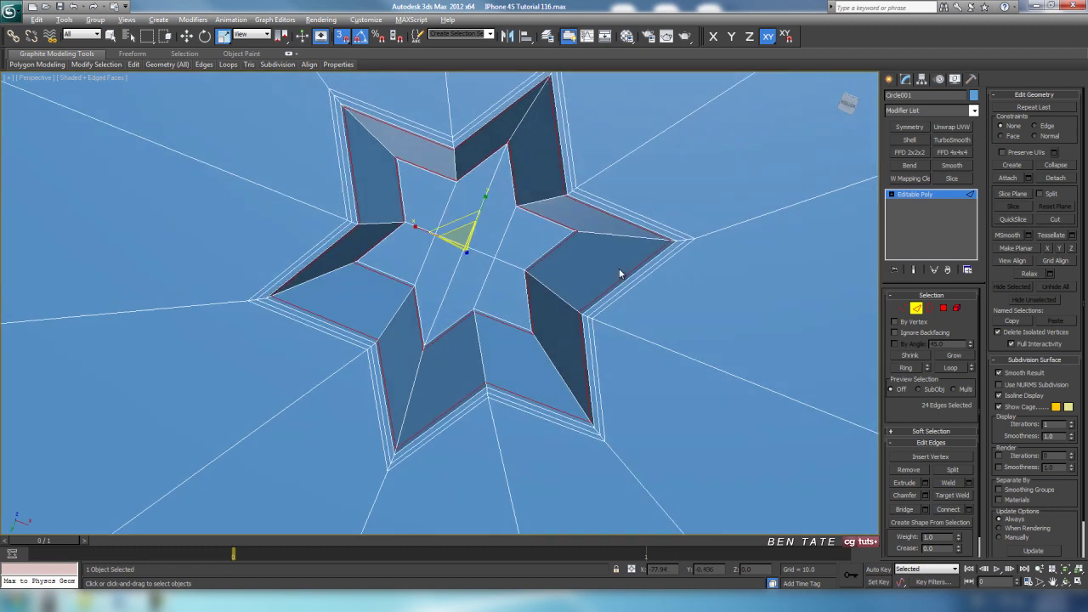
pyautogui.keyDown('alt'); pyautogui.moveTo(619, 270); pyautogui.dragTo(615, 276, button='middle'); pyautogui.keyUp('alt')
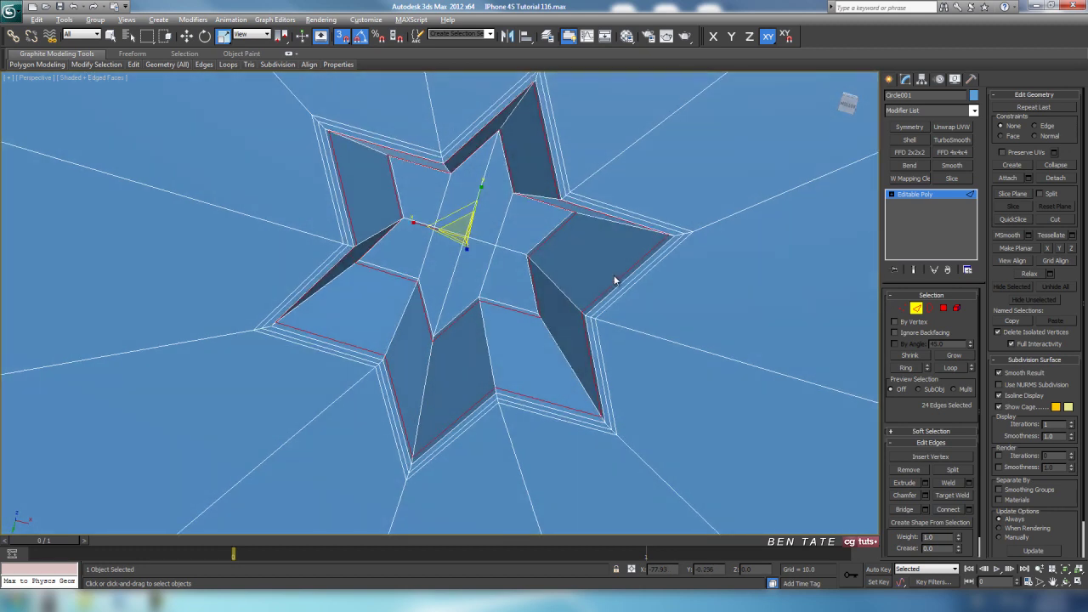
pyautogui.click(943, 309)
pyautogui.hotkey('alt', 'w')
pyautogui.click(346, 310)
pyautogui.hotkey('alt', 'w')
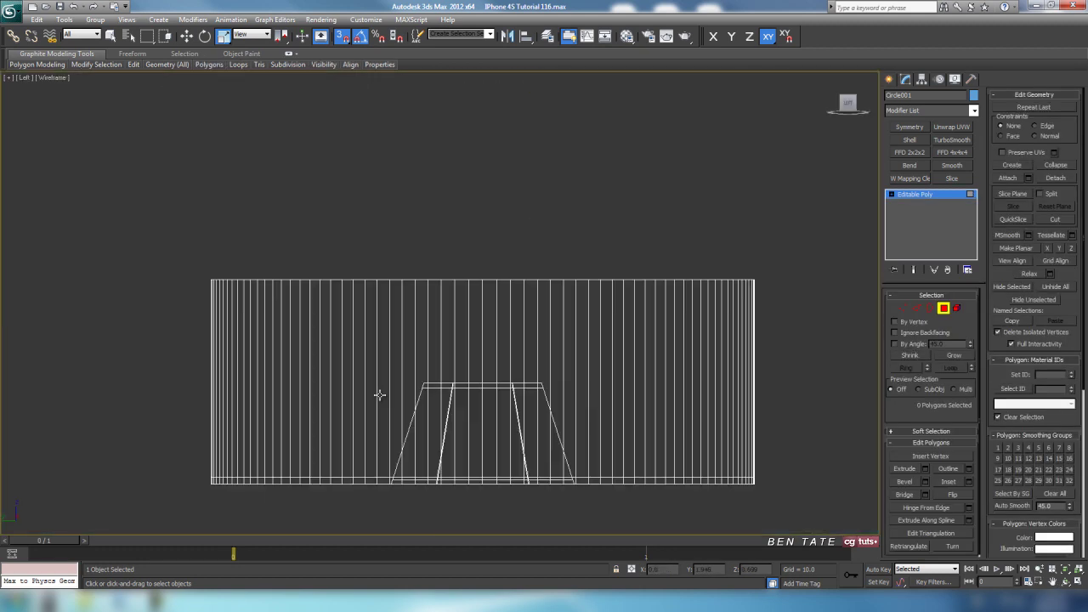
pyautogui.click(187, 37)
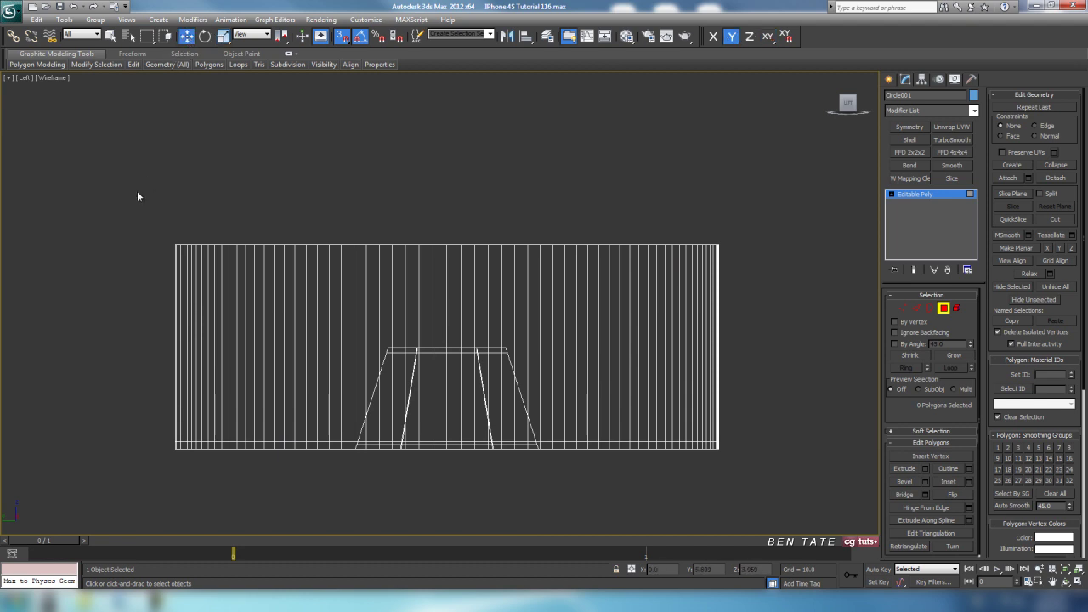
pyautogui.moveTo(807, 385); pyautogui.dragTo(807, 385)
pyautogui.moveTo(419, 496); pyautogui.dragTo(855, 303)
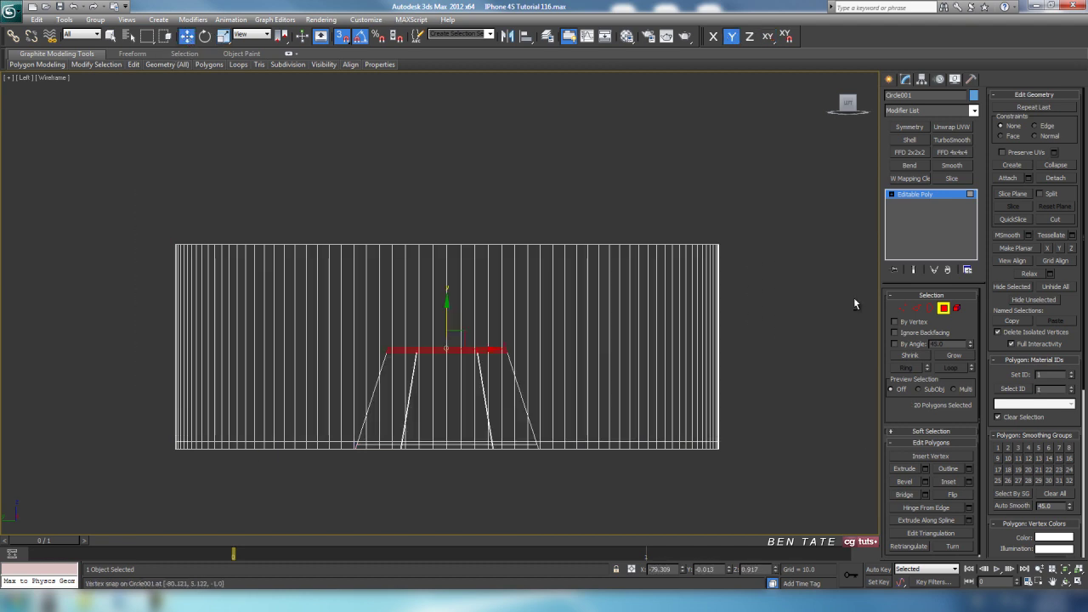
pyautogui.hotkey('alt', 'w')
pyautogui.rightClick(796, 436)
pyautogui.hotkey('alt', 'w')
pyautogui.scroll(5, 557, 373)
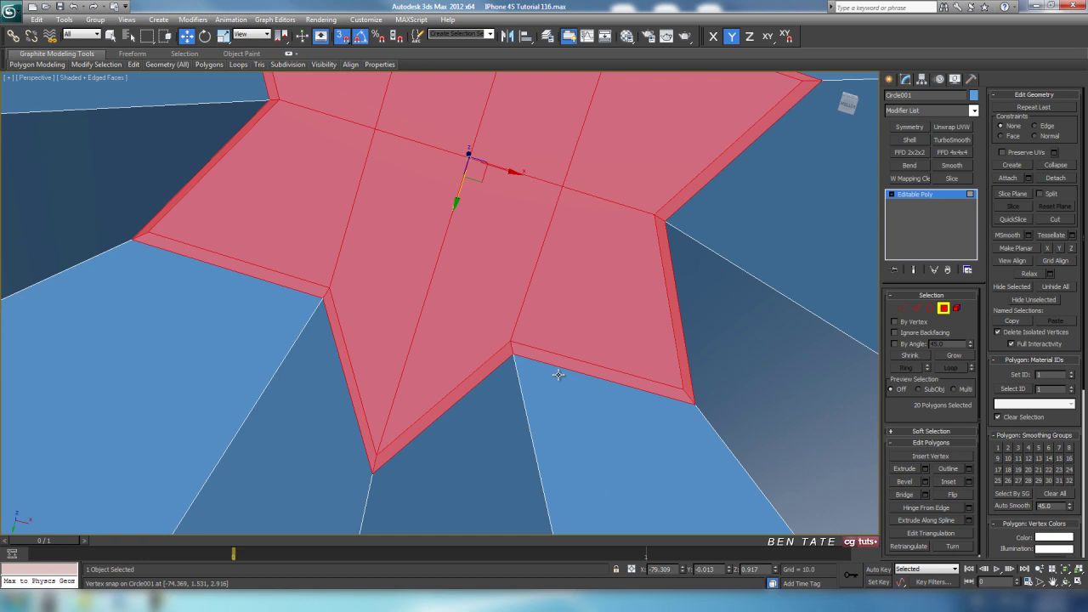
# Deselect the thin wall strip around the recess floor, keeping only the star-shaped floor polygons selected
pyautogui.hotkey('alt', 'w')
pyautogui.rightClick(351, 404)
pyautogui.hotkey('alt', 'w')
pyautogui.scroll(3, 400, 404)
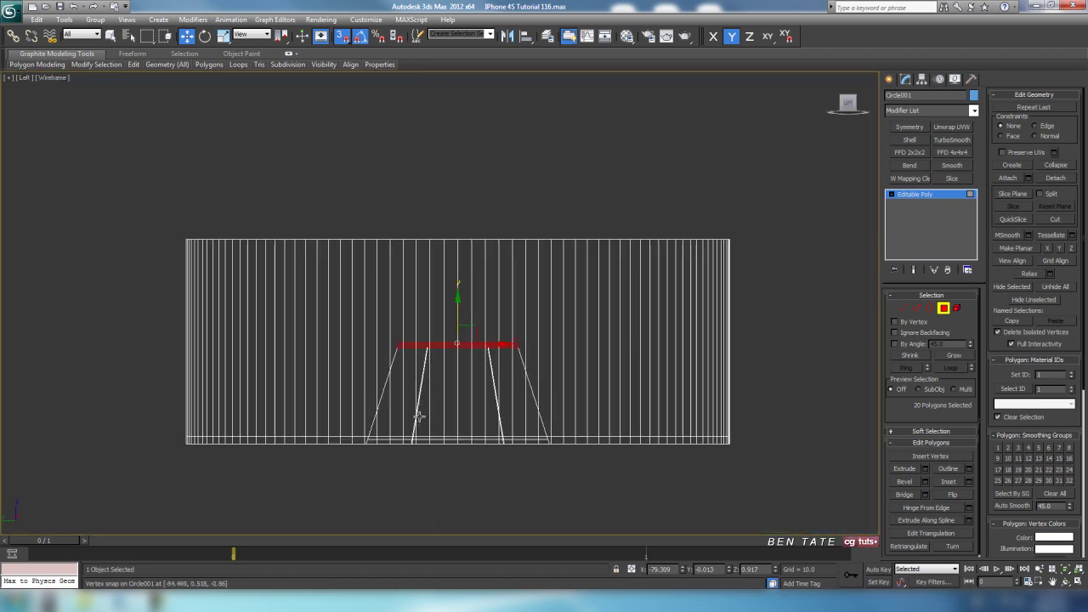
pyautogui.keyDown('alt'); pyautogui.moveTo(683, 392); pyautogui.dragTo(683, 389); pyautogui.keyUp('alt')
pyautogui.hotkey('alt', 'w')
pyautogui.rightClick(760, 415)
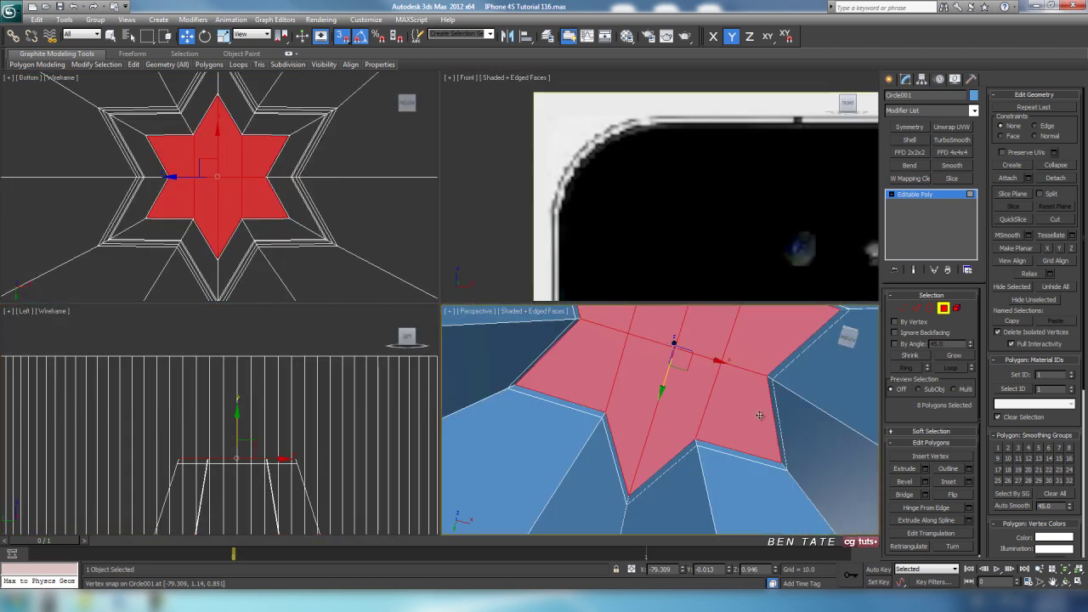
pyautogui.hotkey('alt', 'w')
pyautogui.scroll(-4, 649, 432)
pyautogui.keyDown('alt'); pyautogui.moveTo(593, 393); pyautogui.dragTo(580, 379, button='middle'); pyautogui.keyUp('alt')
pyautogui.scroll(3, 579, 379)
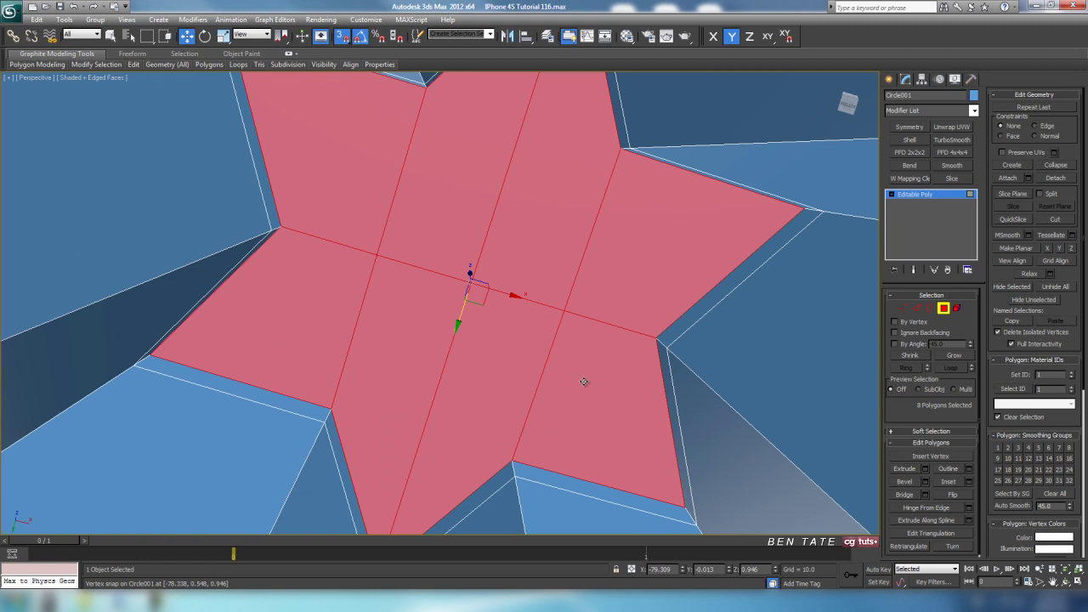
# Inset the star-shaped floor polygons by 0.03 to add a supporting edge loop
pyautogui.click(968, 482)
pyautogui.rightClick(696, 269)
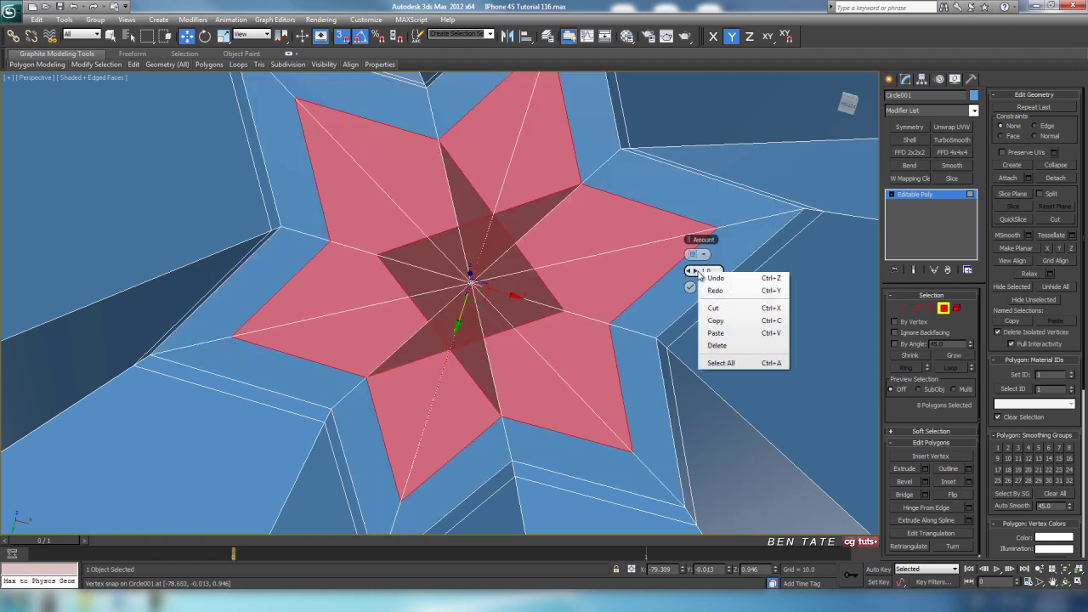
pyautogui.rightClick(695, 271)
pyautogui.moveTo(693, 270); pyautogui.dragTo(694, 272)
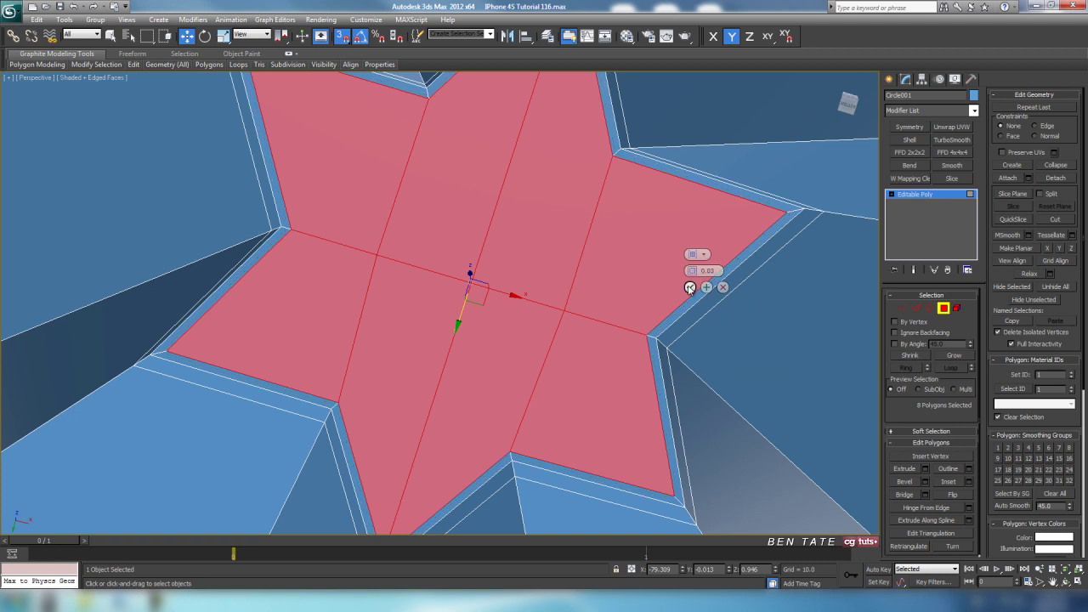
pyautogui.click(689, 288)
# Apply TurboSmooth to the screw with 2 iterations and Isoline Display enabled
pyautogui.click(946, 309)
pyautogui.scroll(-7, 752, 309)
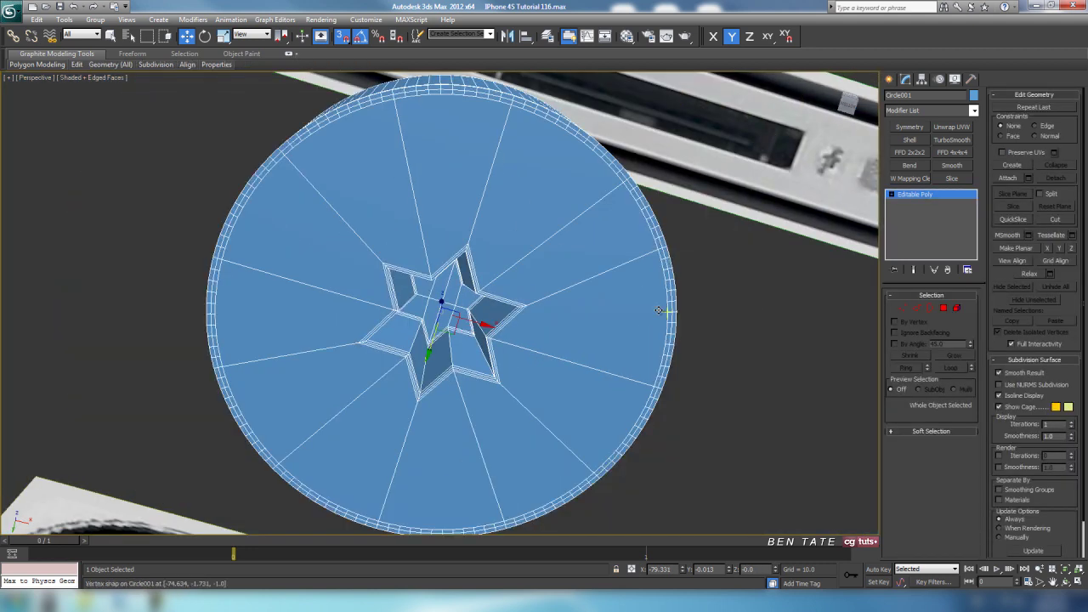
pyautogui.keyDown('alt'); pyautogui.moveTo(672, 309); pyautogui.dragTo(689, 277, button='middle'); pyautogui.keyUp('alt')
pyautogui.scroll(3, 687, 272)
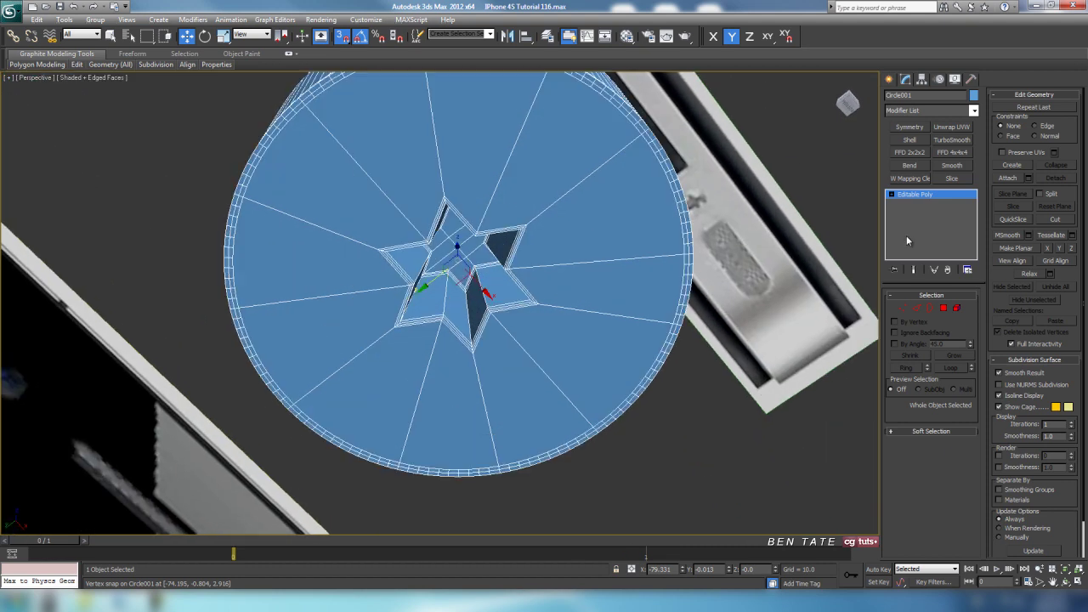
pyautogui.click(954, 141)
pyautogui.click(968, 311)
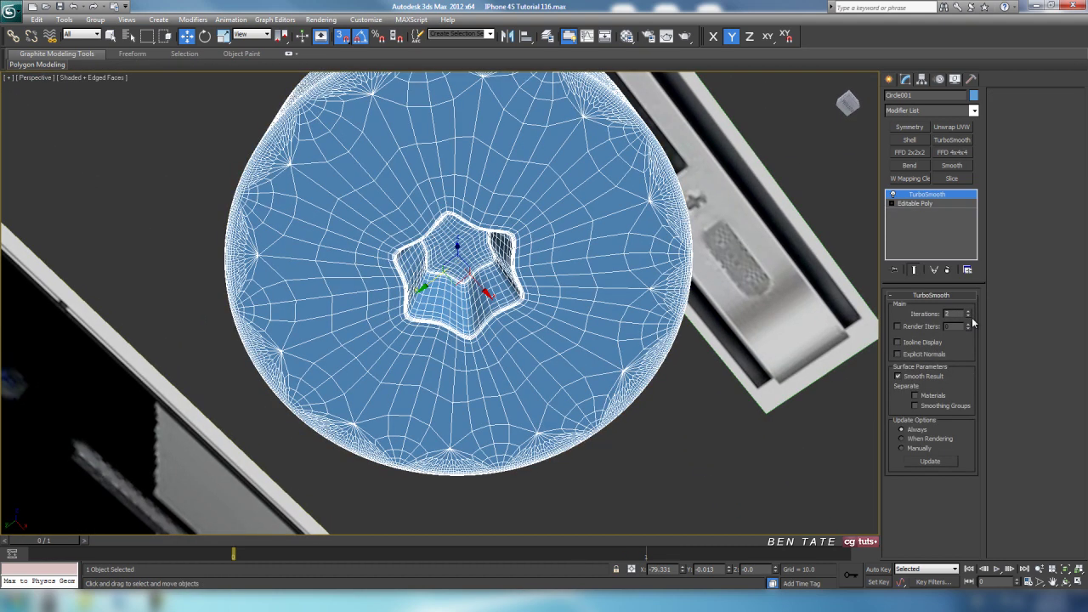
pyautogui.click(915, 345)
# Hide the edged faces and examine the smoothed screw from several angles, comparing its star recess with the iPhone reference photo
pyautogui.press('F4')
pyautogui.scroll(-4, 672, 367)
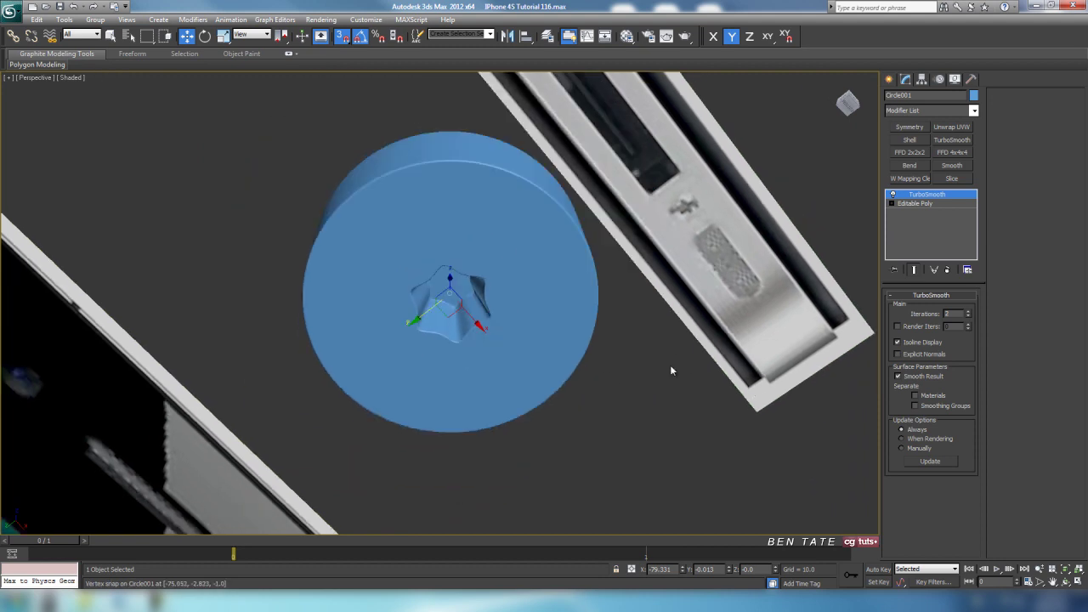
pyautogui.moveTo(671, 369)
pyautogui.keyDown('alt'); pyautogui.mouseDown(button='middle')
pyautogui.moveTo(648, 343)
pyautogui.moveTo(656, 321)
pyautogui.moveTo(743, 413)
pyautogui.moveTo(744, 382)
pyautogui.mouseUp(button='middle'); pyautogui.keyUp('alt')
pyautogui.click(120, 602)
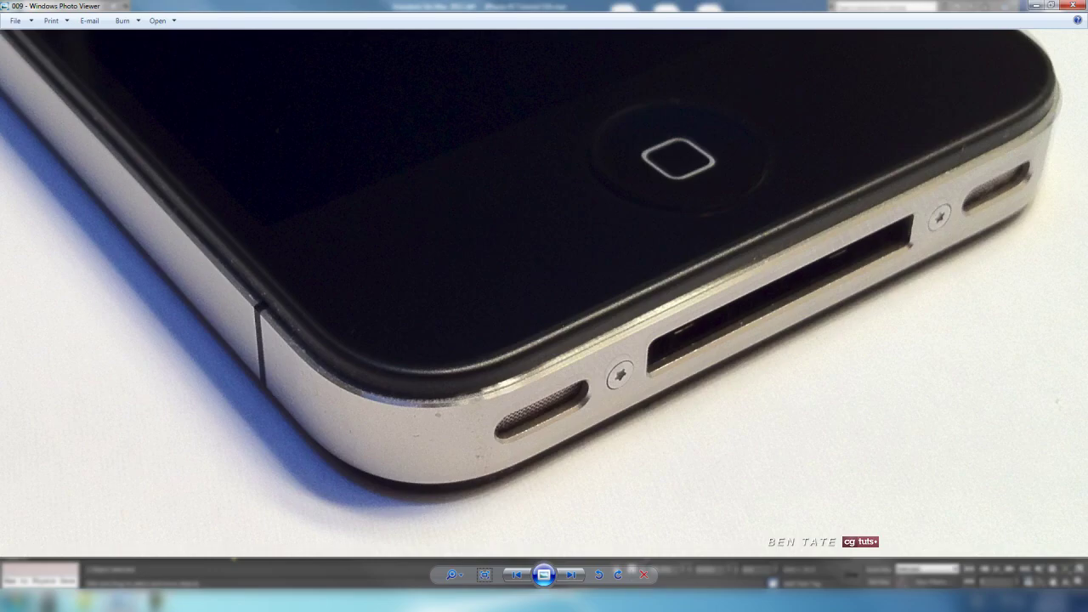
pyautogui.click(120, 603)
pyautogui.scroll(4, 479, 411)
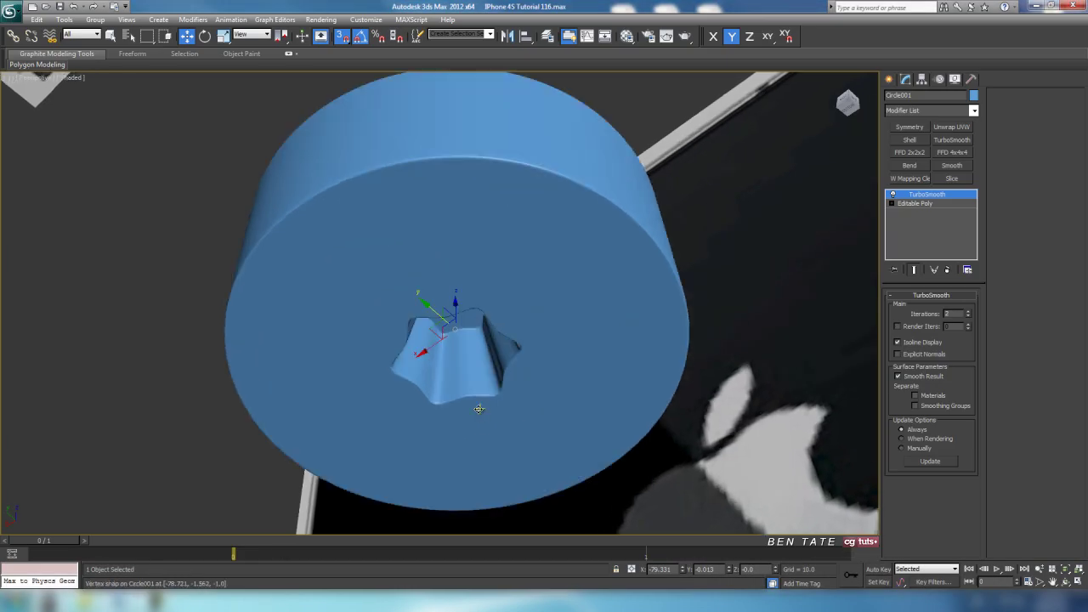
pyautogui.keyDown('alt'); pyautogui.moveTo(489, 413); pyautogui.dragTo(497, 309, button='middle'); pyautogui.keyUp('alt')
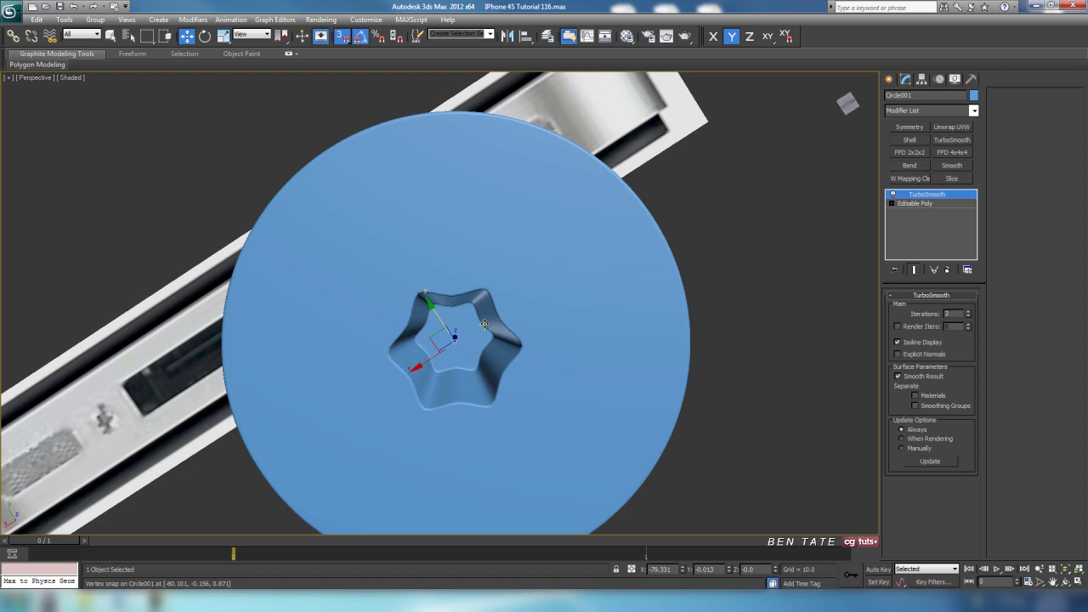
pyautogui.scroll(-10, 569, 334)
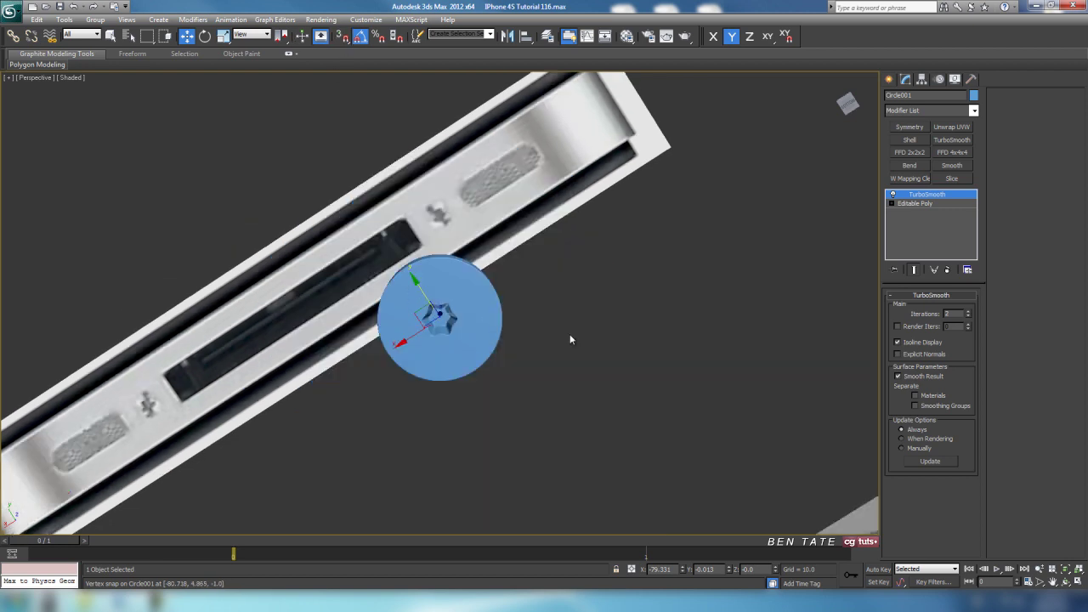
pyautogui.keyDown('alt'); pyautogui.moveTo(570, 334); pyautogui.dragTo(822, 396, button='middle'); pyautogui.keyUp('alt')
# Switch TurboSmooth off and examine how the radial edges meet the rim and star in the Bottom view
pyautogui.hotkey('alt', 'w')
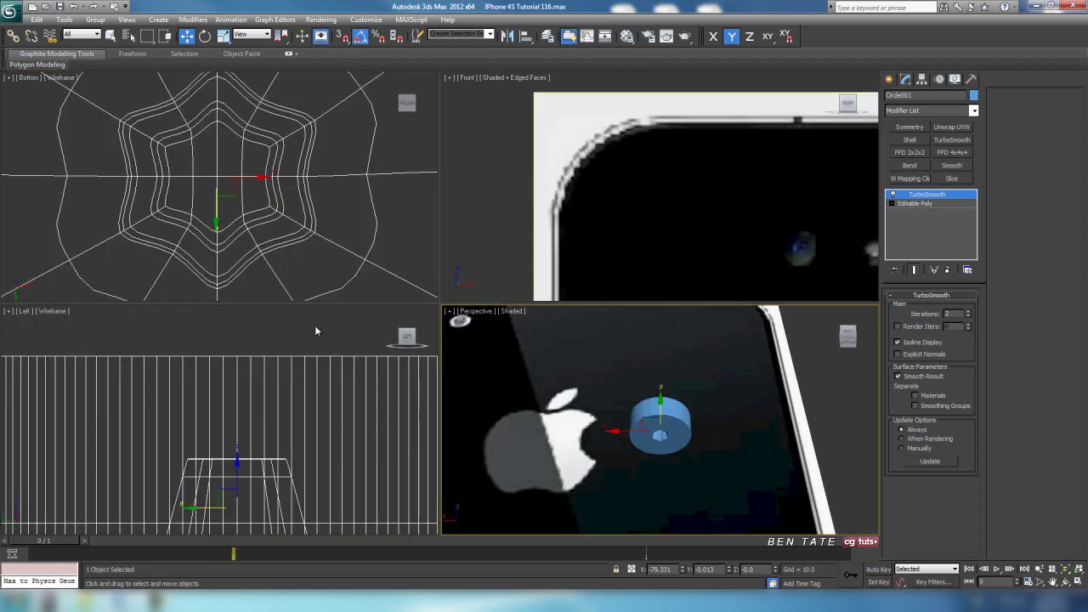
pyautogui.middleClick(354, 266)
pyautogui.hotkey('alt', 'w')
pyautogui.scroll(-7, 440, 309)
pyautogui.moveTo(559, 270)
pyautogui.mouseDown(button='middle')
pyautogui.moveTo(572, 308)
pyautogui.moveTo(591, 217)
pyautogui.moveTo(576, 274)
pyautogui.mouseUp(button='middle')
pyautogui.click(892, 193)
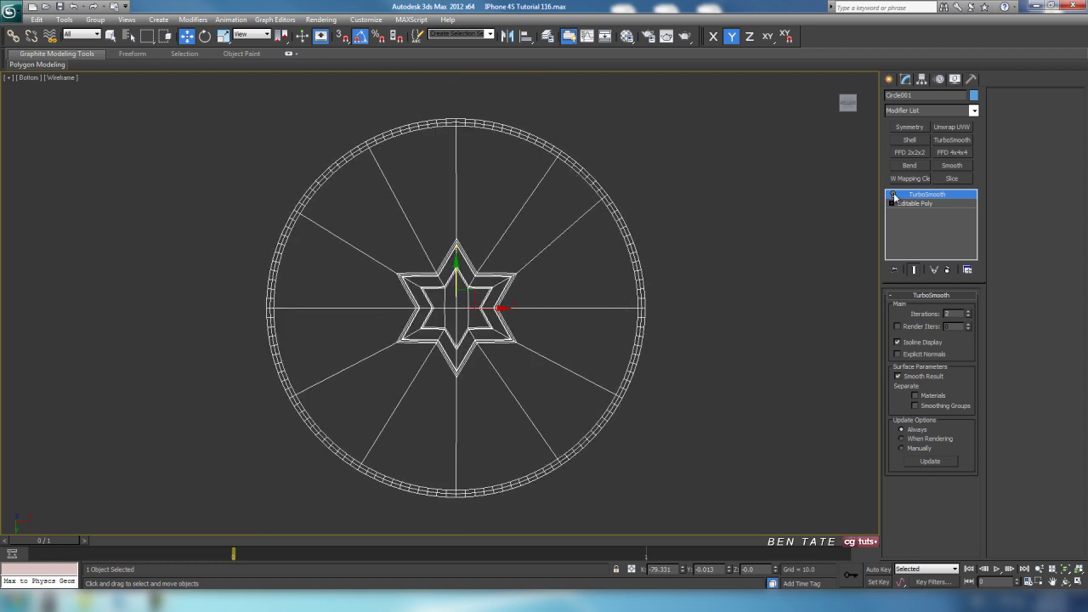
pyautogui.moveTo(780, 246); pyautogui.dragTo(781, 262, button='middle')
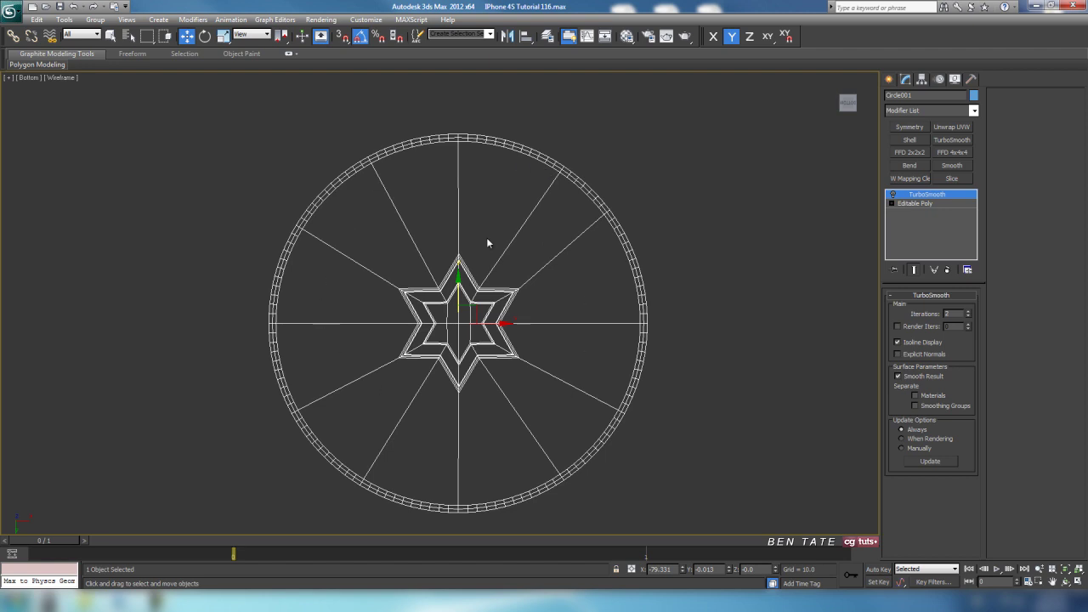
pyautogui.scroll(2, 493, 260)
pyautogui.scroll(3, 354, 331)
pyautogui.scroll(3, 287, 315)
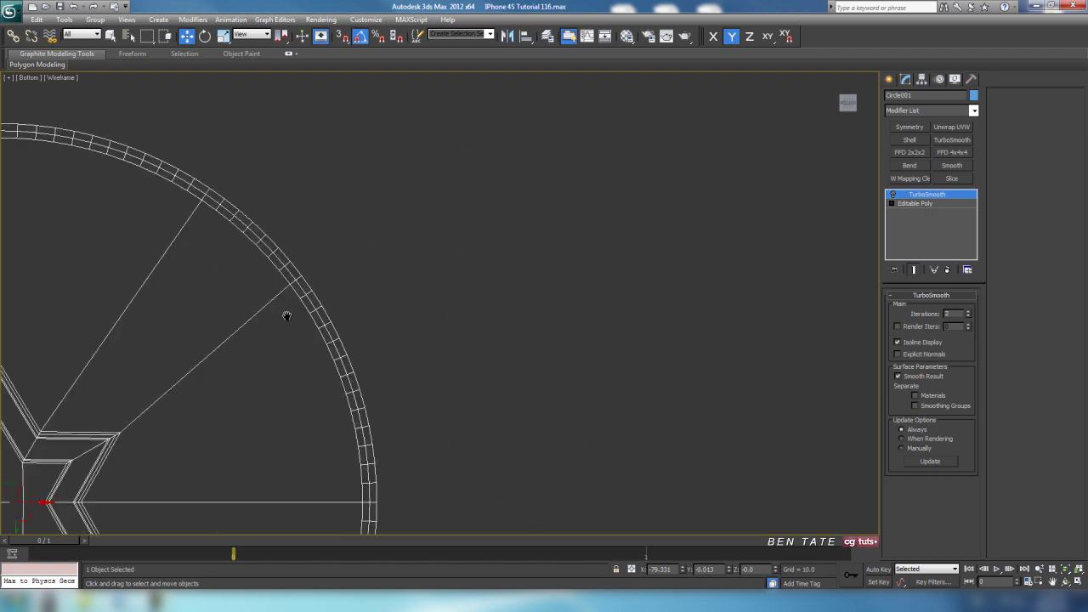
pyautogui.scroll(3, 484, 310)
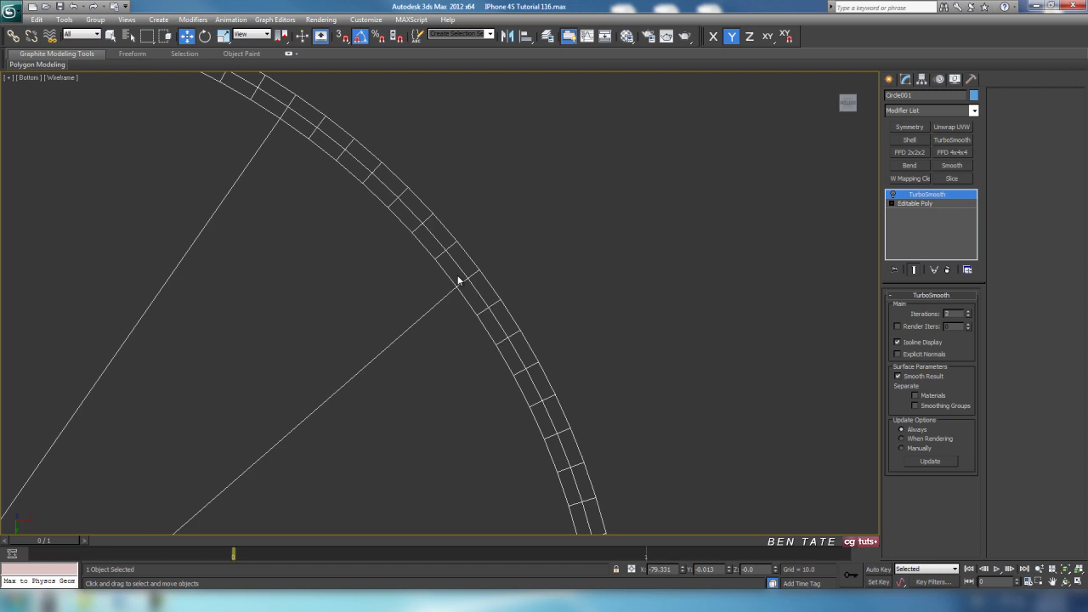
pyautogui.scroll(-5, 487, 304)
pyautogui.scroll(1, 493, 308)
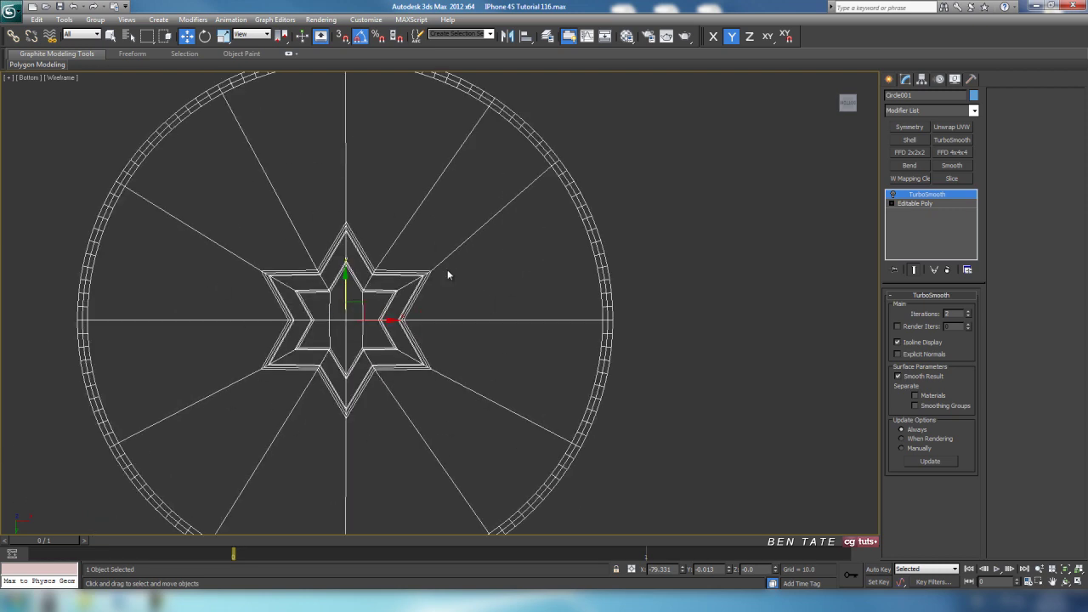
# Switch TurboSmooth back on and show edged faces on the screw in the Perspective view
pyautogui.hotkey('alt', 'w')
pyautogui.rightClick(723, 440)
pyautogui.hotkey('alt', 'w')
pyautogui.scroll(4, 665, 420)
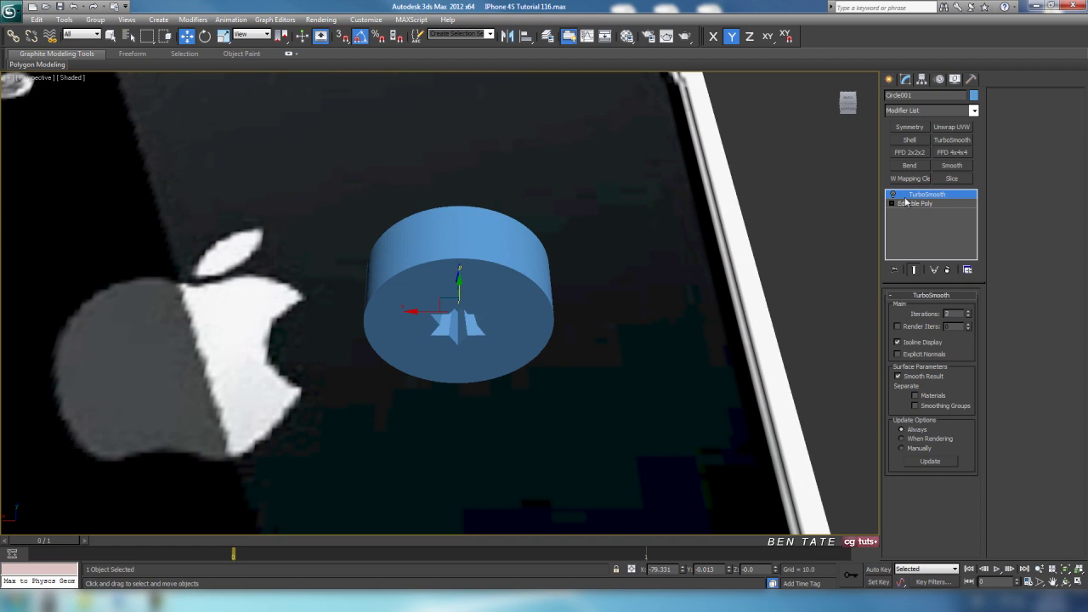
pyautogui.click(892, 195)
pyautogui.press('F4')
pyautogui.scroll(2, 639, 358)
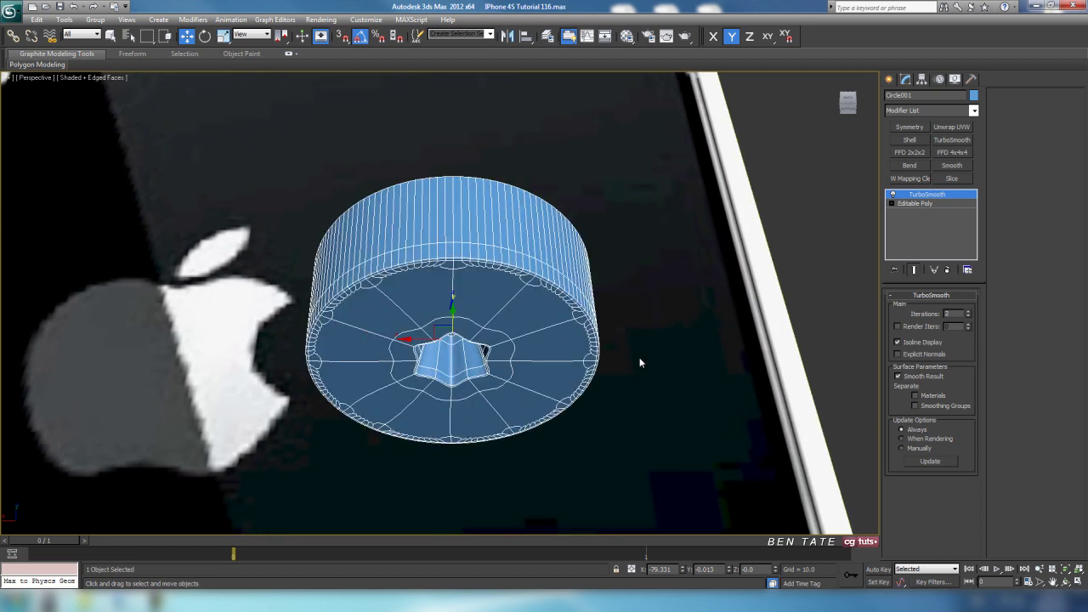
pyautogui.scroll(3, 639, 358)
pyautogui.scroll(-1, 616, 333)
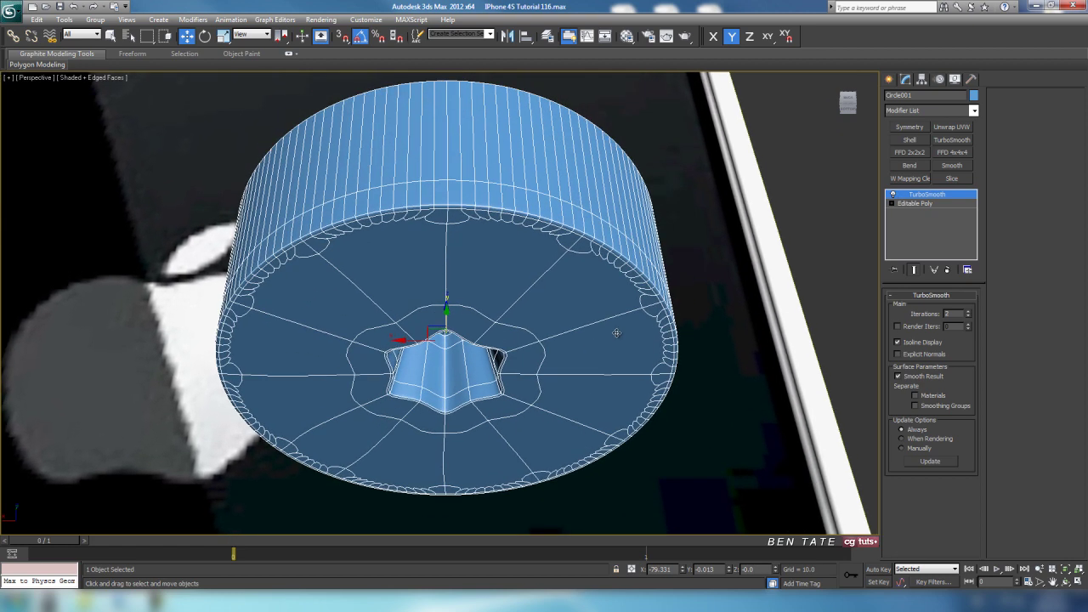
# Rename the screw as Border Screw L and center its pivot to the object
pyautogui.scroll(-2, 616, 332)
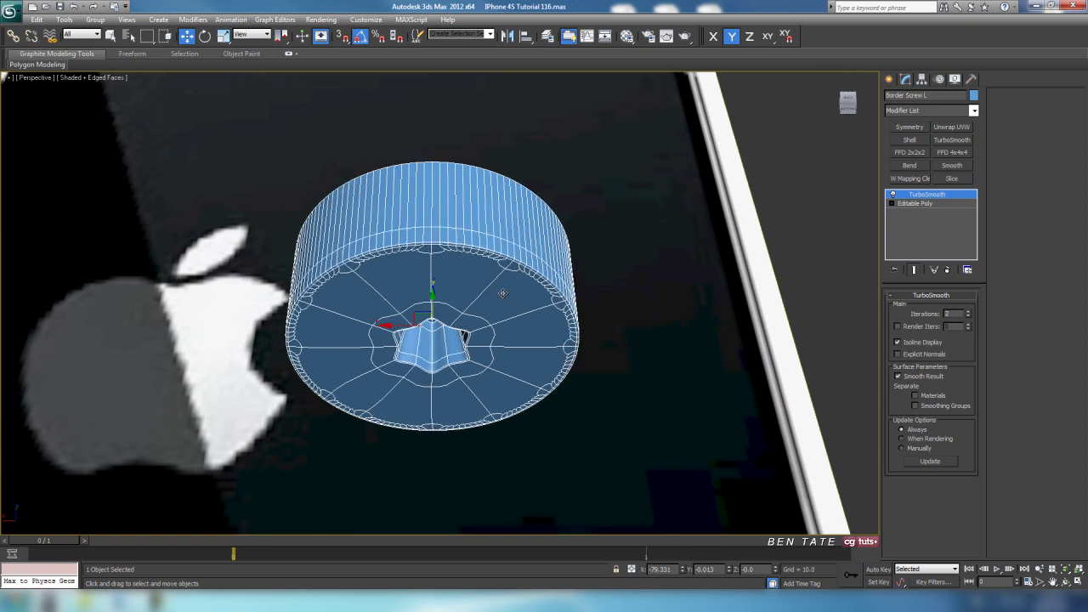
pyautogui.scroll(-3, 506, 318)
pyautogui.click(922, 79)
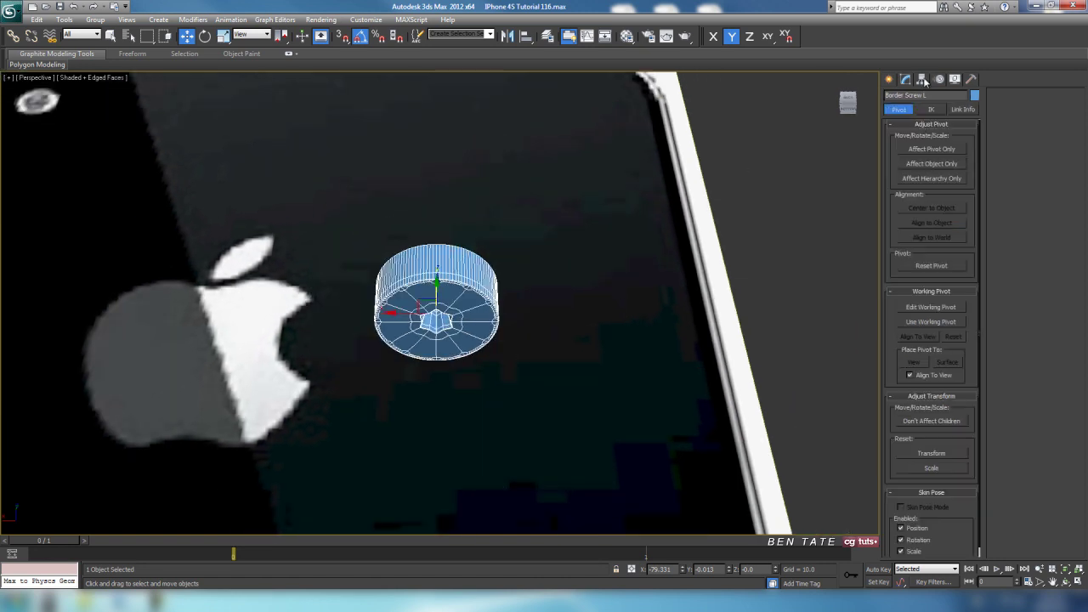
pyautogui.click(926, 149)
pyautogui.click(931, 149)
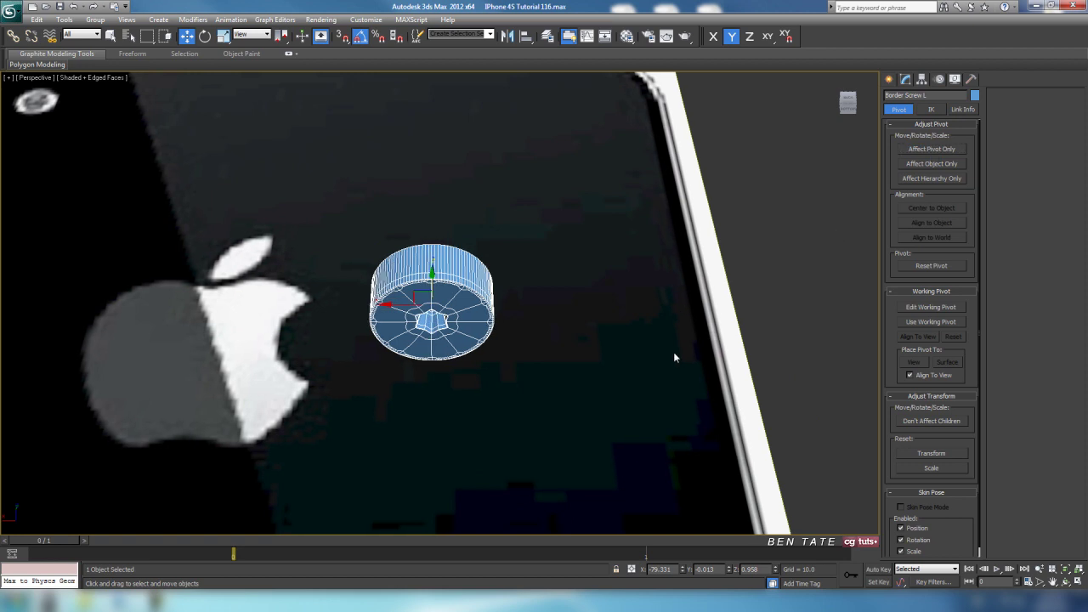
# Unhide all objects and display the Bottom view shaded around the screw
pyautogui.hotkey('alt', 'w')
pyautogui.hotkey('alt', 'w')
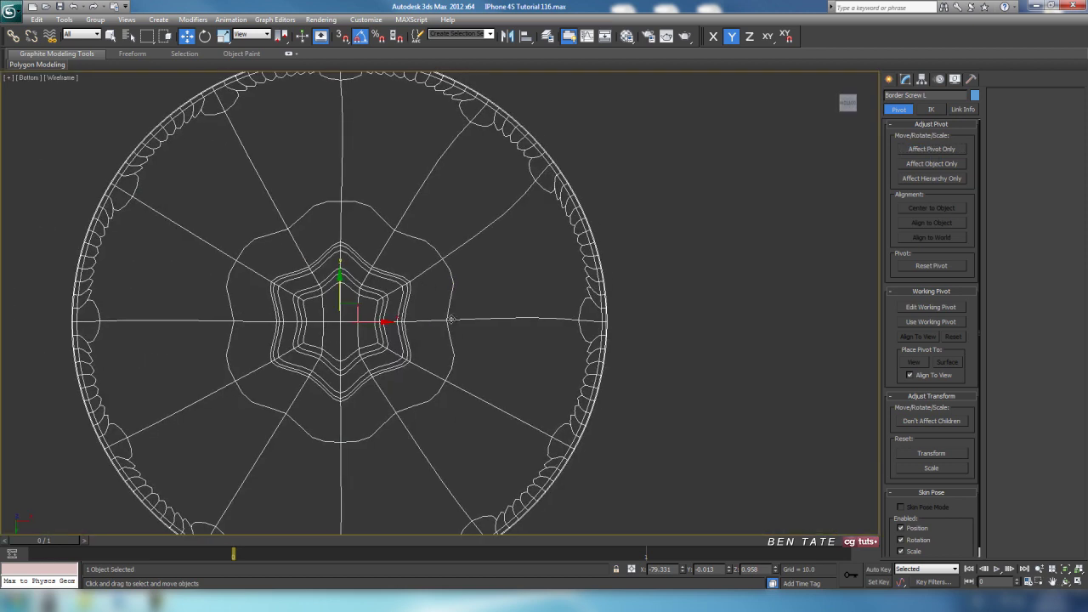
pyautogui.scroll(-4, 448, 320)
pyautogui.rightClick(572, 321)
pyautogui.click(603, 278)
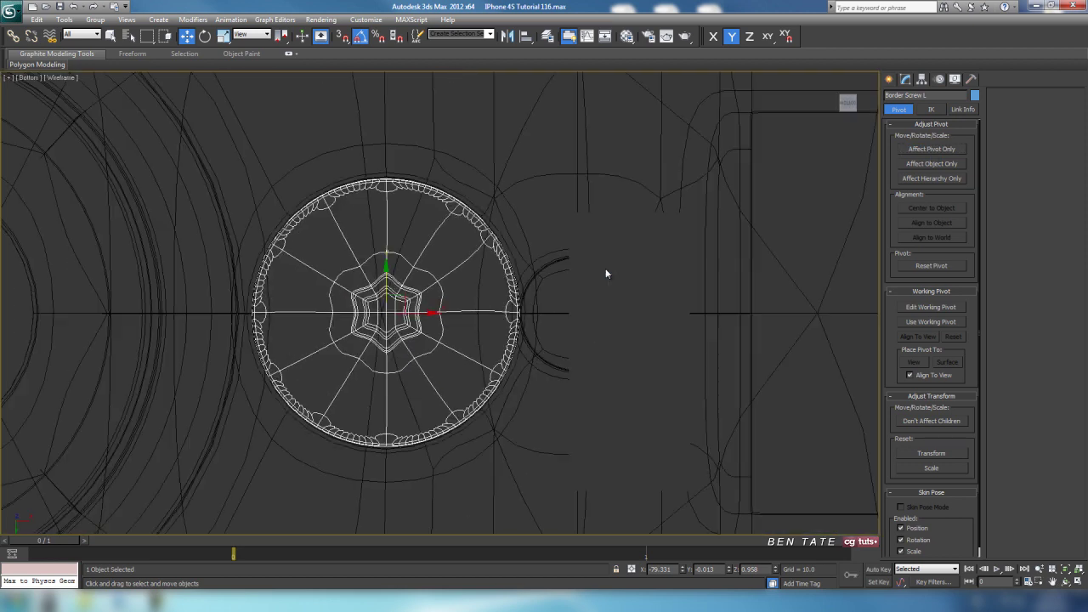
pyautogui.press('F3')
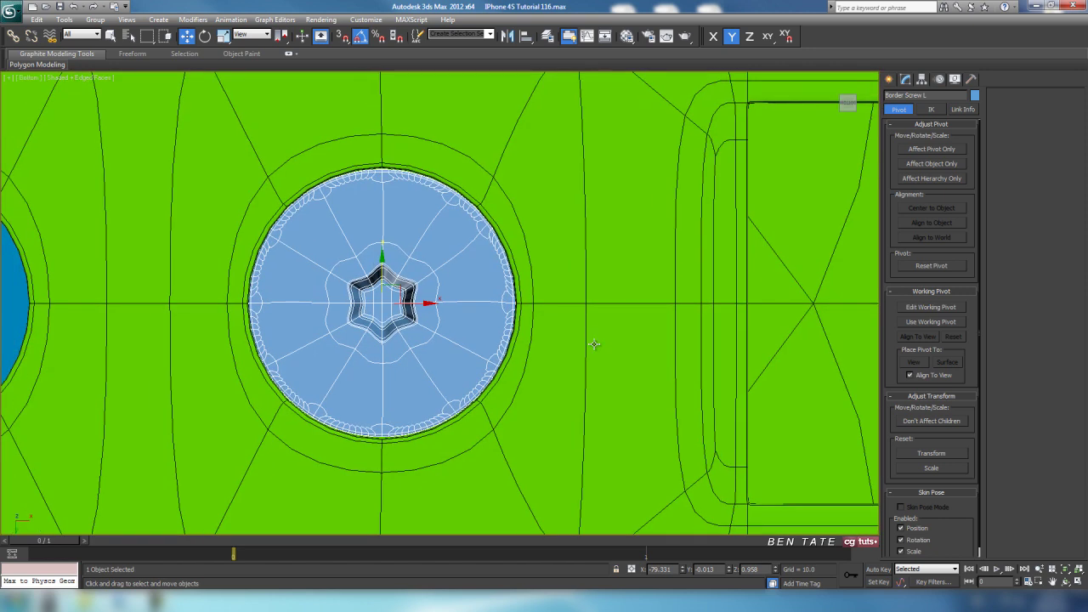
# In the Perspective view, move Border Screw L along Z to about -342.8, down to the bottom border's screw hole
pyautogui.hotkey('alt', 'w')
pyautogui.rightClick(702, 396)
pyautogui.hotkey('alt', 'w')
pyautogui.scroll(-8, 619, 394)
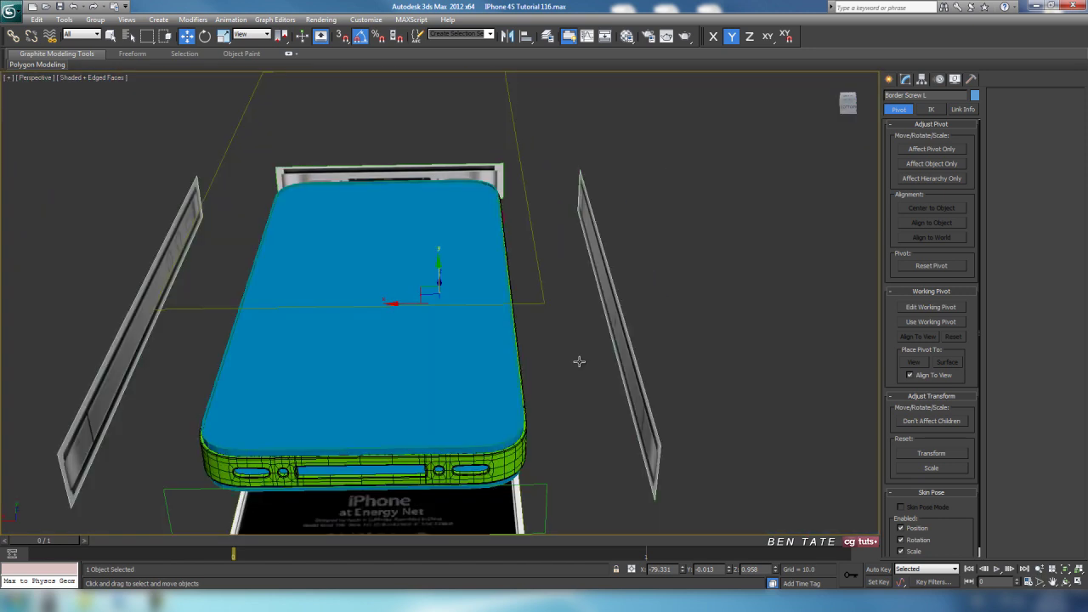
pyautogui.keyDown('alt'); pyautogui.moveTo(578, 361); pyautogui.dragTo(609, 419, button='middle'); pyautogui.keyUp('alt')
pyautogui.moveTo(440, 261); pyautogui.dragTo(438, 480)
pyautogui.press('z')
pyautogui.keyDown('alt'); pyautogui.moveTo(497, 467); pyautogui.dragTo(480, 364, button='middle'); pyautogui.keyUp('alt')
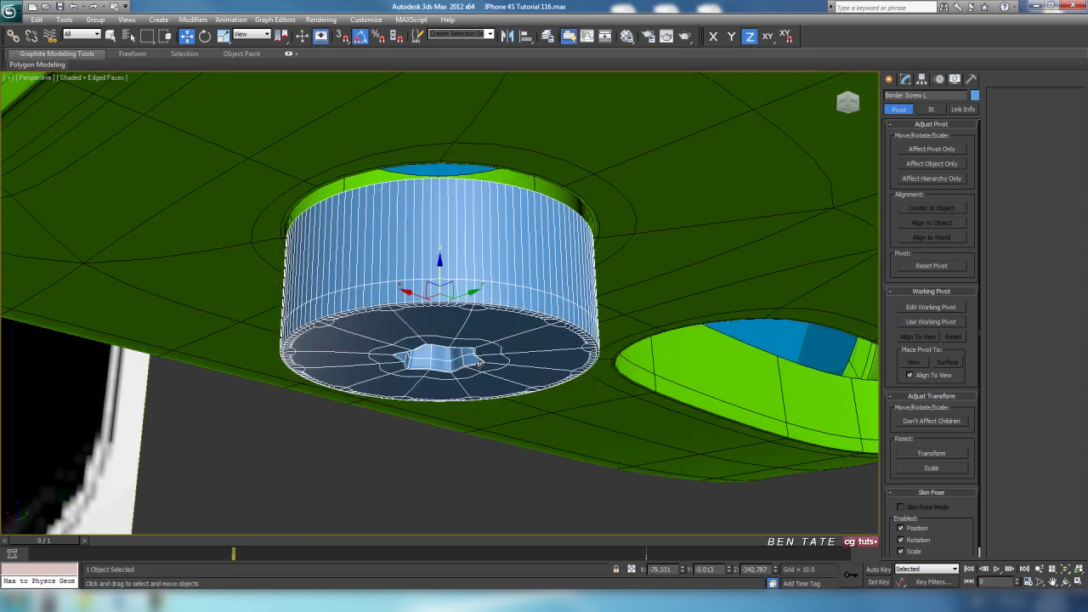
# Raise the screw along Z to about -338.31 so its head sits flush in the hole, and hide edged faces
pyautogui.moveTo(440, 269); pyautogui.dragTo(448, 147)
pyautogui.scroll(4, 490, 292)
pyautogui.moveTo(490, 291); pyautogui.dragTo(469, 372, button='middle')
pyautogui.press('F4')
pyautogui.scroll(-6, 482, 388)
# Display the Bottom view in wireframe with the screw and the border's central opening in view
pyautogui.hotkey('alt', 'w')
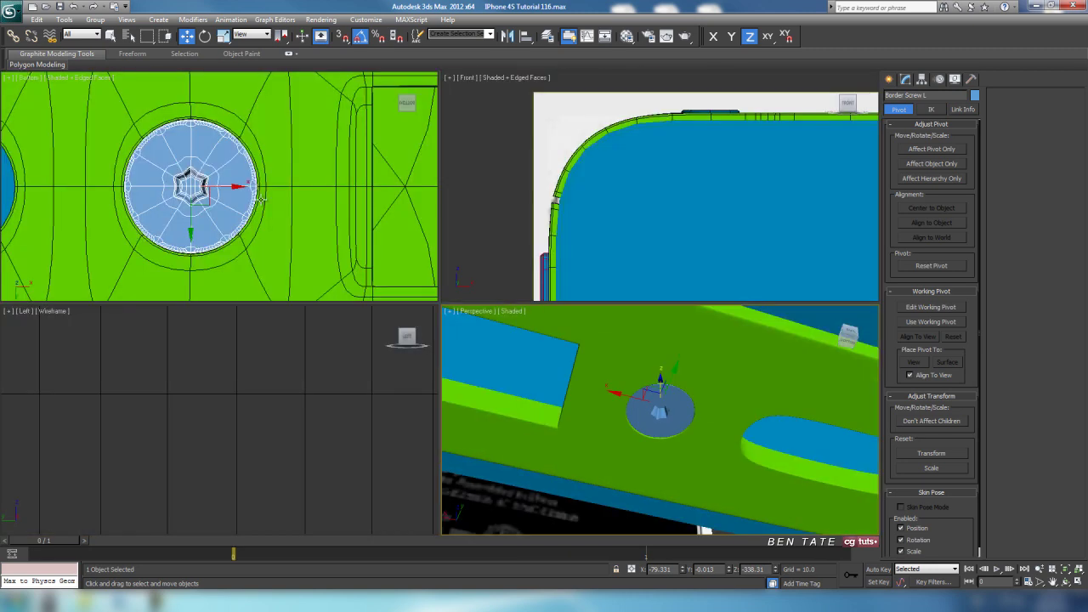
pyautogui.rightClick(395, 252)
pyautogui.hotkey('alt', 'w')
pyautogui.scroll(-9, 396, 252)
pyautogui.moveTo(603, 300); pyautogui.dragTo(402, 301, button='middle')
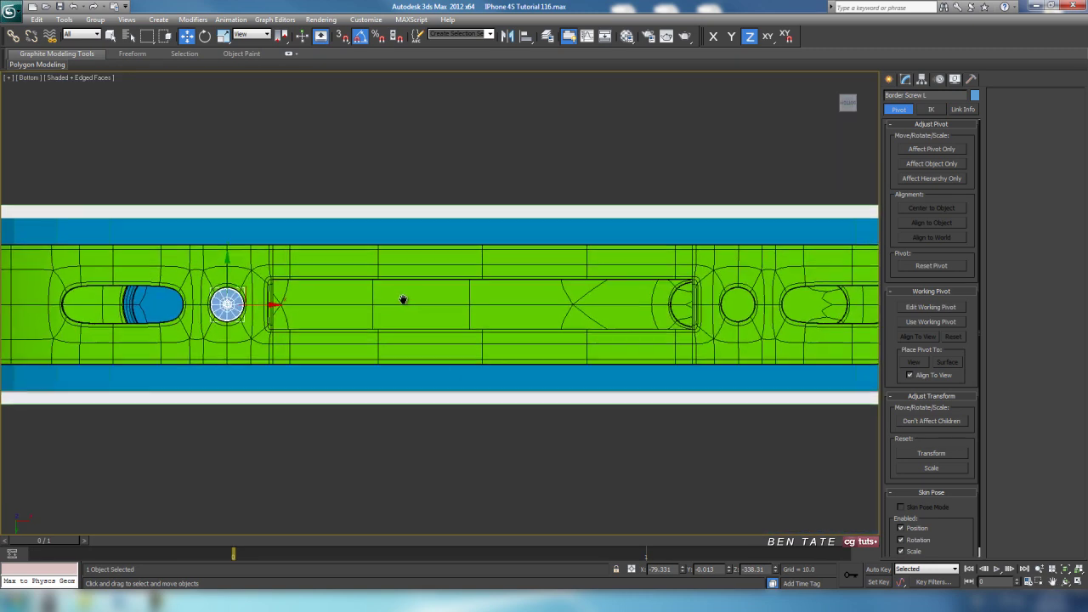
pyautogui.moveTo(493, 306); pyautogui.dragTo(436, 329, button='middle')
pyautogui.press('F3')
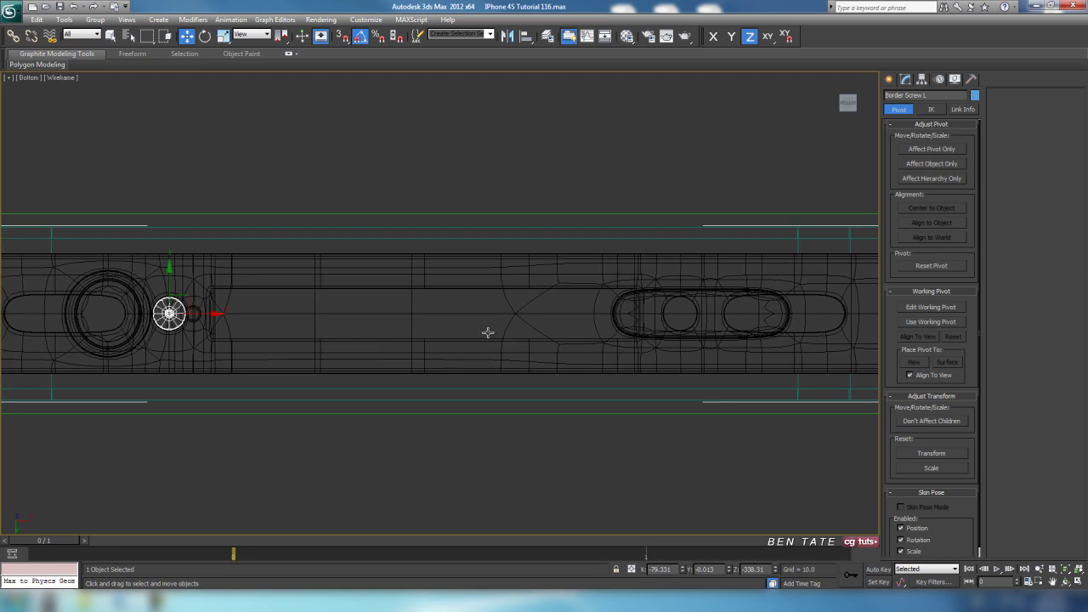
# Move only the screw's pivot to X 0.0 in absolute world coordinates
pyautogui.moveTo(679, 203); pyautogui.dragTo(793, 216, button='middle')
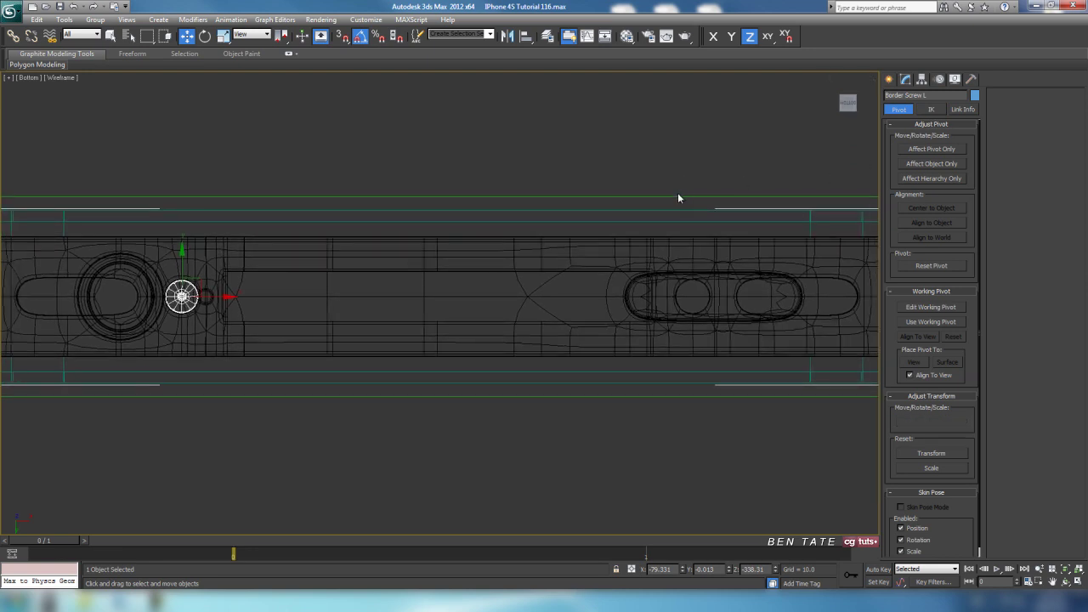
pyautogui.moveTo(631, 221); pyautogui.dragTo(599, 209, button='middle')
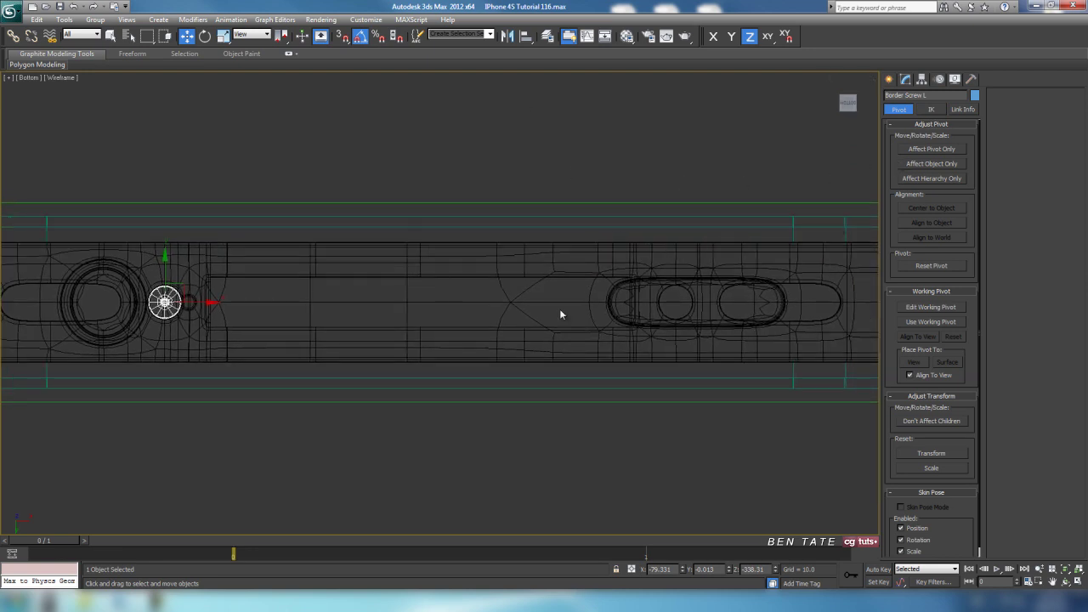
pyautogui.moveTo(559, 314); pyautogui.dragTo(553, 296, button='middle')
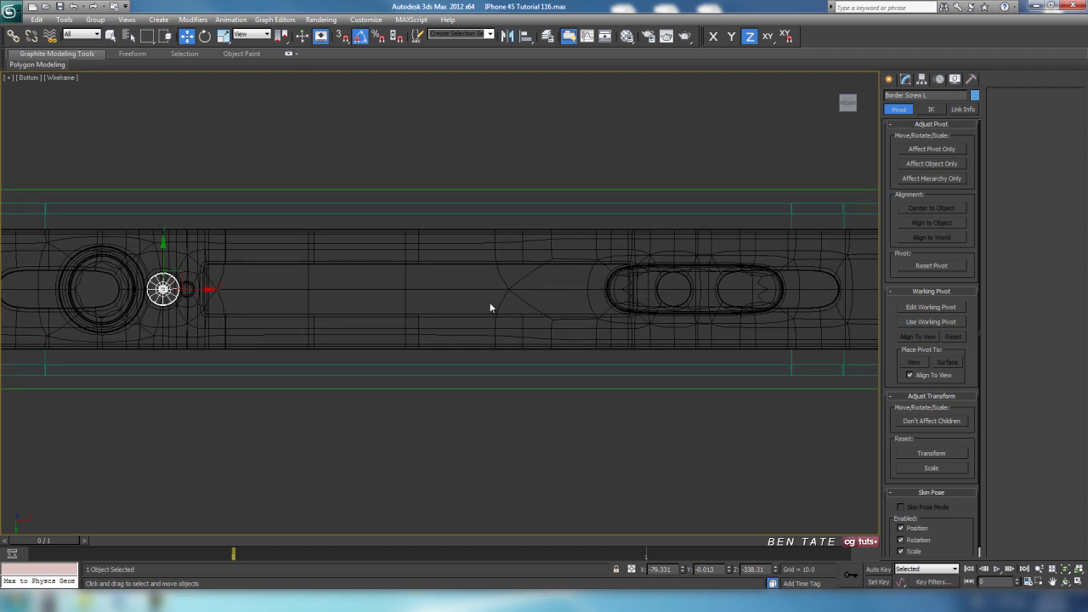
pyautogui.click(926, 149)
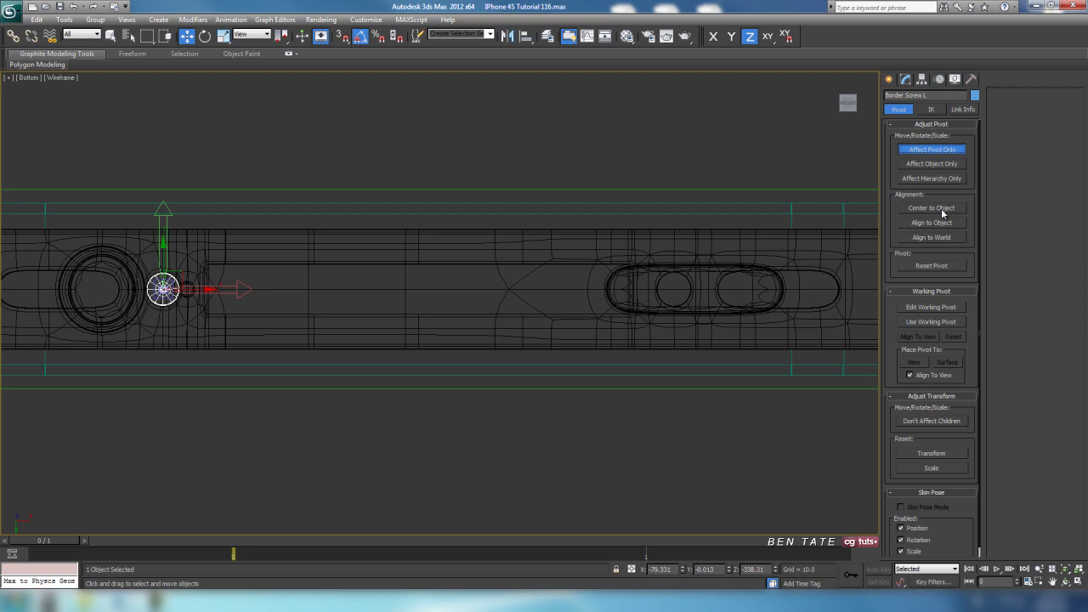
pyautogui.rightClick(187, 36)
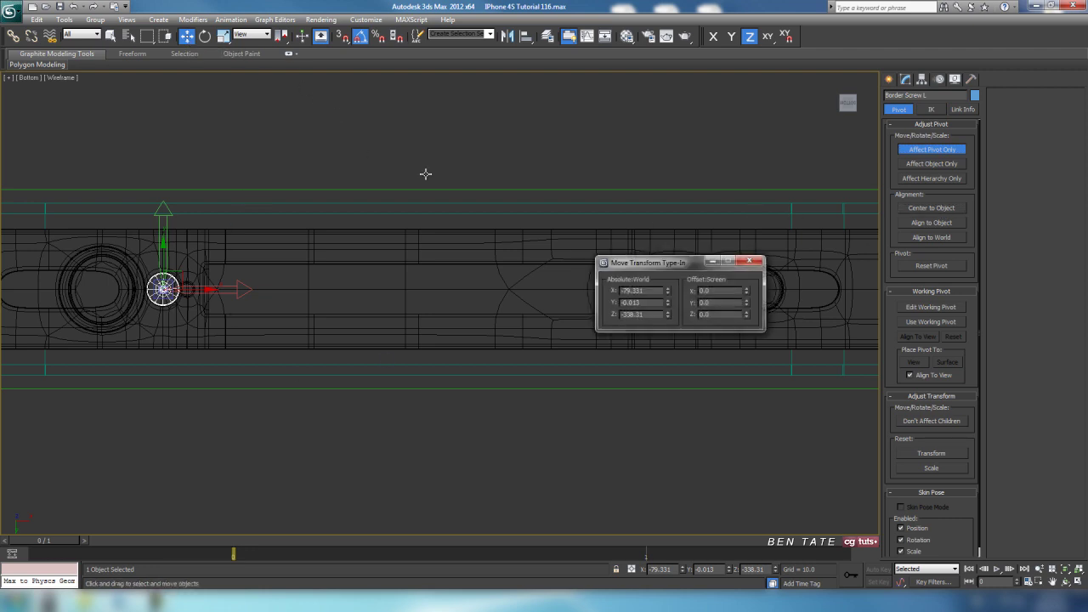
pyautogui.rightClick(668, 291)
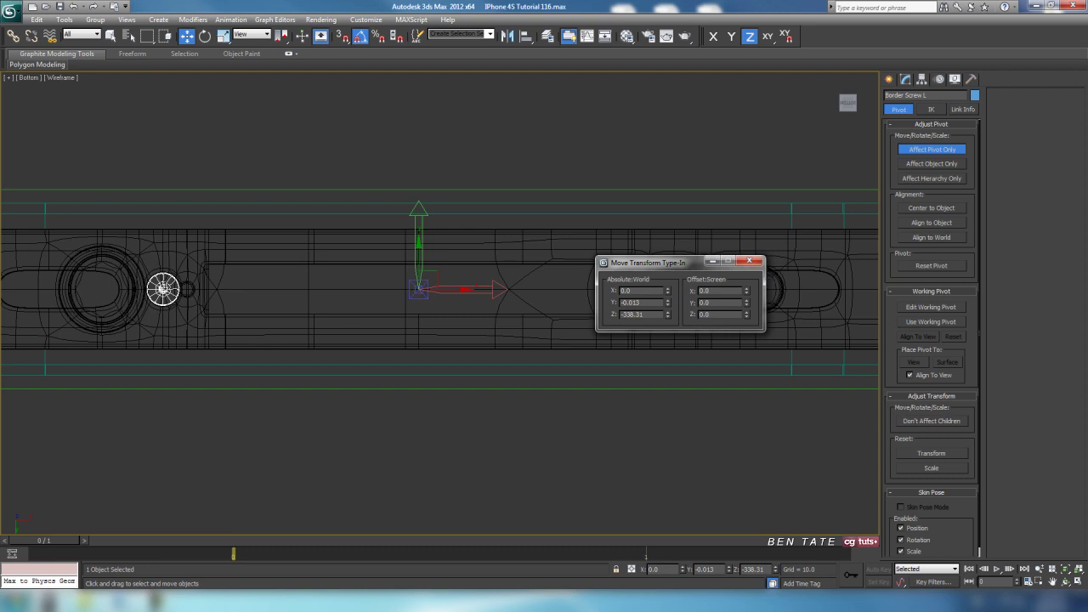
pyautogui.click(748, 261)
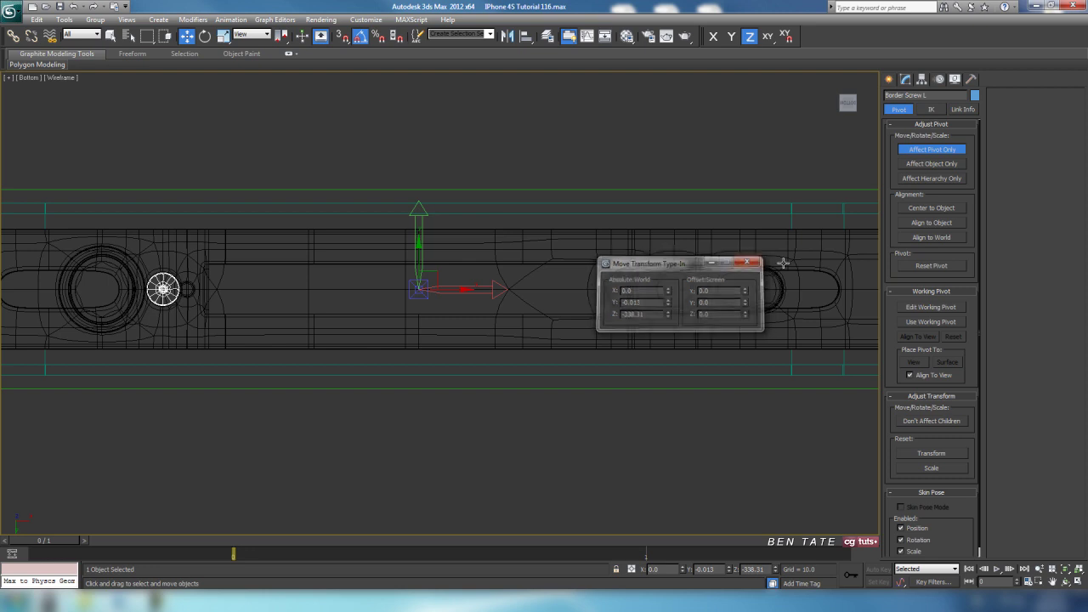
pyautogui.click(931, 148)
# Mirror Border Screw L across the X axis as a Copy with an offset of 0.0
pyautogui.moveTo(556, 247)
pyautogui.mouseDown(button='middle')
pyautogui.moveTo(564, 272)
pyautogui.moveTo(555, 245)
pyautogui.mouseUp(button='middle')
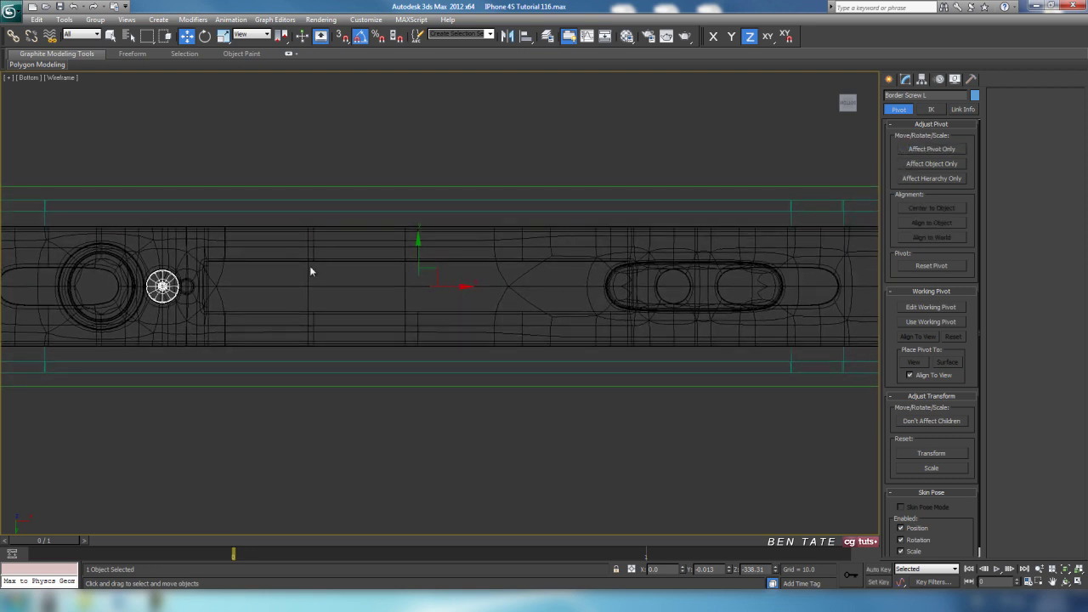
pyautogui.moveTo(571, 306); pyautogui.dragTo(565, 321, button='middle')
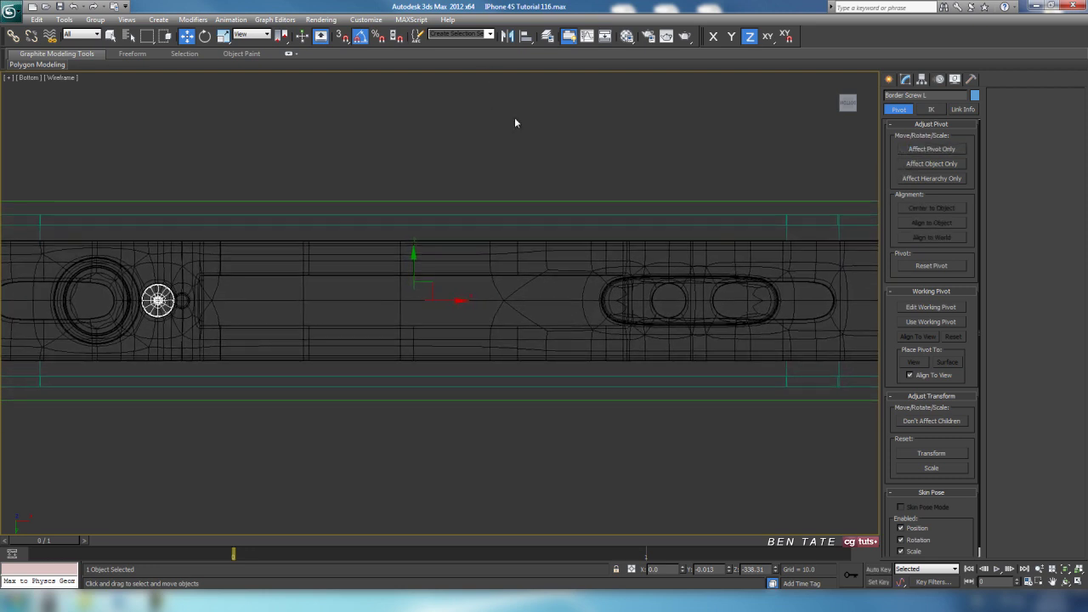
pyautogui.click(508, 36)
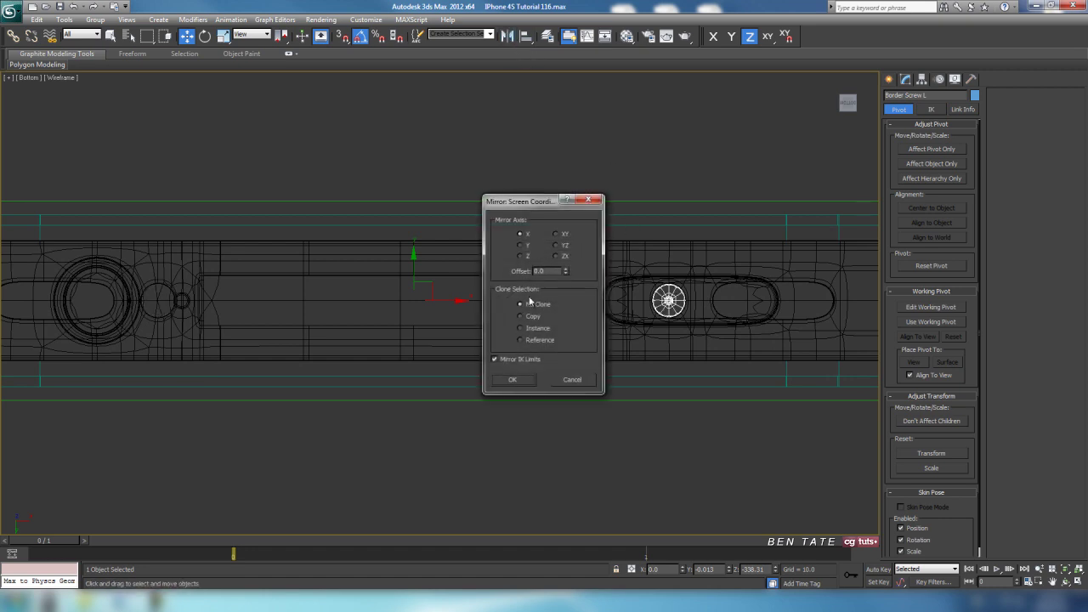
pyautogui.click(521, 385)
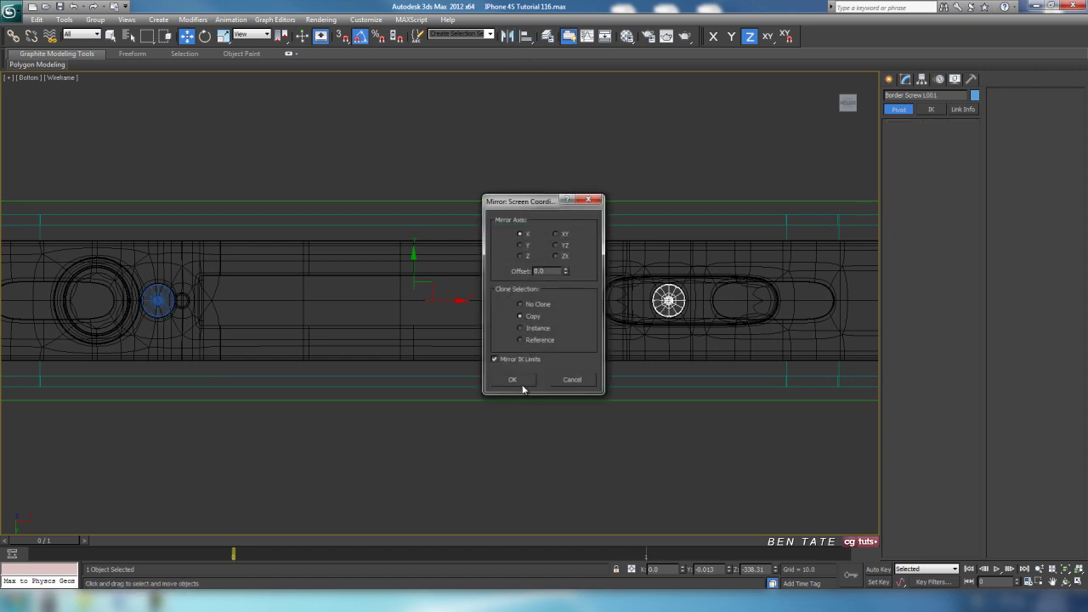
# Examine both screws in the bottom border in the Perspective view with edged faces shown
pyautogui.moveTo(669, 350); pyautogui.dragTo(638, 353, button='middle')
pyautogui.hotkey('alt', 'w')
pyautogui.rightClick(761, 431)
pyautogui.hotkey('alt', 'w')
pyautogui.moveTo(762, 431); pyautogui.dragTo(539, 359, button='middle')
pyautogui.scroll(-8, 344, 319)
pyautogui.moveTo(344, 320); pyautogui.dragTo(431, 306, button='middle')
pyautogui.scroll(5, 430, 308)
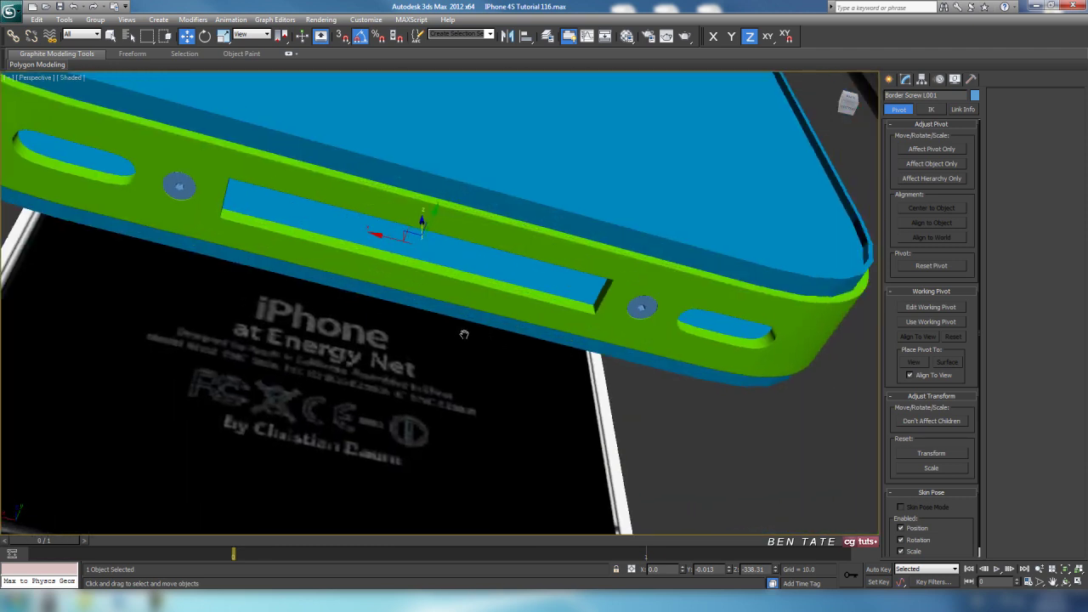
pyautogui.press('F4')
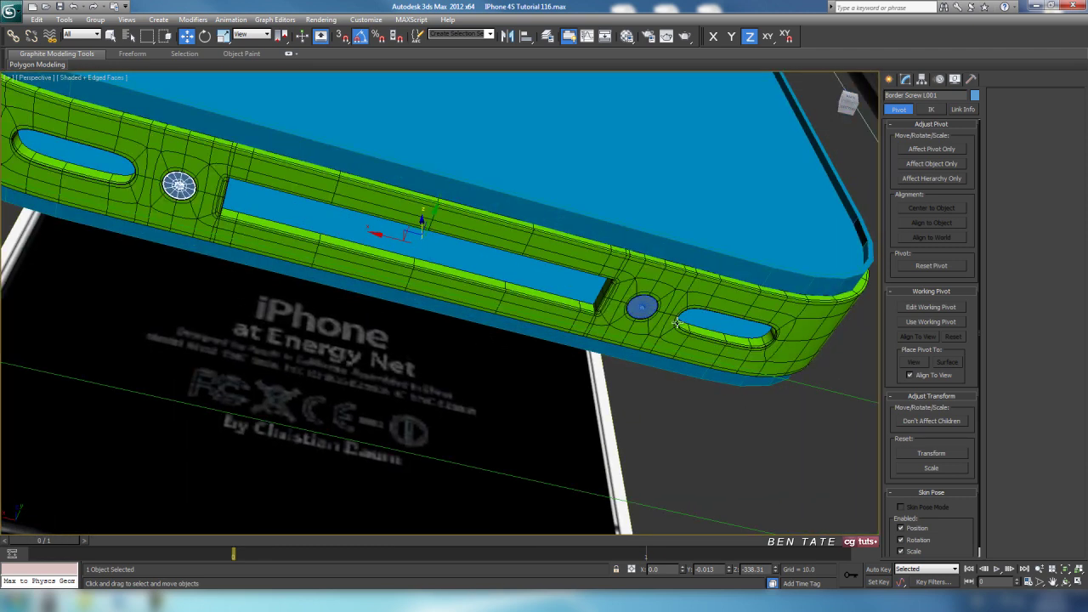
# Inspect closely how Border Screw L sits in its hole, then view both screws without edged faces
pyautogui.click(649, 308)
pyautogui.press('z')
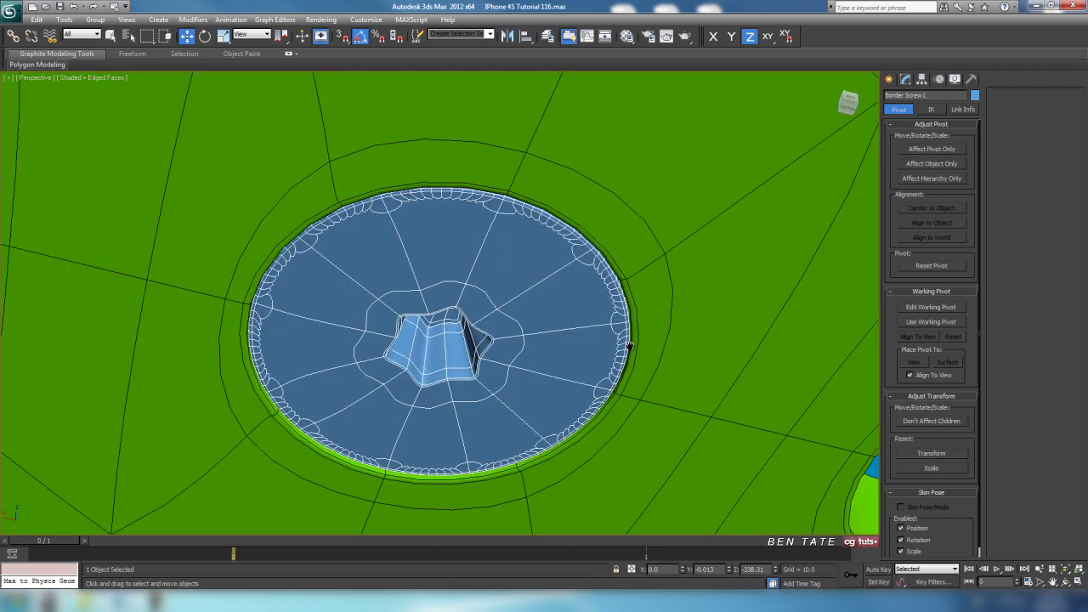
pyautogui.press('F4')
pyautogui.scroll(-4, 623, 321)
pyautogui.moveTo(623, 322)
pyautogui.keyDown('alt'); pyautogui.mouseDown(button='middle')
pyautogui.moveTo(600, 273)
pyautogui.moveTo(609, 335)
pyautogui.mouseUp(button='middle'); pyautogui.keyUp('alt')
pyautogui.scroll(-4, 610, 335)
pyautogui.moveTo(459, 315); pyautogui.dragTo(616, 333, button='middle')
pyautogui.moveTo(476, 314); pyautogui.dragTo(530, 340, button='middle')
pyautogui.moveTo(317, 281); pyautogui.dragTo(342, 293, button='middle')
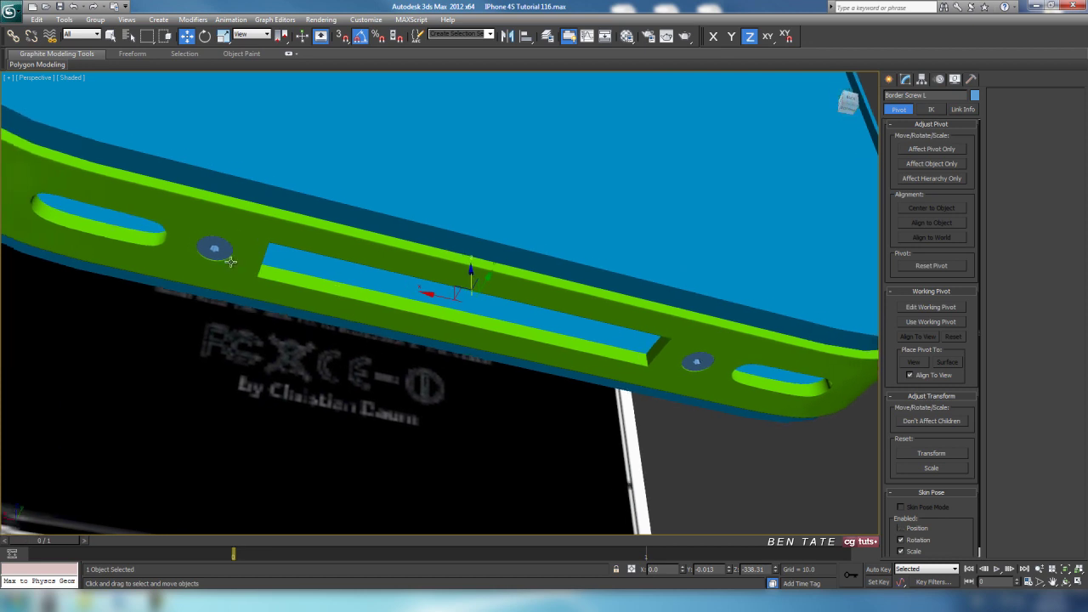
# Show edged faces, select both border screws and set their object color to black
pyautogui.press('F4')
pyautogui.keyDown('ctrl'); pyautogui.click(692, 358); pyautogui.keyUp('ctrl')
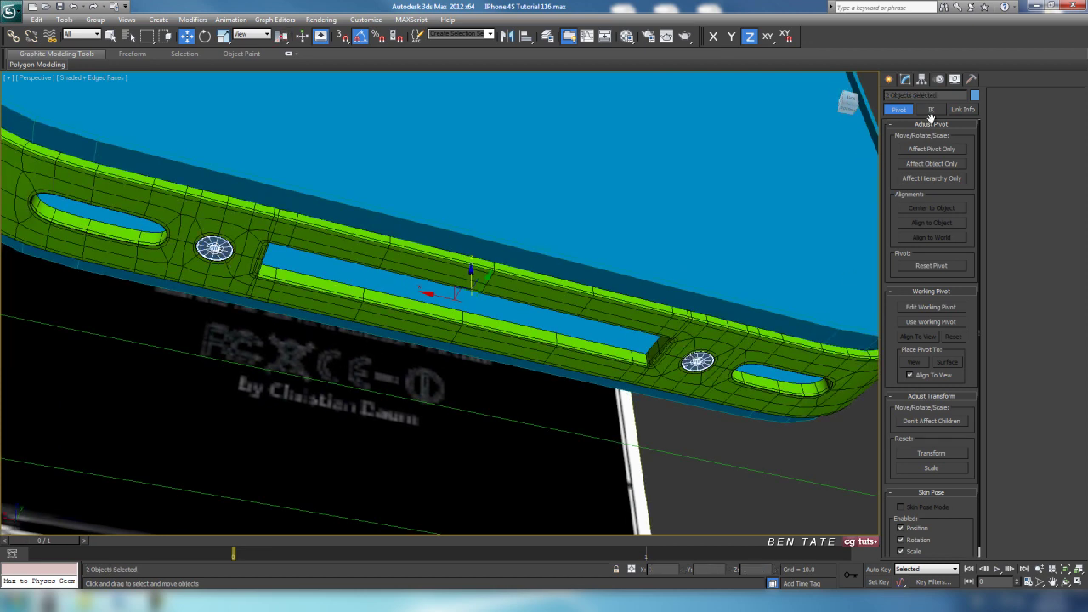
pyautogui.click(975, 95)
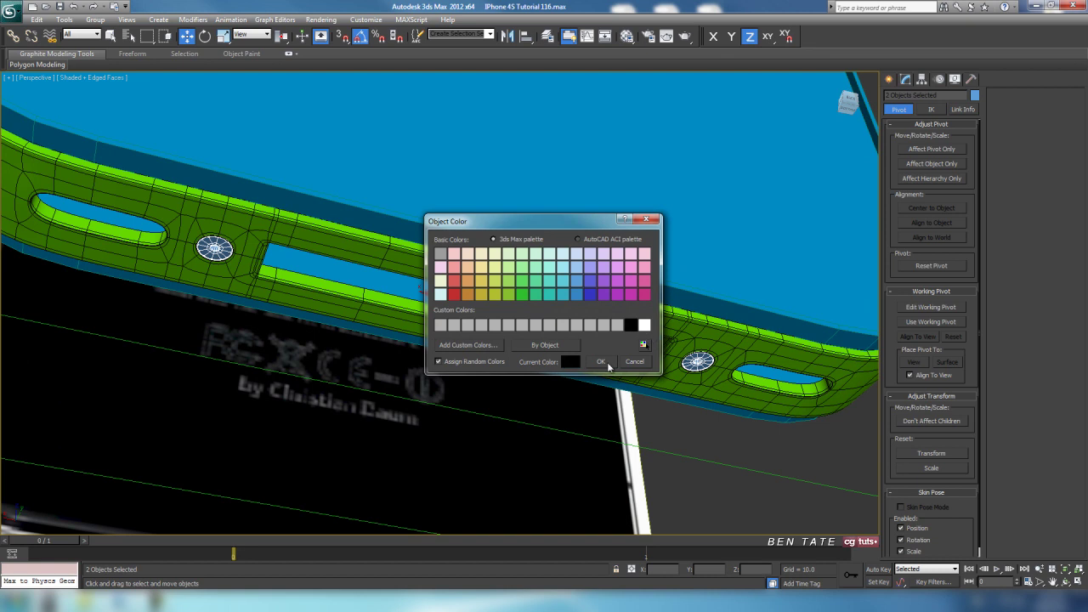
pyautogui.click(605, 365)
pyautogui.click(687, 424)
# Assign the blue 08 - Default material to both border screws
pyautogui.moveTo(727, 389); pyautogui.dragTo(717, 381, button='middle')
pyautogui.click(683, 361)
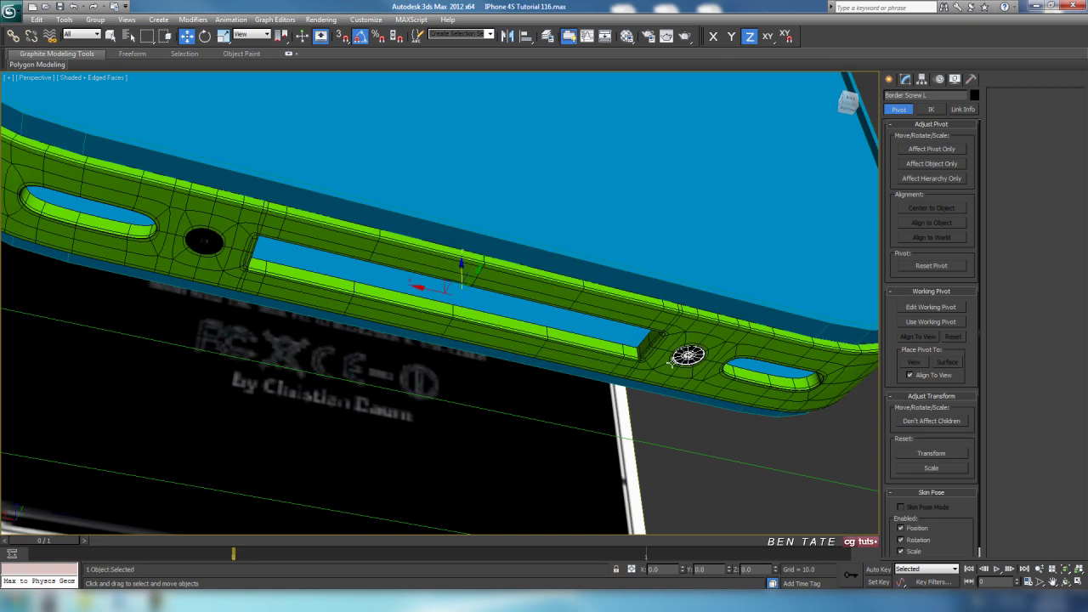
pyautogui.keyDown('ctrl'); pyautogui.click(204, 242); pyautogui.keyUp('ctrl')
pyautogui.press('m')
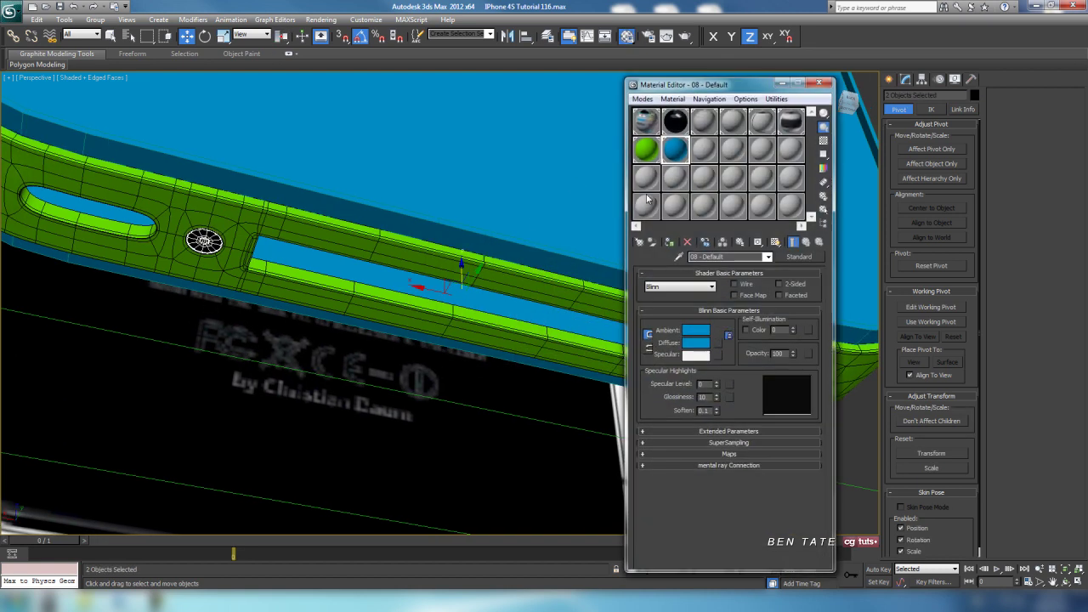
pyautogui.click(669, 243)
pyautogui.click(827, 83)
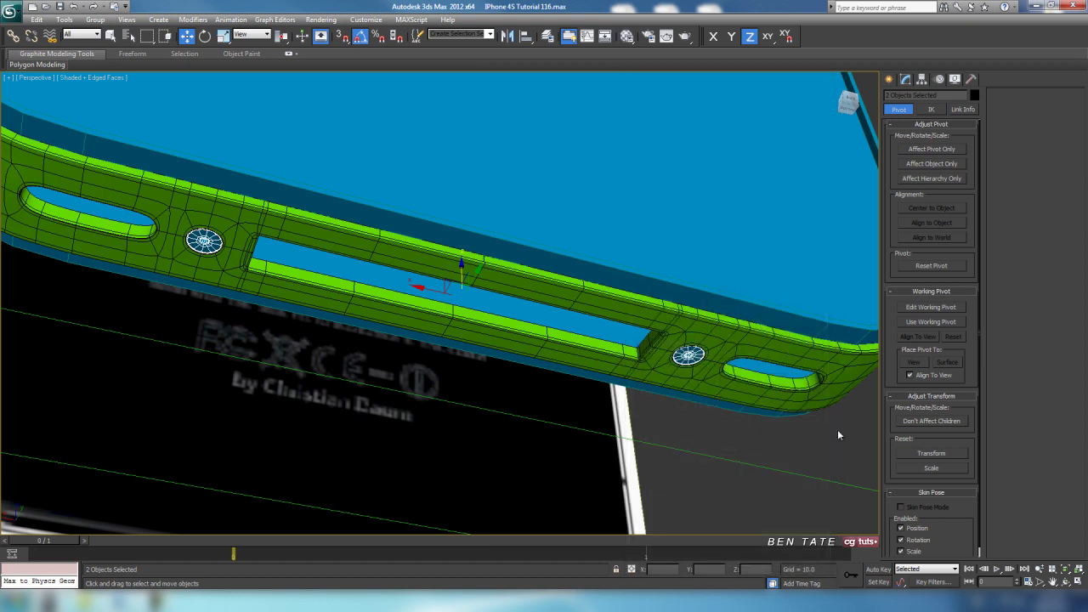
# Deselect the screws, hide edged faces and examine the finished bottom border in the Perspective view
pyautogui.click(831, 441)
pyautogui.press('F4')
pyautogui.scroll(-3, 693, 381)
pyautogui.scroll(-5, 692, 381)
pyautogui.keyDown('alt'); pyautogui.moveTo(693, 381); pyautogui.dragTo(438, 299, button='middle'); pyautogui.keyUp('alt')
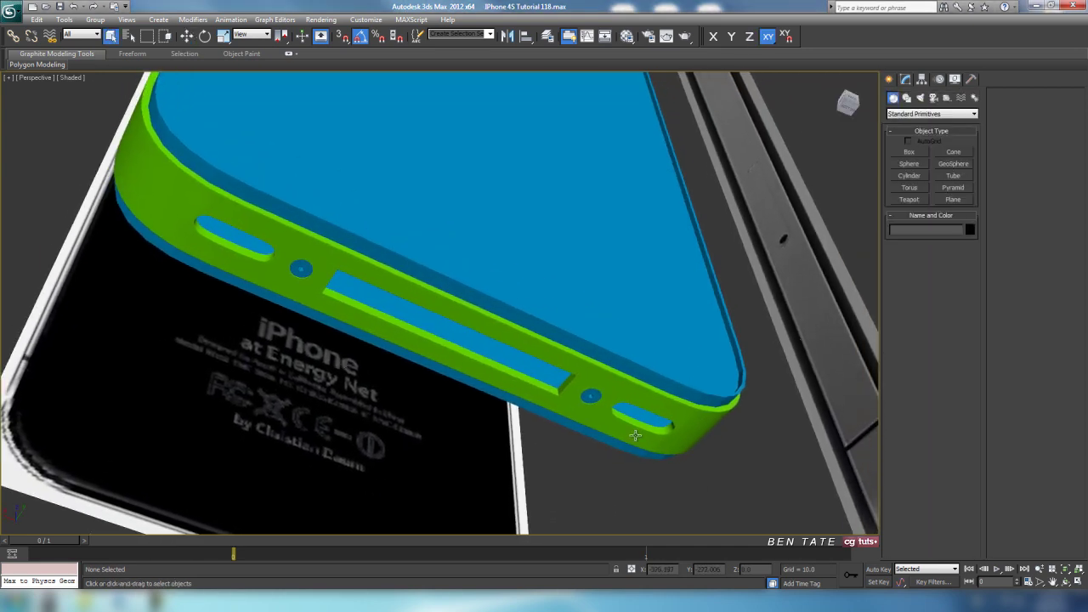
pyautogui.keyDown('alt'); pyautogui.moveTo(646, 459); pyautogui.dragTo(659, 464, button='middle'); pyautogui.keyUp('alt')
# Shade the Bottom view, select the Border - Bottom object and hide all unselected objects
pyautogui.hotkey('alt', 'w')
pyautogui.click(395, 289)
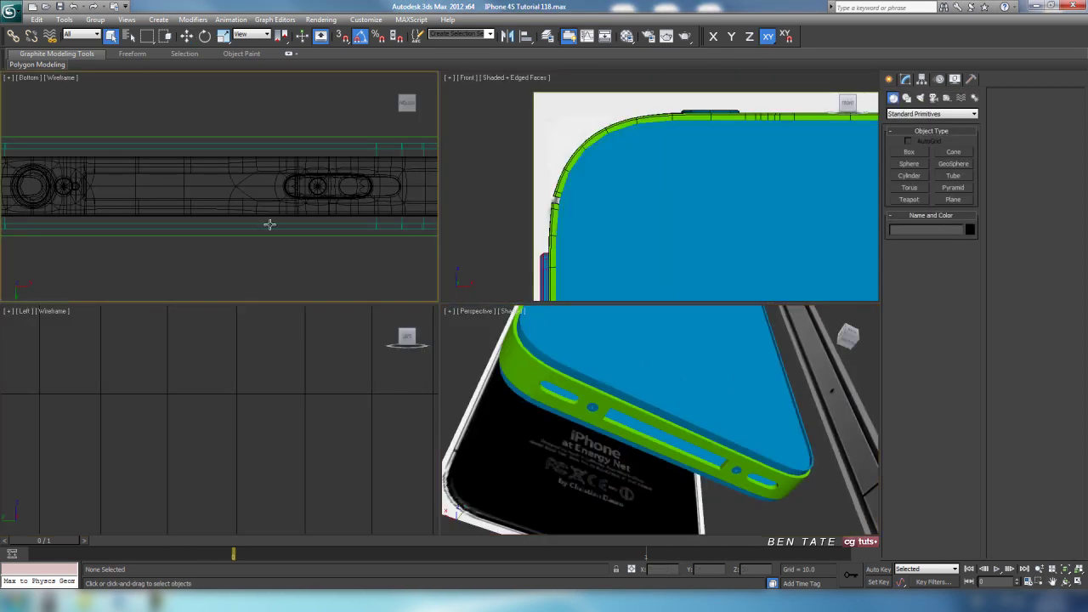
pyautogui.hotkey('alt', 'w')
pyautogui.scroll(-3, 567, 352)
pyautogui.scroll(5, 604, 364)
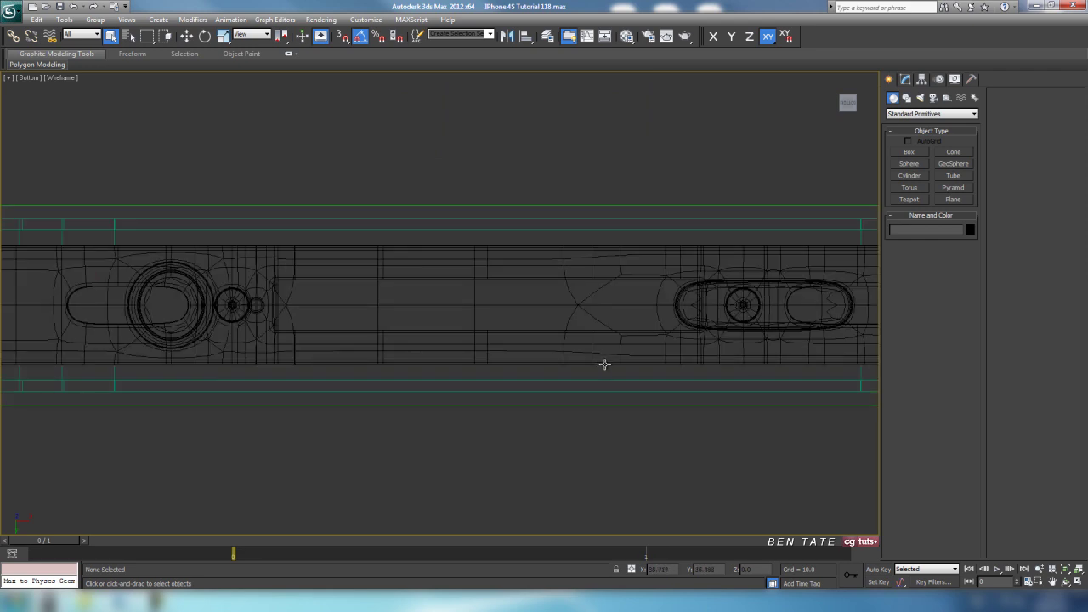
pyautogui.press('F3')
pyautogui.moveTo(642, 383); pyautogui.dragTo(654, 333, button='middle')
pyautogui.click(547, 345)
pyautogui.rightClick(655, 333)
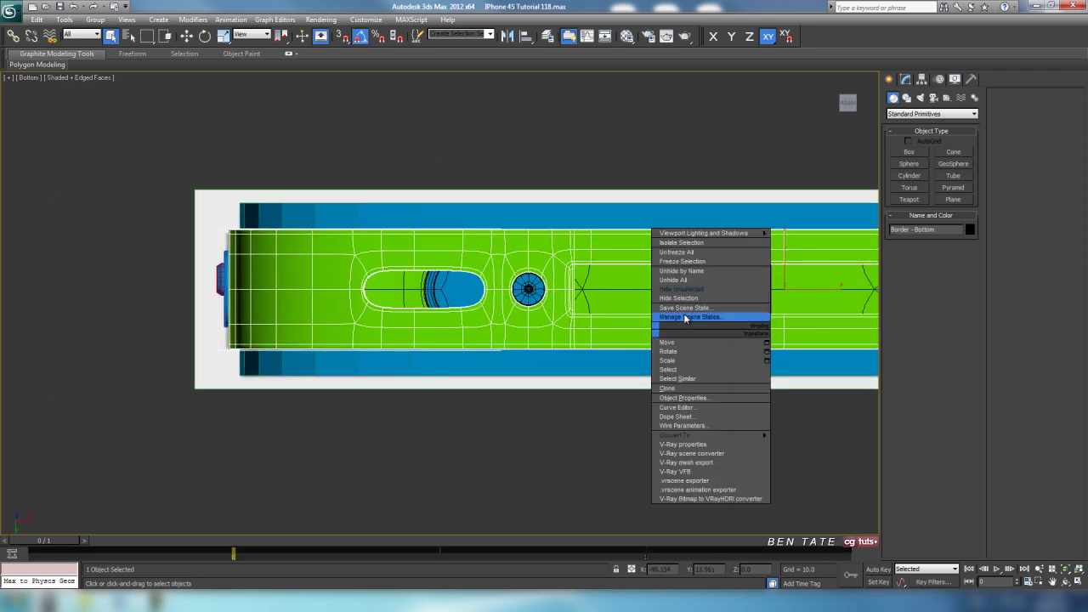
pyautogui.click(680, 286)
# On the Border - Bottom object's Editable Poly level, connect the lengthwise edges through the middle of the left slot with one segment
pyautogui.scroll(2, 510, 339)
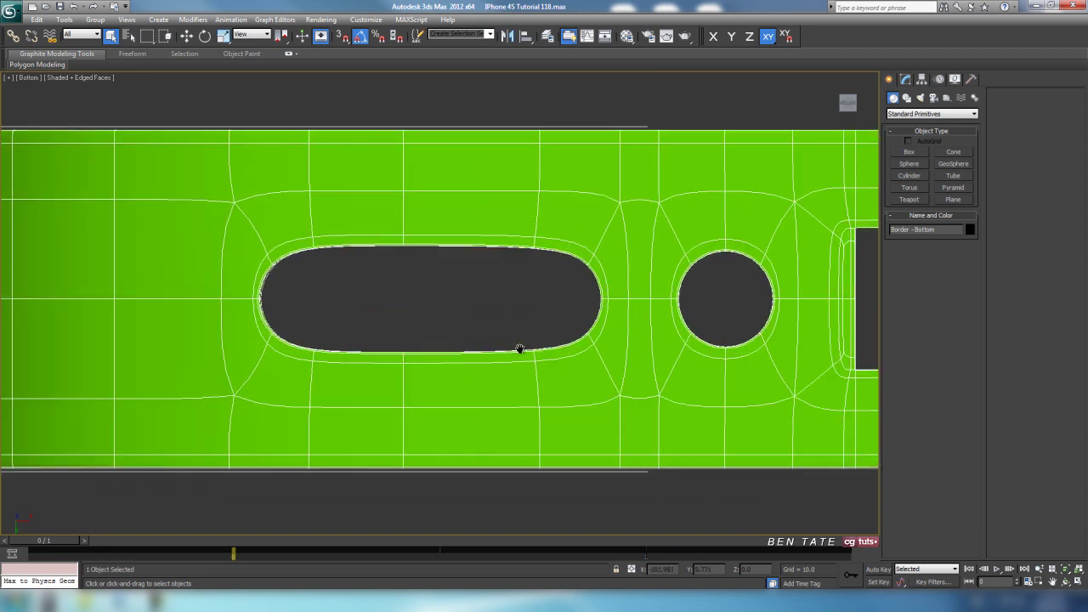
pyautogui.moveTo(518, 348); pyautogui.dragTo(519, 311, button='middle')
pyautogui.scroll(3, 518, 311)
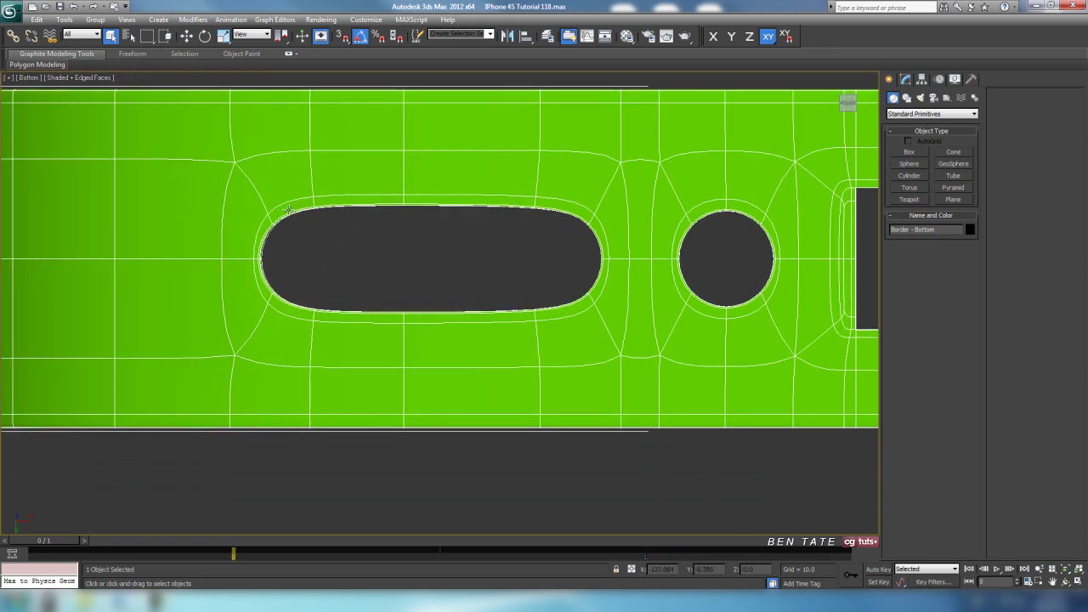
pyautogui.moveTo(530, 235); pyautogui.dragTo(482, 261, button='middle')
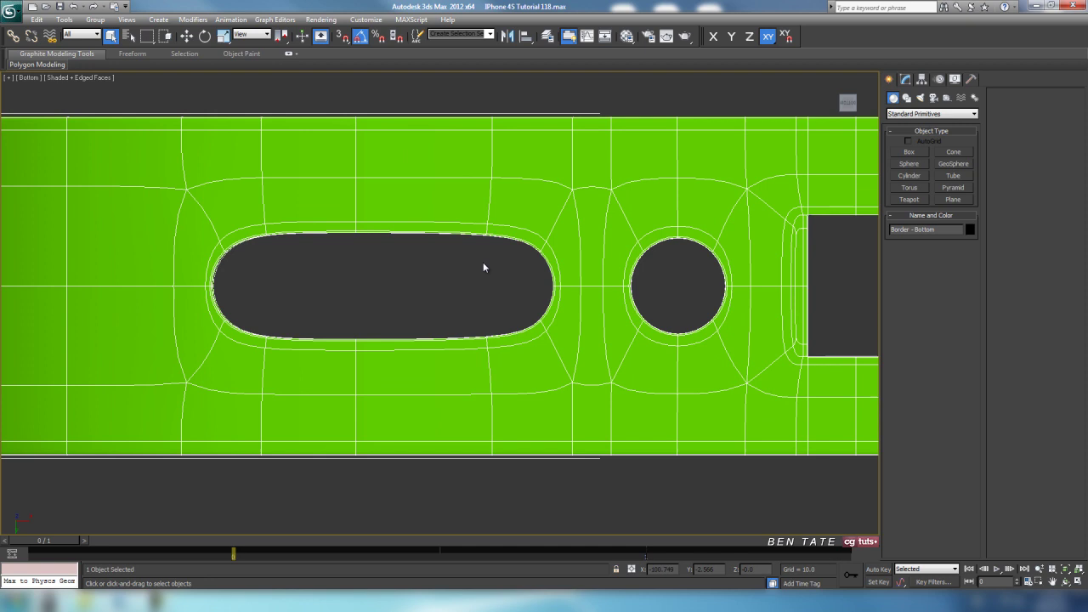
pyautogui.scroll(2, 481, 262)
pyautogui.scroll(-2, 437, 297)
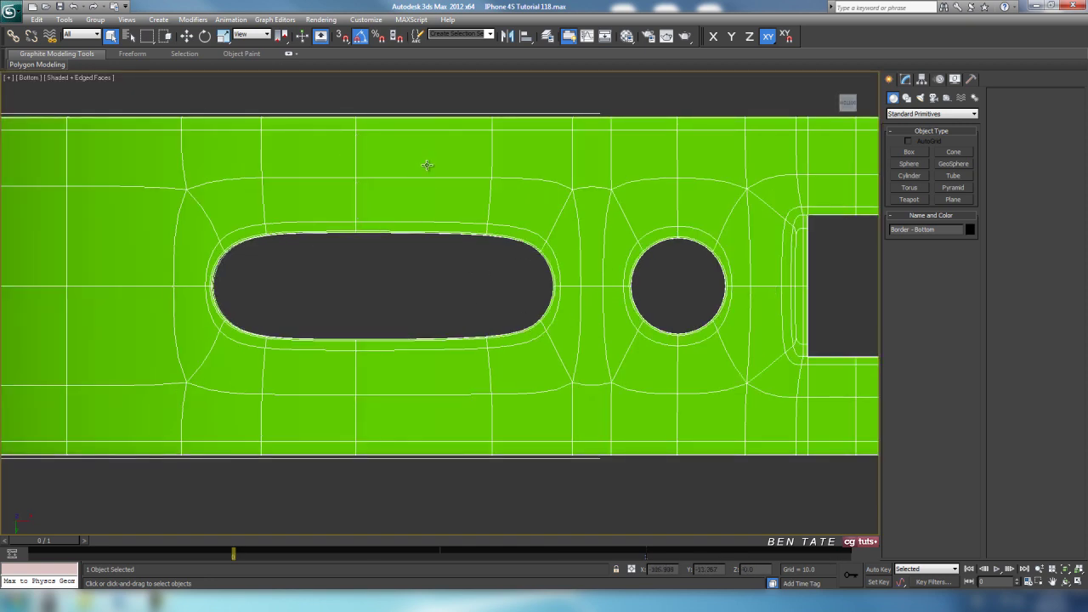
pyautogui.click(905, 78)
pyautogui.click(914, 203)
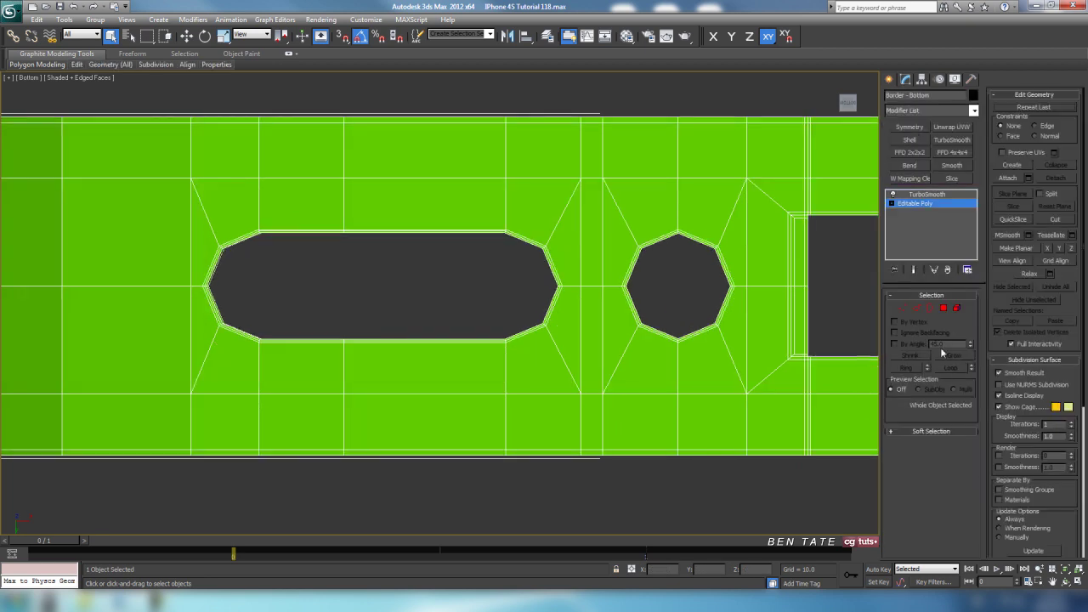
pyautogui.click(919, 309)
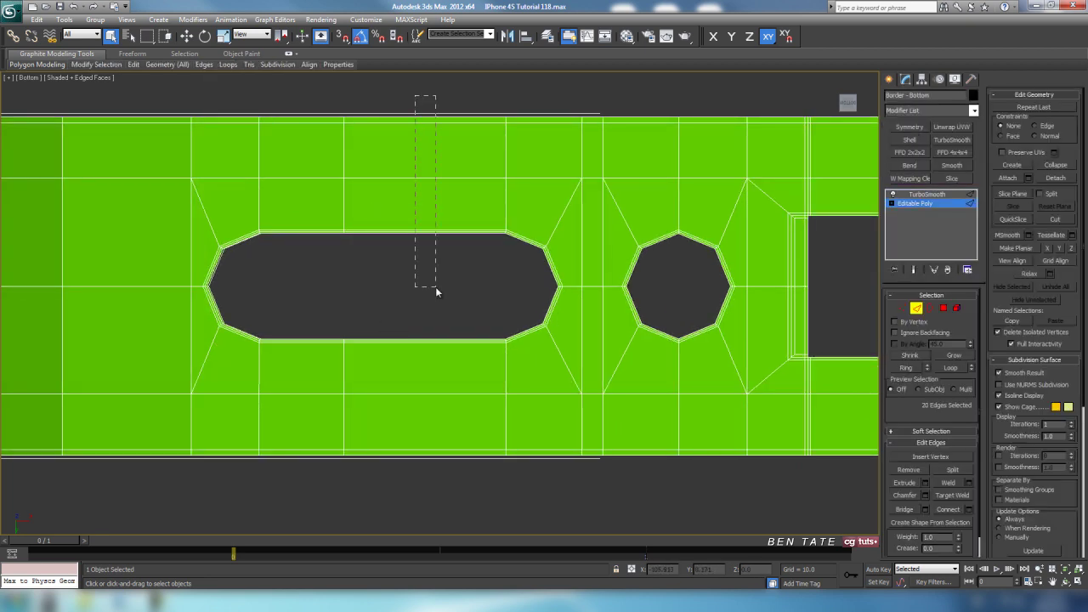
pyautogui.moveTo(456, 516); pyautogui.dragTo(456, 515)
pyautogui.click(968, 509)
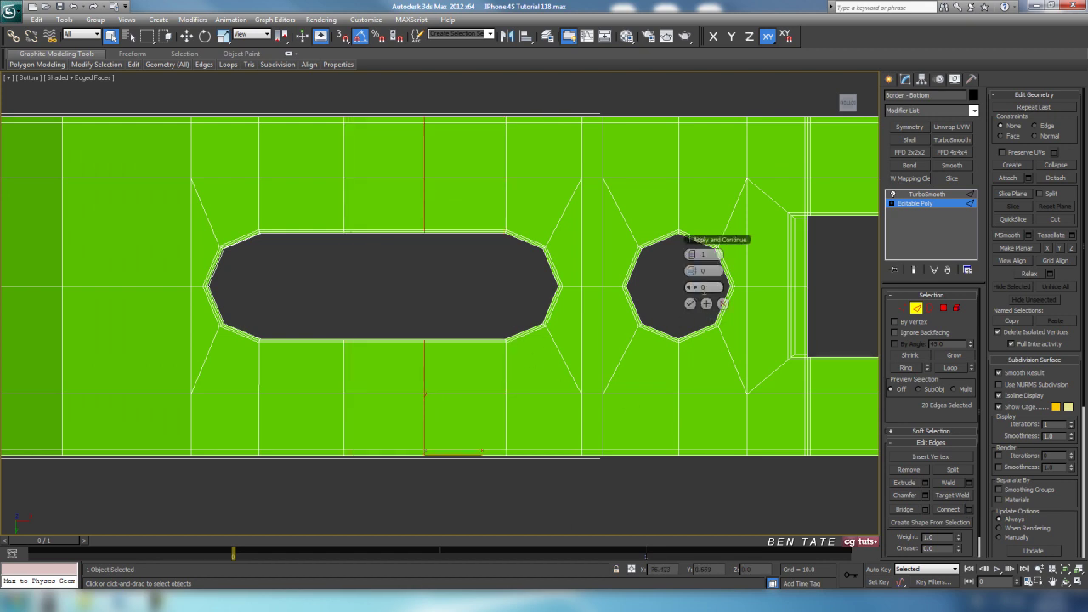
pyautogui.click(690, 304)
# Select the lengthwise edges through the middle of the right slot and connect them with one segment
pyautogui.moveTo(781, 328); pyautogui.dragTo(533, 325, button='middle')
pyautogui.scroll(-5, 556, 311)
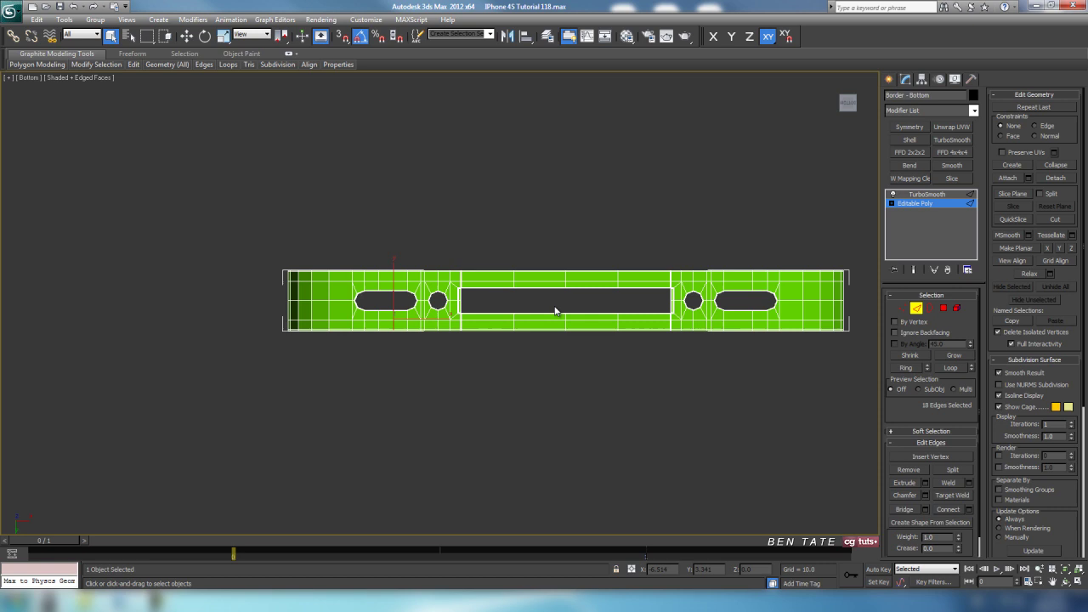
pyautogui.moveTo(664, 312); pyautogui.dragTo(387, 309, button='middle')
pyautogui.scroll(3, 408, 297)
pyautogui.moveTo(484, 187); pyautogui.dragTo(507, 427)
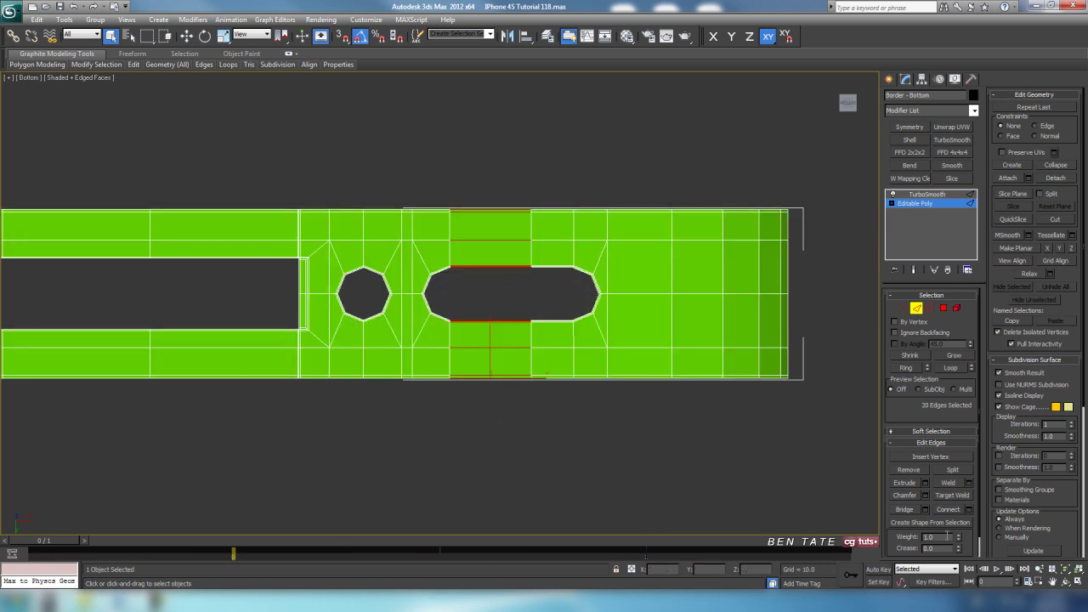
pyautogui.click(954, 511)
# Leave edge editing, return the border to its TurboSmooth level and examine the smoothed outline of the left slot
pyautogui.moveTo(182, 384); pyautogui.dragTo(430, 365, button='middle')
pyautogui.moveTo(262, 363); pyautogui.dragTo(494, 355, button='middle')
pyautogui.scroll(4, 396, 303)
pyautogui.moveTo(245, 300); pyautogui.dragTo(651, 318, button='middle')
pyautogui.click(918, 309)
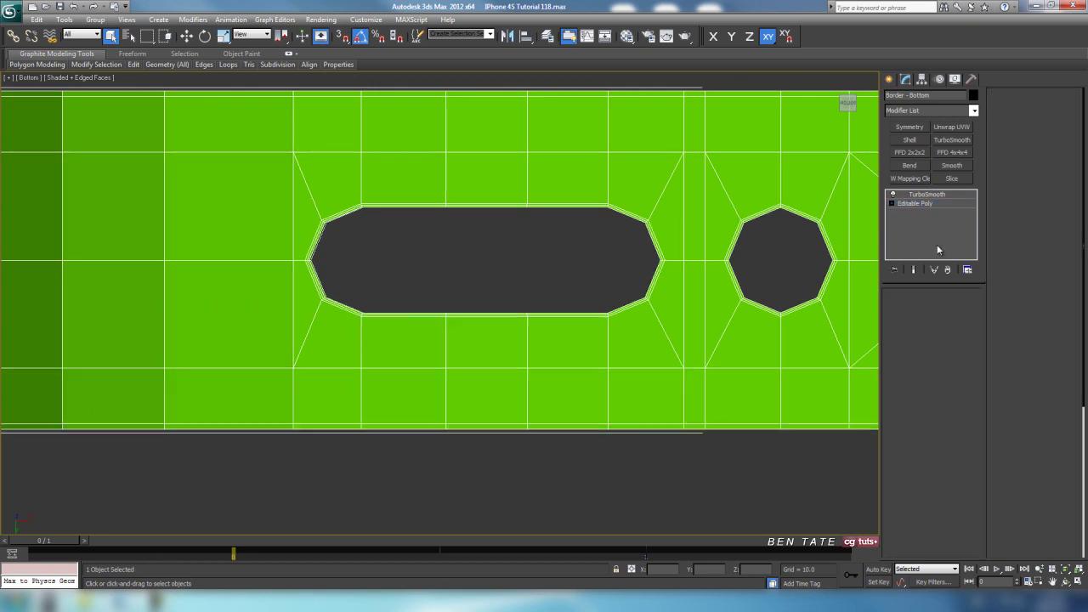
pyautogui.click(922, 195)
pyautogui.moveTo(697, 289); pyautogui.dragTo(650, 311, button='middle')
pyautogui.scroll(4, 613, 351)
pyautogui.moveTo(556, 323); pyautogui.dragTo(580, 318, button='middle')
pyautogui.moveTo(577, 256)
pyautogui.mouseDown(button='middle')
pyautogui.moveTo(576, 270)
pyautogui.moveTo(585, 255)
pyautogui.mouseUp(button='middle')
pyautogui.scroll(-3, 599, 268)
pyautogui.scroll(3, 600, 284)
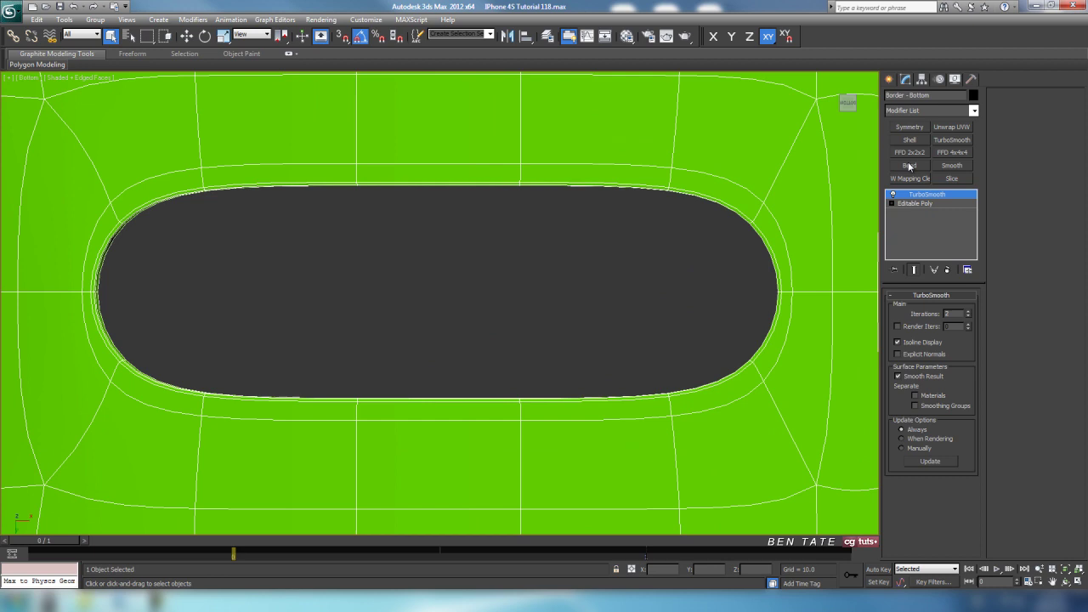
# Show the Bottom view in wireframe and draw a plane about 14.1 long and 39.7 wide over the left slot
pyautogui.click(889, 78)
pyautogui.moveTo(596, 299); pyautogui.dragTo(599, 290, button='middle')
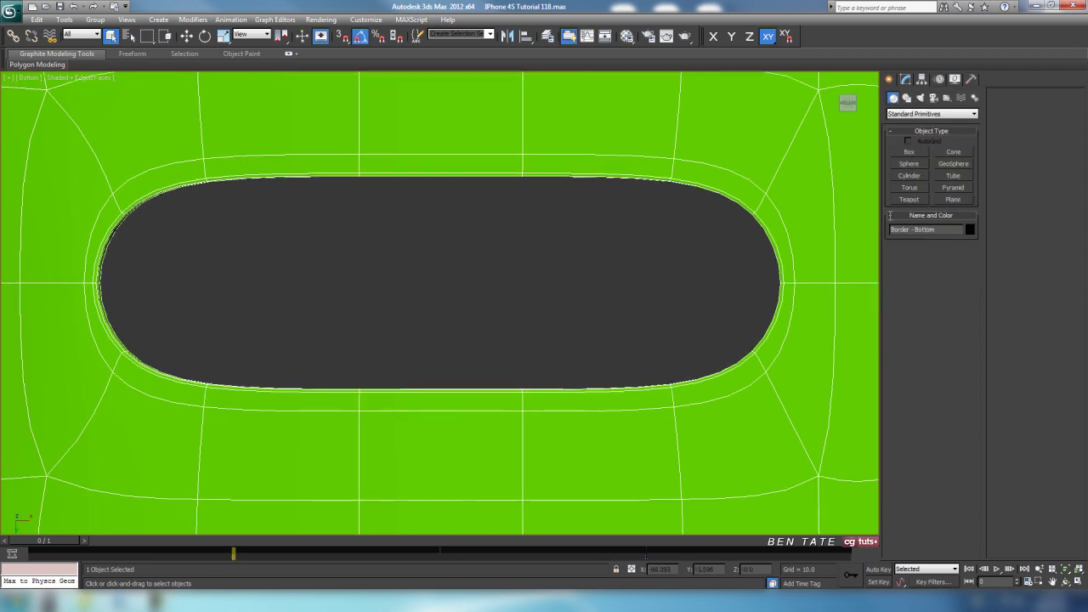
pyautogui.click(964, 203)
pyautogui.press('F3')
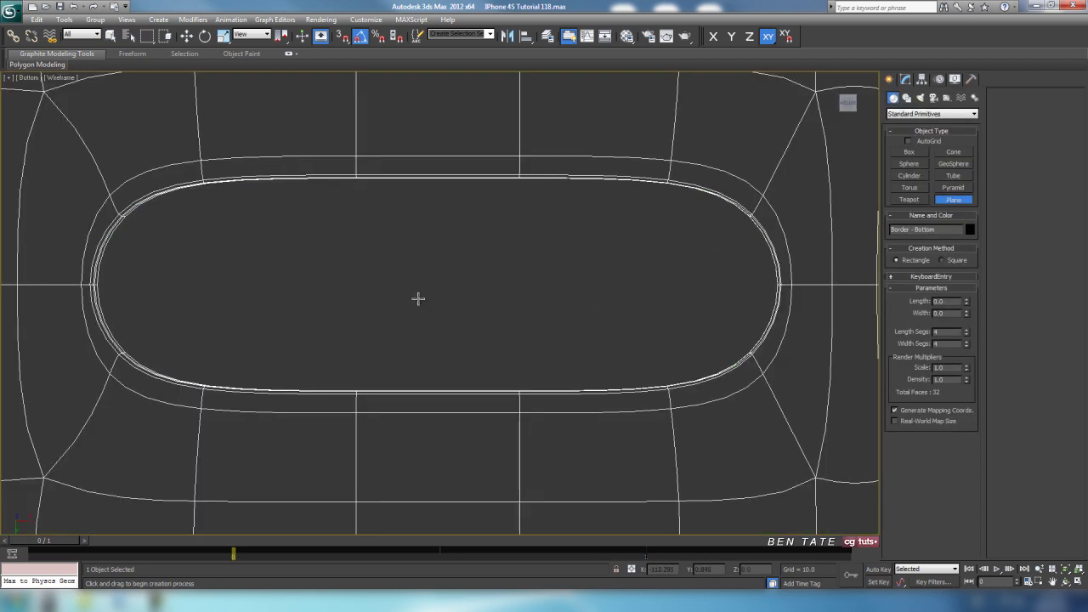
pyautogui.moveTo(74, 150); pyautogui.dragTo(795, 408)
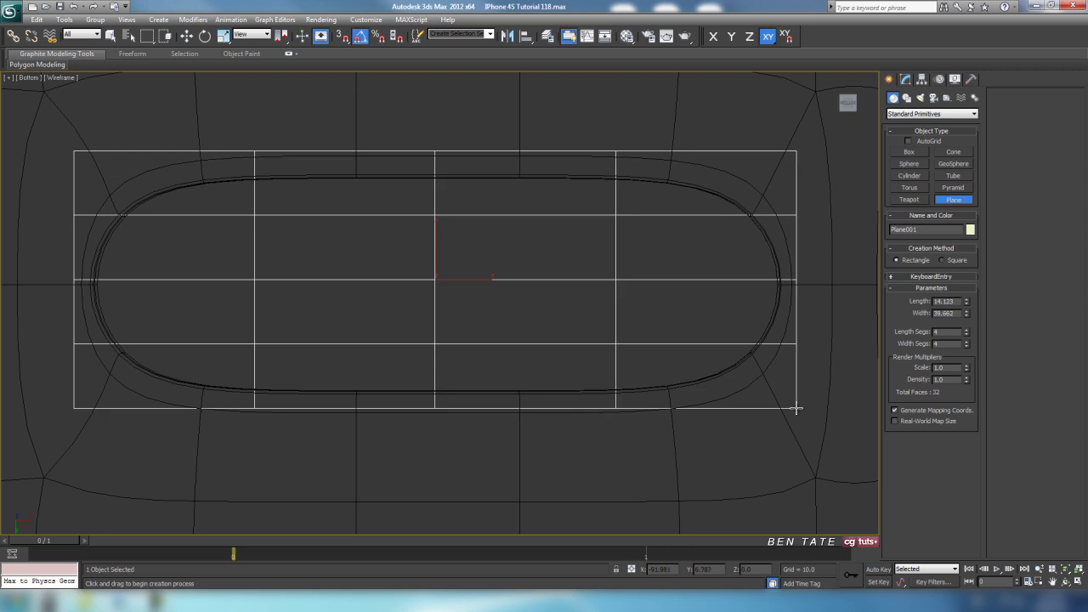
# Move the plane along the Y axis to centre it on the slot
pyautogui.press('w')
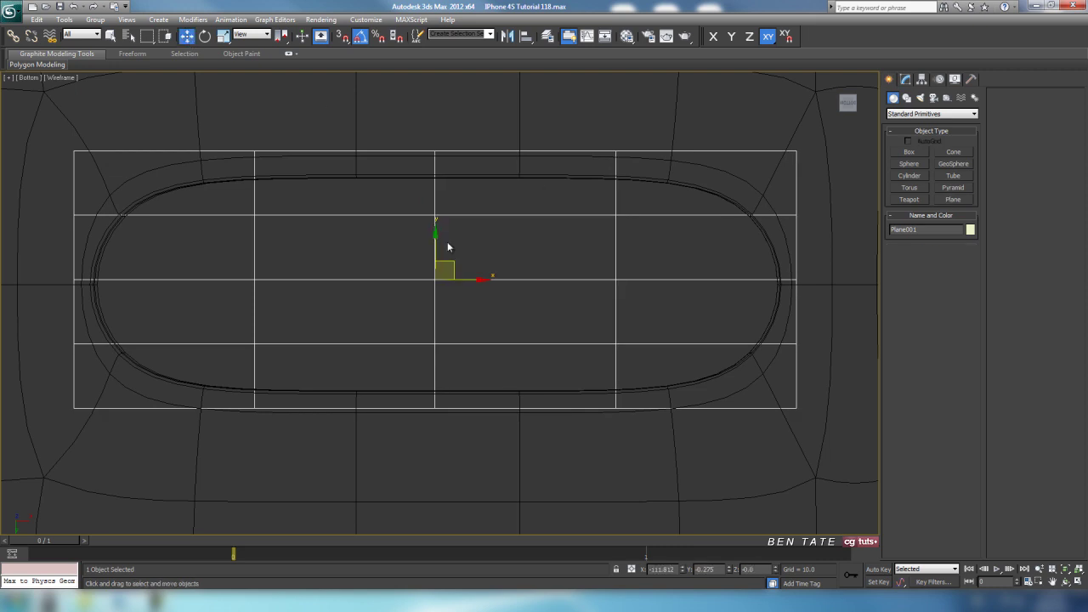
pyautogui.moveTo(438, 246); pyautogui.dragTo(440, 251)
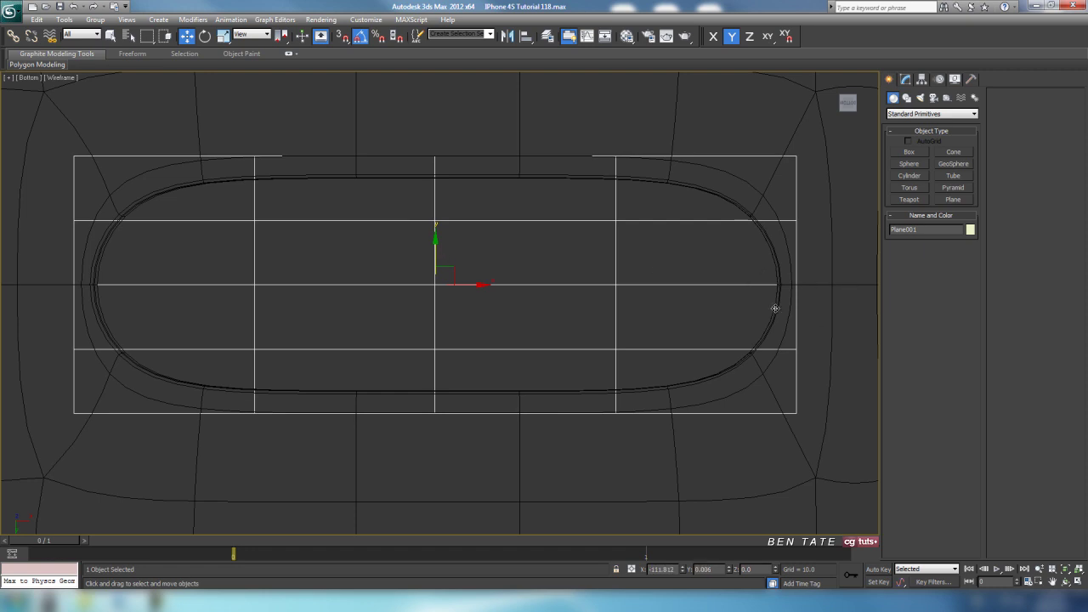
pyautogui.moveTo(775, 307); pyautogui.dragTo(784, 274, button='middle')
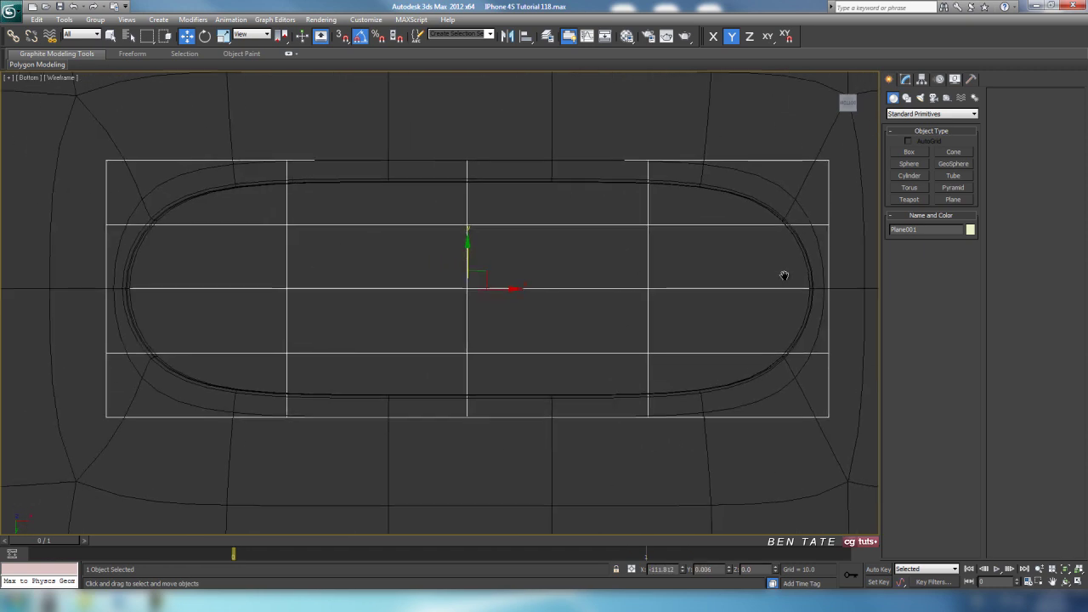
# Set the plane's length to 14 and its width to 40
pyautogui.click(905, 79)
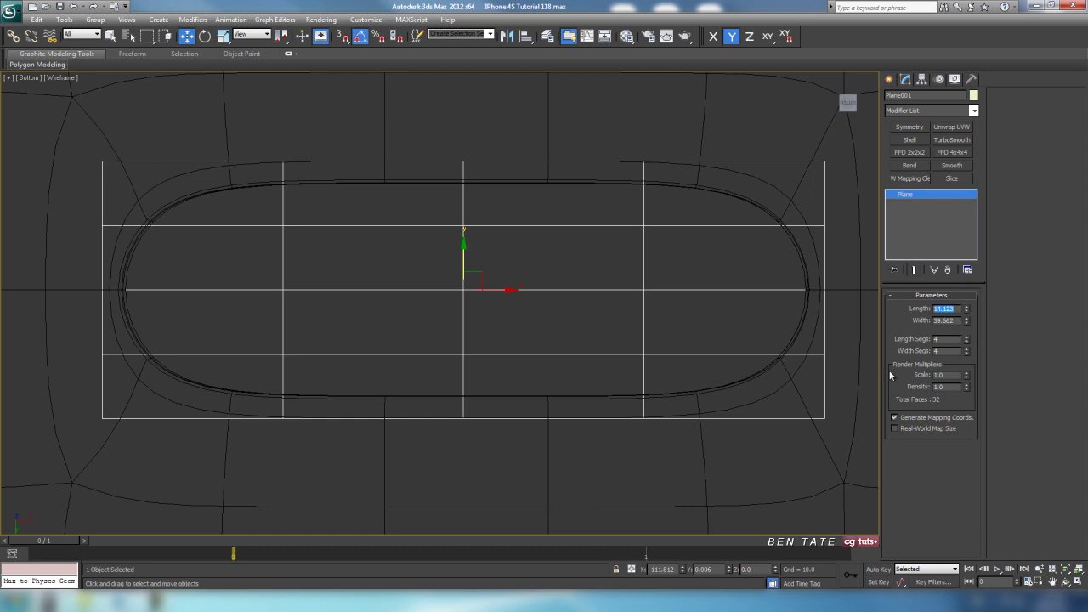
pyautogui.write('14')
pyautogui.press('Tab')
pyautogui.write('40')
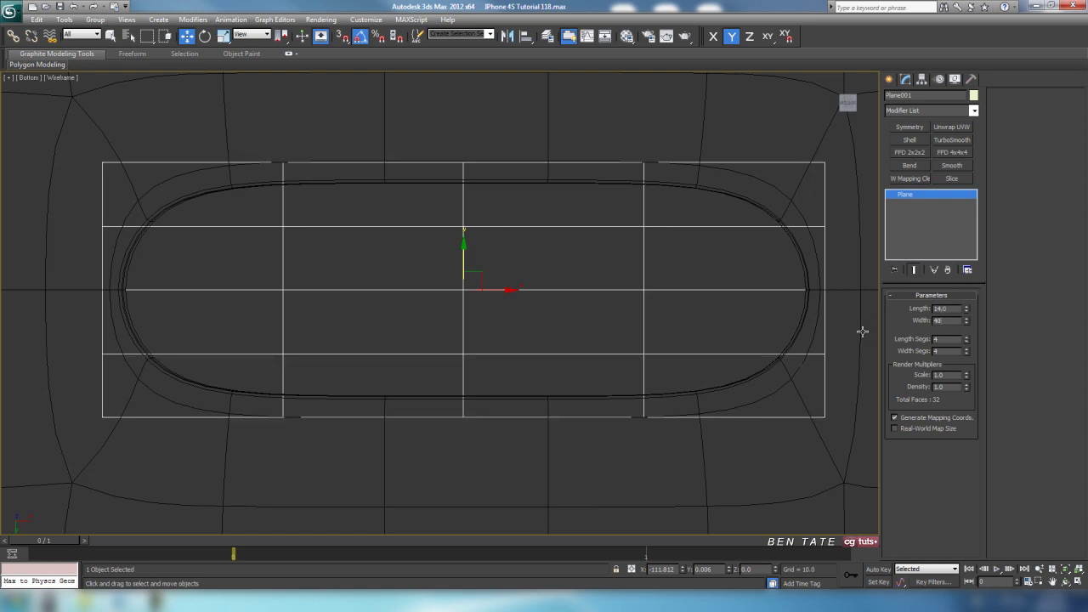
pyautogui.press('Return')
pyautogui.moveTo(702, 326); pyautogui.dragTo(710, 316, button='middle')
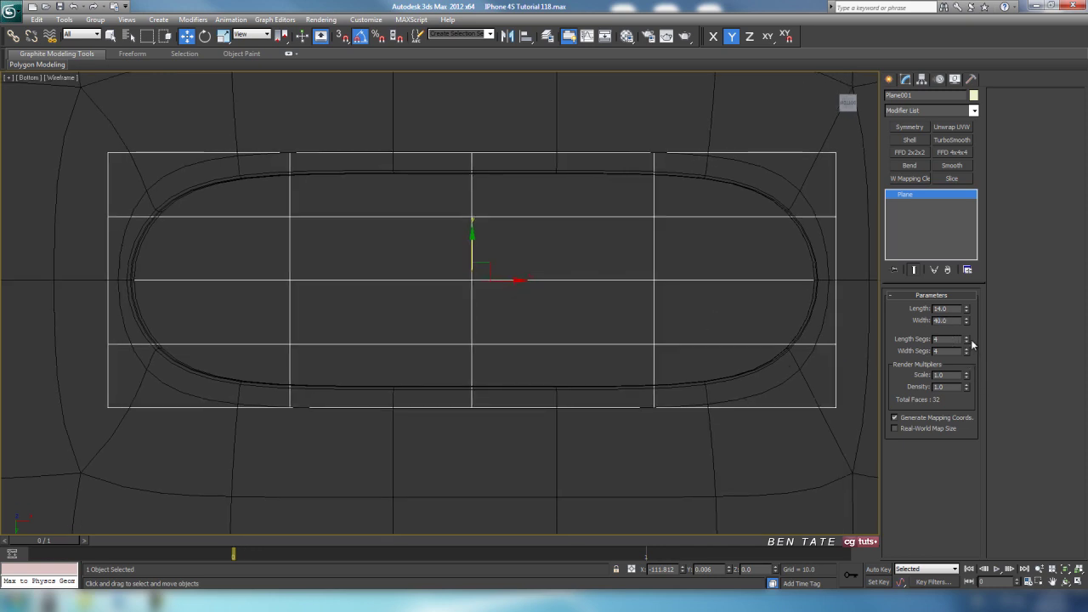
# Set the plane's length segments to 12 and its width segments to 36
pyautogui.write('15')
pyautogui.press('Return')
pyautogui.moveTo(790, 313)
pyautogui.mouseDown(button='middle')
pyautogui.moveTo(794, 339)
pyautogui.moveTo(789, 331)
pyautogui.mouseUp(button='middle')
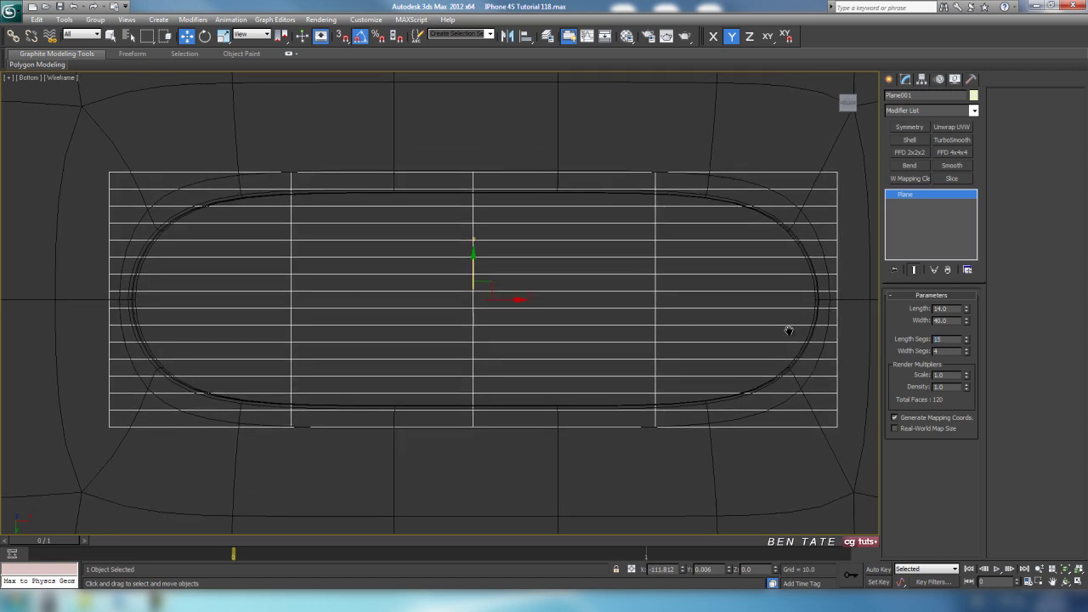
pyautogui.click(965, 342)
pyautogui.click(966, 341)
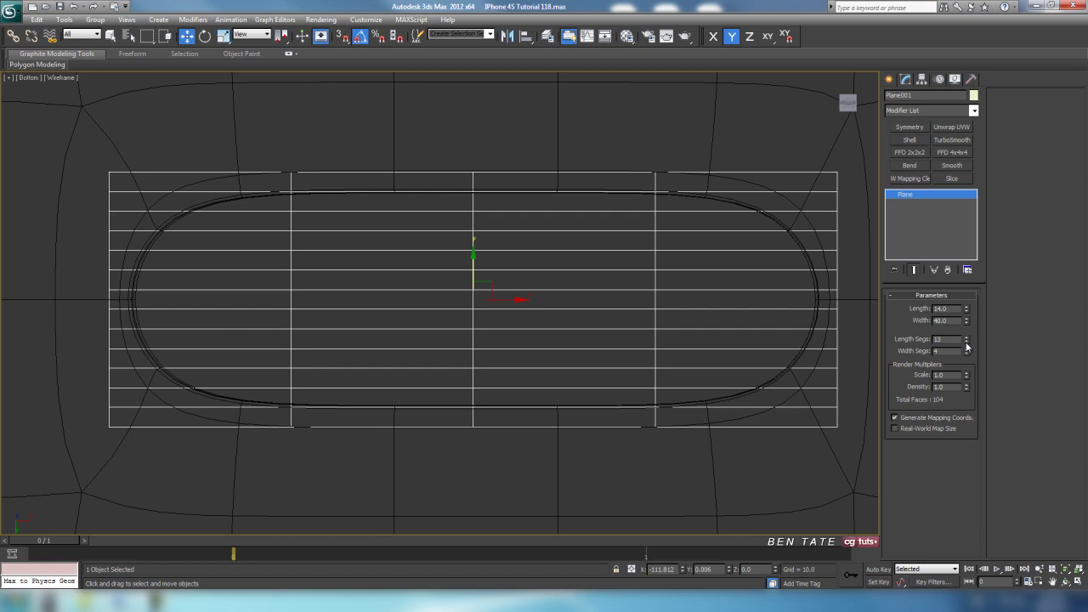
pyautogui.click(965, 341)
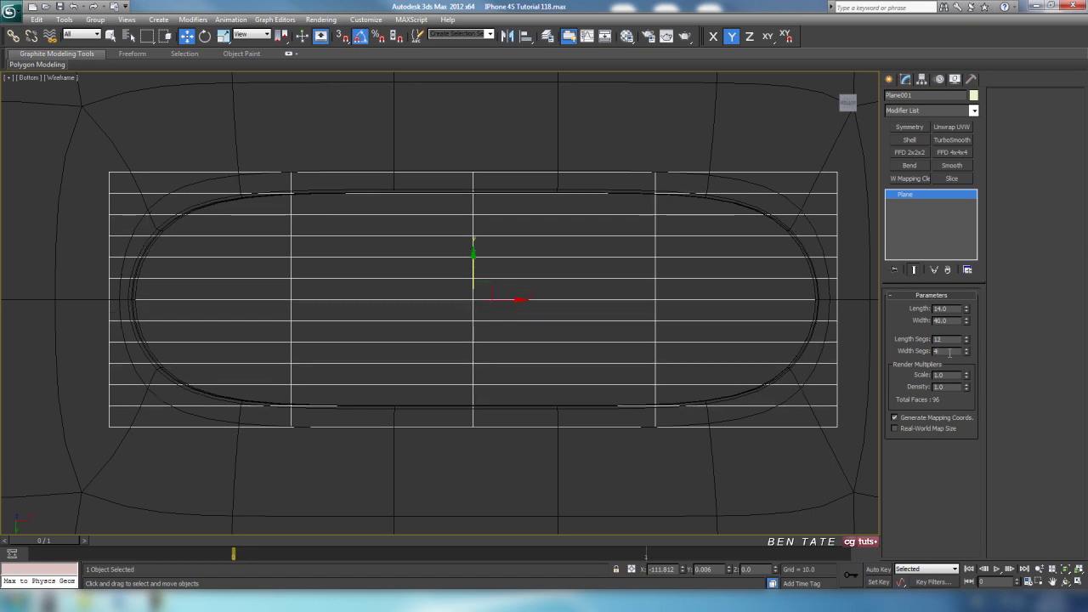
pyautogui.write('36')
pyautogui.press('Return')
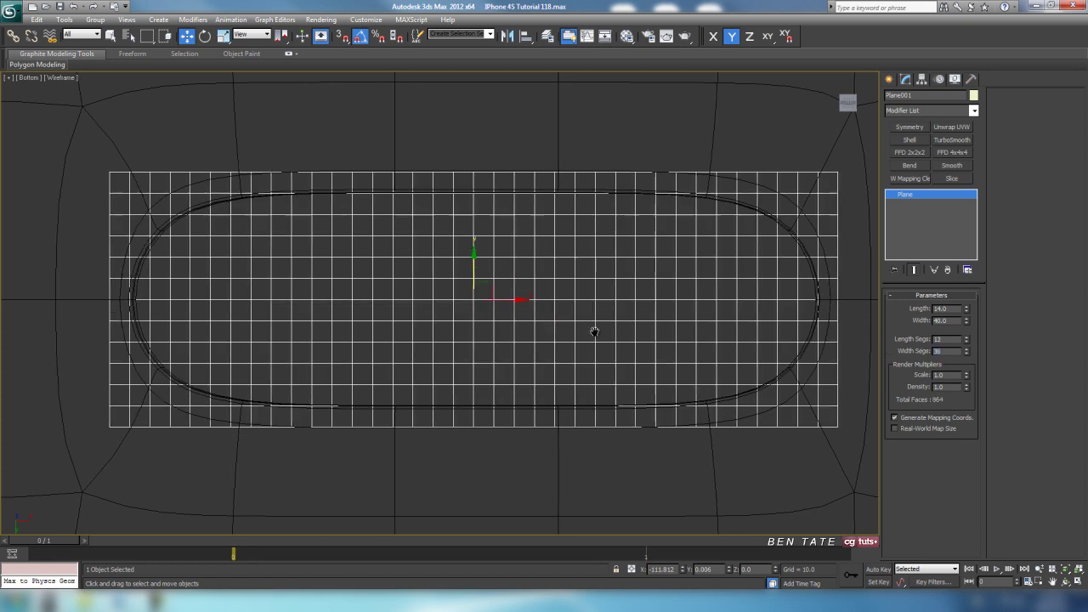
# Examine the squareness of the plane's grid cells and how the grid lines up with the slot's outline
pyautogui.moveTo(592, 332); pyautogui.dragTo(601, 340, button='middle')
pyautogui.scroll(6, 600, 339)
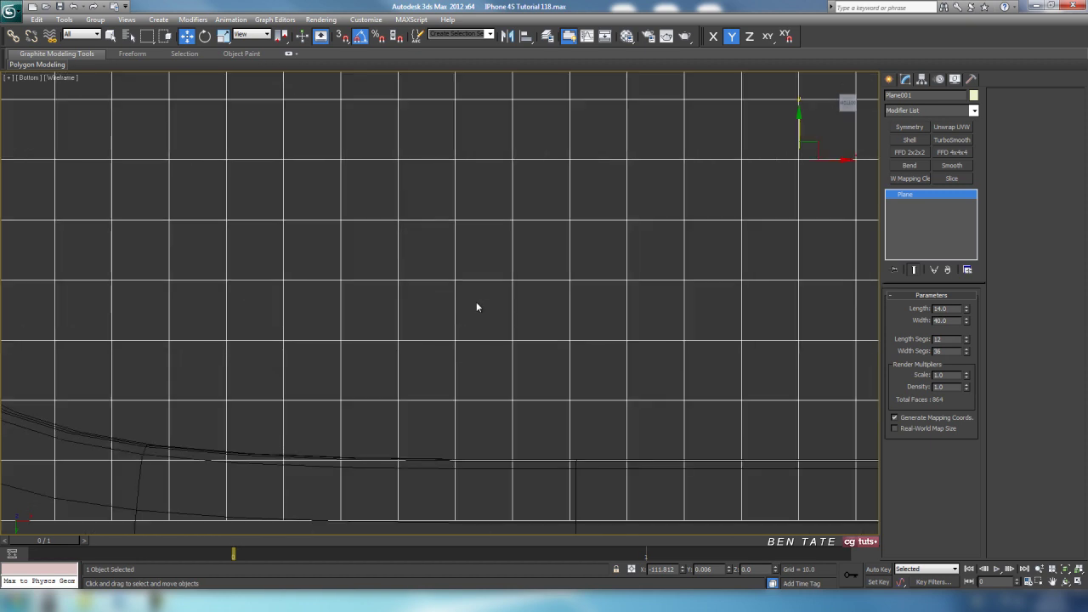
pyautogui.scroll(-7, 476, 301)
pyautogui.scroll(2, 595, 308)
pyautogui.moveTo(608, 287); pyautogui.dragTo(512, 337, button='middle')
pyautogui.moveTo(706, 286); pyautogui.dragTo(656, 288, button='middle')
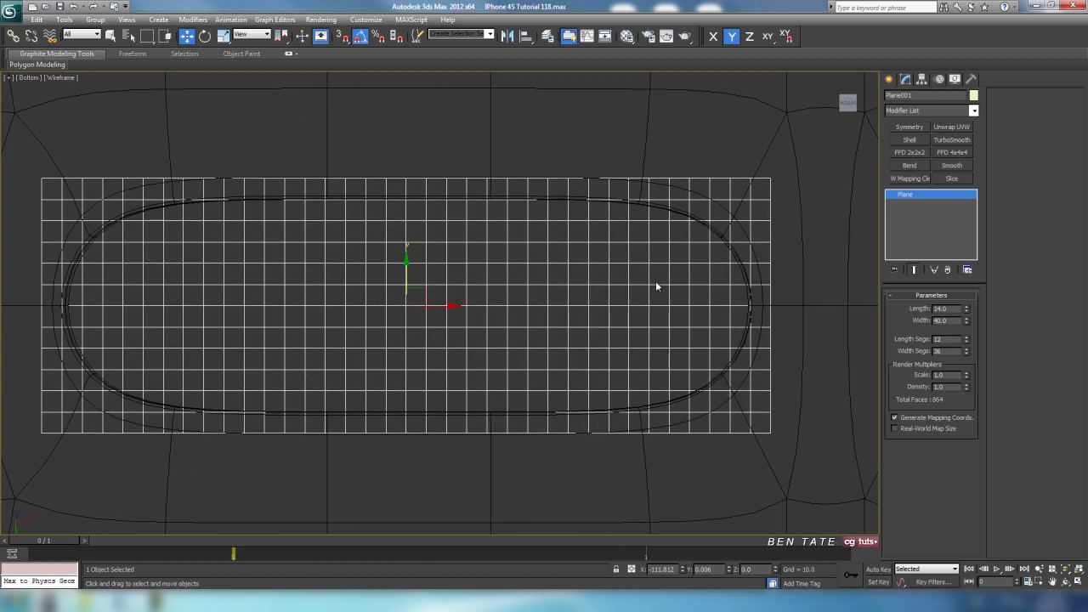
pyautogui.moveTo(631, 372)
pyautogui.mouseDown(button='middle')
pyautogui.moveTo(641, 351)
pyautogui.moveTo(646, 376)
pyautogui.mouseUp(button='middle')
pyautogui.scroll(5, 647, 373)
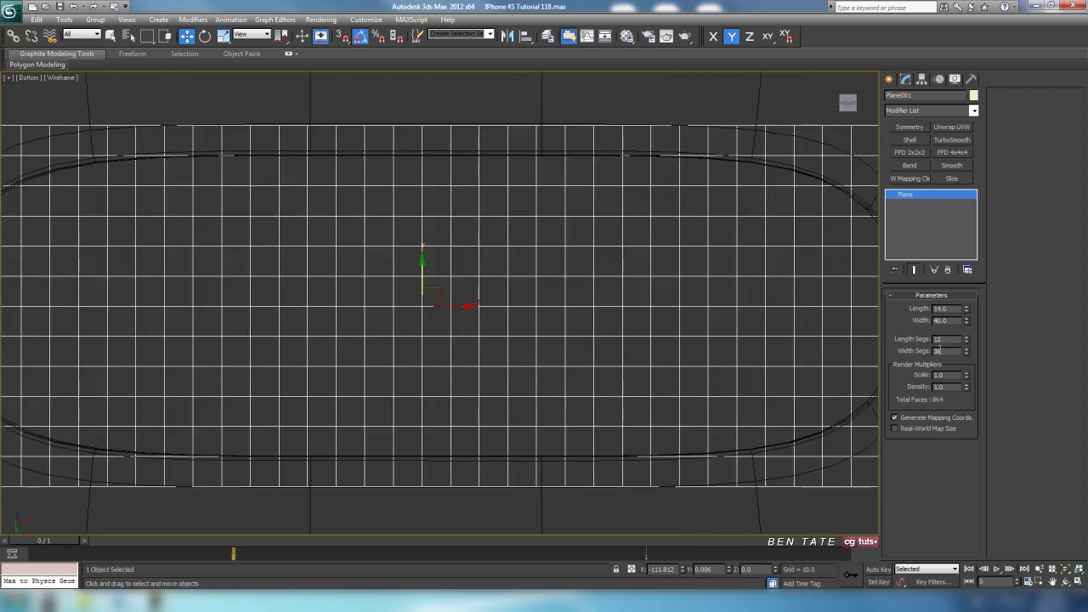
pyautogui.scroll(-4, 674, 338)
pyautogui.scroll(3, 709, 361)
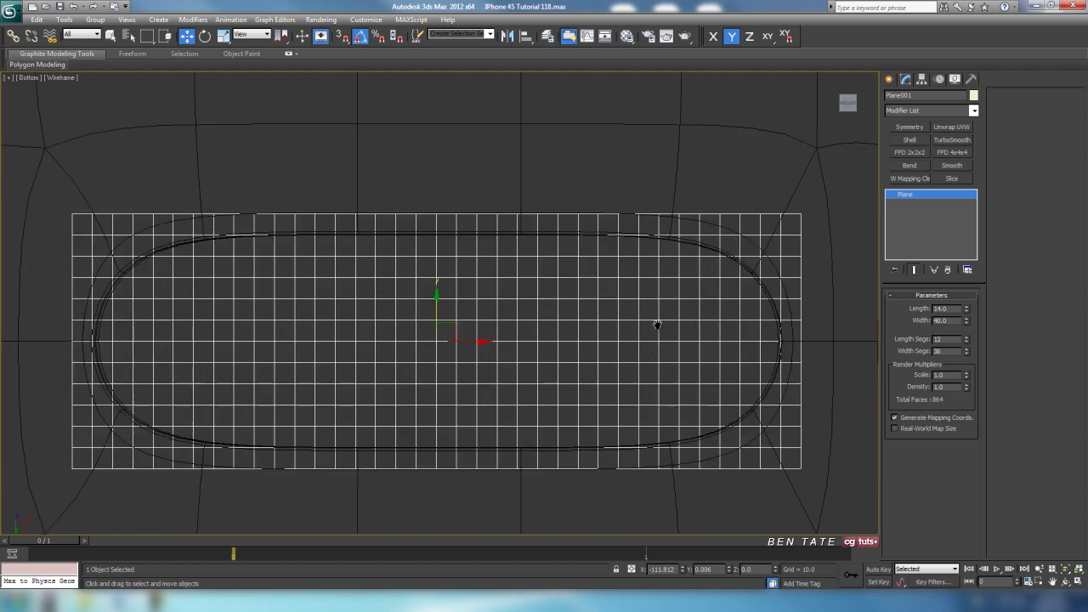
pyautogui.scroll(-2, 664, 306)
# Convert the plane over the slot to an Editable Poly
pyautogui.rightClick(631, 296)
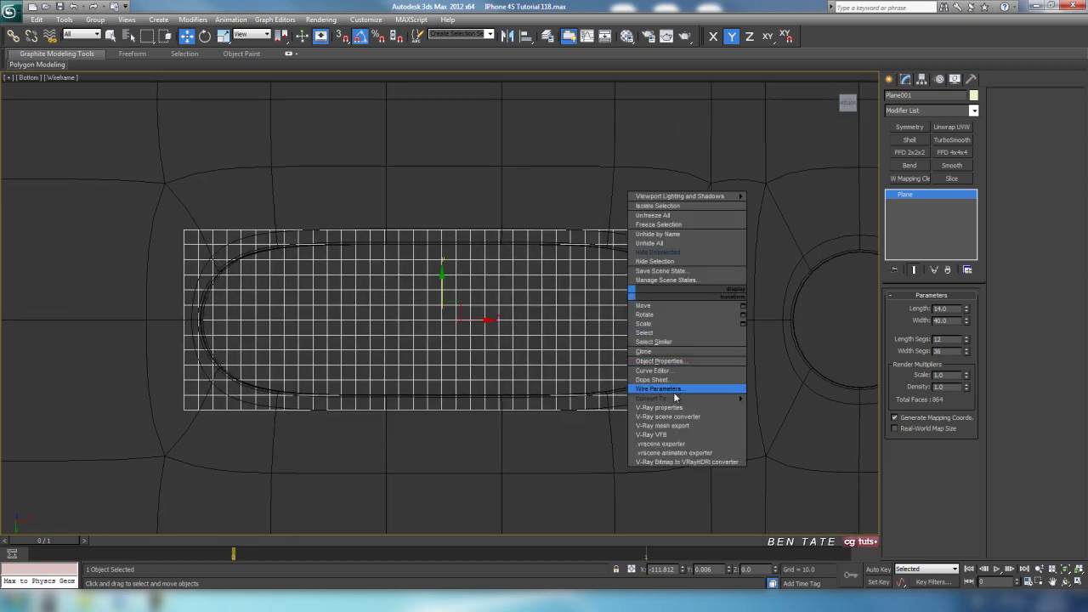
pyautogui.moveTo(673, 397)
pyautogui.click(765, 409)
pyautogui.scroll(3, 692, 308)
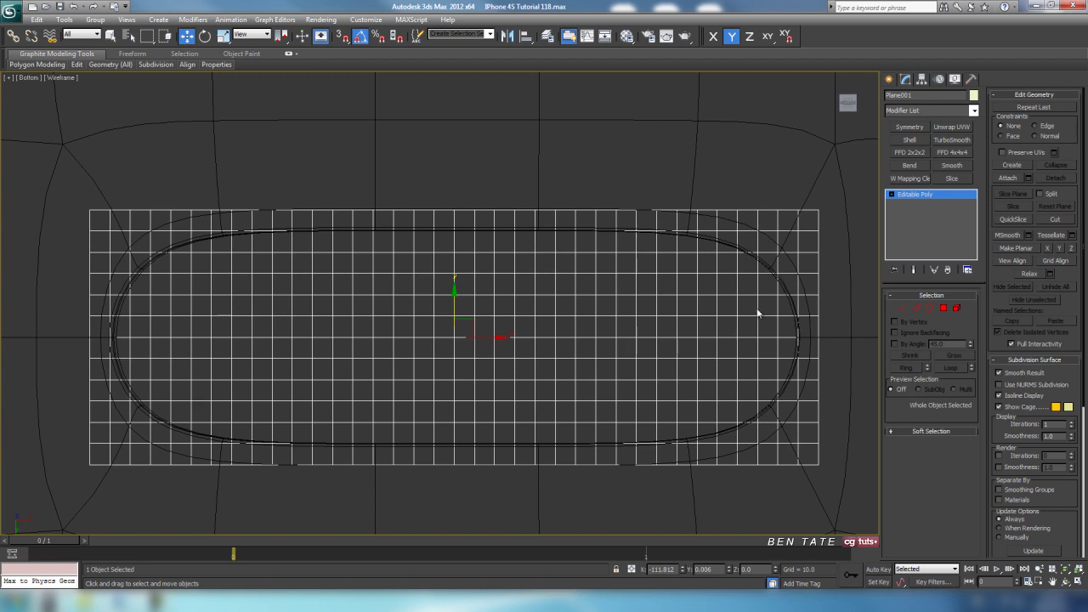
# Select all edges of the plane and connect them with one segment
pyautogui.click(916, 308)
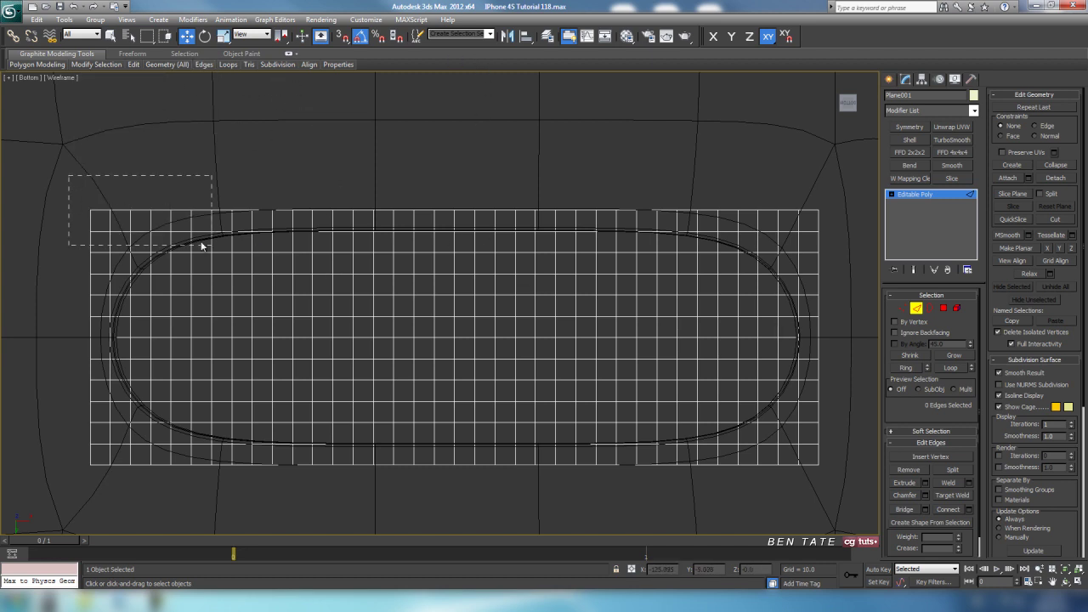
pyautogui.moveTo(202, 246); pyautogui.dragTo(853, 444)
pyautogui.moveTo(848, 502); pyautogui.dragTo(849, 503)
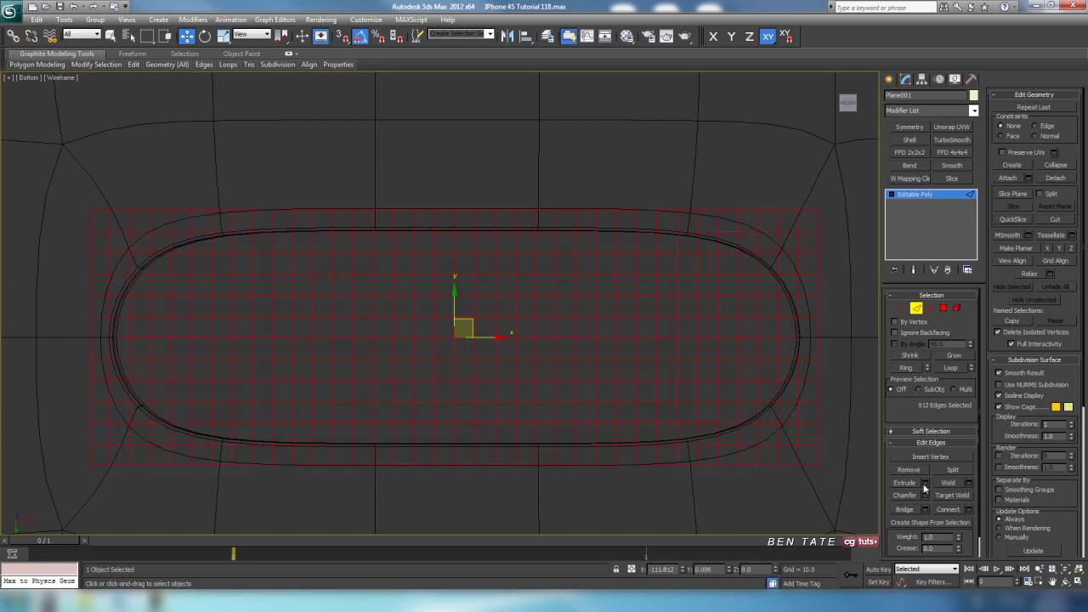
pyautogui.click(969, 510)
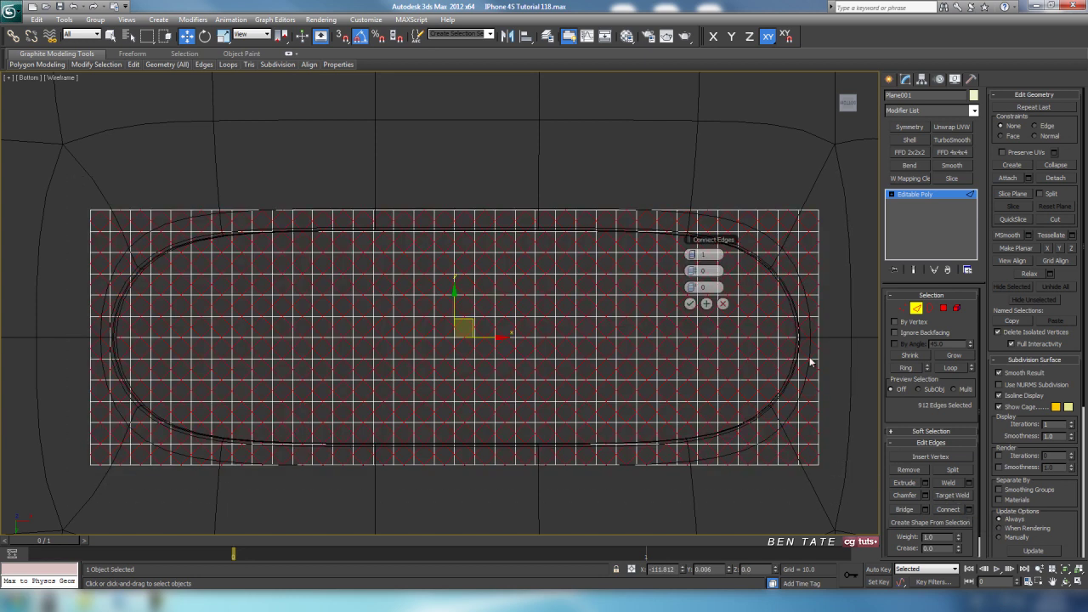
pyautogui.click(689, 303)
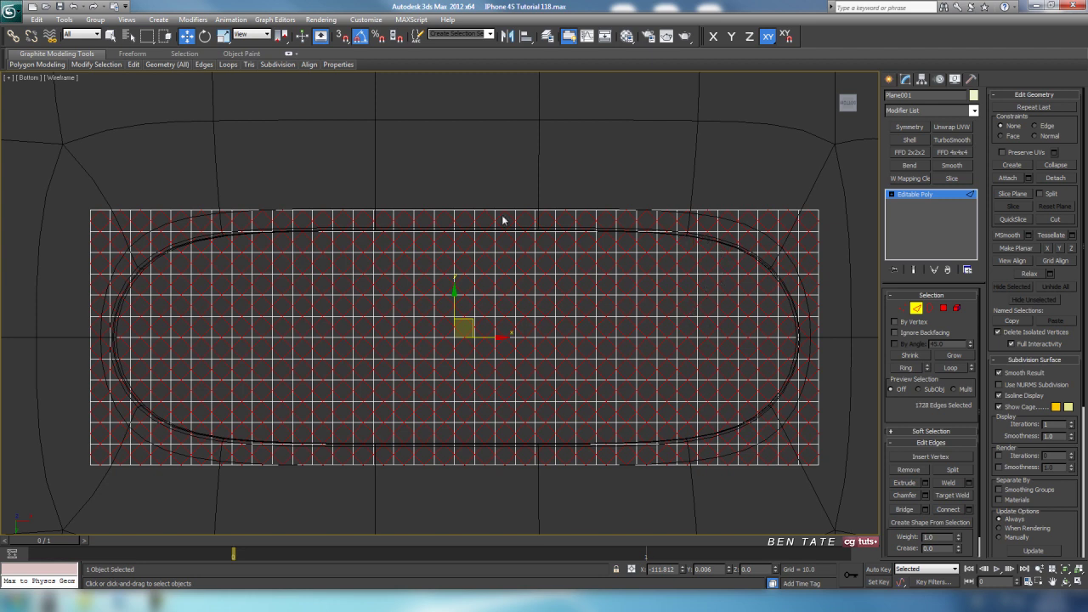
pyautogui.moveTo(671, 376); pyautogui.dragTo(661, 365, button='middle')
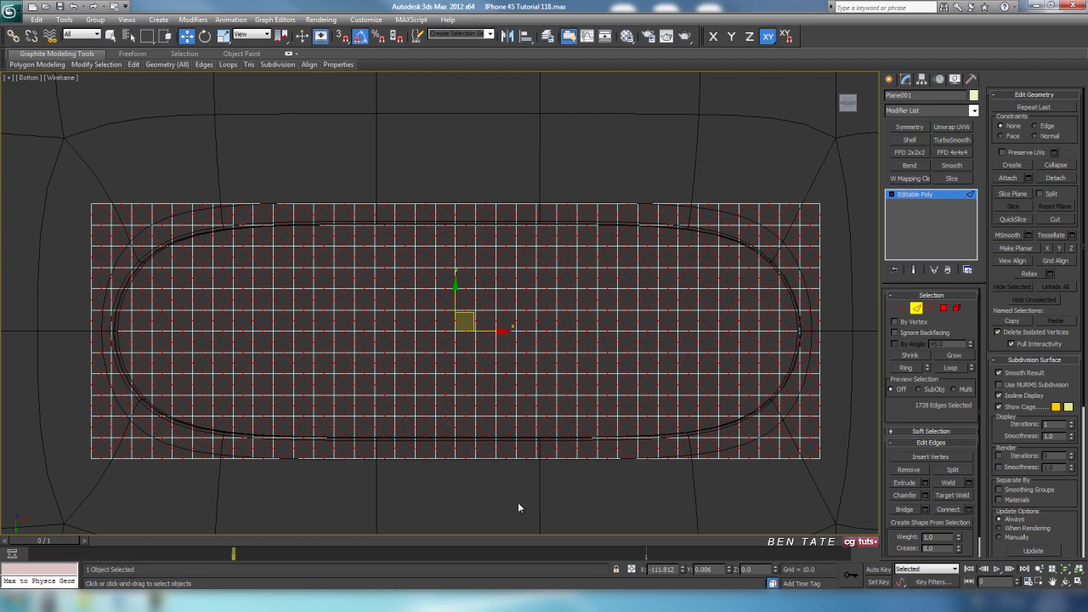
# Remove the plane's original grid edges so only the diagonal edges and border remain, and leave edge editing
pyautogui.hotkey('ctrl', 'shift', 'e')
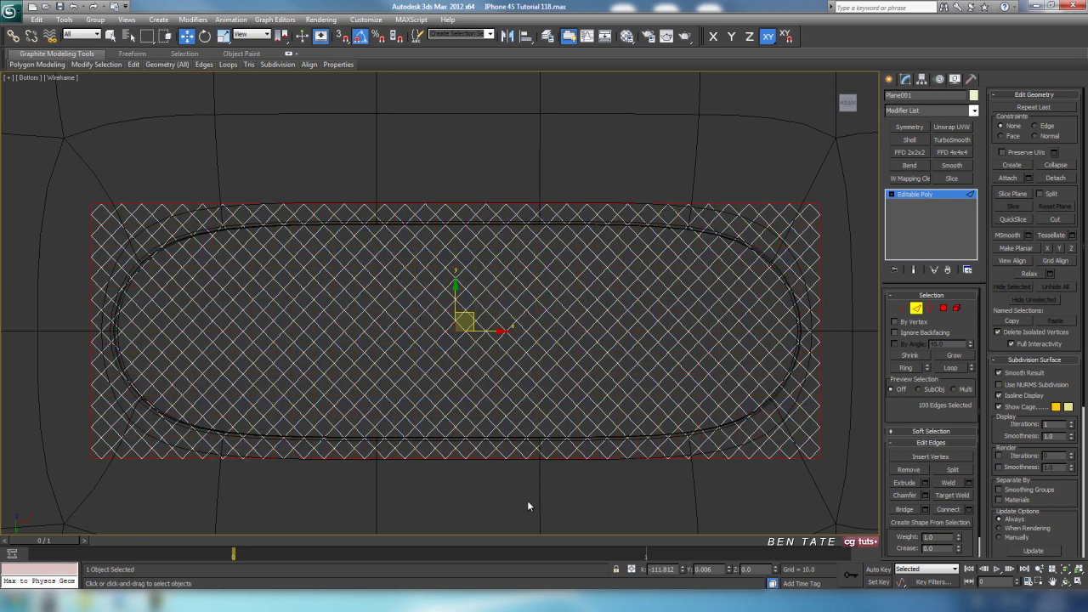
pyautogui.moveTo(541, 402); pyautogui.dragTo(528, 399, button='middle')
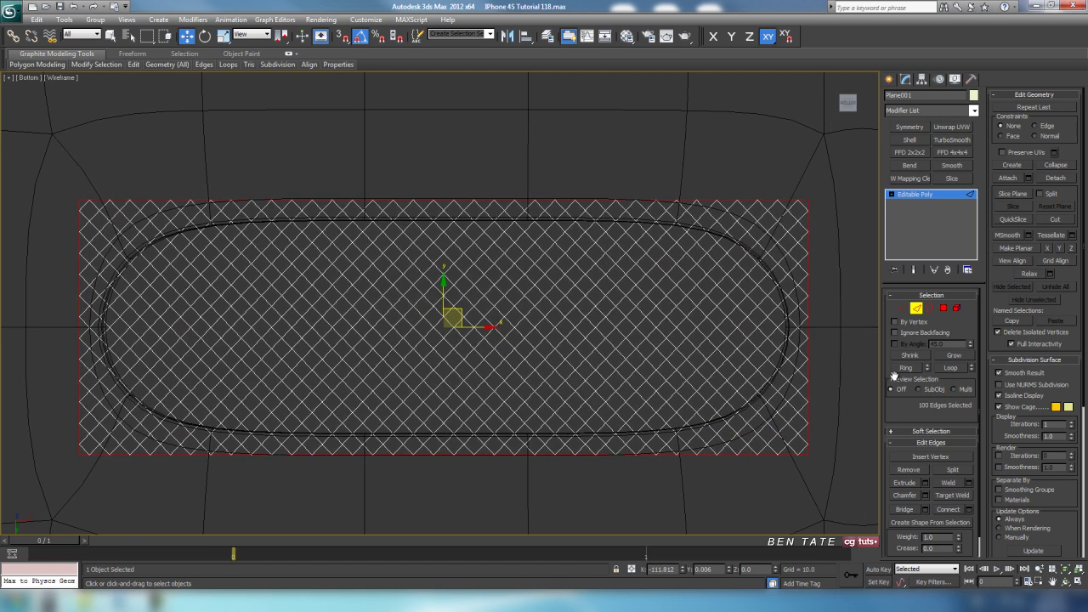
pyautogui.click(915, 308)
pyautogui.moveTo(609, 334); pyautogui.dragTo(619, 336, button='middle')
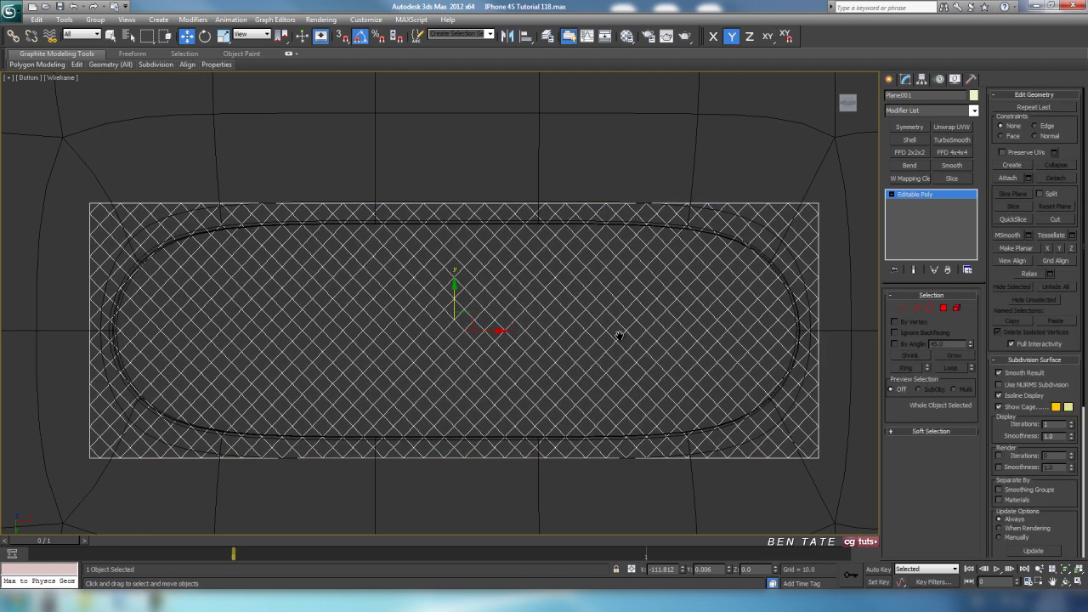
# Examine the plane's diamond pattern over the slot in wireframe and shaded display
pyautogui.scroll(4, 618, 338)
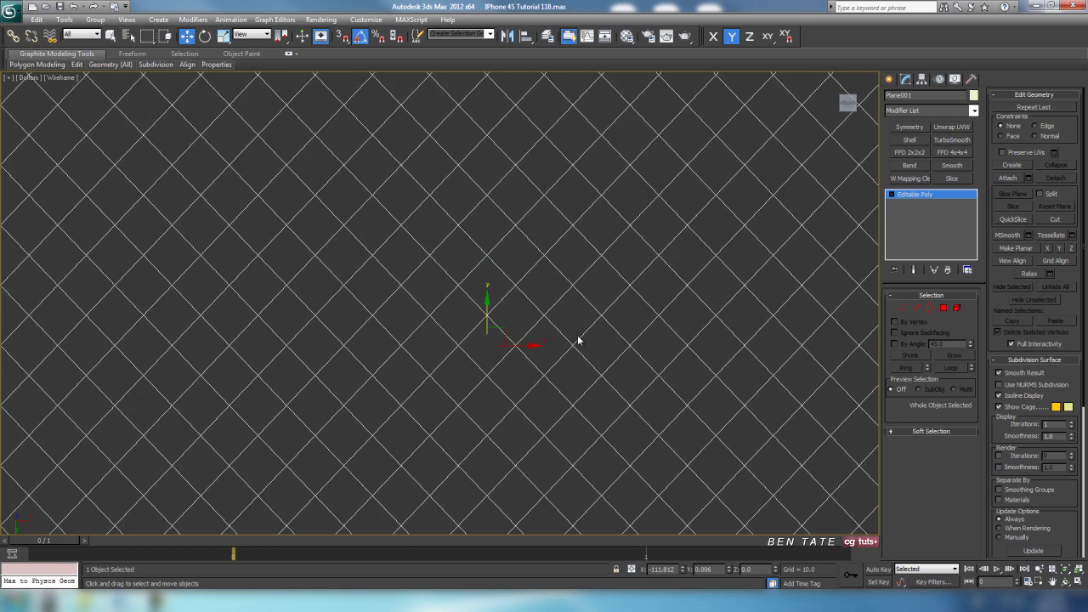
pyautogui.scroll(-4, 577, 338)
pyautogui.moveTo(568, 334); pyautogui.dragTo(544, 341, button='middle')
pyautogui.scroll(4, 620, 367)
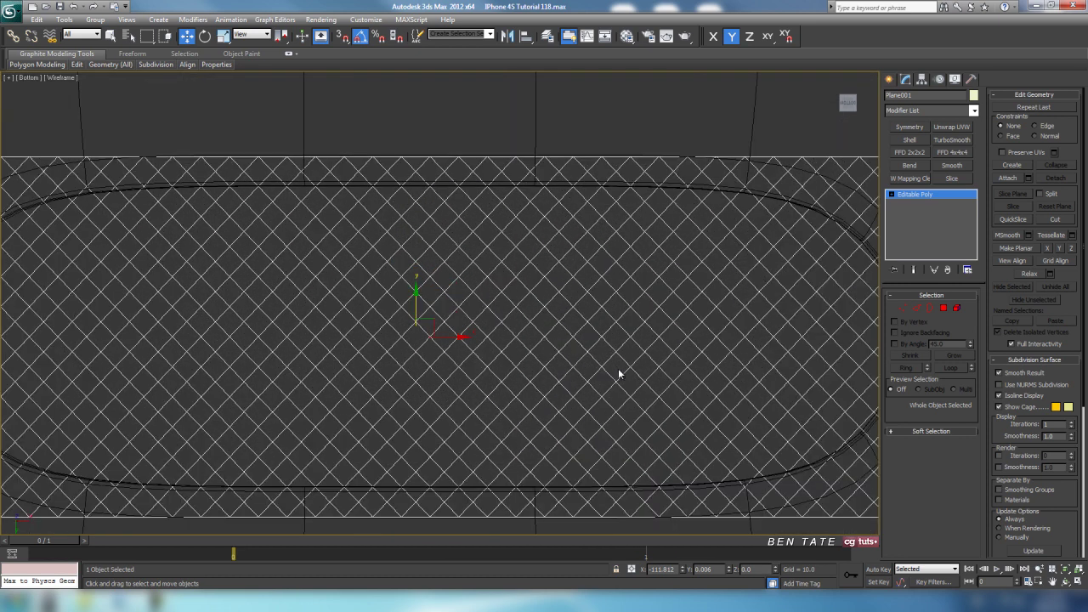
pyautogui.moveTo(618, 370)
pyautogui.mouseDown(button='middle')
pyautogui.moveTo(626, 351)
pyautogui.moveTo(635, 360)
pyautogui.moveTo(575, 356)
pyautogui.mouseUp(button='middle')
pyautogui.scroll(-2, 627, 351)
pyautogui.press('F3')
pyautogui.press('F3')
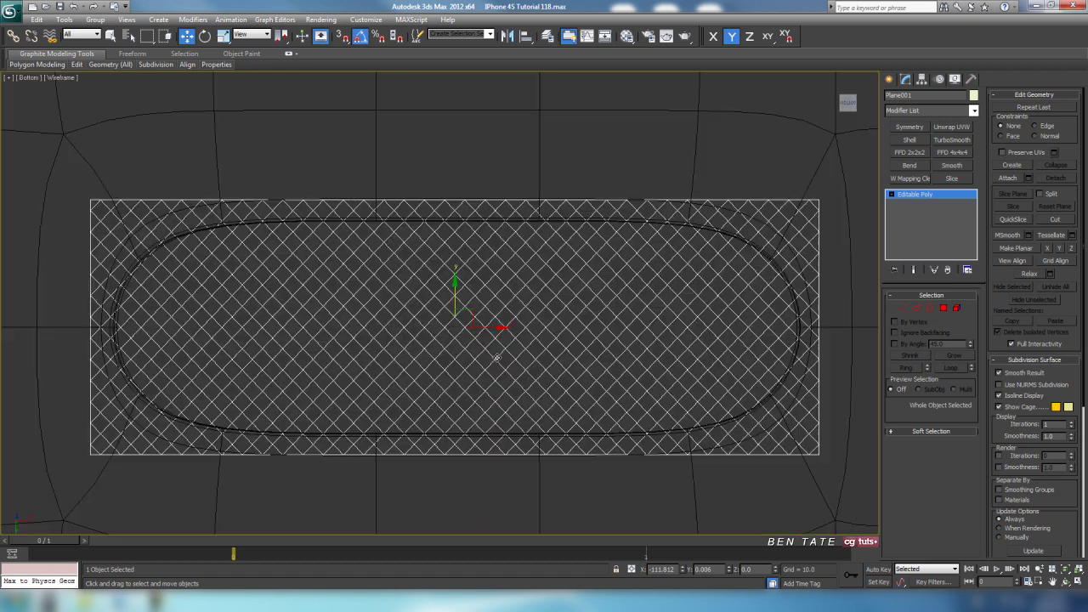
pyautogui.press('F3')
pyautogui.press('F3')
# Apply a Lattice modifier to the diamond-patterned plane
pyautogui.click(974, 111)
pyautogui.scroll(-3, 977, 235)
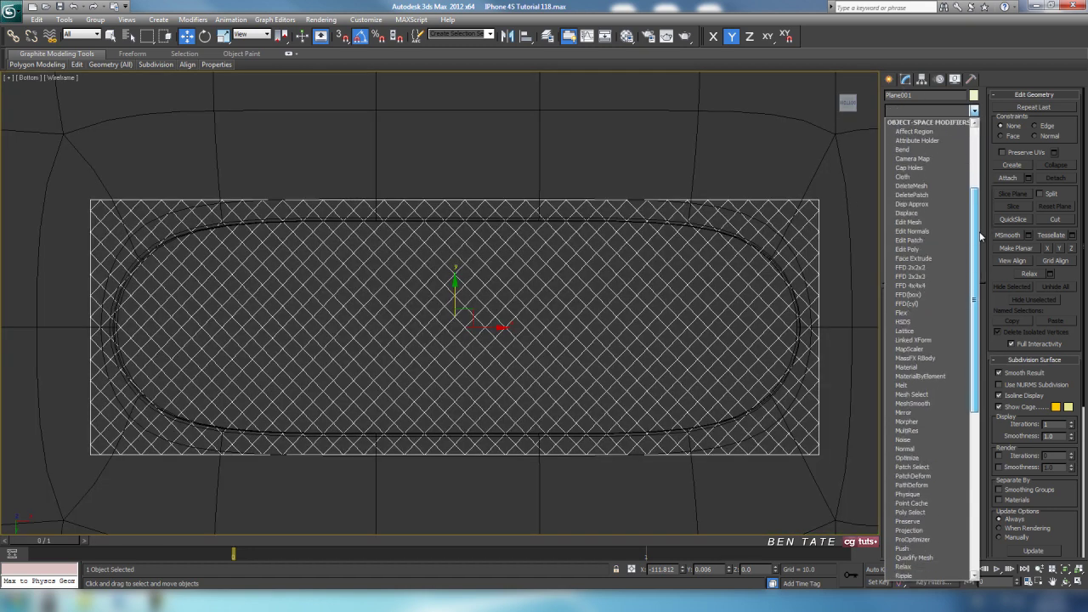
pyautogui.moveTo(980, 235); pyautogui.dragTo(983, 283)
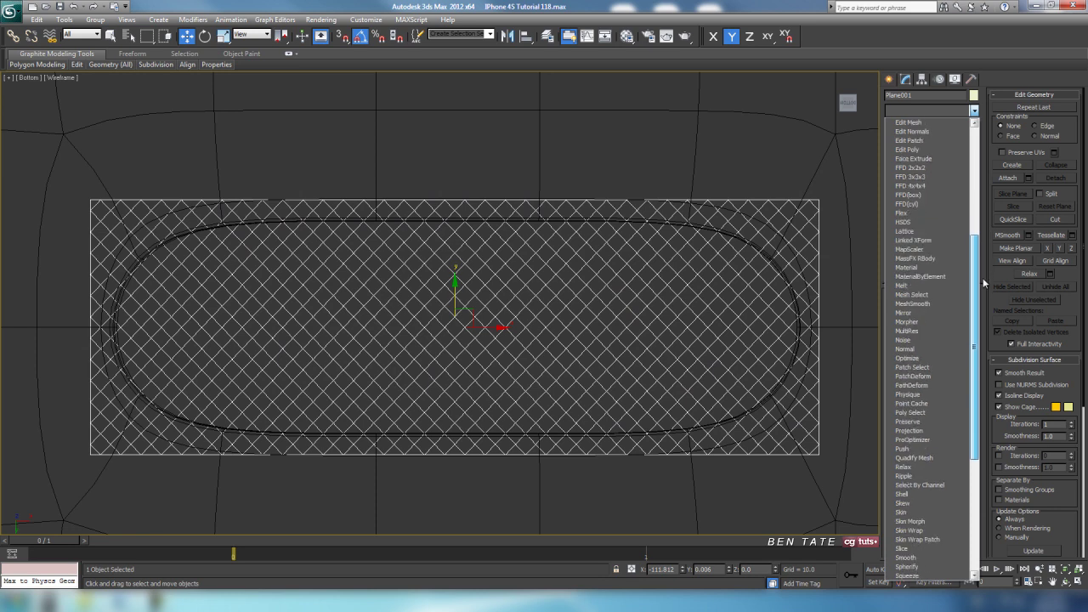
pyautogui.click(935, 223)
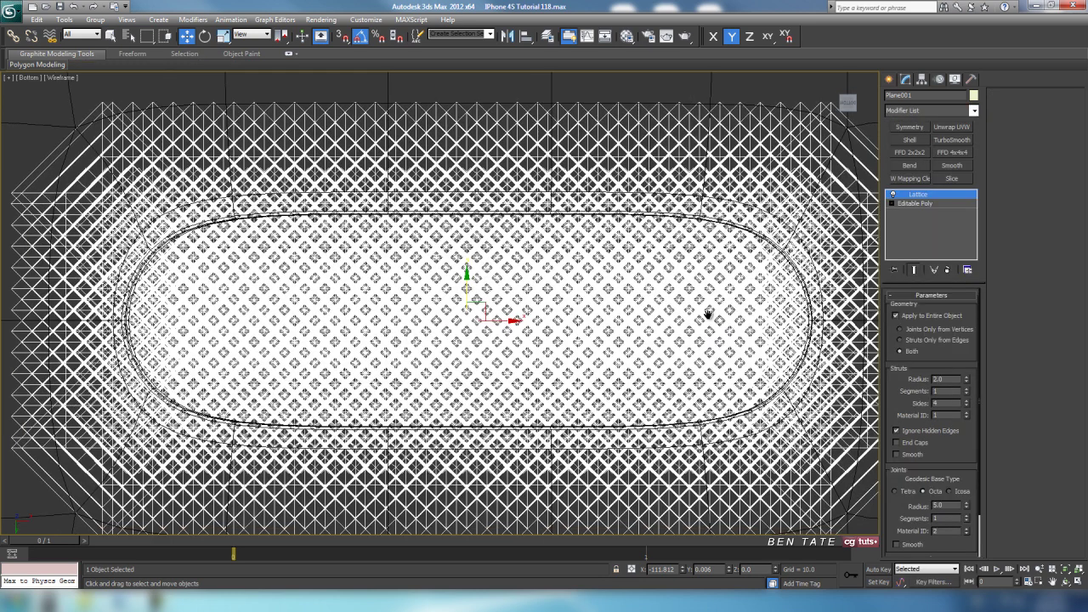
pyautogui.moveTo(708, 315); pyautogui.dragTo(700, 314, button='middle')
pyautogui.scroll(-1, 466, 347)
pyautogui.press('F3')
pyautogui.press('F3')
pyautogui.scroll(1, 534, 330)
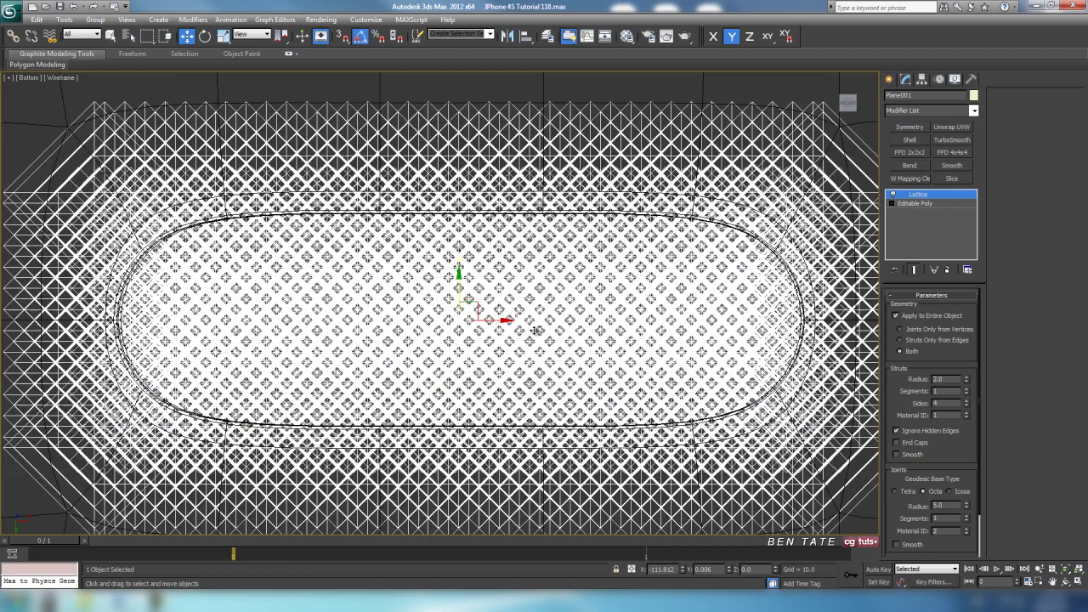
pyautogui.scroll(2, 535, 330)
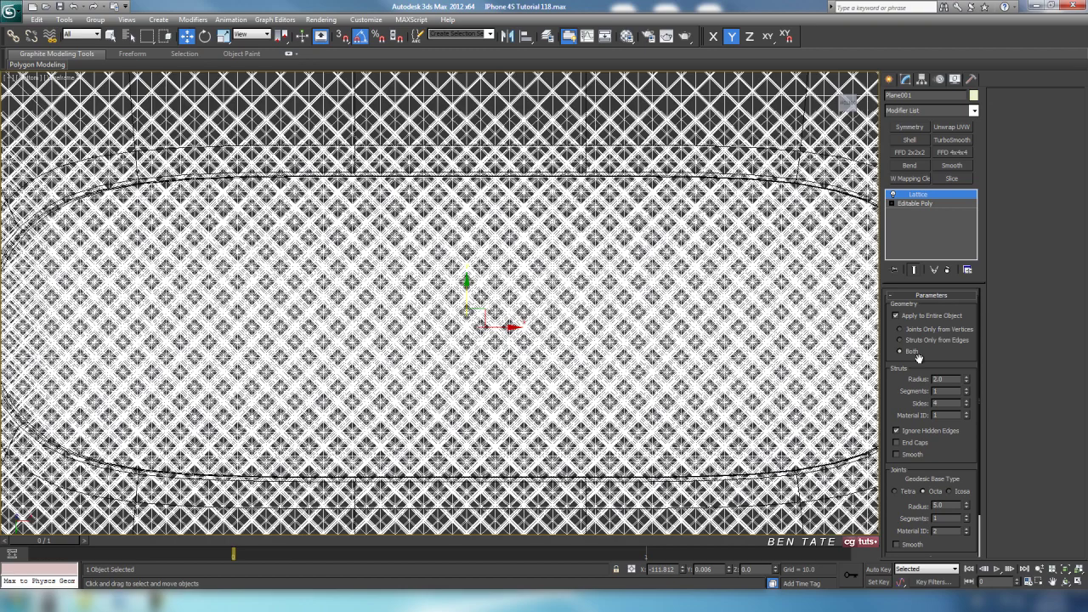
# Limit the lattice to struts only from edges and set the strut radius to 0.2
pyautogui.rightClick(967, 381)
pyautogui.scroll(-1, 713, 366)
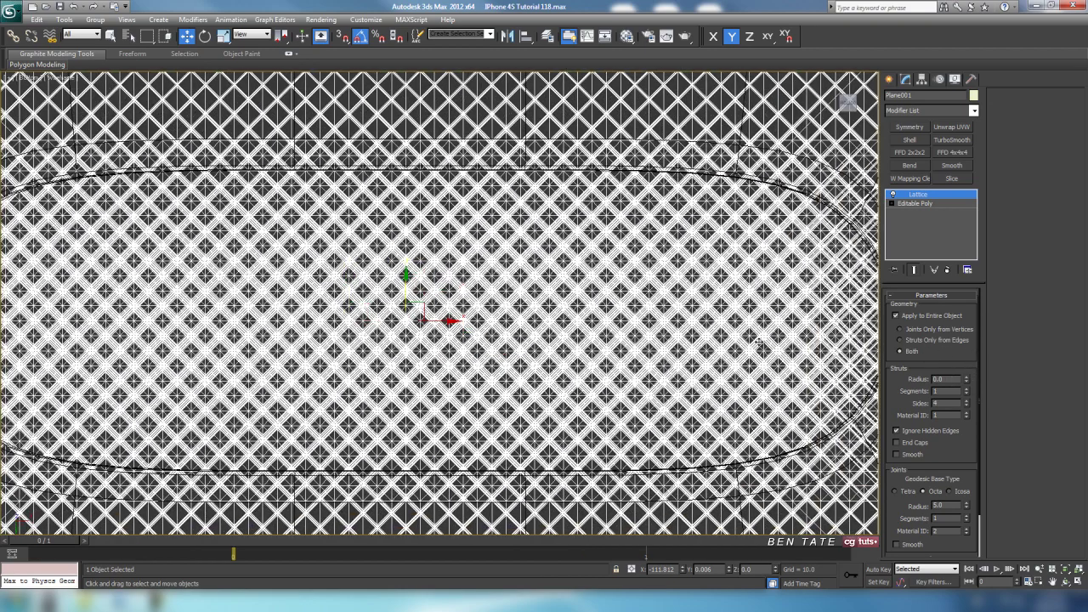
pyautogui.scroll(-3, 689, 323)
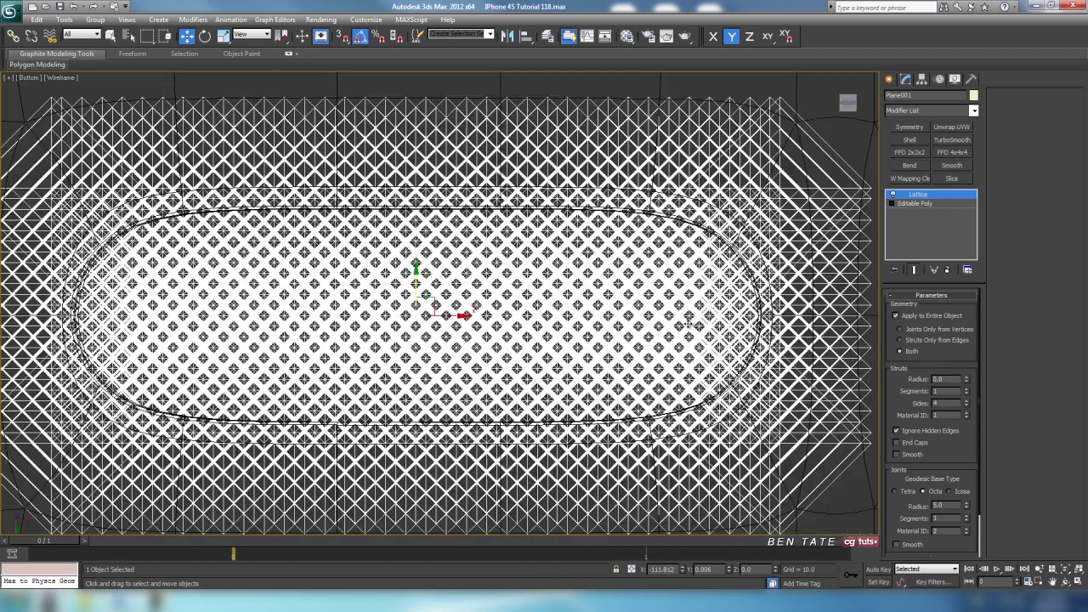
pyautogui.click(900, 340)
pyautogui.scroll(4, 515, 323)
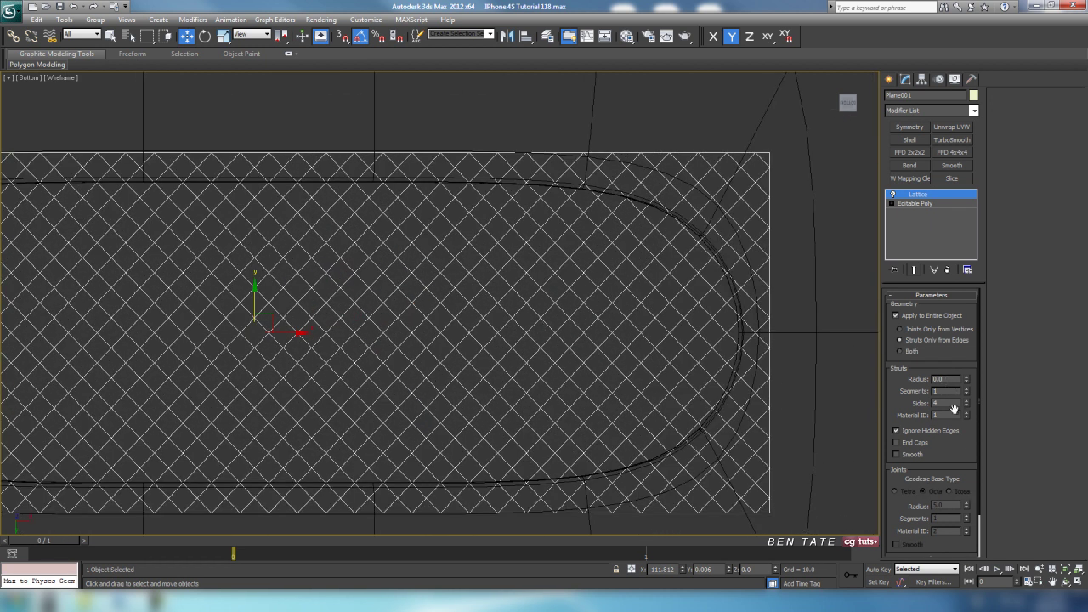
pyautogui.write('2')
pyautogui.press('Return')
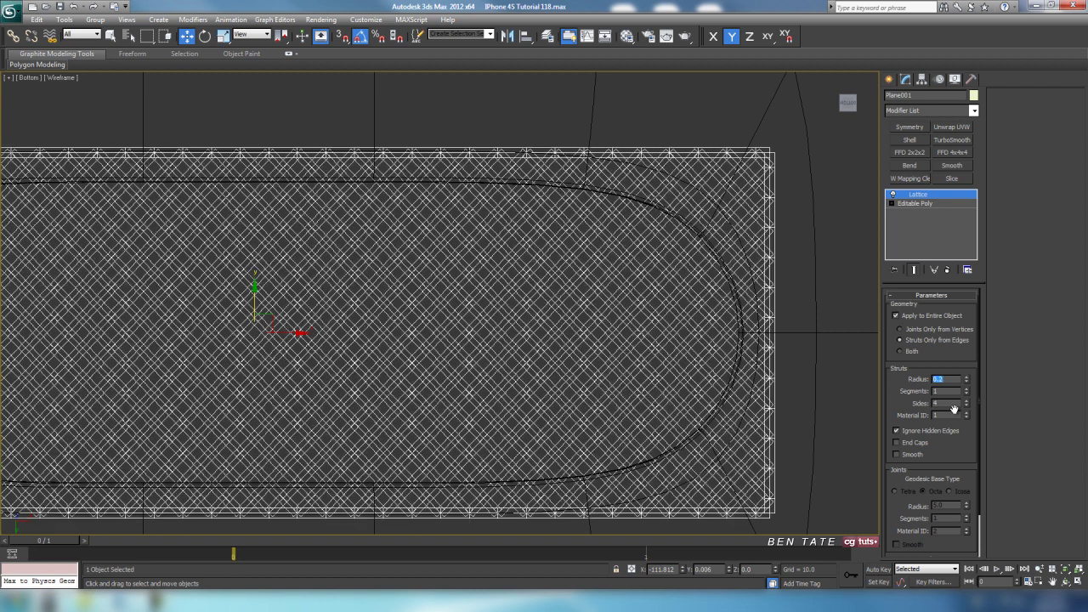
# Examine the thickness of the lattice struts within the slot, close up and in shaded and wireframe display
pyautogui.click(720, 366)
pyautogui.press('F3')
pyautogui.moveTo(517, 361)
pyautogui.mouseDown(button='middle')
pyautogui.moveTo(658, 317)
pyautogui.moveTo(737, 314)
pyautogui.mouseUp(button='middle')
pyautogui.moveTo(447, 326)
pyautogui.mouseDown(button='middle')
pyautogui.moveTo(643, 355)
pyautogui.moveTo(570, 237)
pyautogui.moveTo(553, 241)
pyautogui.moveTo(528, 346)
pyautogui.moveTo(604, 361)
pyautogui.mouseUp(button='middle')
pyautogui.scroll(4, 624, 362)
pyautogui.press('F3')
pyautogui.scroll(4, 541, 347)
pyautogui.scroll(-2, 544, 343)
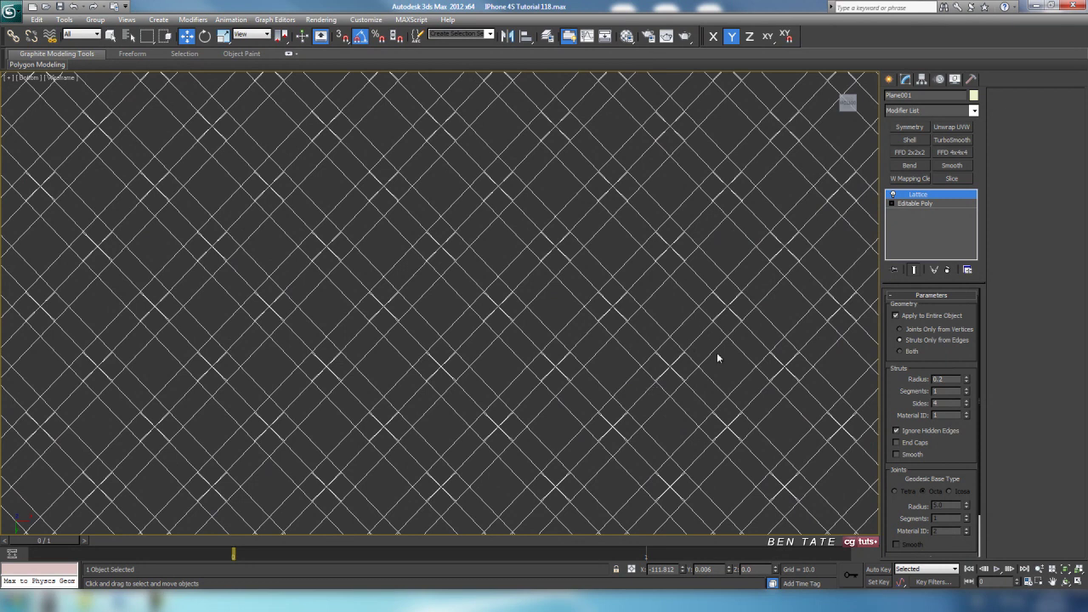
pyautogui.moveTo(694, 337); pyautogui.dragTo(712, 345, button='middle')
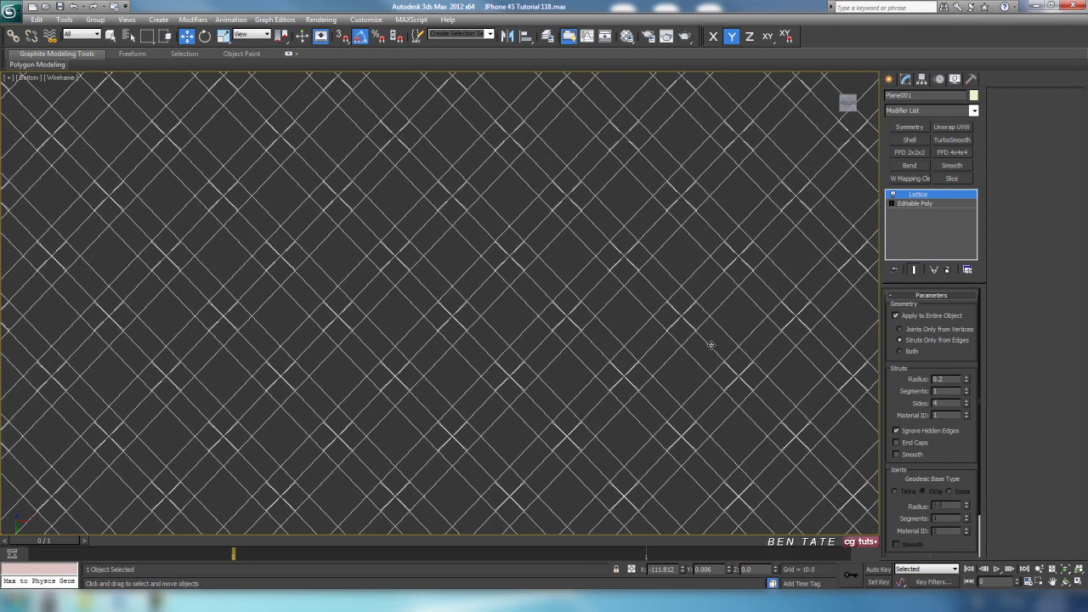
# Try the lattice's joints-only and combined joints-and-struts geometry, and return to struts only from edges
pyautogui.click(900, 329)
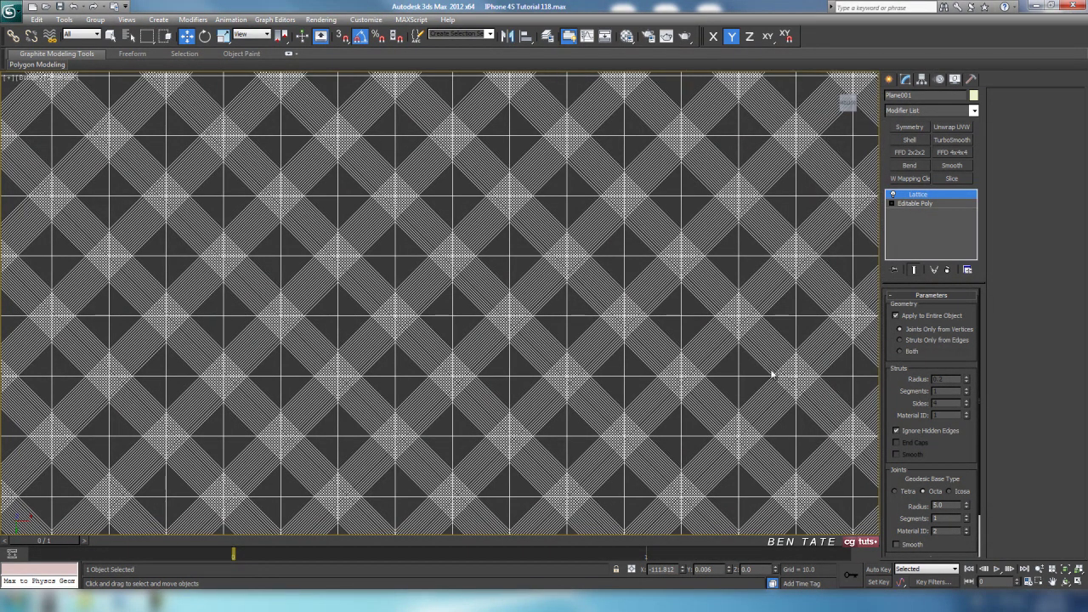
pyautogui.click(900, 350)
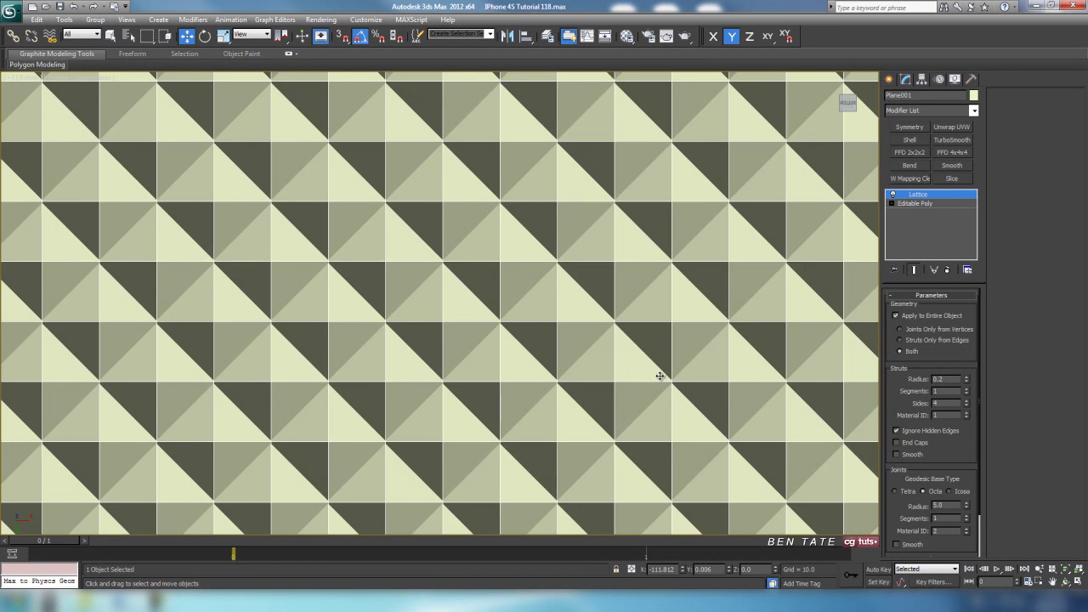
pyautogui.click(914, 340)
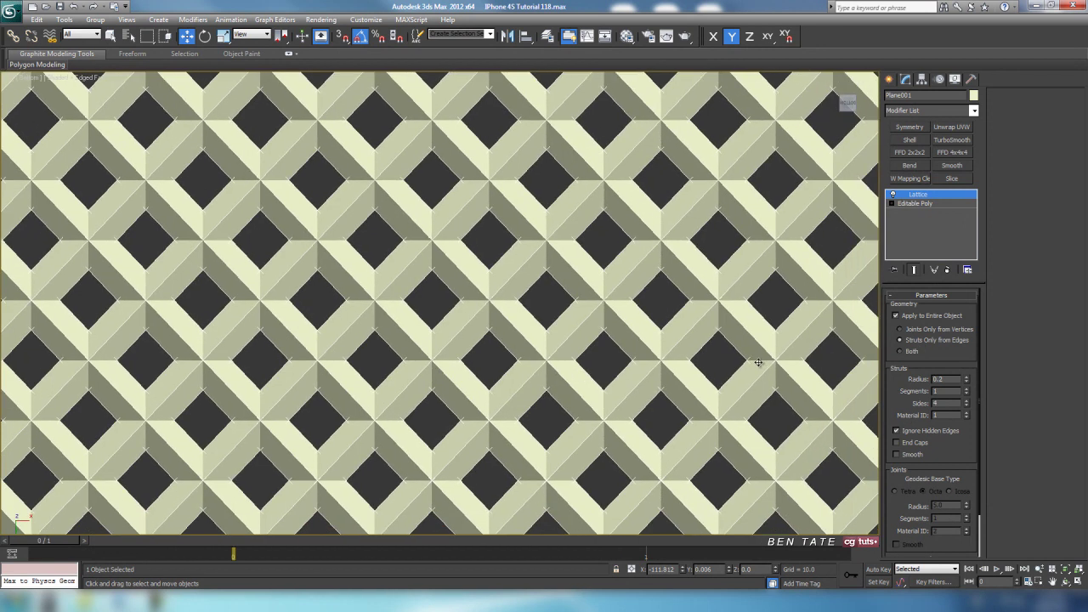
# Set the lattice's strut radius to 0.1 and check the mesh in the slot
pyautogui.scroll(-9, 758, 362)
pyautogui.moveTo(765, 387); pyautogui.dragTo(633, 403, button='middle')
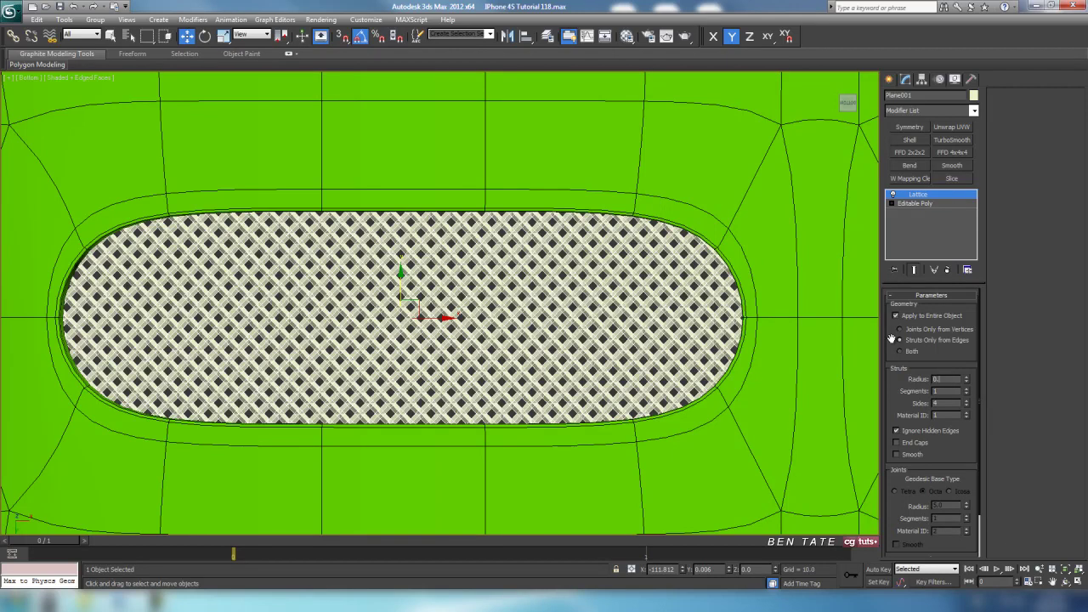
pyautogui.press('Return')
pyautogui.scroll(-1, 603, 317)
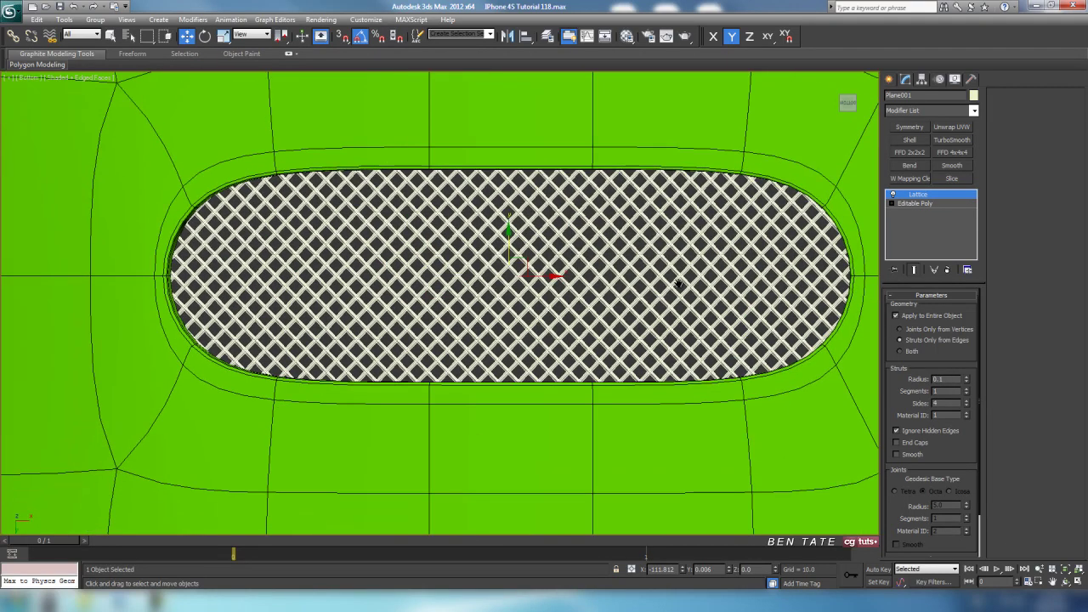
pyautogui.scroll(-5, 628, 310)
pyautogui.scroll(6, 450, 299)
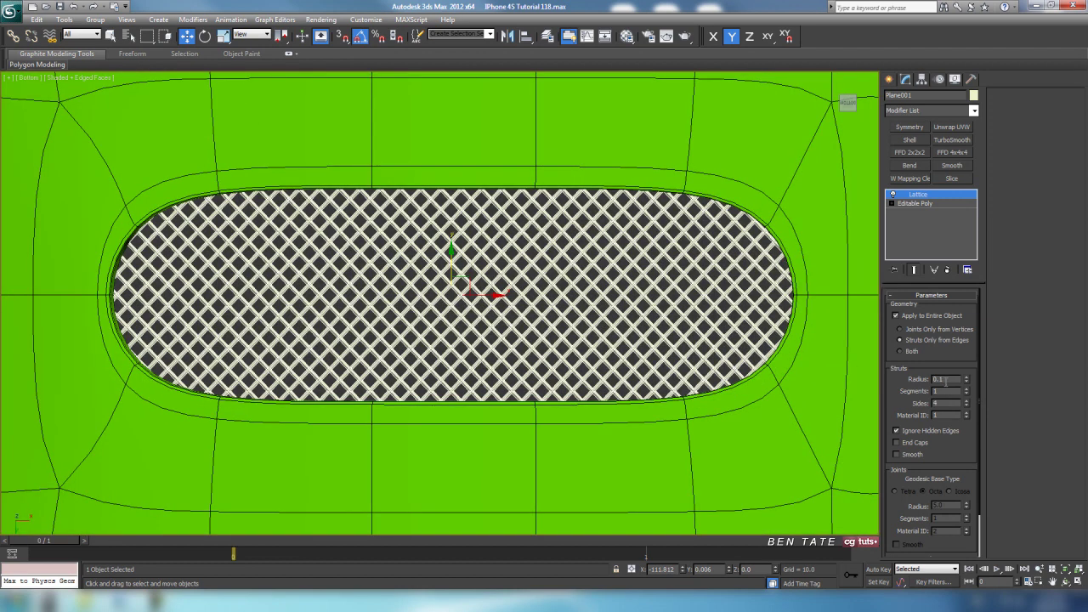
# Set the lattice's strut radius to 0.15
pyautogui.press('Return')
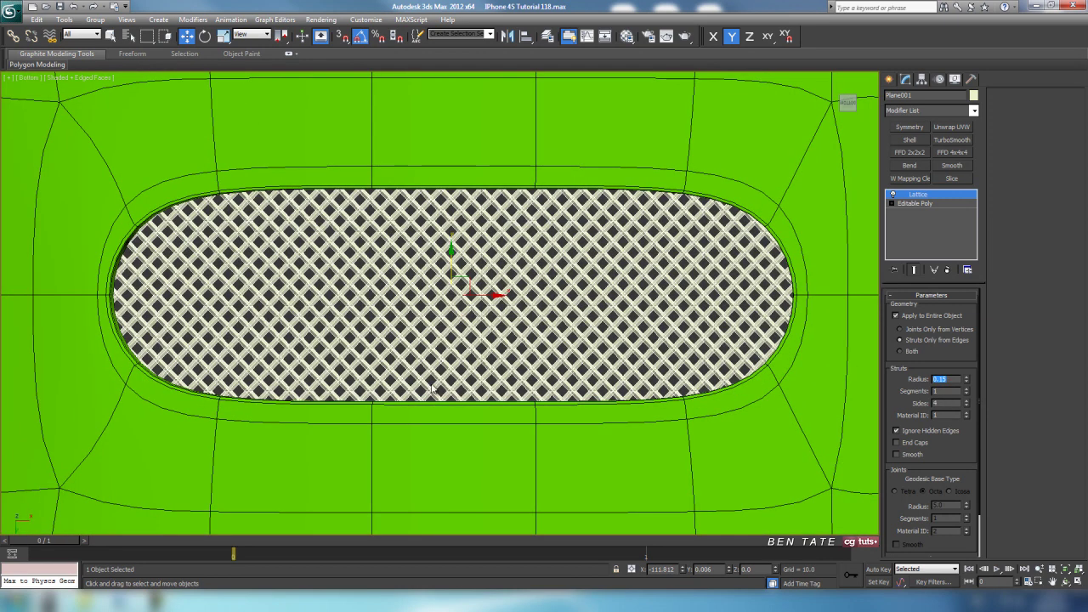
pyautogui.scroll(2, 434, 387)
pyautogui.scroll(-2, 535, 392)
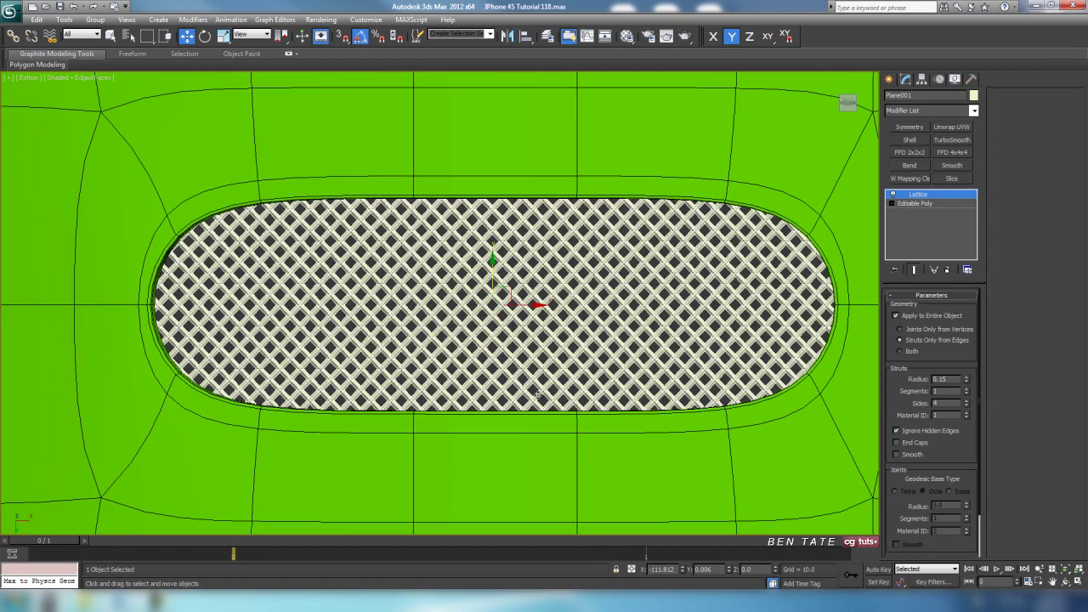
# Examine how the mesh fills the slot, both within the whole bottom border and close up without edged faces
pyautogui.scroll(-5, 646, 387)
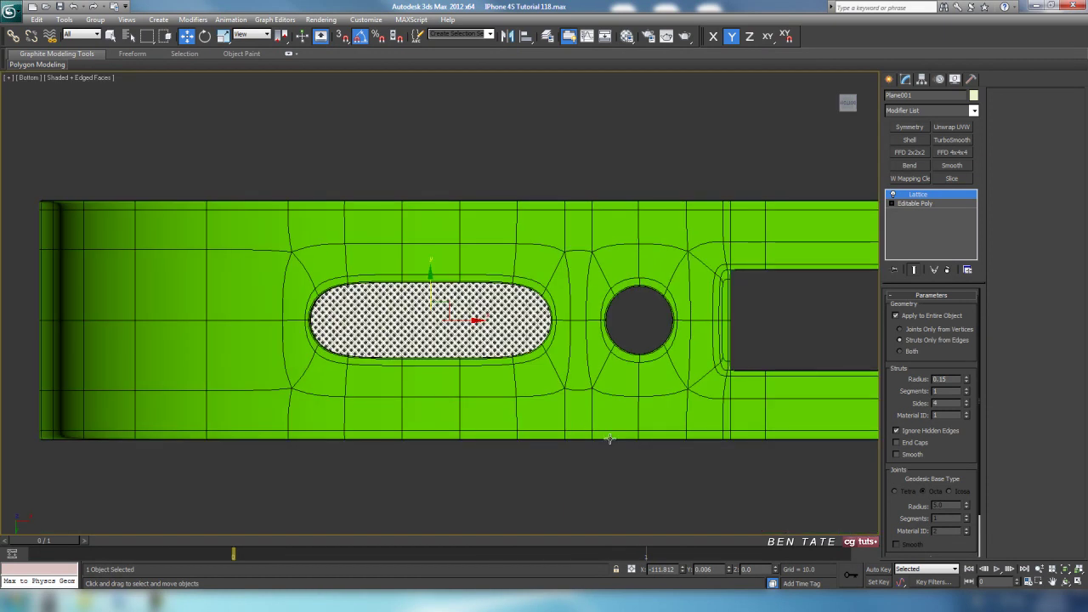
pyautogui.moveTo(609, 439); pyautogui.dragTo(328, 415, button='middle')
pyautogui.scroll(-5, 509, 416)
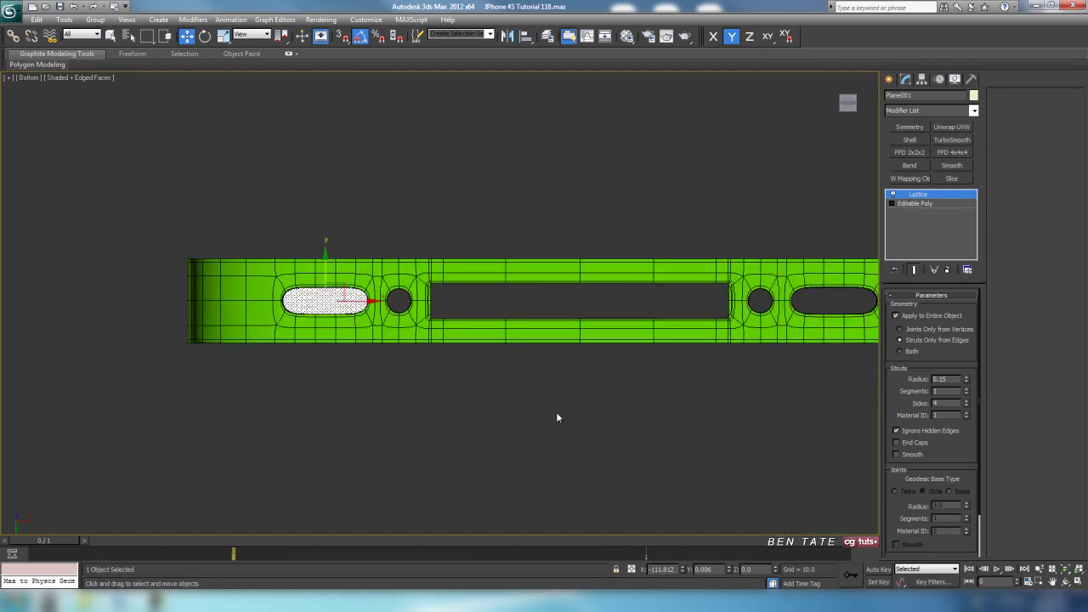
pyautogui.moveTo(556, 417); pyautogui.dragTo(680, 411, button='middle')
pyautogui.scroll(5, 500, 357)
pyautogui.scroll(8, 500, 356)
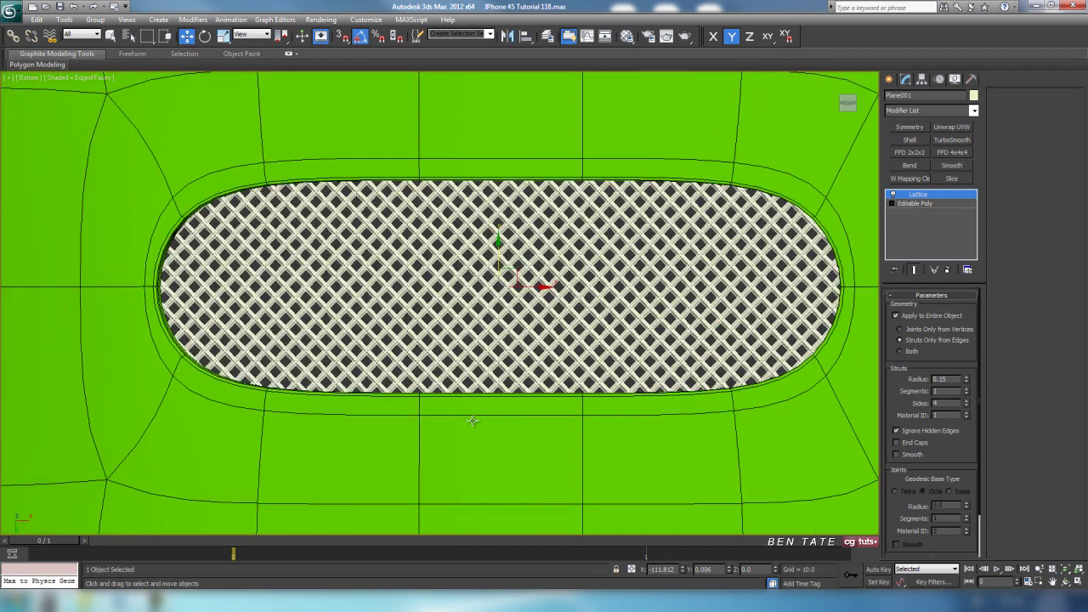
pyautogui.scroll(-4, 579, 386)
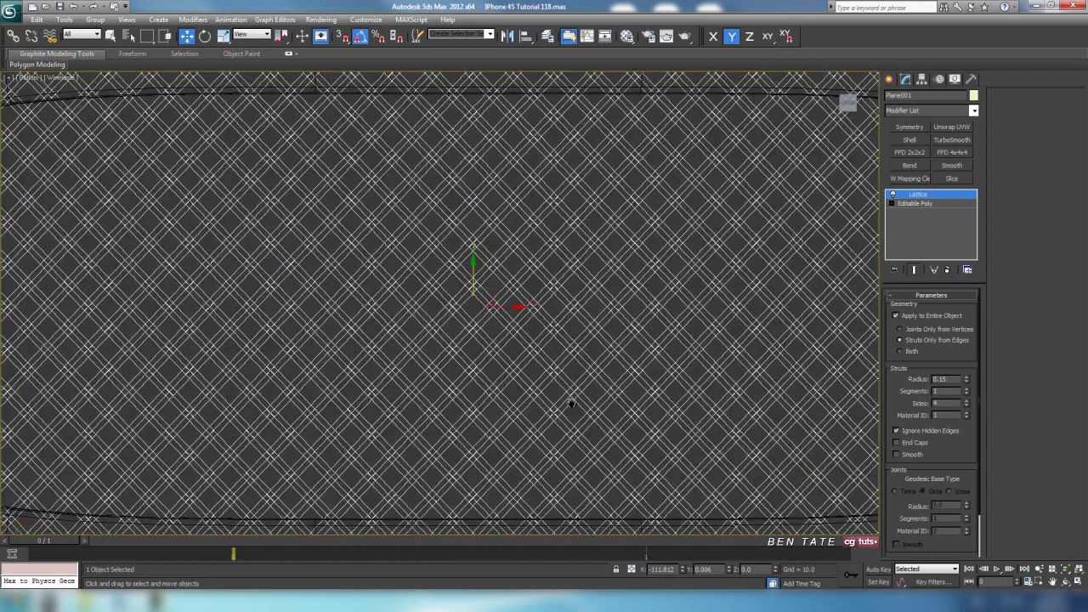
pyautogui.scroll(4, 570, 405)
pyautogui.moveTo(575, 405); pyautogui.dragTo(631, 391, button='middle')
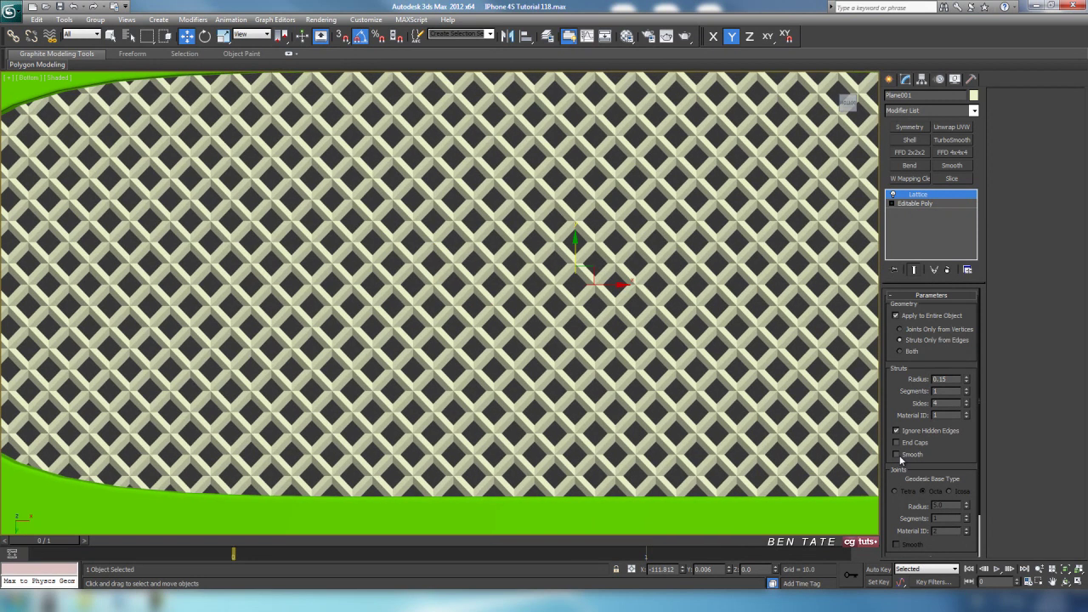
# Turn on smoothing for the lattice struts and check the rounded shading up close and across the slot
pyautogui.click(896, 455)
pyautogui.scroll(6, 606, 389)
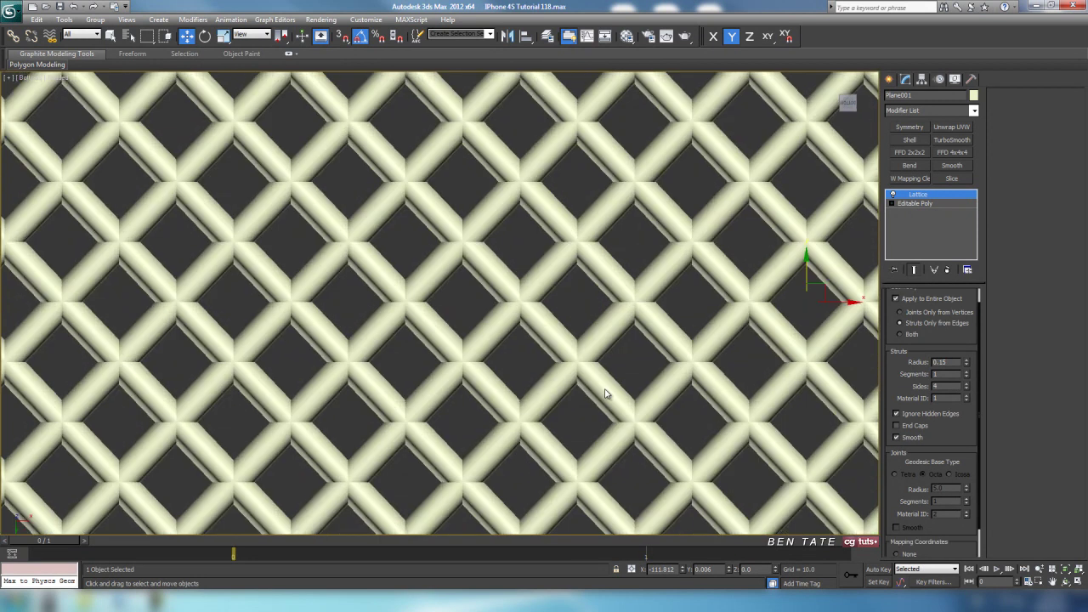
pyautogui.scroll(4, 605, 394)
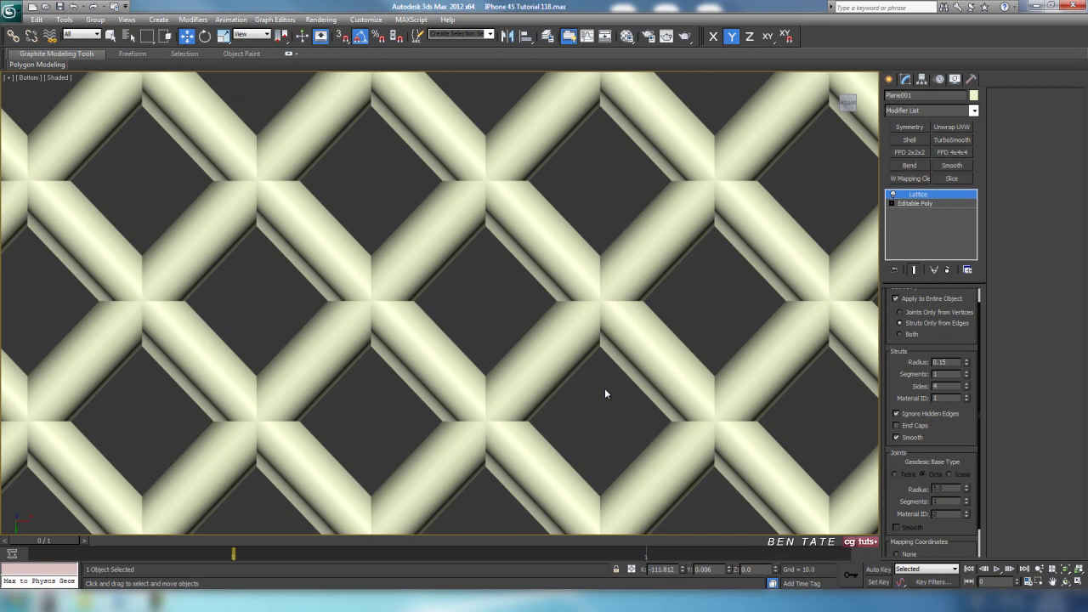
pyautogui.scroll(-12, 604, 390)
pyautogui.moveTo(614, 383); pyautogui.dragTo(593, 388, button='middle')
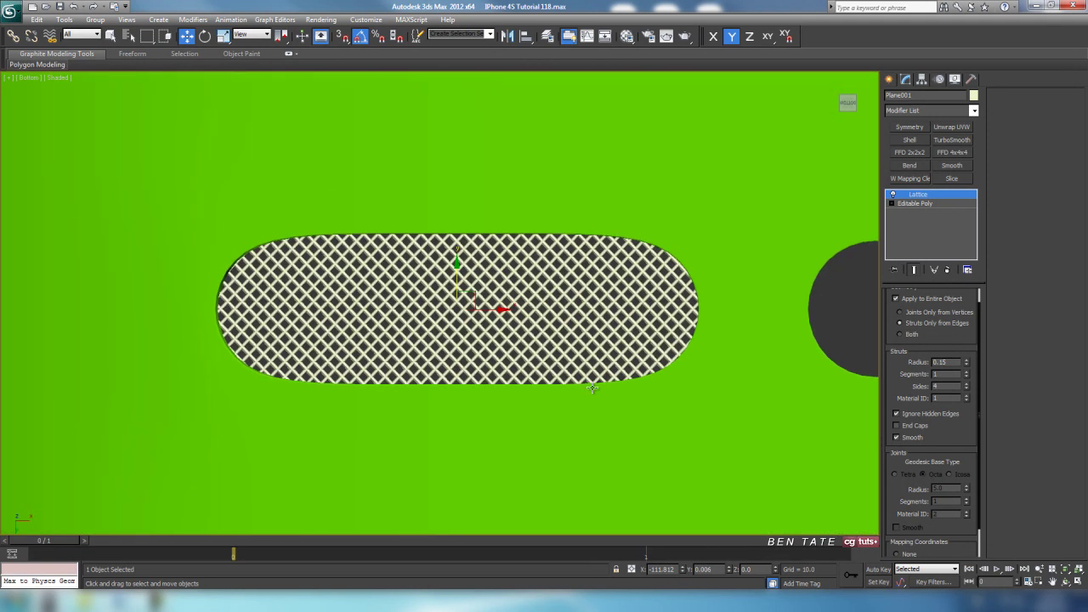
pyautogui.scroll(3, 592, 387)
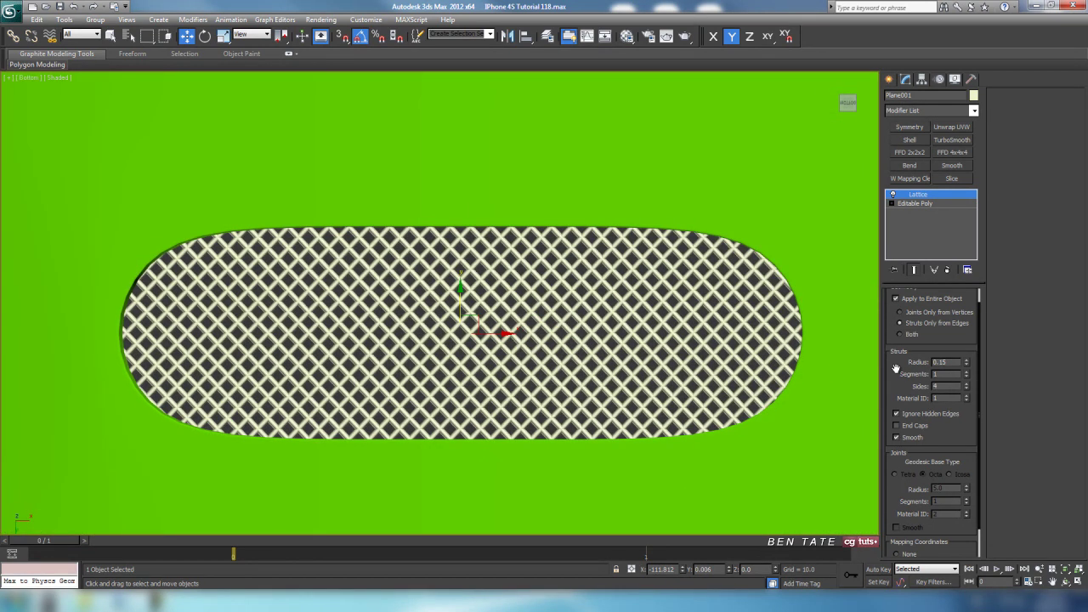
pyautogui.moveTo(895, 368); pyautogui.dragTo(893, 396)
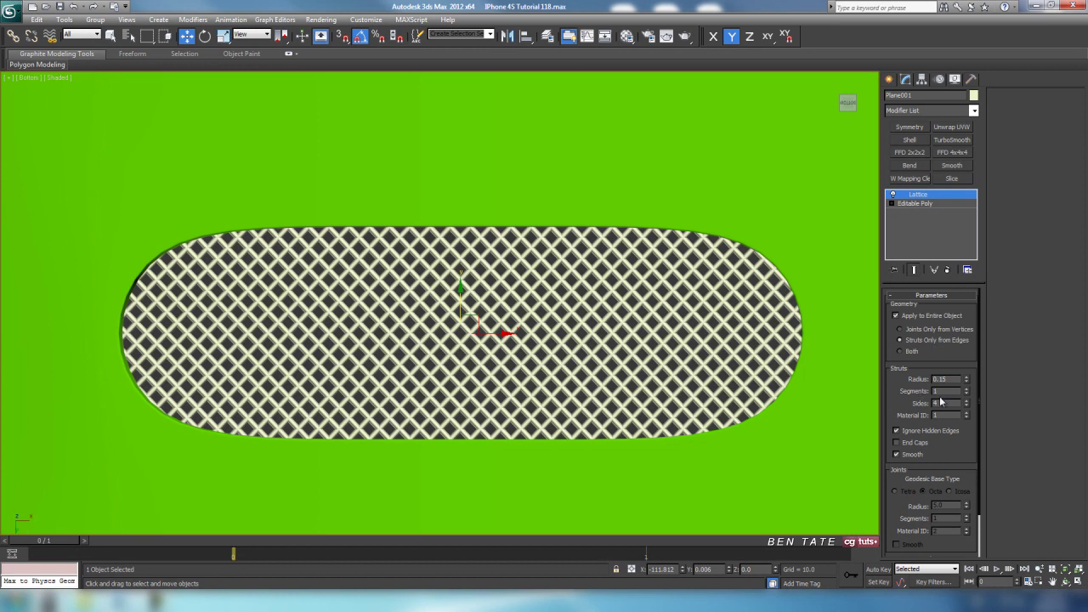
# Examine the lattice mesh against the slot outline in wireframe, and the whole mesh plane shaded in perspective
pyautogui.moveTo(658, 399)
pyautogui.mouseDown(button='middle')
pyautogui.moveTo(663, 311)
pyautogui.moveTo(663, 385)
pyautogui.mouseUp(button='middle')
pyautogui.press('F3')
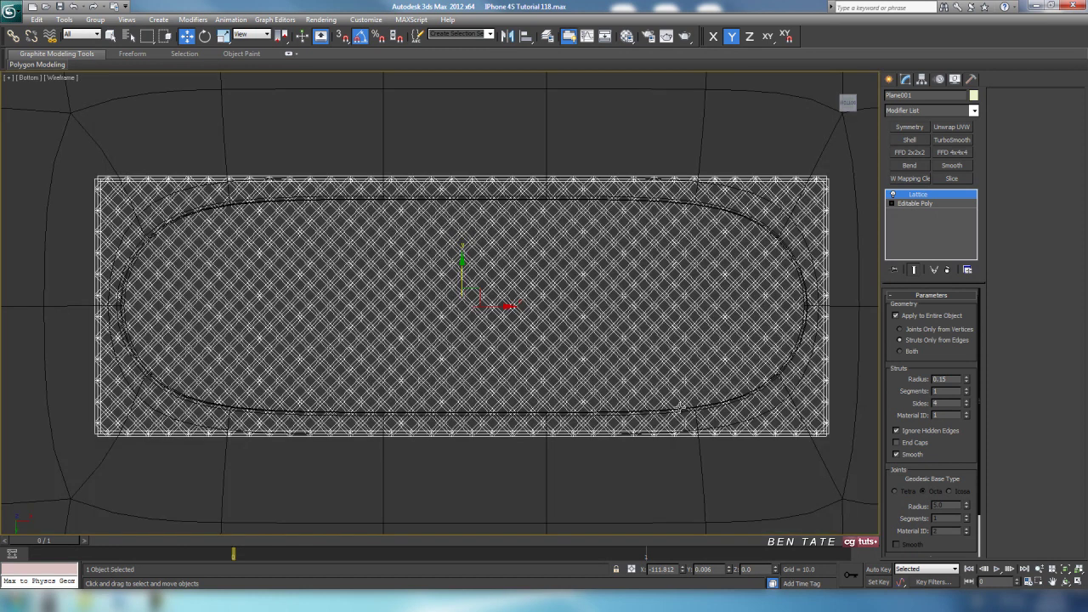
pyautogui.press('F3')
pyautogui.press('F3')
pyautogui.moveTo(677, 304); pyautogui.dragTo(647, 303, button='middle')
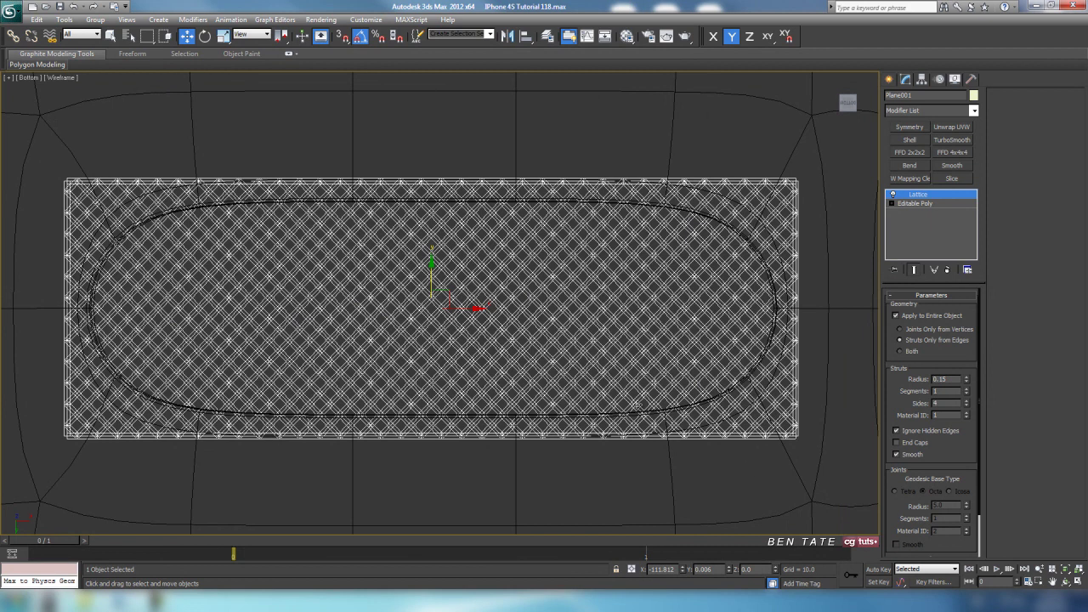
pyautogui.moveTo(638, 405); pyautogui.dragTo(648, 404, button='middle')
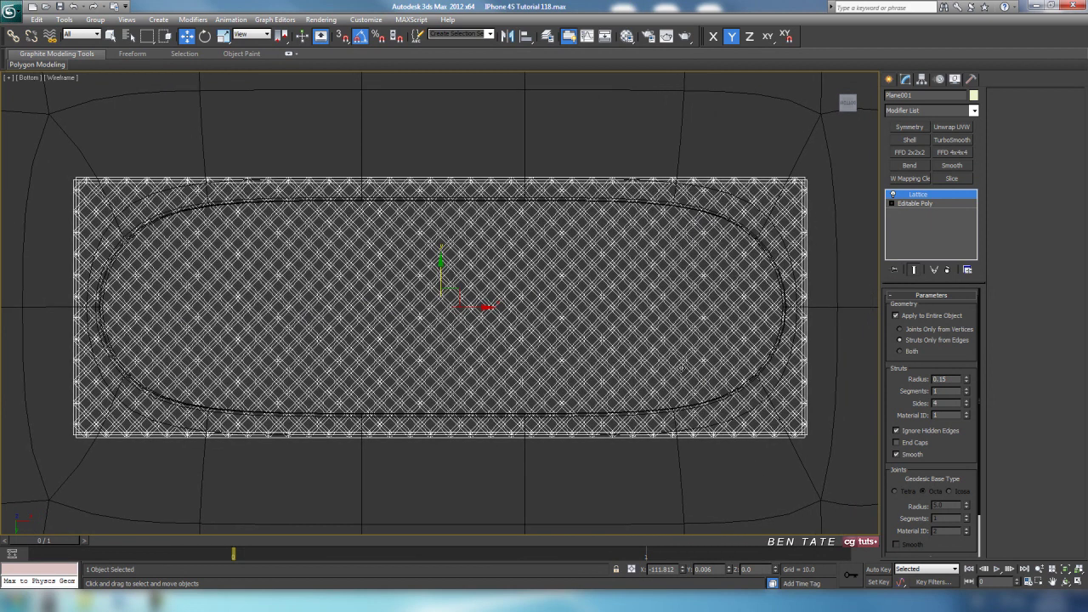
pyautogui.hotkey('alt', 'w')
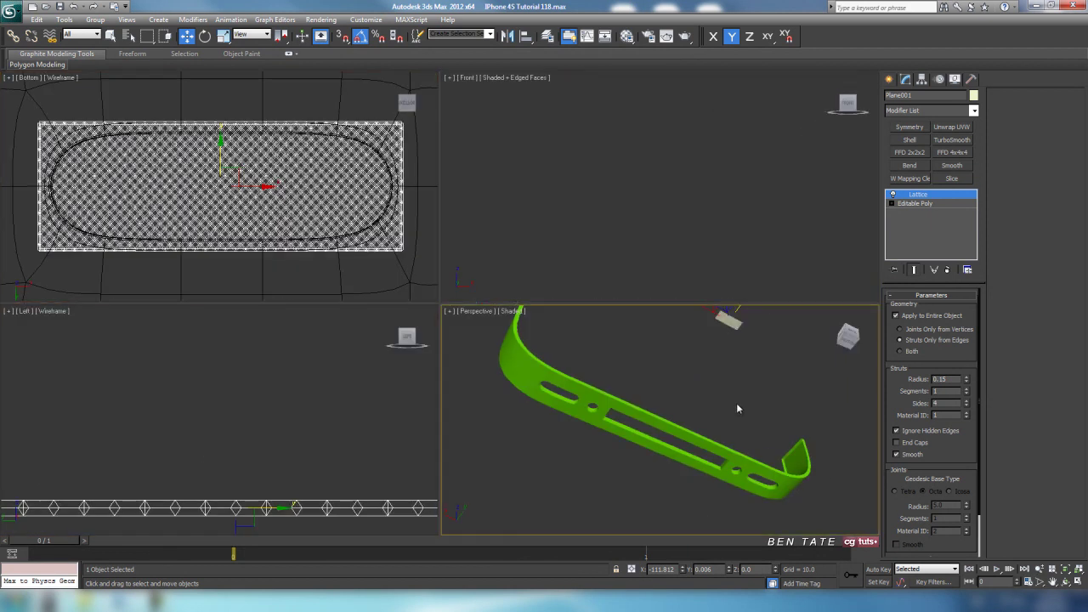
pyautogui.hotkey('alt', 'w')
pyautogui.press('z')
pyautogui.moveTo(666, 415); pyautogui.dragTo(628, 519, button='middle')
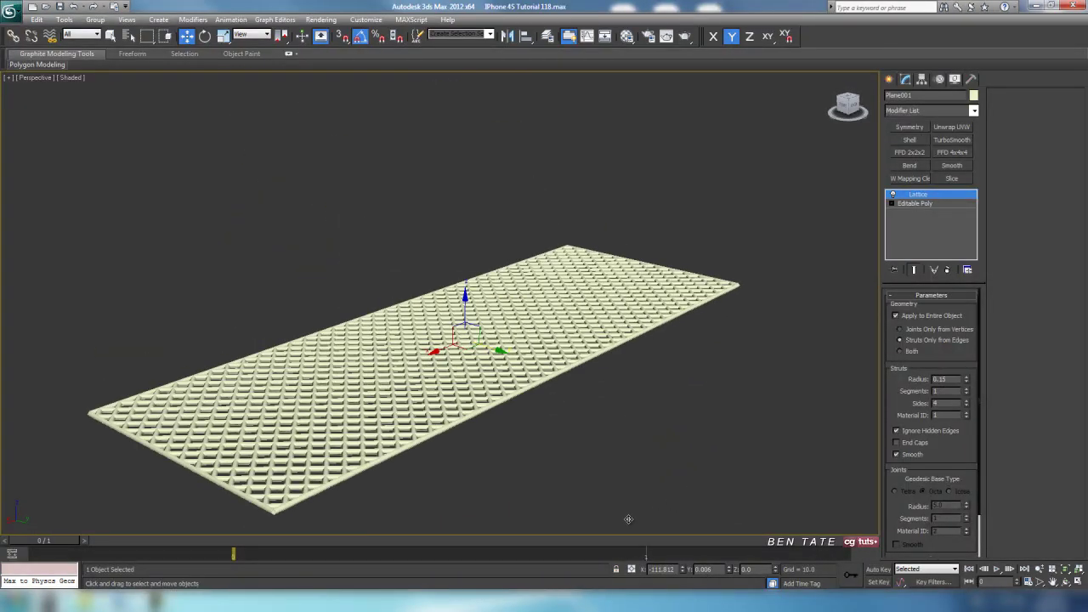
# Move the mesh vertically in the side view until it rests just above the inner rim of the slot
pyautogui.hotkey('alt', 'w')
pyautogui.rightClick(263, 436)
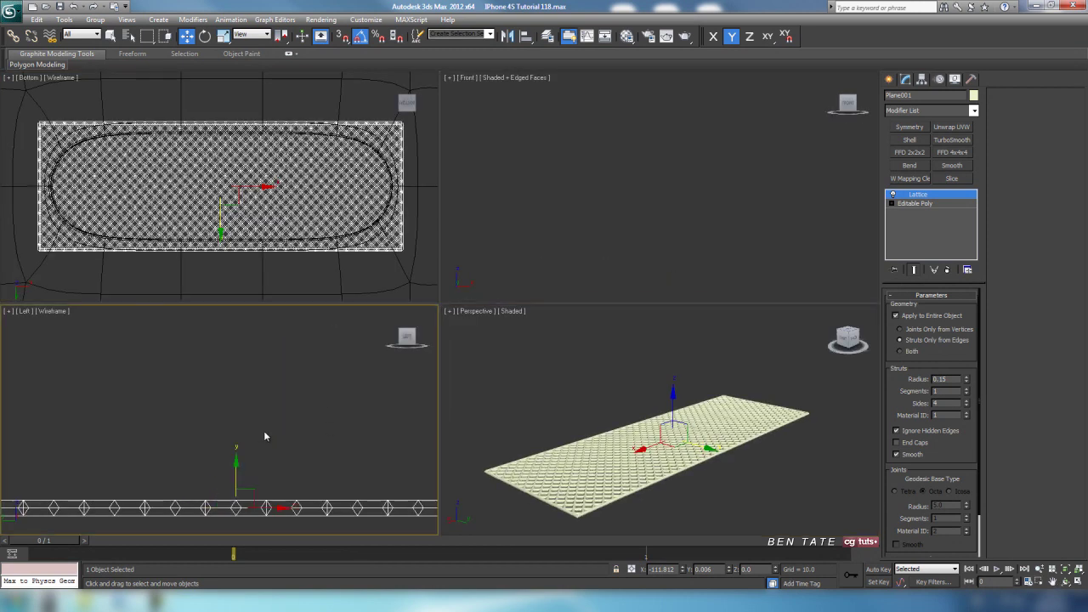
pyautogui.hotkey('alt', 'w')
pyautogui.scroll(-5, 500, 384)
pyautogui.moveTo(498, 387); pyautogui.dragTo(503, 248, button='middle')
pyautogui.scroll(-2, 503, 247)
pyautogui.moveTo(450, 155); pyautogui.dragTo(450, 350)
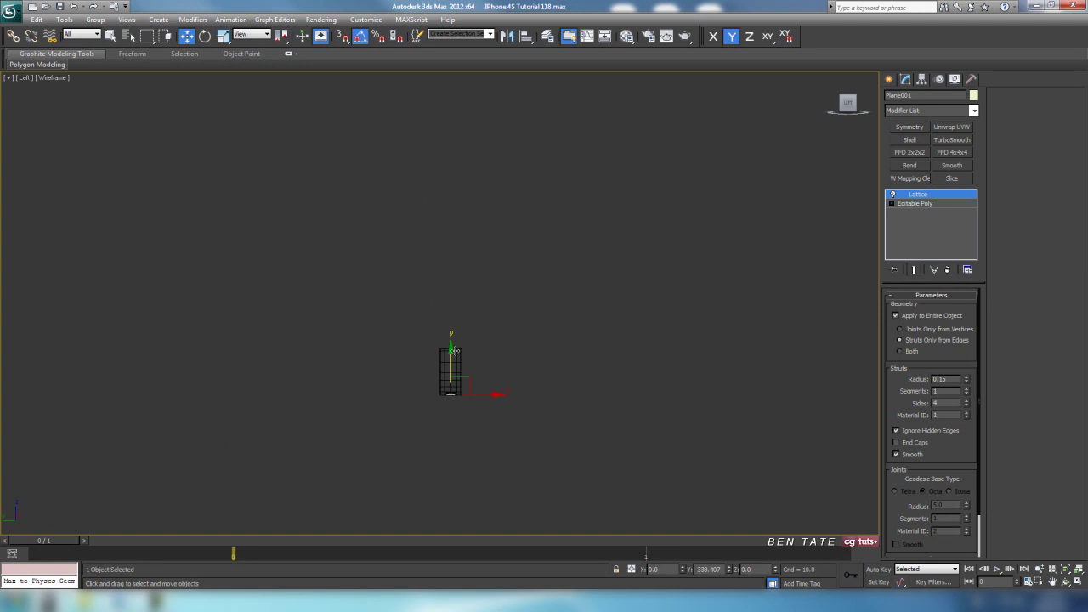
pyautogui.scroll(8, 510, 428)
pyautogui.moveTo(515, 371); pyautogui.dragTo(496, 371, button='middle')
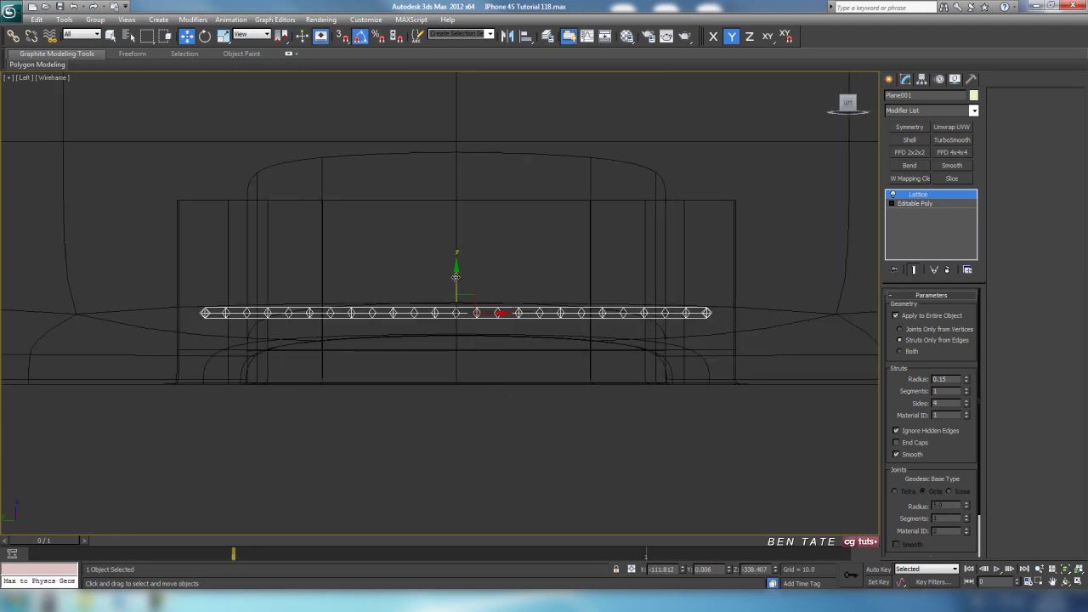
pyautogui.moveTo(456, 277); pyautogui.dragTo(465, 158)
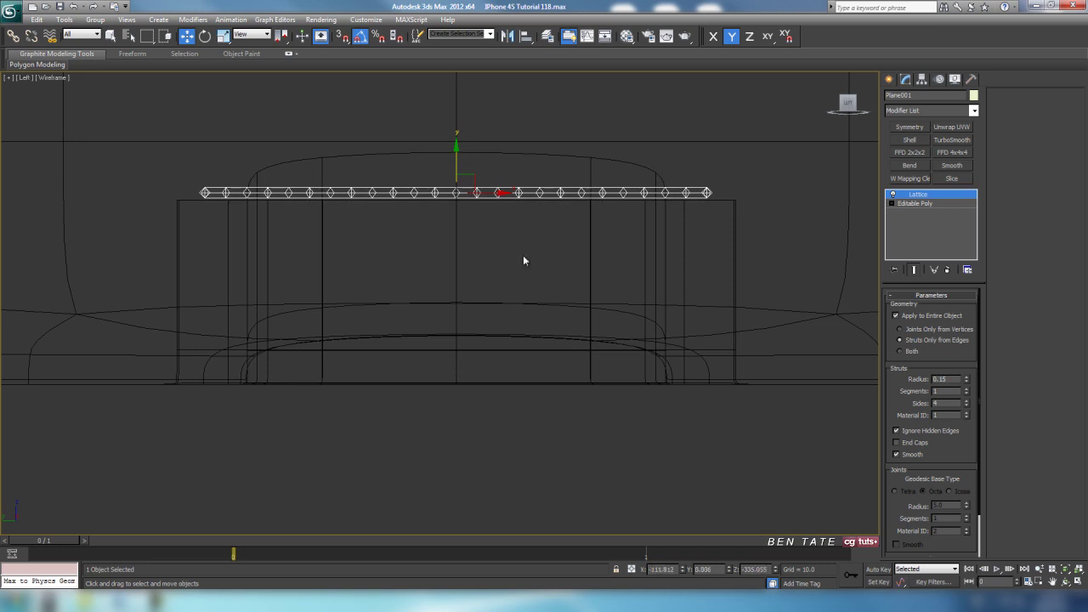
# Fine-tune the mesh's height along Z against the slot's inner rim, checking it close up with edged faces
pyautogui.hotkey('alt', 'w')
pyautogui.hotkey('alt', 'w')
pyautogui.keyDown('alt'); pyautogui.moveTo(574, 463); pyautogui.dragTo(542, 346, button='middle'); pyautogui.keyUp('alt')
pyautogui.scroll(5, 537, 289)
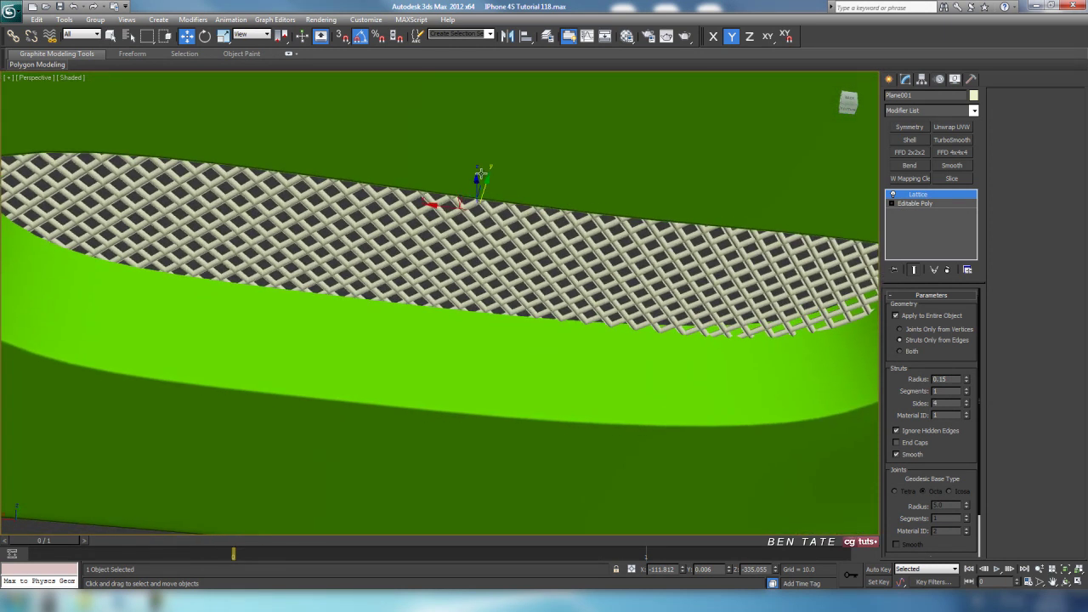
pyautogui.moveTo(476, 182); pyautogui.dragTo(510, 185)
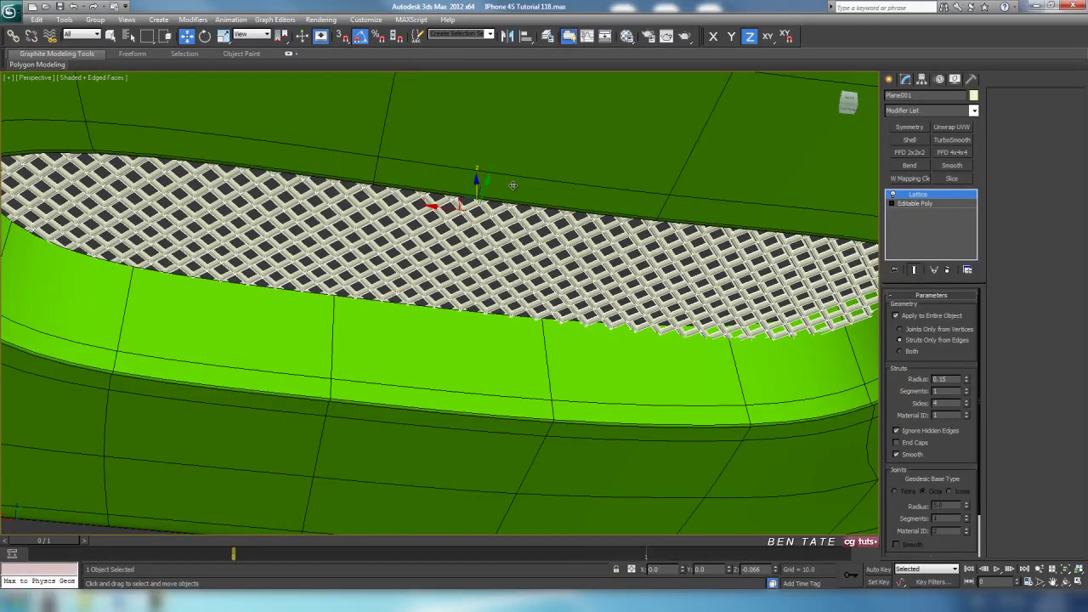
pyautogui.scroll(-10, 549, 253)
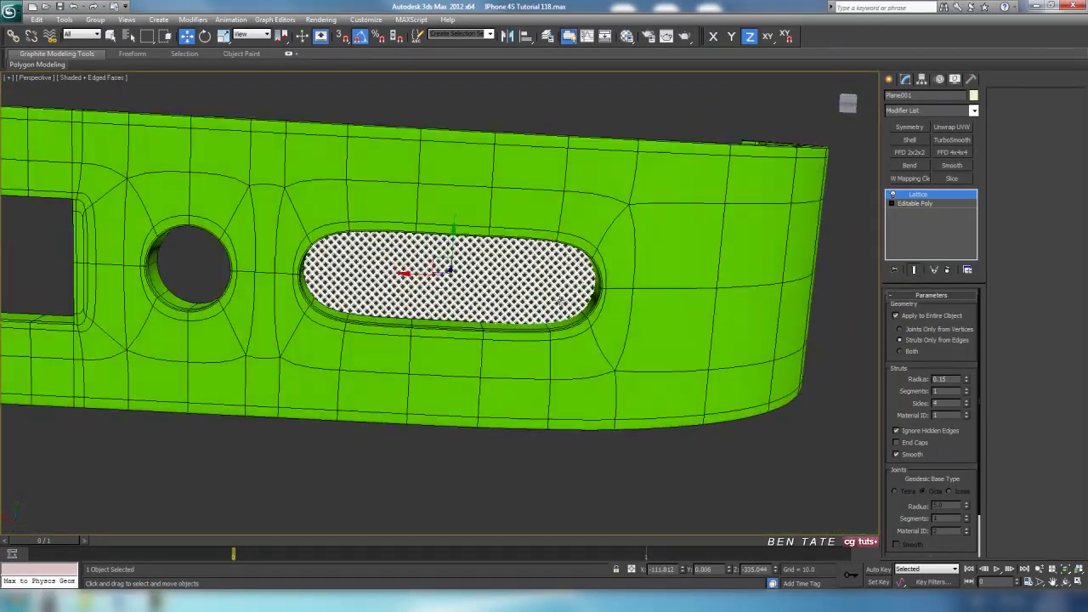
# Examine how the flat mesh sits against the slot's curved inner rim, from inside the border and in the front view
pyautogui.keyDown('alt'); pyautogui.moveTo(560, 299); pyautogui.dragTo(481, 432, button='middle'); pyautogui.keyUp('alt')
pyautogui.scroll(5, 483, 428)
pyautogui.moveTo(552, 353); pyautogui.dragTo(625, 376, button='middle')
pyautogui.hotkey('alt', 'w')
pyautogui.rightClick(180, 423)
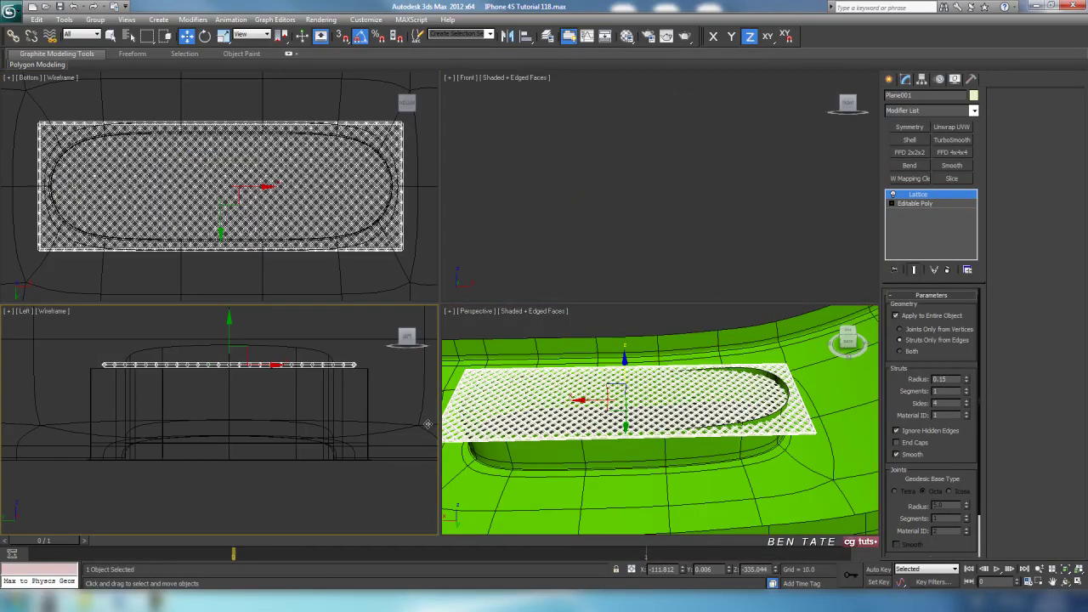
pyautogui.rightClick(620, 211)
pyautogui.hotkey('alt', 'w')
pyautogui.press('z')
pyautogui.scroll(-4, 529, 306)
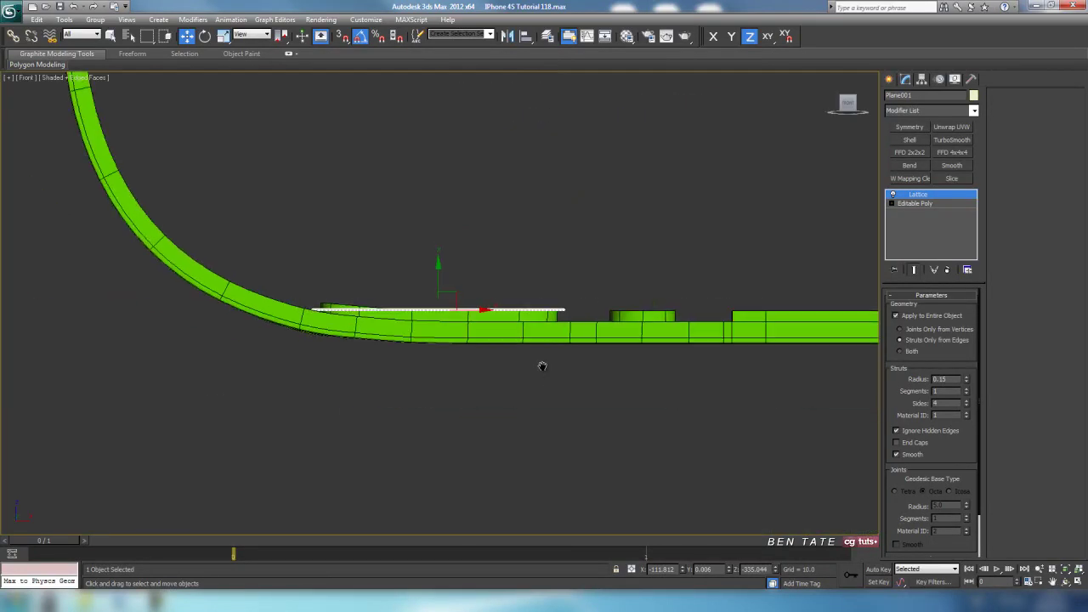
pyautogui.scroll(4, 539, 365)
pyautogui.moveTo(585, 238); pyautogui.dragTo(570, 337, button='middle')
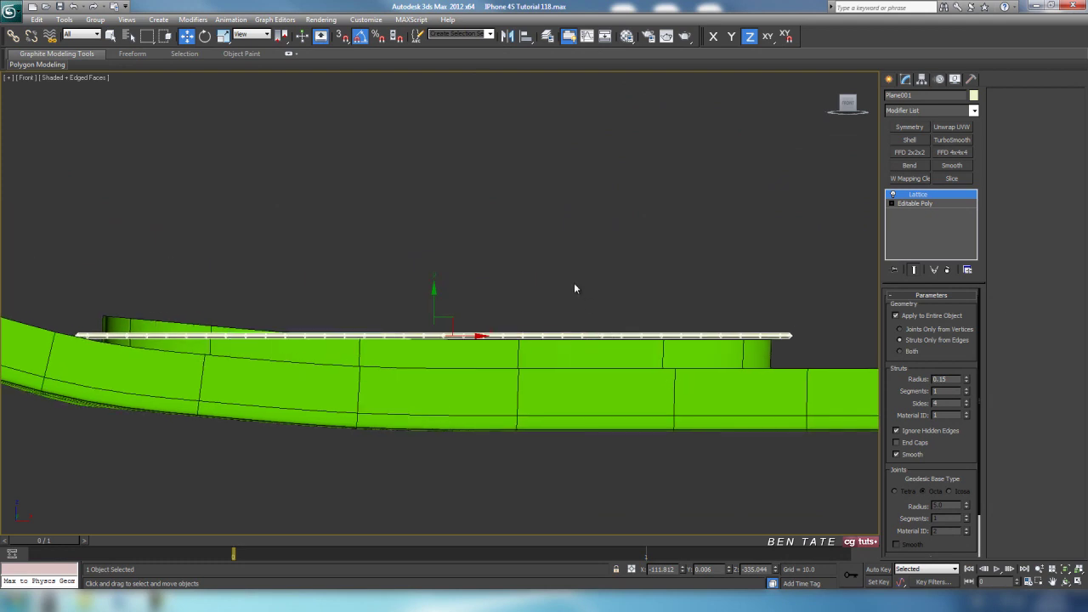
pyautogui.moveTo(573, 282); pyautogui.dragTo(598, 294, button='middle')
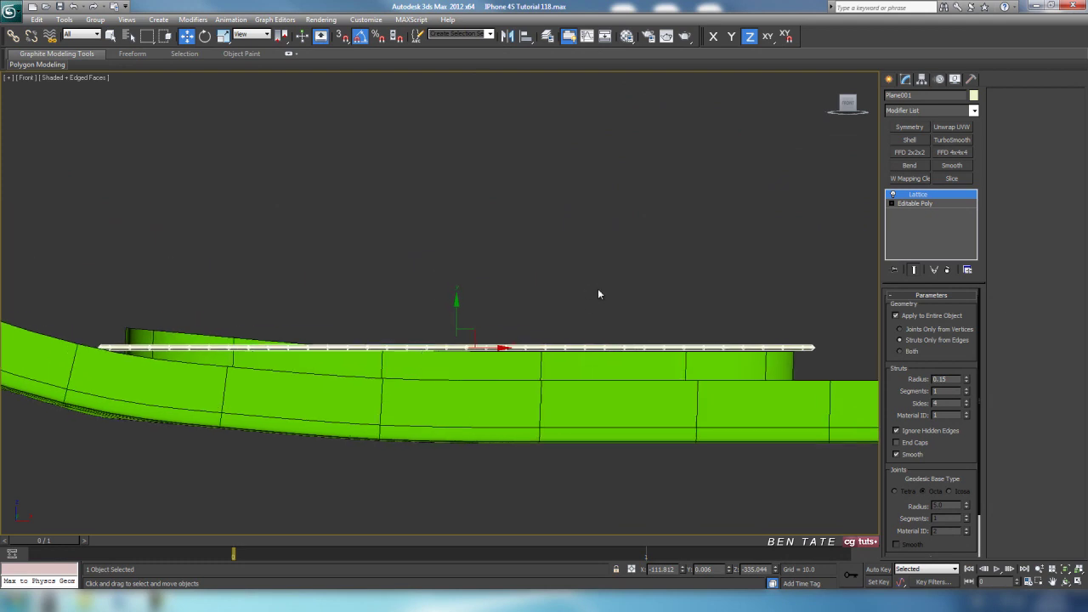
# Convert the lattice mesh to Editable Poly and add an FFD 4x4x4 modifier, working at Control Points level
pyautogui.rightClick(559, 348)
pyautogui.click(702, 454)
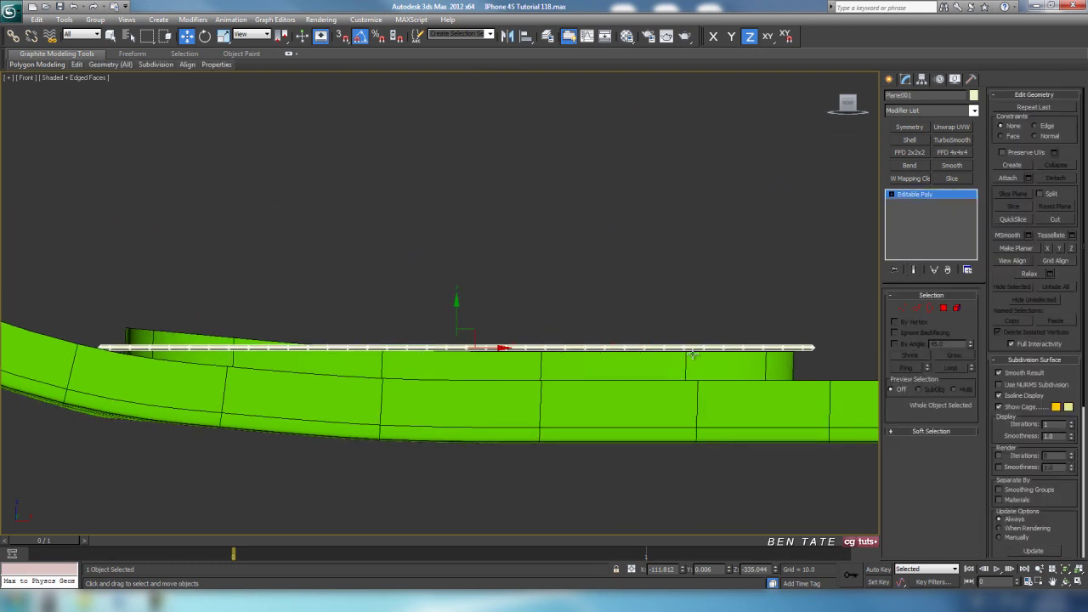
pyautogui.moveTo(693, 355); pyautogui.dragTo(685, 367, button='middle')
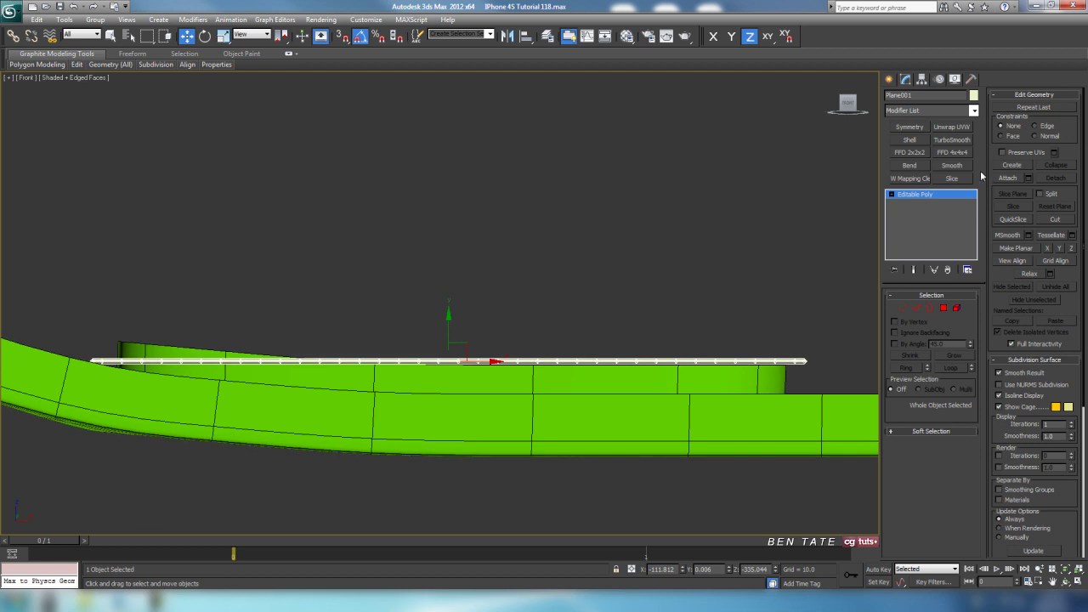
pyautogui.click(973, 112)
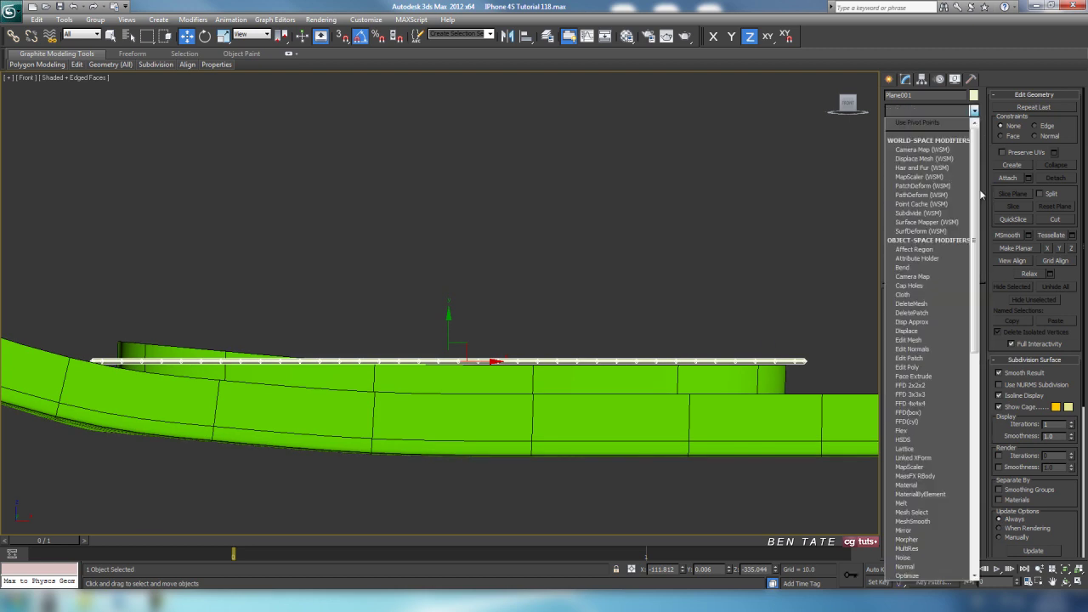
pyautogui.click(926, 403)
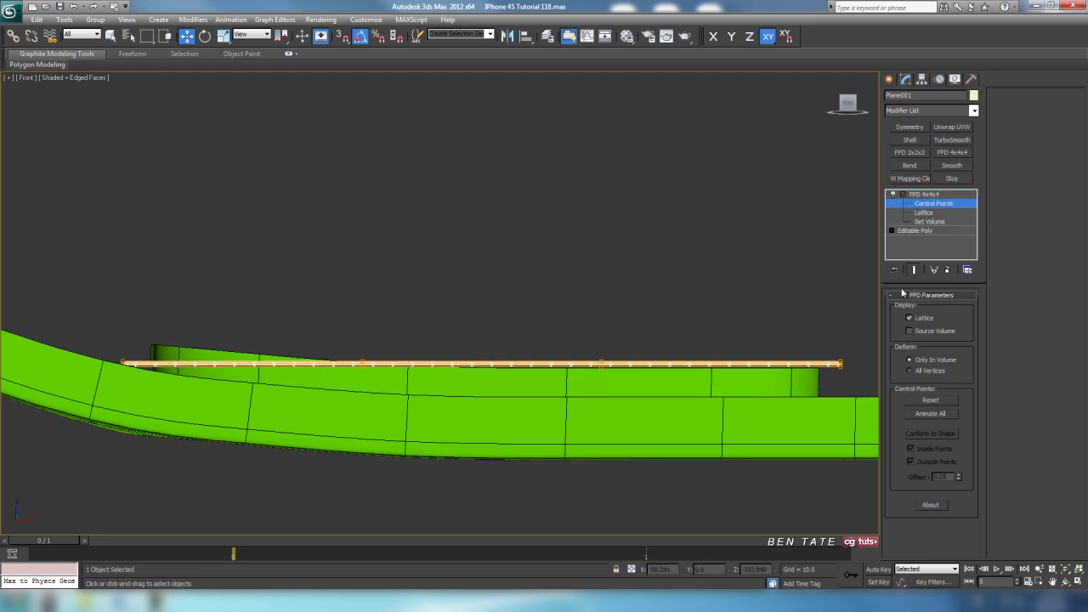
pyautogui.moveTo(586, 291); pyautogui.dragTo(596, 264, button='middle')
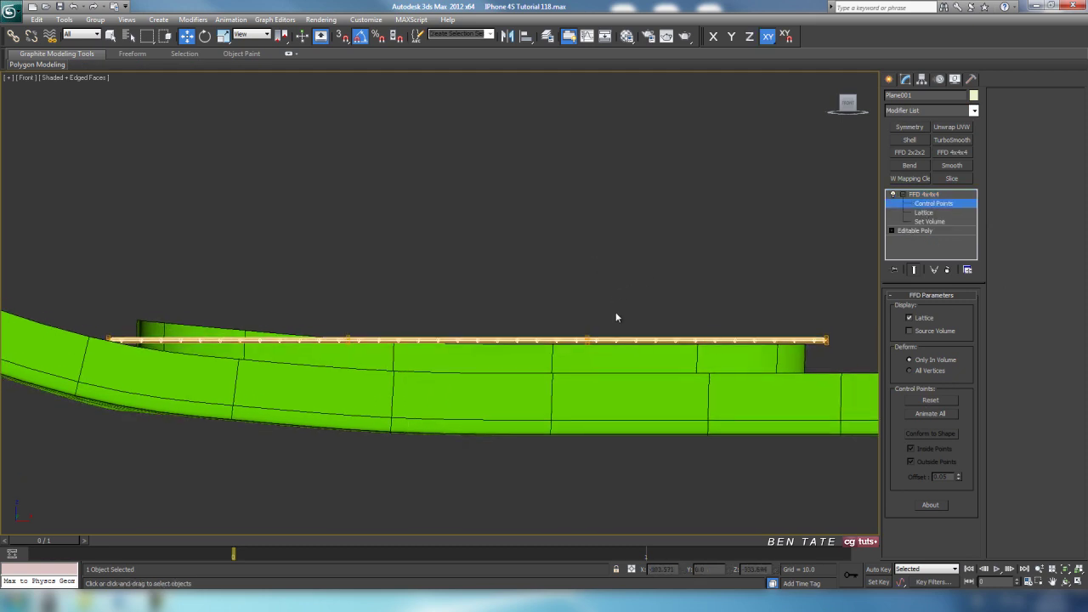
# Bend the mesh along the slot's curved rim by raising the FFD control points at its corner-side end and lowering the neighbouring set
pyautogui.moveTo(588, 306); pyautogui.dragTo(655, 274)
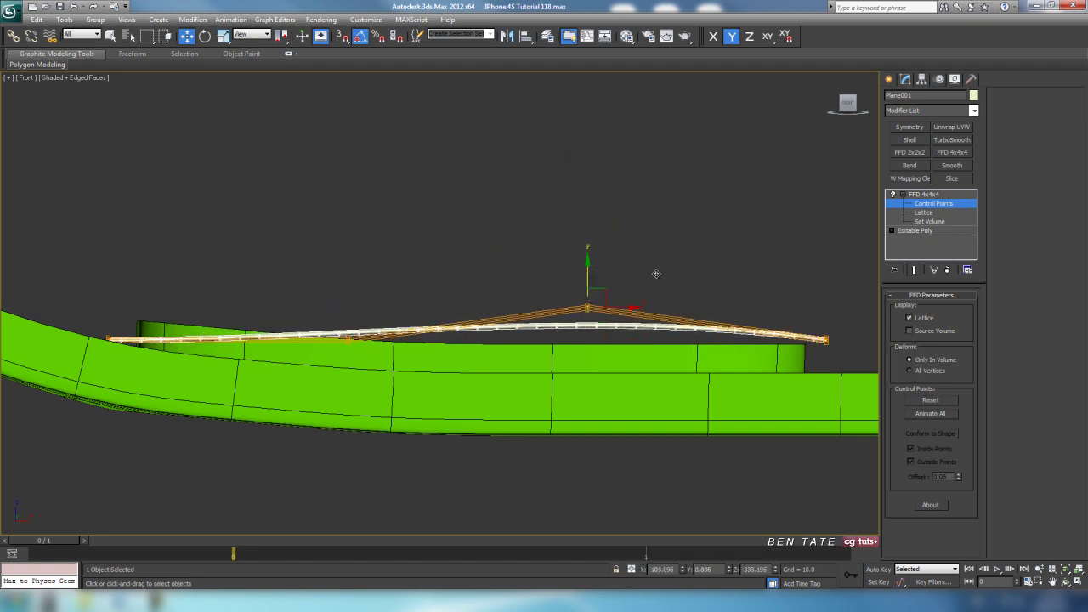
pyautogui.hotkey('ctrl', 'z')
pyautogui.moveTo(644, 389); pyautogui.dragTo(584, 380, button='middle')
pyautogui.moveTo(396, 353); pyautogui.dragTo(437, 350, button='middle')
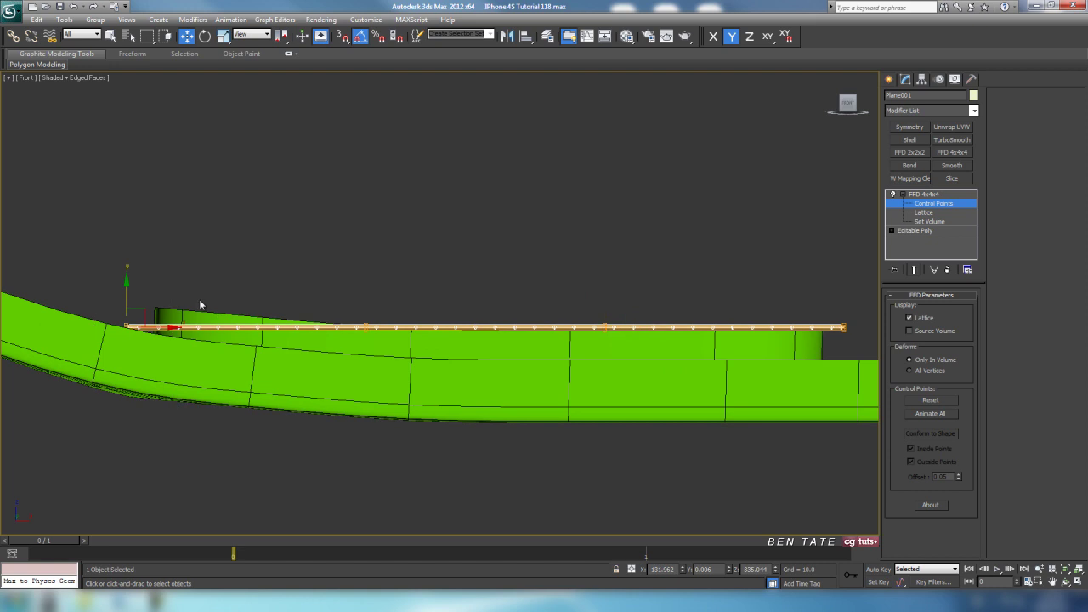
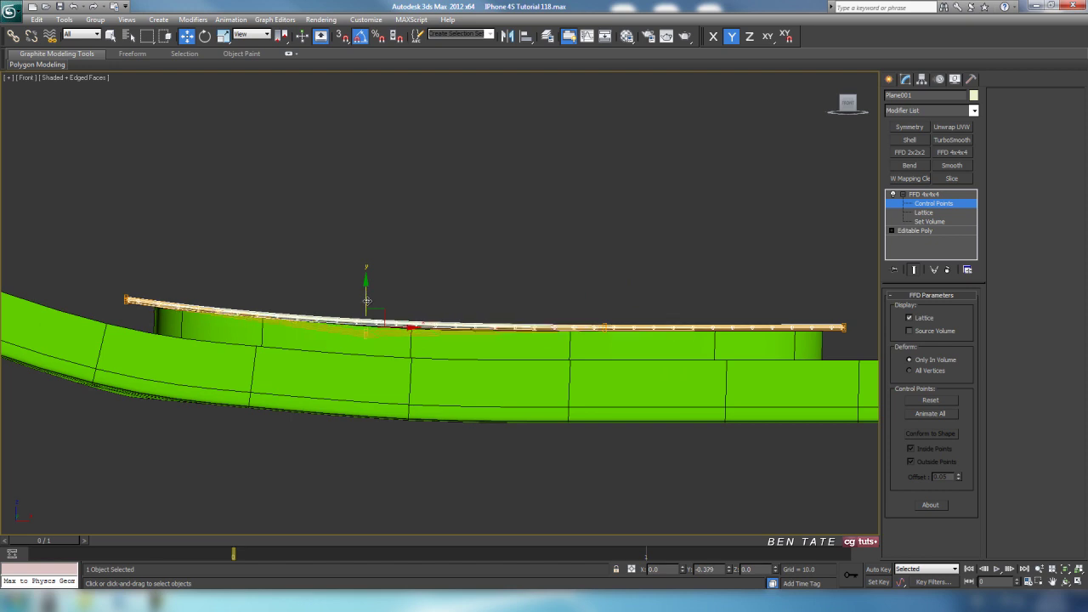
# Check the bent mesh against the rim in perspective and convert it to Editable Poly
pyautogui.hotkey('alt', 'w')
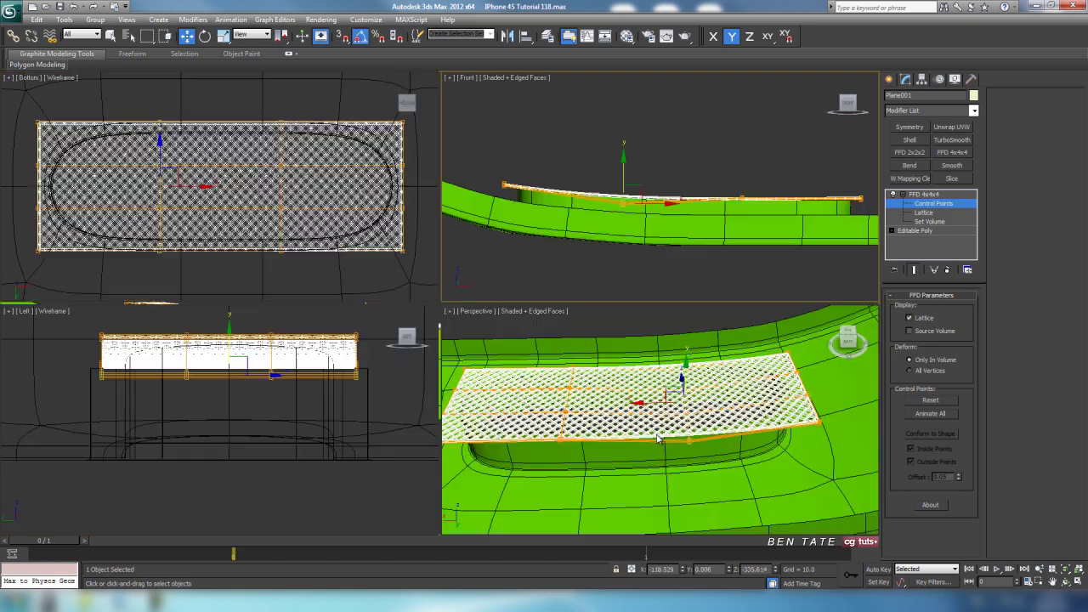
pyautogui.rightClick(665, 436)
pyautogui.hotkey('alt', 'w')
pyautogui.keyDown('alt'); pyautogui.moveTo(662, 437); pyautogui.dragTo(388, 371, button='middle'); pyautogui.keyUp('alt')
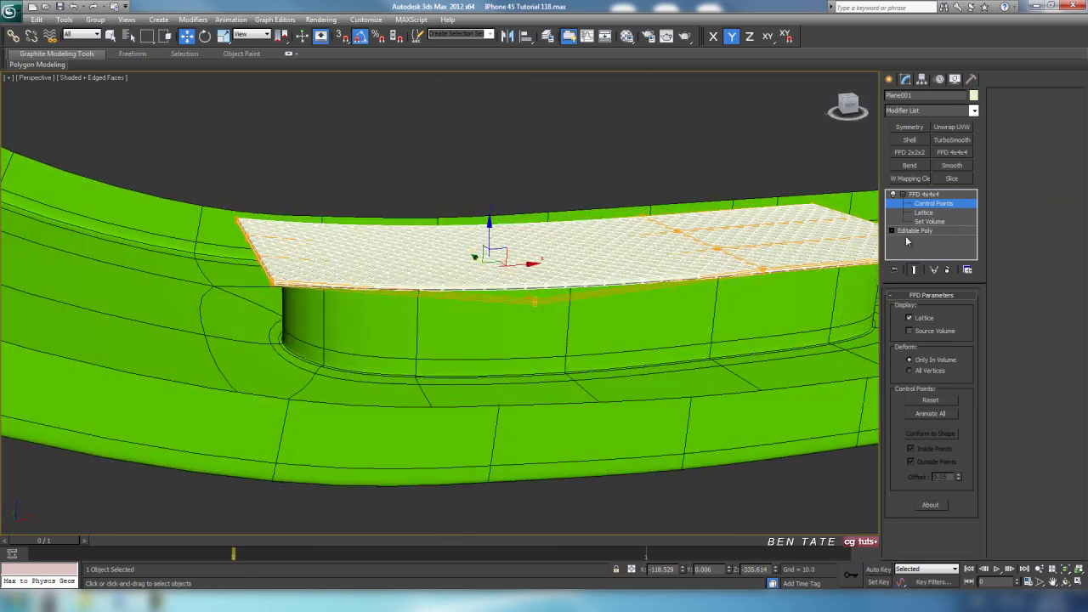
pyautogui.keyDown('alt'); pyautogui.moveTo(807, 306); pyautogui.dragTo(601, 334, button='middle'); pyautogui.keyUp('alt')
pyautogui.rightClick(600, 331)
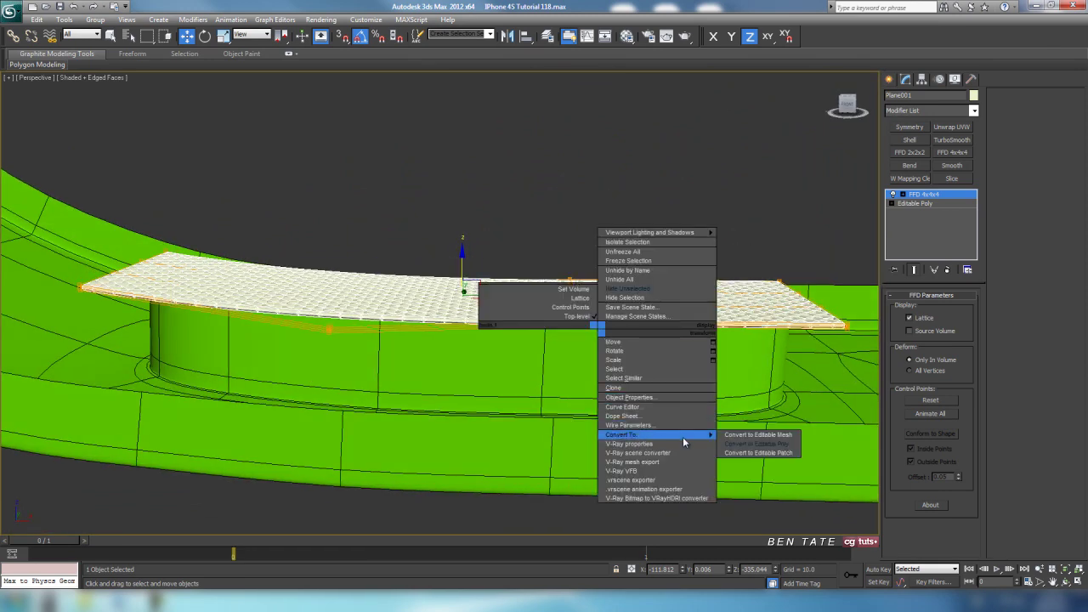
pyautogui.click(733, 442)
# Examine the bent grille without edged faces from outside and inside the border, and its curvature in the front view
pyautogui.moveTo(732, 443)
pyautogui.keyDown('alt'); pyautogui.mouseDown(button='middle')
pyautogui.moveTo(619, 323)
pyautogui.moveTo(627, 253)
pyautogui.moveTo(583, 313)
pyautogui.moveTo(586, 284)
pyautogui.moveTo(585, 383)
pyautogui.moveTo(555, 400)
pyautogui.moveTo(582, 321)
pyautogui.mouseUp(button='middle'); pyautogui.keyUp('alt')
pyautogui.press('F4')
pyautogui.scroll(-4, 592, 325)
pyautogui.scroll(5, 509, 320)
pyautogui.moveTo(524, 347); pyautogui.dragTo(430, 316, button='middle')
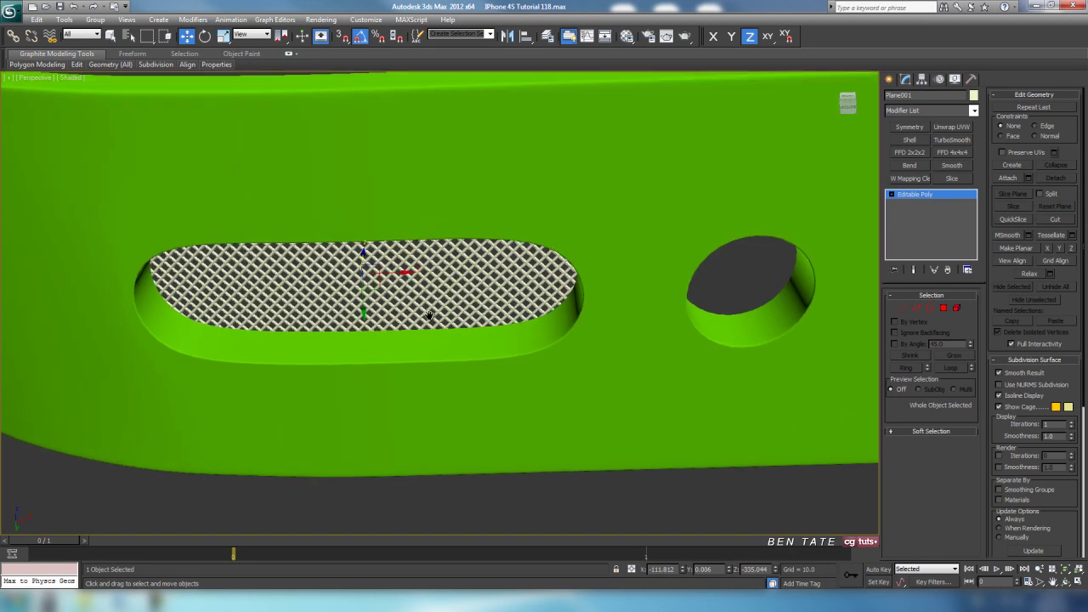
pyautogui.keyDown('alt'); pyautogui.moveTo(515, 315); pyautogui.dragTo(543, 412, button='middle'); pyautogui.keyUp('alt')
pyautogui.scroll(-6, 543, 412)
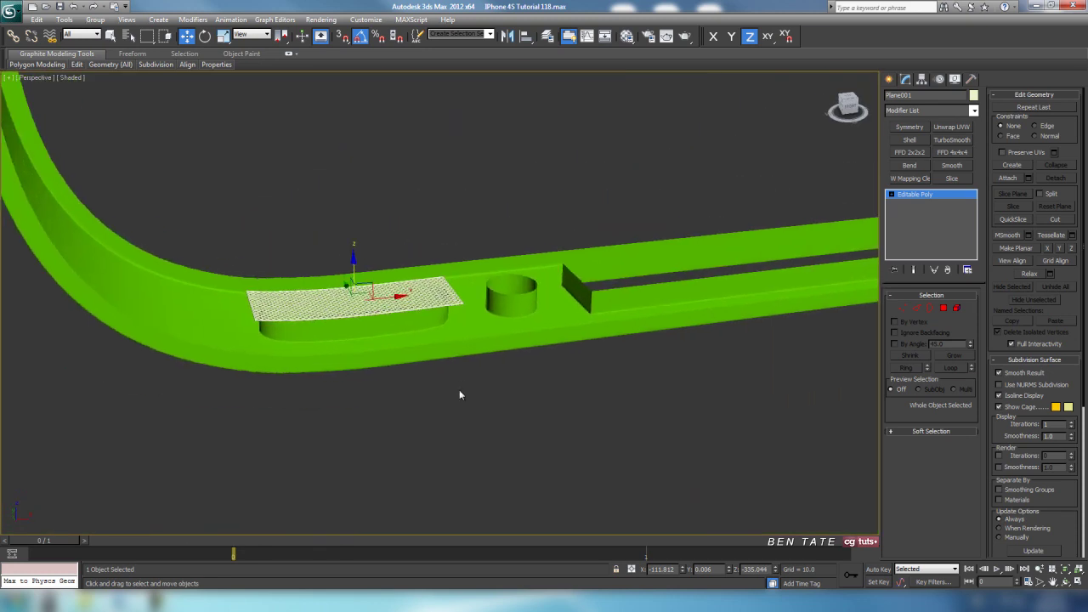
pyautogui.hotkey('alt', 'w')
pyautogui.click(643, 240)
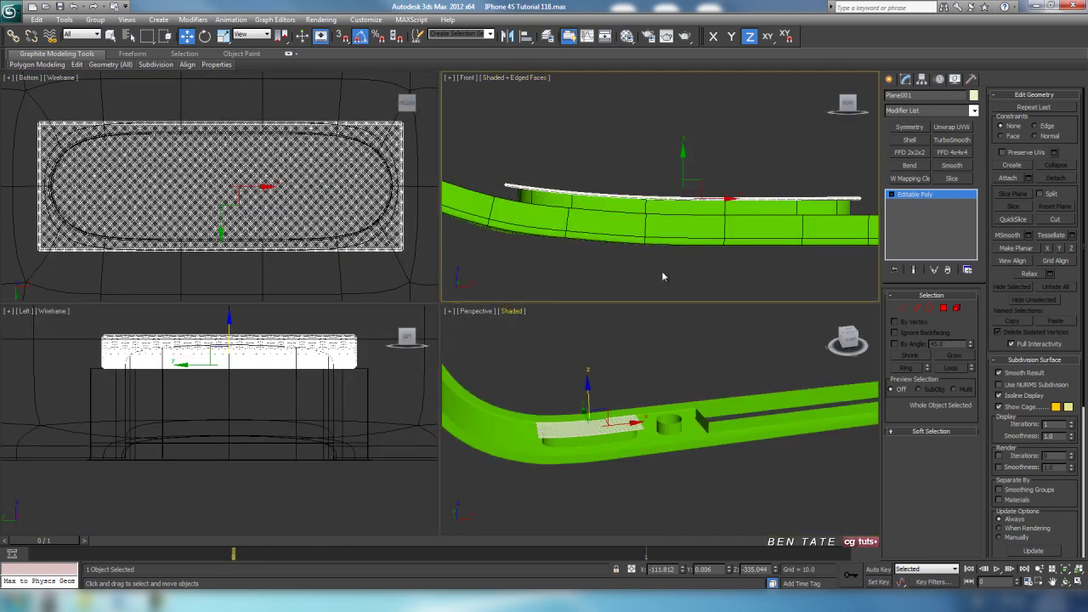
pyautogui.moveTo(663, 276); pyautogui.dragTo(603, 283, button='middle')
pyautogui.hotkey('alt', 'w')
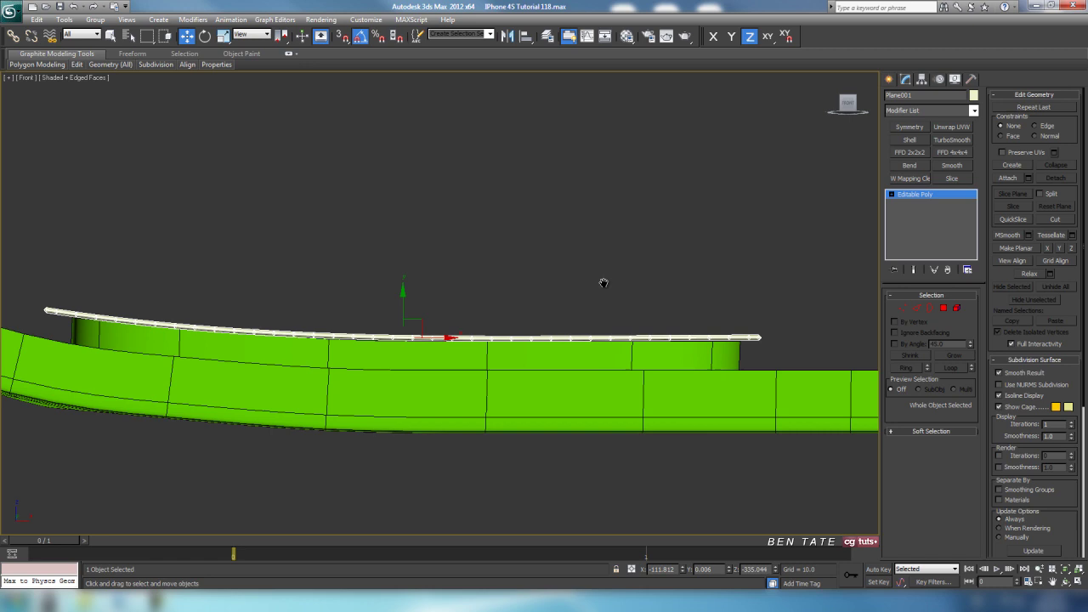
# Undo the last conversion to Editable Poly and switch off the mesh's FFD 4x4x4 modifier
pyautogui.click(84, 8)
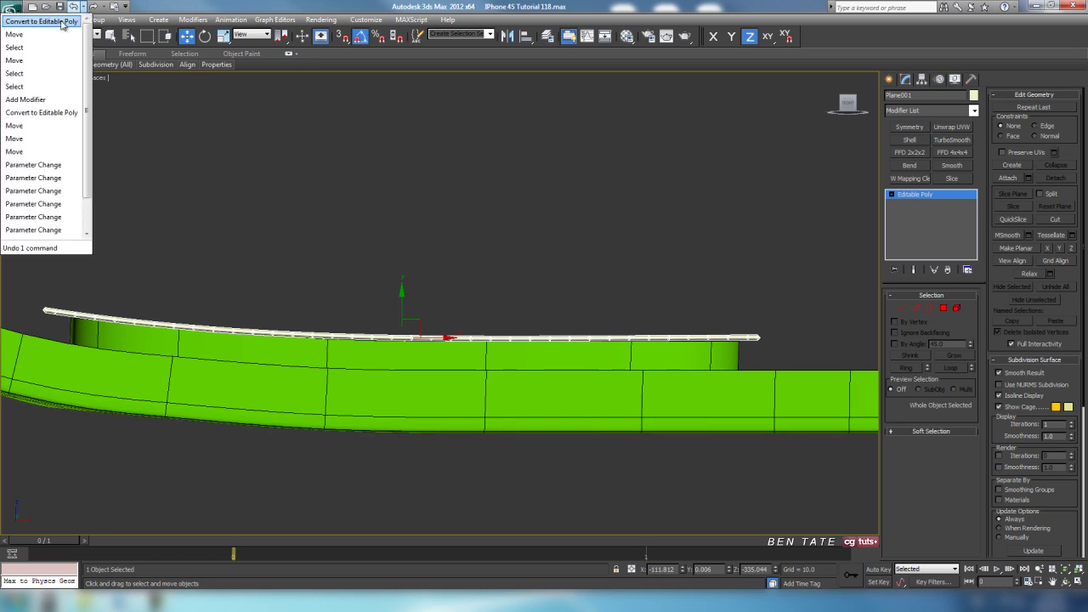
pyautogui.click(61, 24)
pyautogui.moveTo(510, 221); pyautogui.dragTo(511, 229, button='middle')
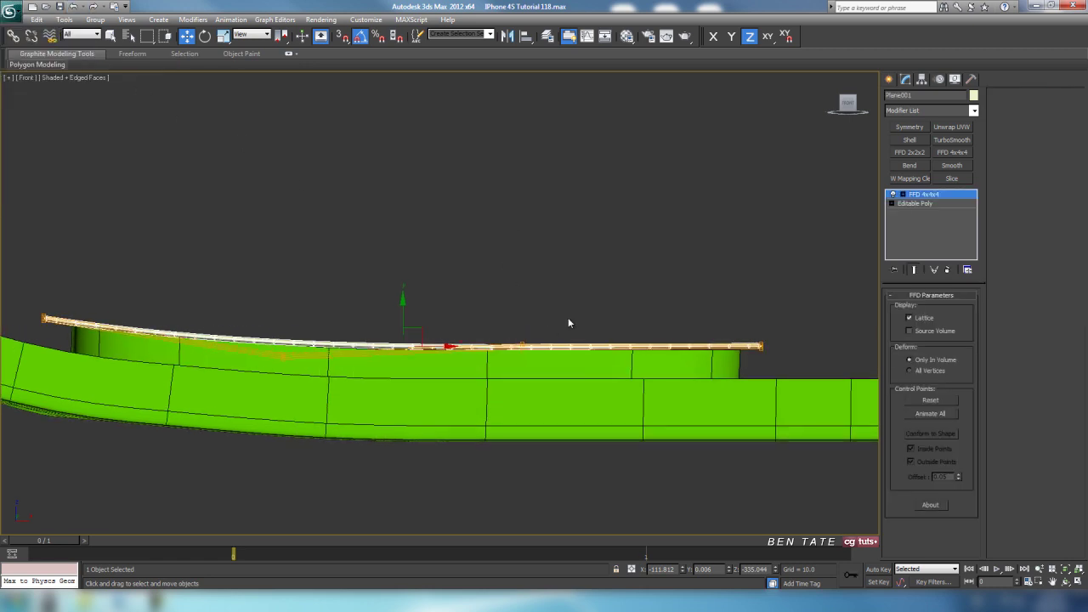
pyautogui.moveTo(606, 234); pyautogui.dragTo(593, 249, button='middle')
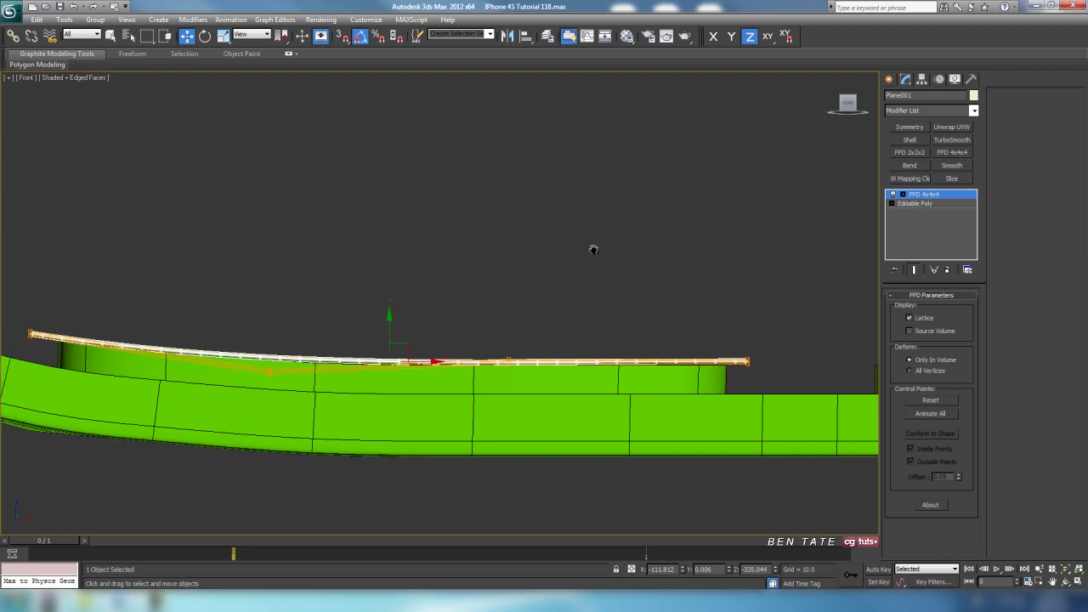
pyautogui.click(892, 195)
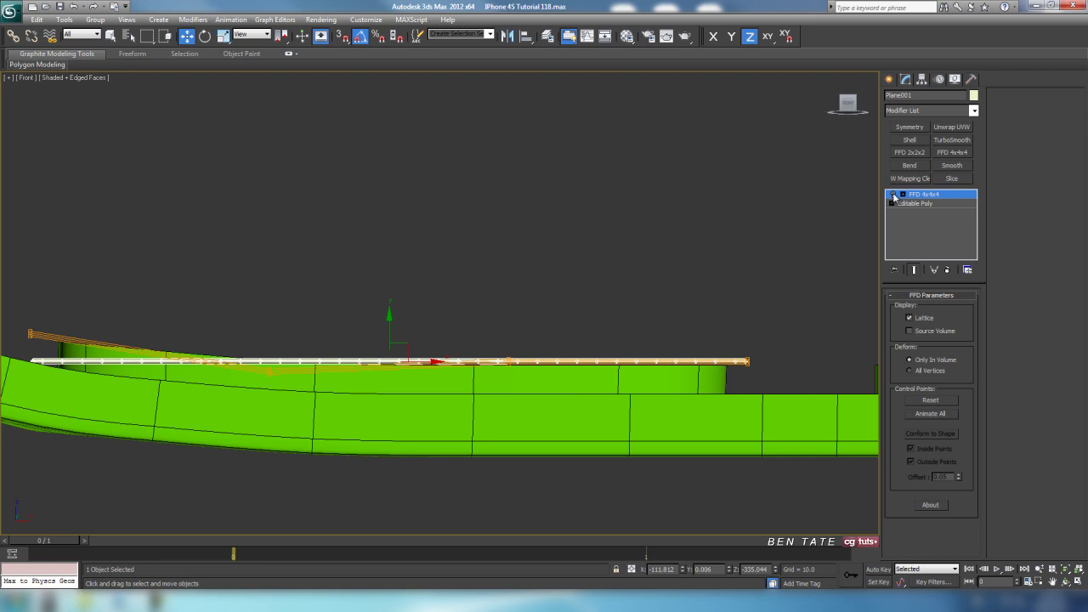
# Switch the grille mesh's FFD 4x4x4 modifier back on
pyautogui.click(892, 195)
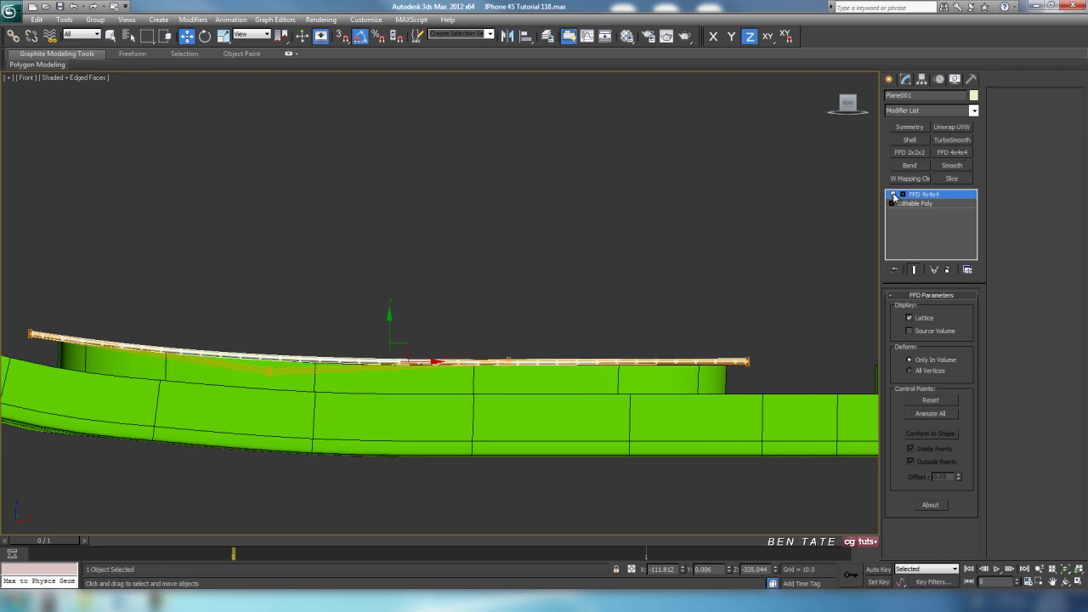
pyautogui.moveTo(527, 248); pyautogui.dragTo(533, 248, button='middle')
pyautogui.moveTo(596, 284); pyautogui.dragTo(590, 277, button='middle')
pyautogui.hotkey('alt', 'w')
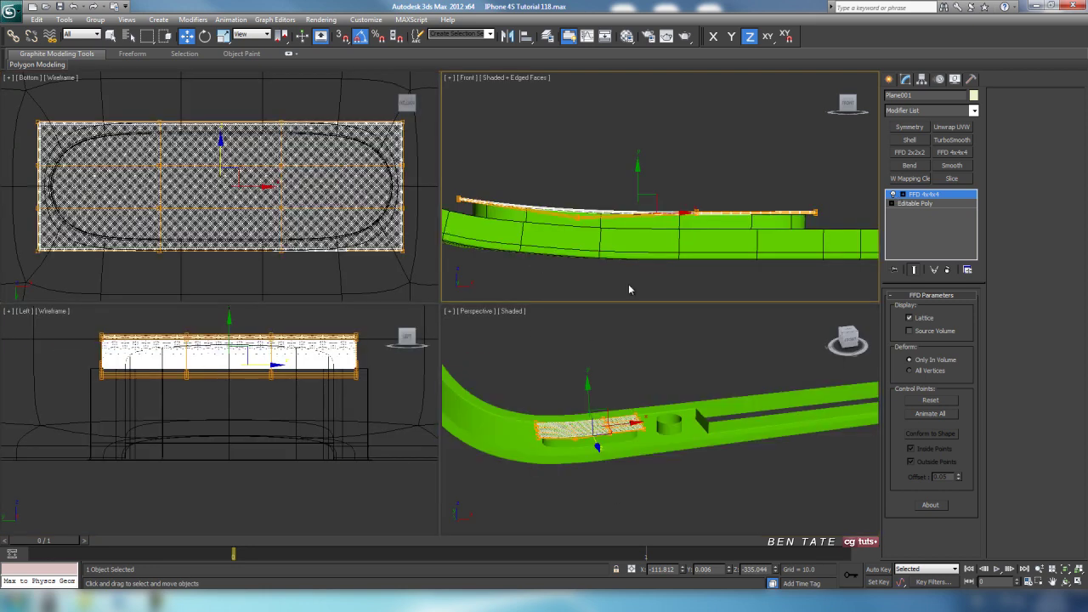
# Centre the grille's pivot on the object and set the pivot's absolute world X position to 0
pyautogui.middleClick(336, 268)
pyautogui.hotkey('alt', 'w')
pyautogui.scroll(-10, 544, 285)
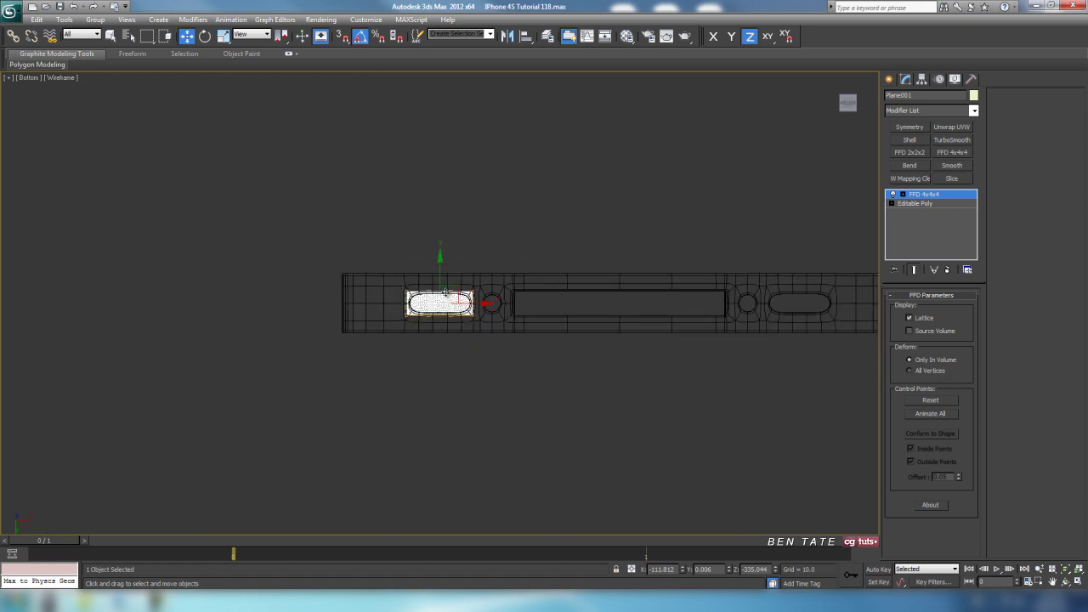
pyautogui.moveTo(671, 295); pyautogui.dragTo(555, 294, button='middle')
pyautogui.scroll(5, 466, 303)
pyautogui.scroll(-4, 616, 230)
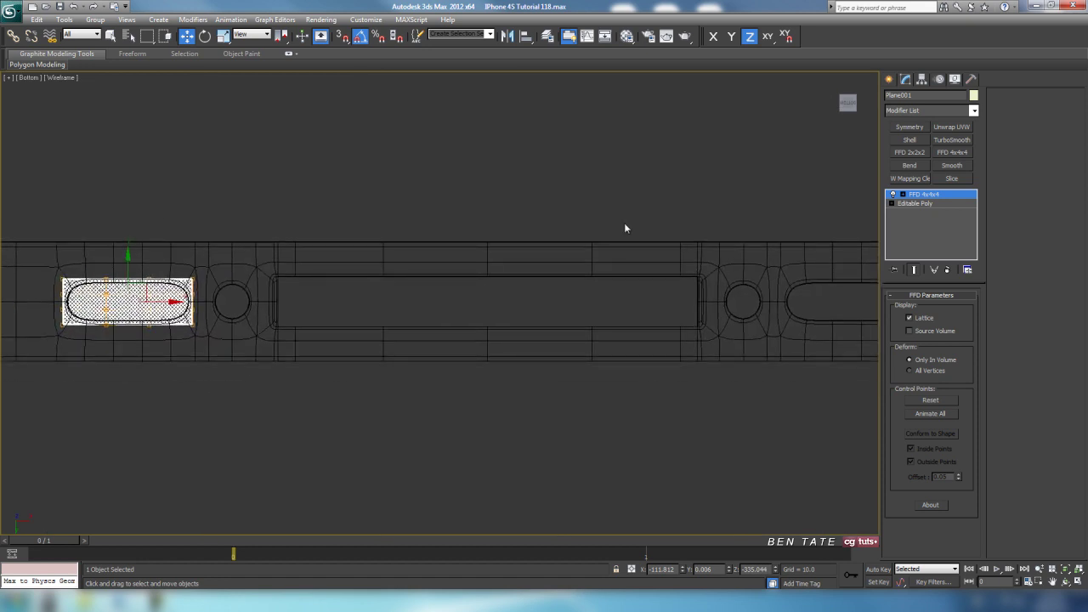
pyautogui.click(921, 79)
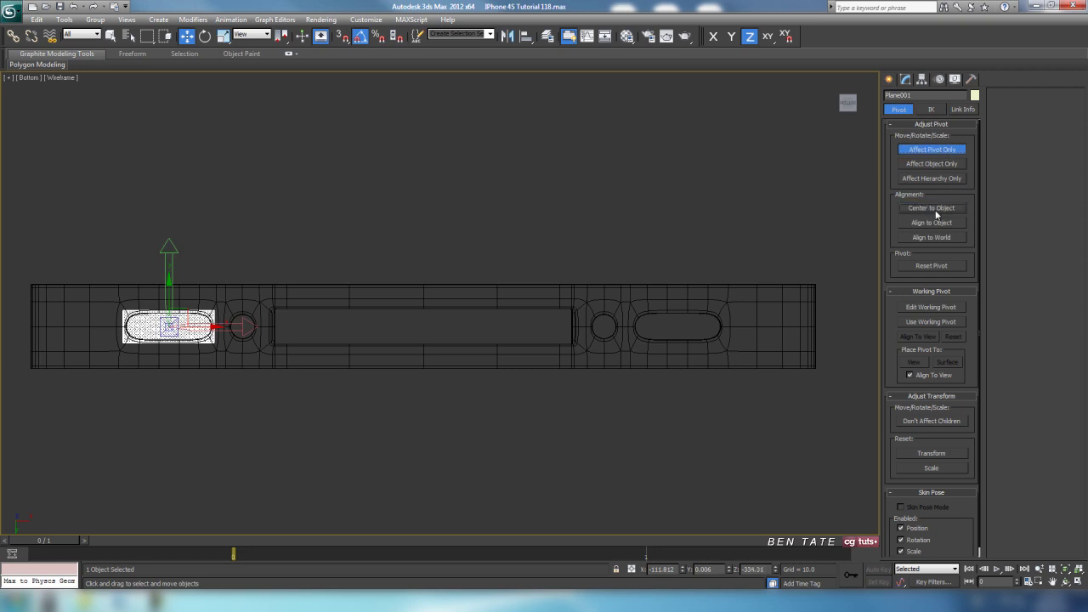
pyautogui.rightClick(184, 40)
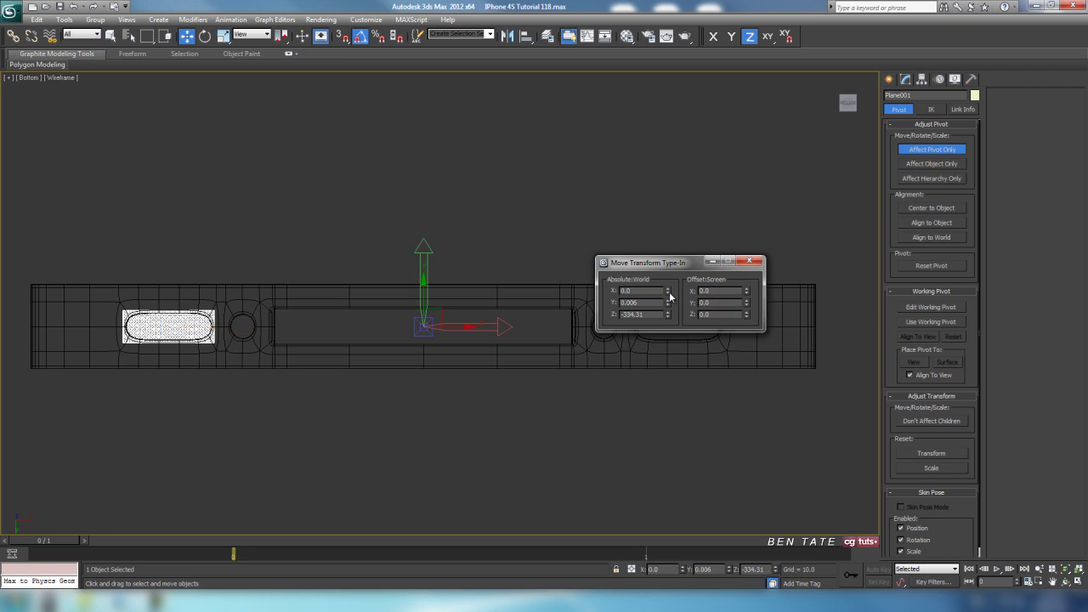
pyautogui.click(749, 261)
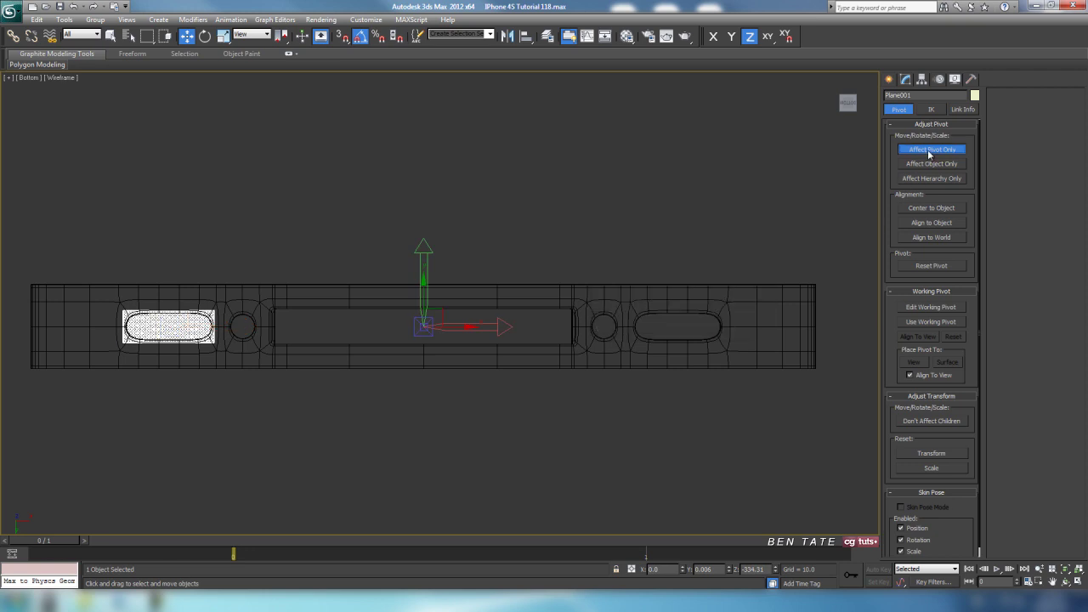
# Mirror a duplicate of the grille across the X axis to the border's opposite slot and check both in perspective
pyautogui.click(507, 36)
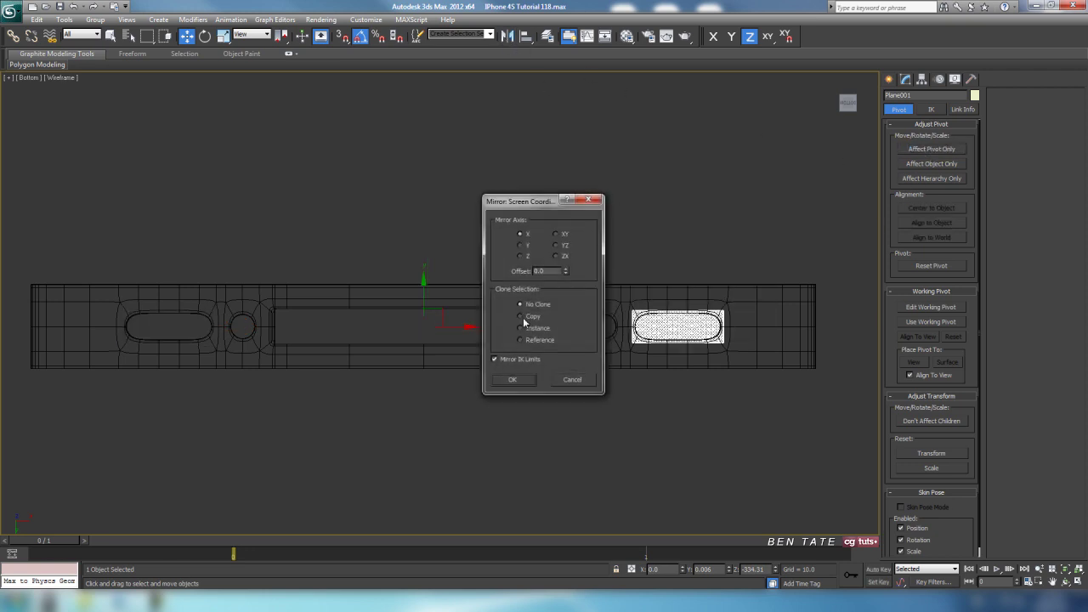
pyautogui.click(512, 383)
pyautogui.hotkey('alt', 'w')
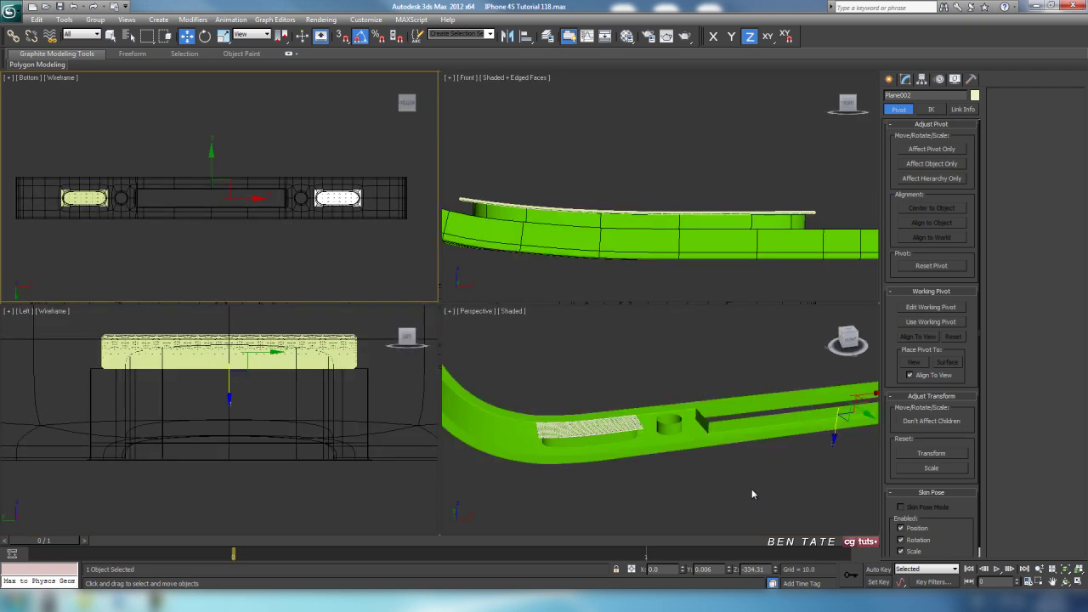
pyautogui.rightClick(781, 463)
pyautogui.hotkey('alt', 'w')
pyautogui.keyDown('alt'); pyautogui.moveTo(783, 466); pyautogui.dragTo(561, 367, button='middle'); pyautogui.keyUp('alt')
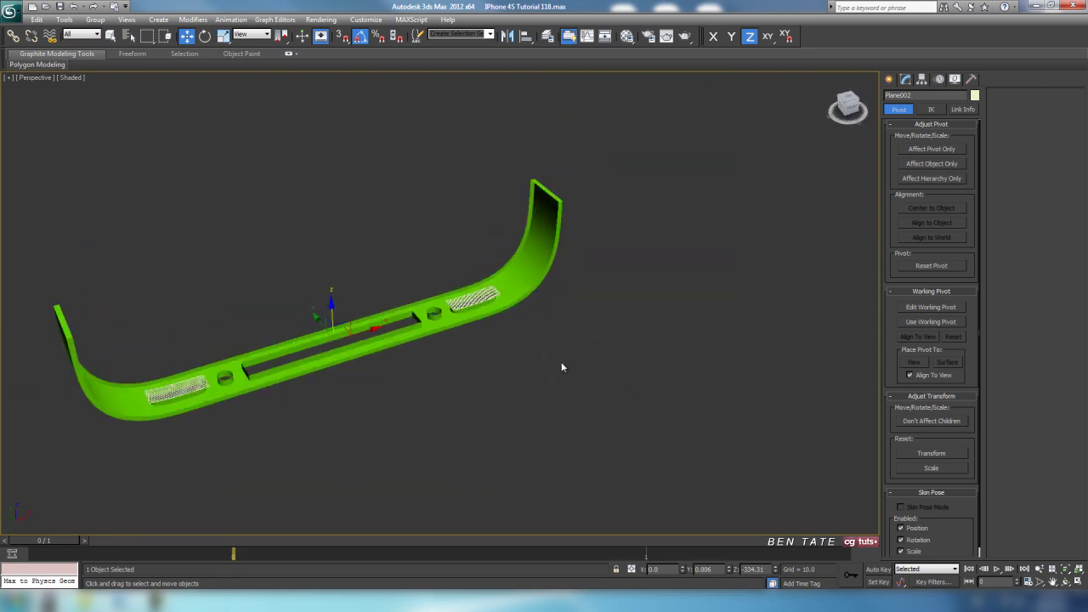
# Give both grilles a black object colour and assign them the blue 08 - Default material
pyautogui.moveTo(392, 414); pyautogui.dragTo(478, 409, button='middle')
pyautogui.moveTo(364, 395); pyautogui.dragTo(365, 396)
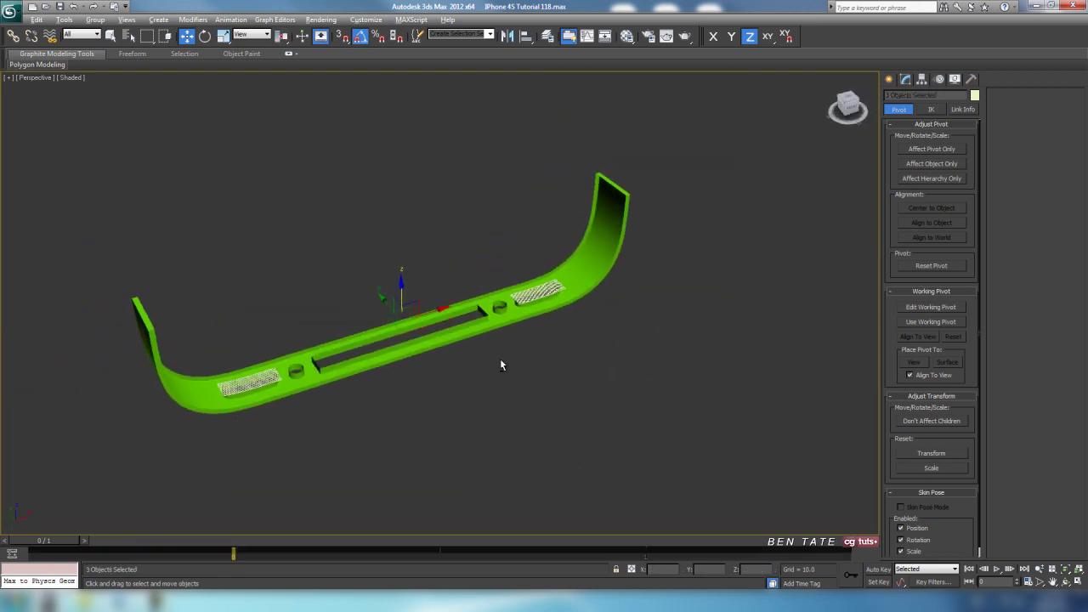
pyautogui.click(975, 95)
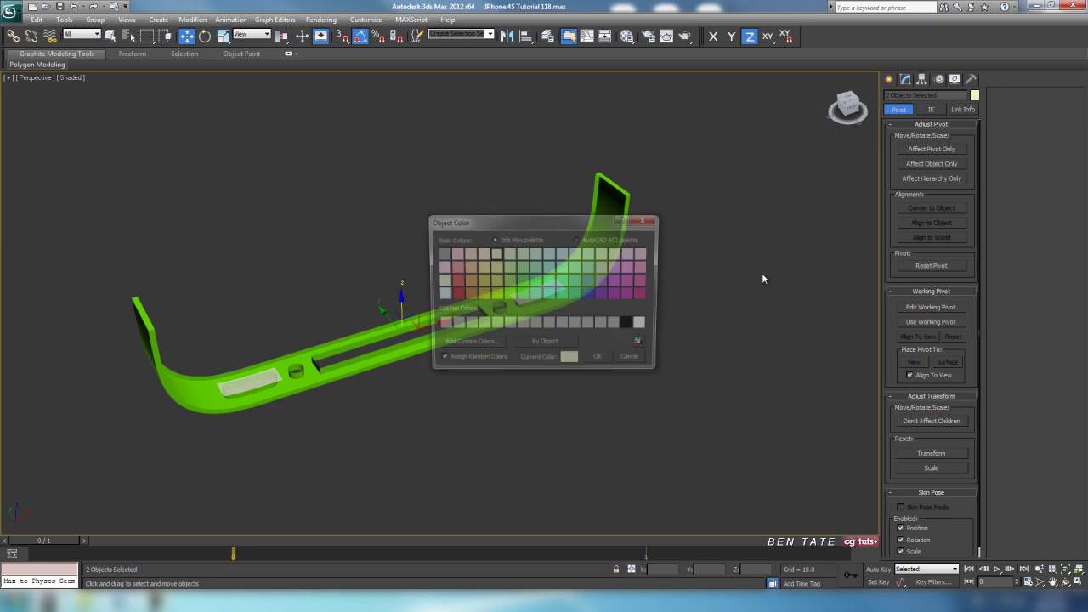
pyautogui.click(600, 363)
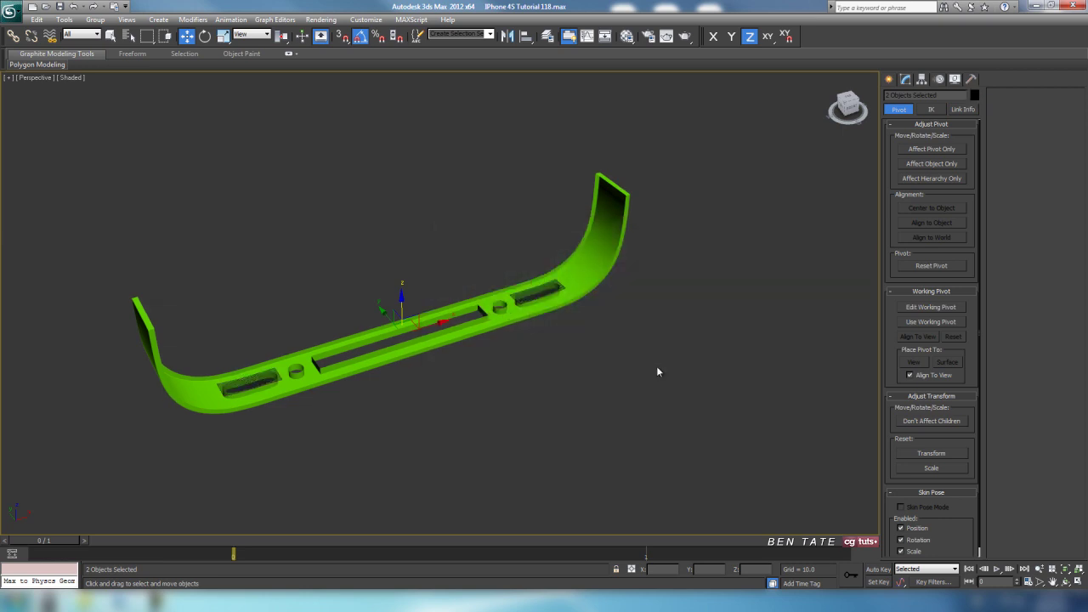
pyautogui.press('m')
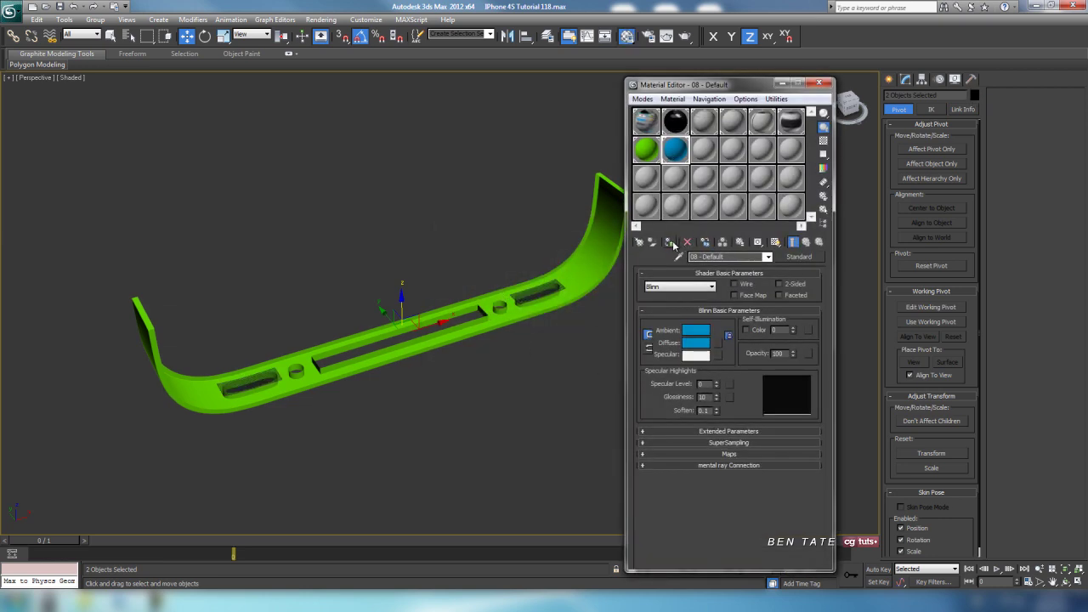
pyautogui.click(819, 84)
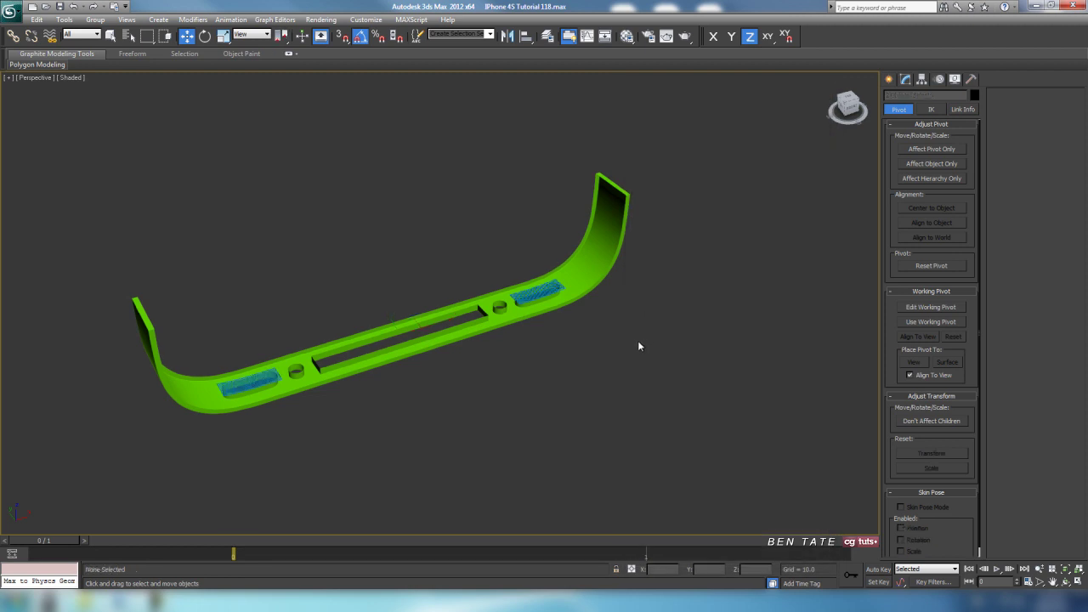
# Unhide all objects in the scene
pyautogui.keyDown('alt'); pyautogui.moveTo(639, 346); pyautogui.dragTo(644, 238, button='middle'); pyautogui.keyUp('alt')
pyautogui.scroll(3, 644, 237)
pyautogui.rightClick(646, 318)
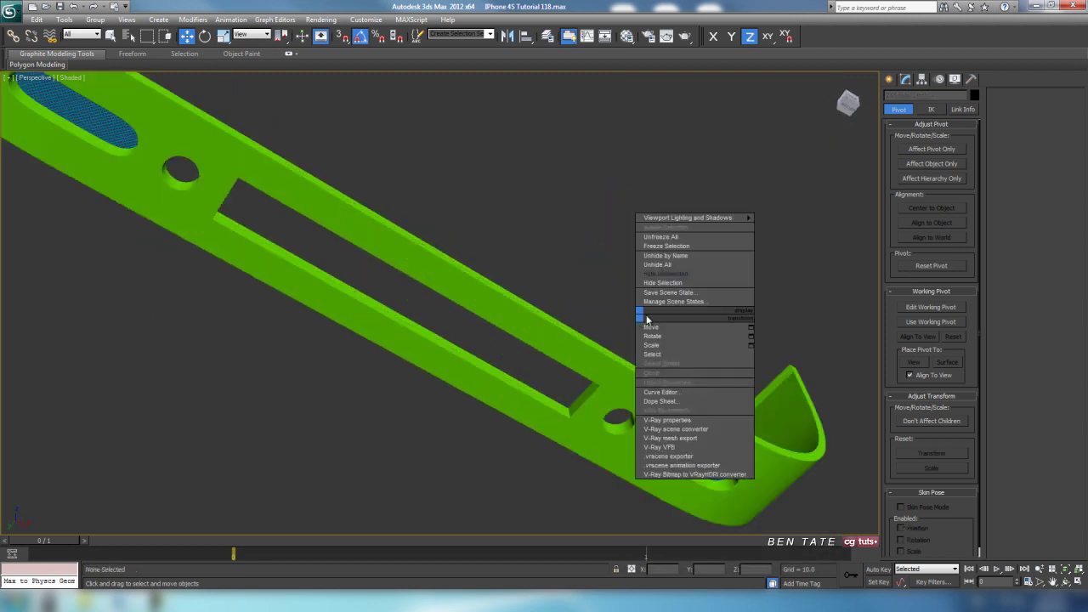
pyautogui.click(671, 265)
# Examine the grilles, screws and connector opening within the complete phone, with and without edged faces
pyautogui.scroll(-4, 615, 294)
pyautogui.keyDown('alt'); pyautogui.moveTo(595, 285); pyautogui.dragTo(738, 403, button='middle'); pyautogui.keyUp('alt')
pyautogui.scroll(5, 581, 306)
pyautogui.keyDown('alt'); pyautogui.moveTo(417, 244); pyautogui.dragTo(497, 243, button='middle'); pyautogui.keyUp('alt')
pyautogui.moveTo(497, 243); pyautogui.dragTo(535, 191, button='middle')
pyautogui.scroll(-3, 520, 202)
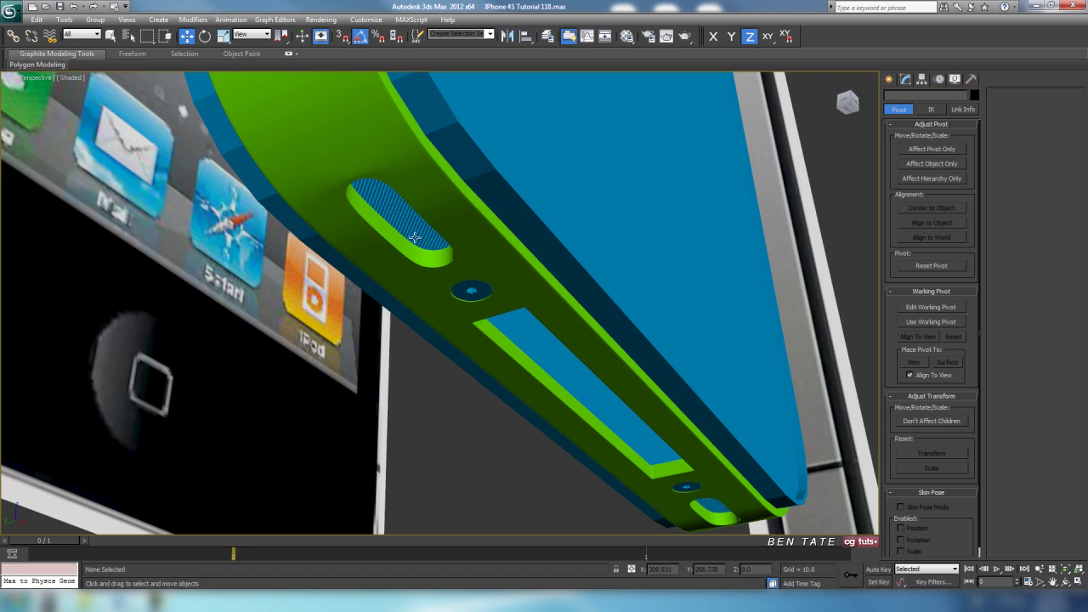
pyautogui.moveTo(482, 296)
pyautogui.keyDown('alt'); pyautogui.mouseDown(button='middle')
pyautogui.moveTo(476, 263)
pyautogui.moveTo(512, 393)
pyautogui.moveTo(430, 221)
pyautogui.mouseUp(button='middle'); pyautogui.keyUp('alt')
pyautogui.press('F4')
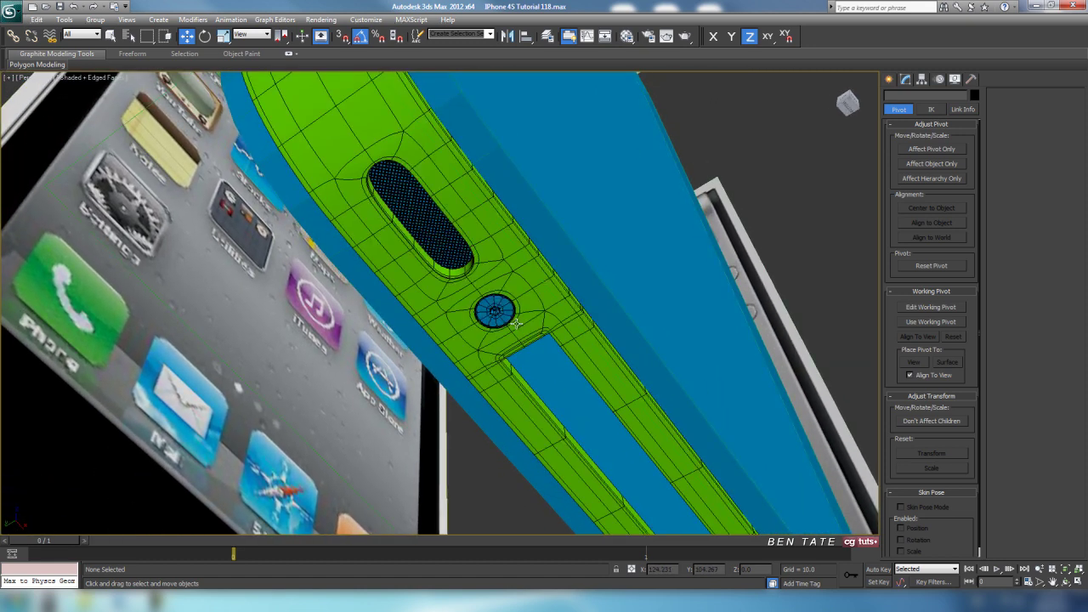
pyautogui.press('F4')
pyautogui.moveTo(561, 315); pyautogui.dragTo(542, 282, button='middle')
pyautogui.scroll(-4, 515, 285)
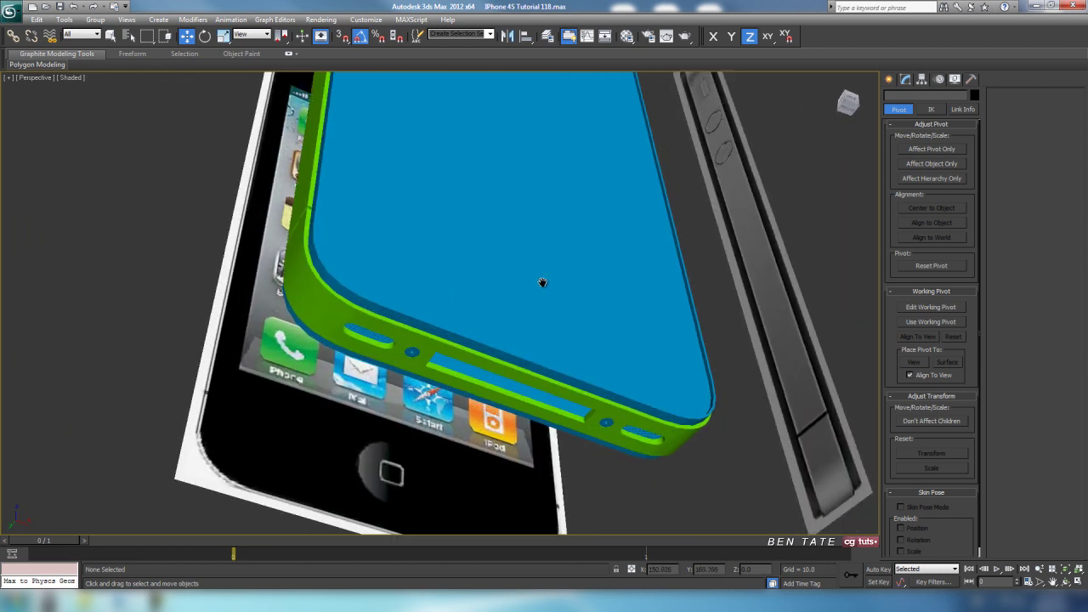
# Set the diffuse colour of the 08 - Default material to a neutral grey with red, green and blue at 128
pyautogui.scroll(3, 542, 282)
pyautogui.press('m')
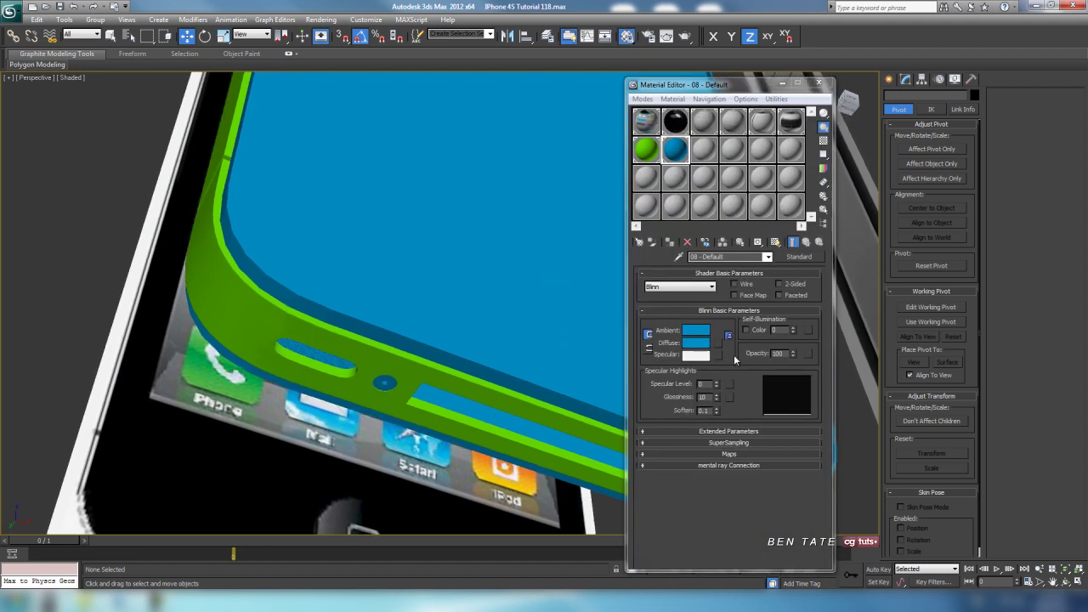
pyautogui.click(702, 344)
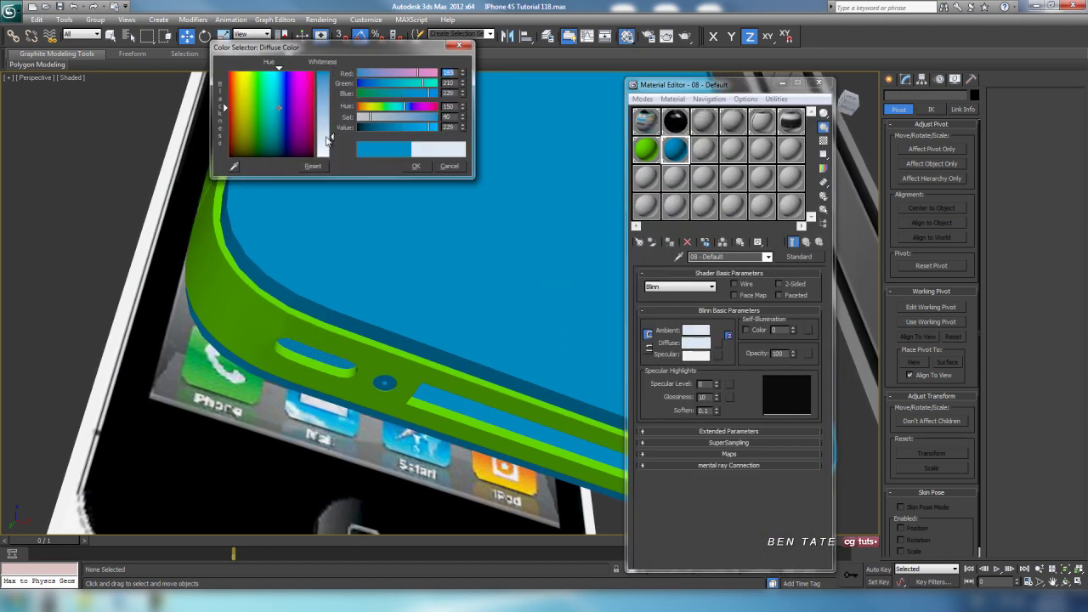
pyautogui.moveTo(326, 137); pyautogui.dragTo(327, 139)
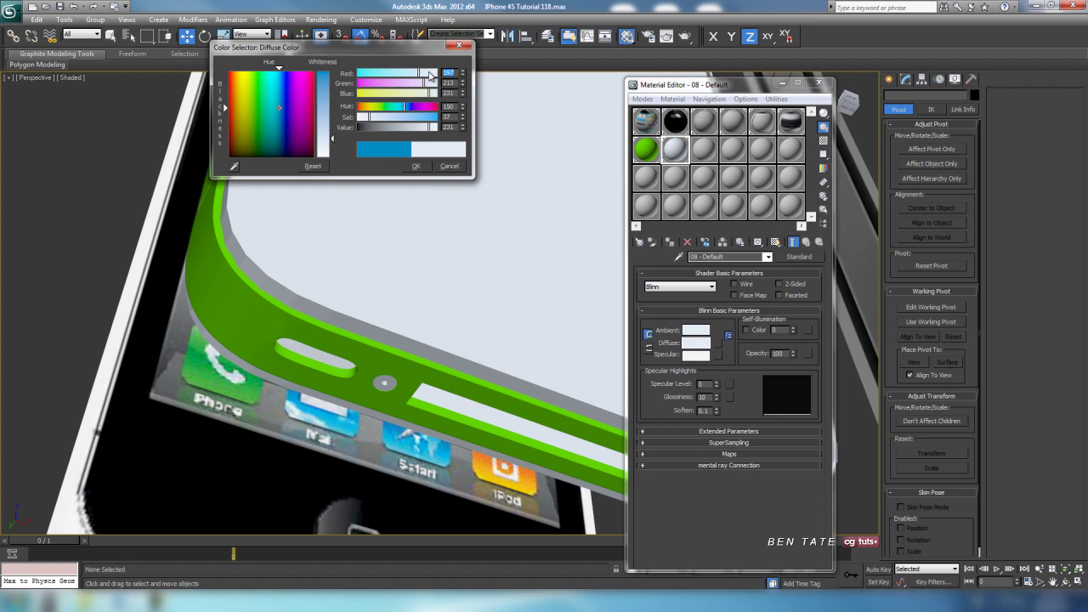
pyautogui.write('128')
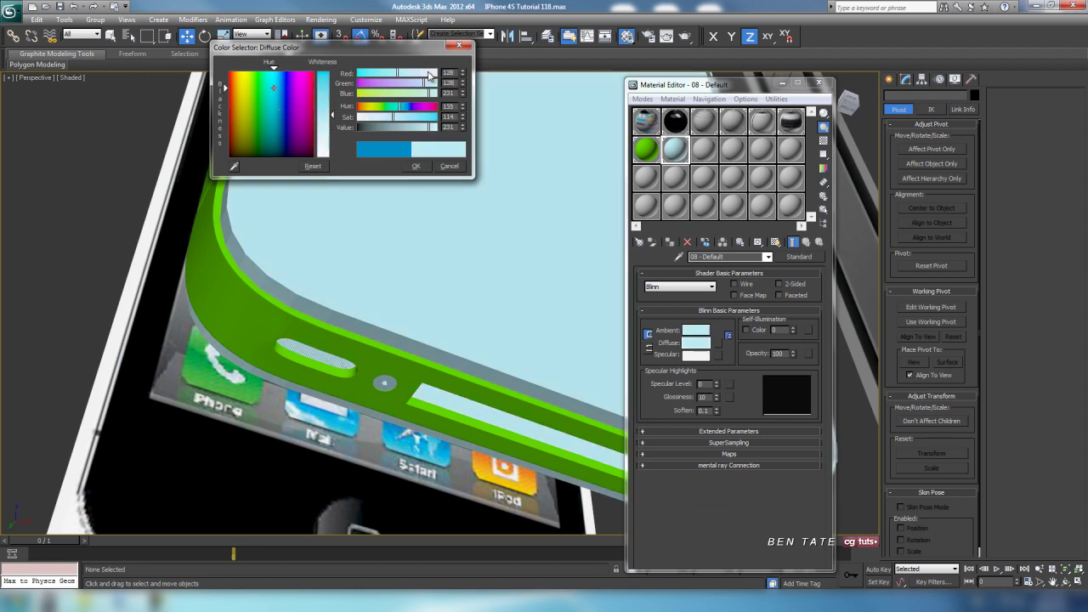
pyautogui.press('Tab')
pyautogui.write('1')
pyautogui.click(417, 169)
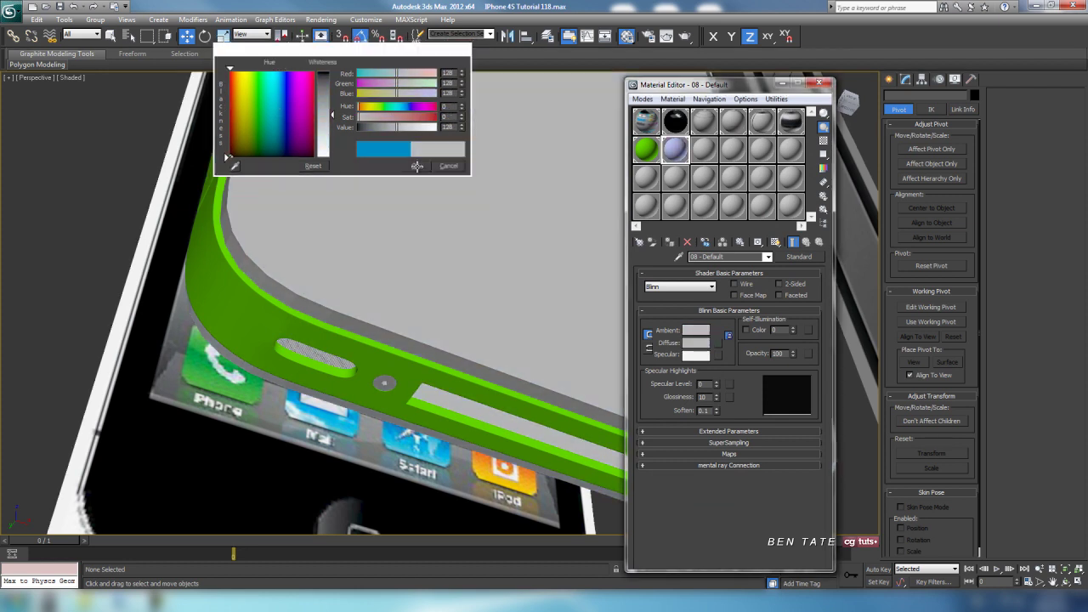
# Change the diffuse colour of the border's green 07 - Default material to blue
pyautogui.keyDown('alt'); pyautogui.moveTo(414, 224); pyautogui.dragTo(419, 250, button='middle'); pyautogui.keyUp('alt')
pyautogui.scroll(-4, 419, 250)
pyautogui.keyDown('alt'); pyautogui.moveTo(488, 219); pyautogui.dragTo(464, 274, button='middle'); pyautogui.keyUp('alt')
pyautogui.scroll(4, 464, 274)
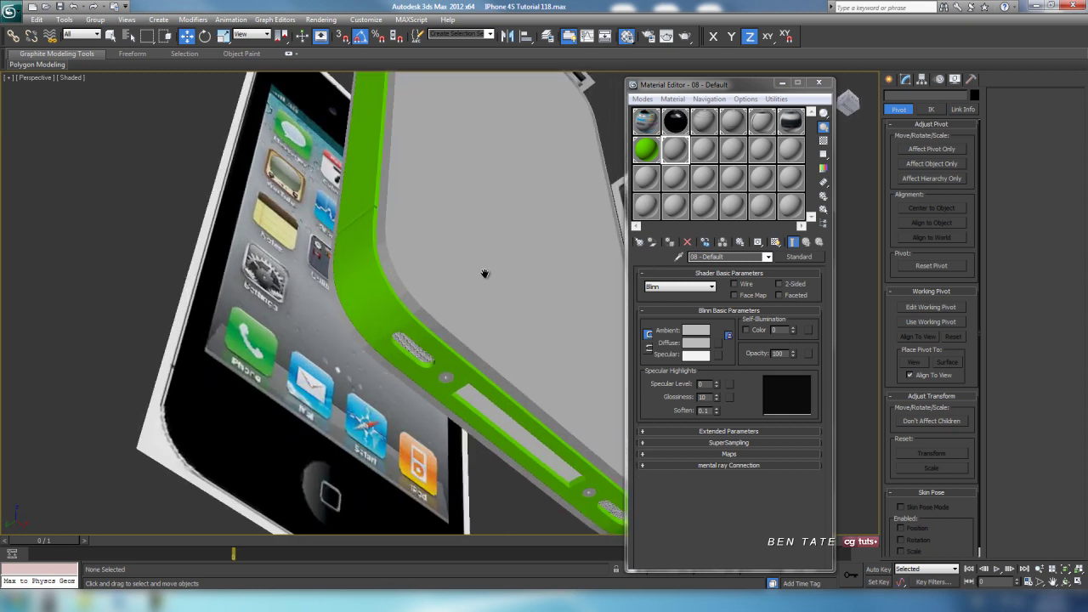
pyautogui.click(646, 148)
pyautogui.click(698, 342)
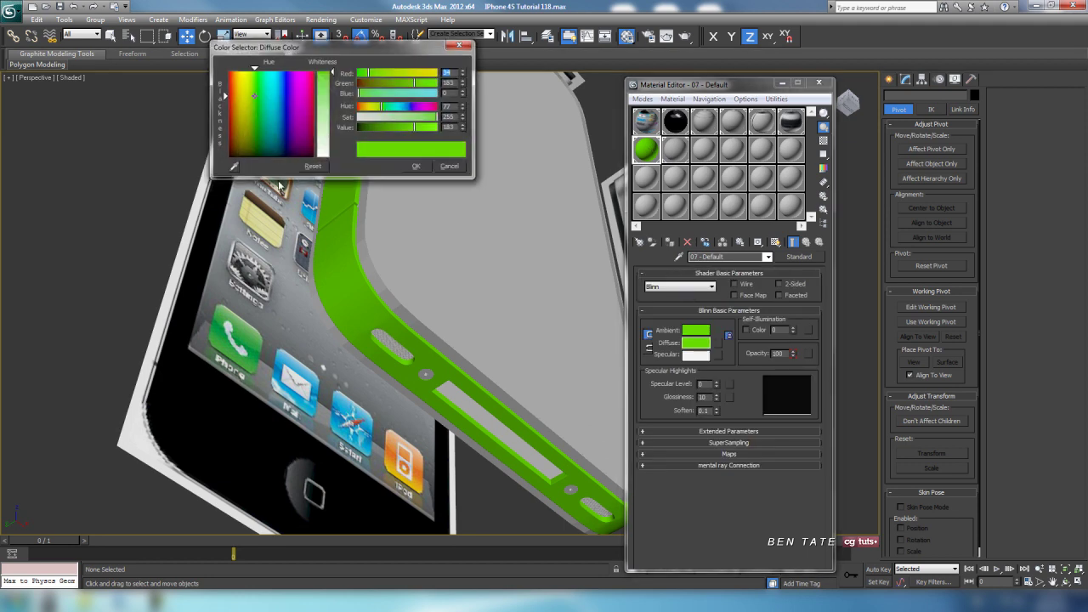
pyautogui.click(283, 103)
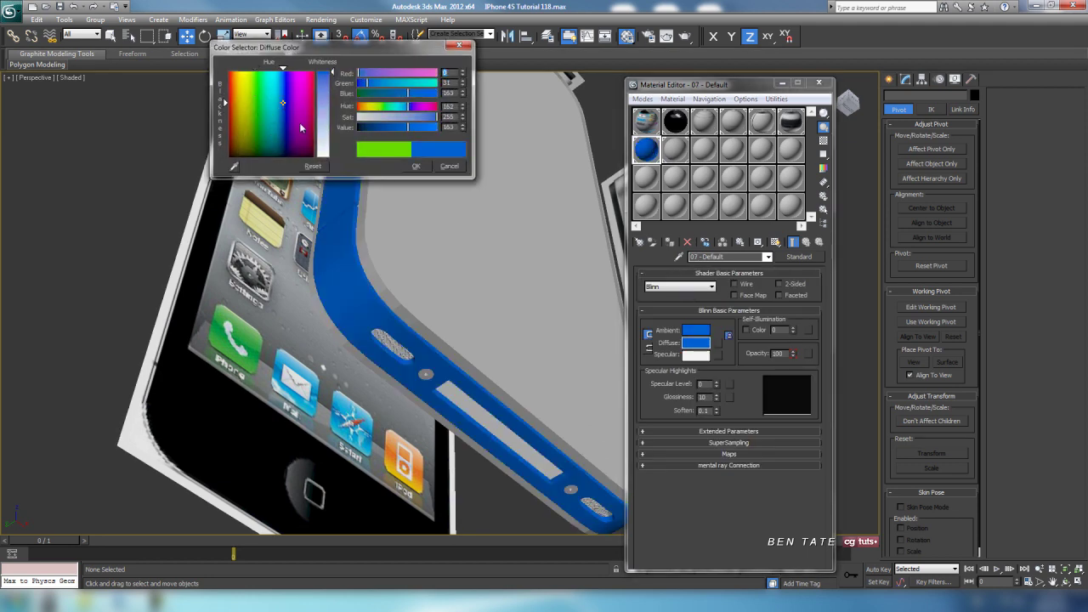
pyautogui.click(418, 168)
pyautogui.click(821, 85)
# Examine the recoloured border and phone body from several angles, with and without edged faces
pyautogui.keyDown('alt'); pyautogui.moveTo(644, 223); pyautogui.dragTo(631, 226, button='middle'); pyautogui.keyUp('alt')
pyautogui.press('F4')
pyautogui.moveTo(581, 261)
pyautogui.keyDown('alt'); pyautogui.mouseDown(button='middle')
pyautogui.moveTo(555, 246)
pyautogui.moveTo(575, 245)
pyautogui.moveTo(609, 206)
pyautogui.moveTo(673, 278)
pyautogui.moveTo(607, 209)
pyautogui.moveTo(541, 269)
pyautogui.moveTo(558, 216)
pyautogui.moveTo(566, 279)
pyautogui.moveTo(621, 311)
pyautogui.moveTo(547, 298)
pyautogui.moveTo(566, 299)
pyautogui.moveTo(677, 407)
pyautogui.moveTo(651, 371)
pyautogui.moveTo(663, 328)
pyautogui.moveTo(619, 344)
pyautogui.mouseUp(button='middle'); pyautogui.keyUp('alt')
pyautogui.press('F4')
pyautogui.press('F4')
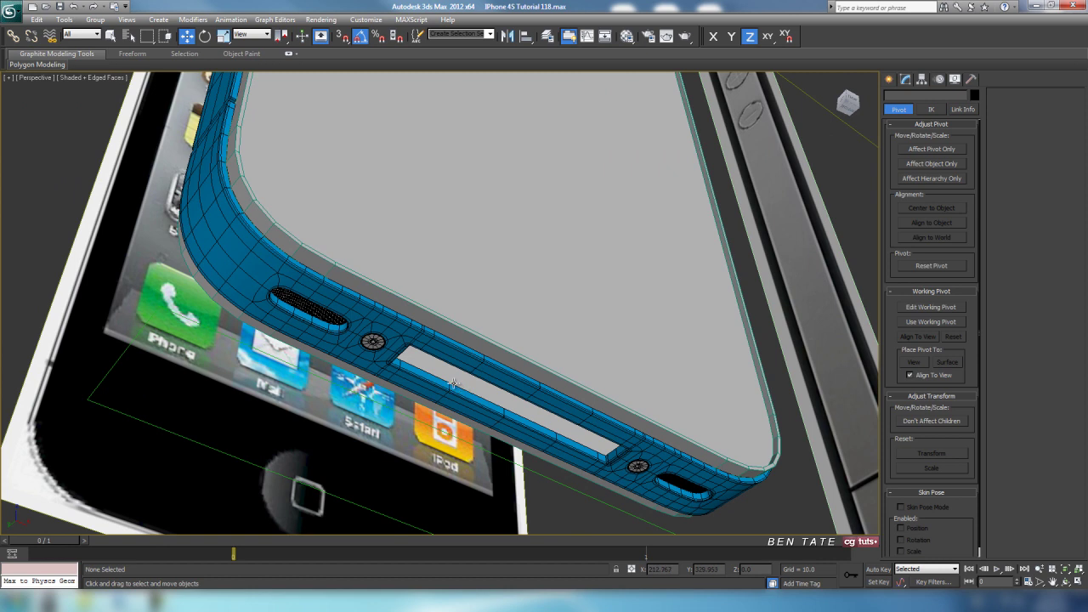
pyautogui.moveTo(542, 384); pyautogui.dragTo(515, 428, button='middle')
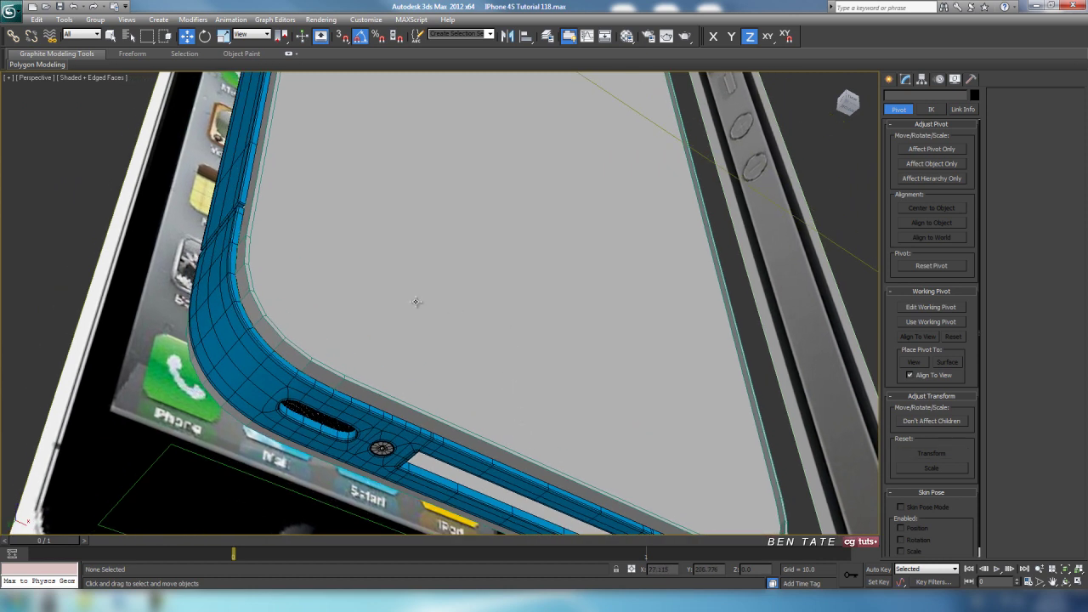
pyautogui.scroll(-4, 416, 302)
pyautogui.moveTo(468, 272); pyautogui.dragTo(453, 335, button='middle')
pyautogui.moveTo(484, 374); pyautogui.dragTo(484, 255, button='middle')
pyautogui.scroll(4, 469, 314)
pyautogui.moveTo(519, 336); pyautogui.dragTo(541, 346, button='middle')
pyautogui.keyDown('alt'); pyautogui.moveTo(561, 385); pyautogui.dragTo(350, 336, button='middle'); pyautogui.keyUp('alt')
# Set the grey phone body's object colour to black
pyautogui.click(301, 303)
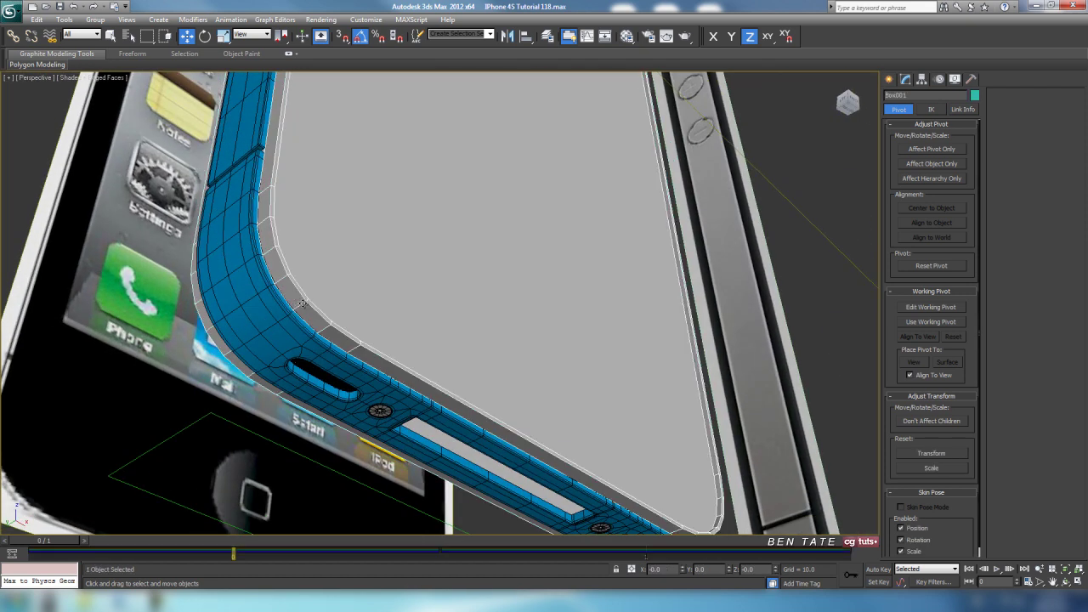
pyautogui.click(975, 96)
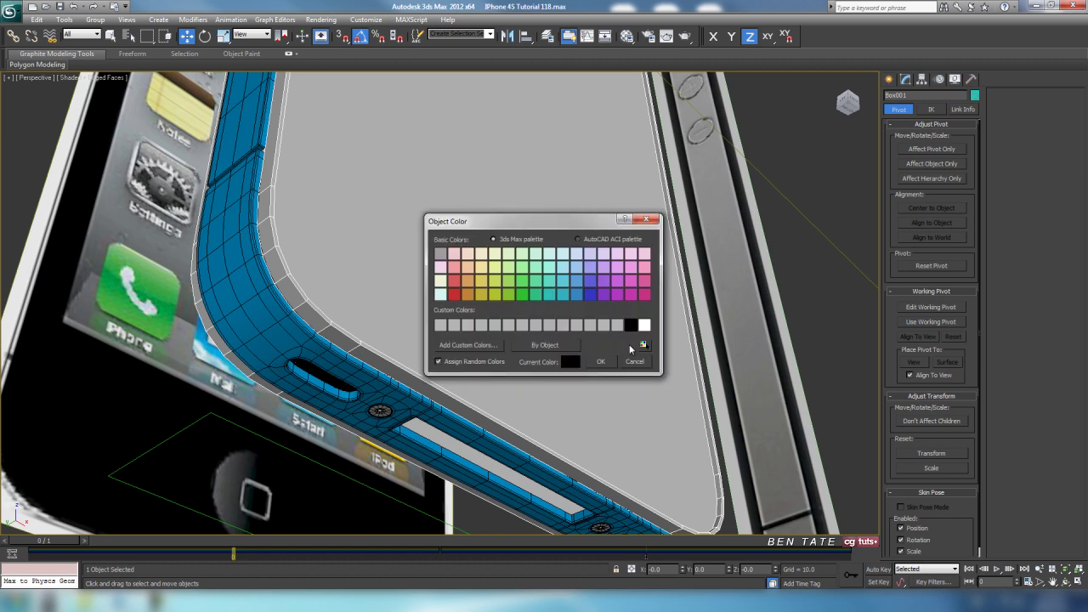